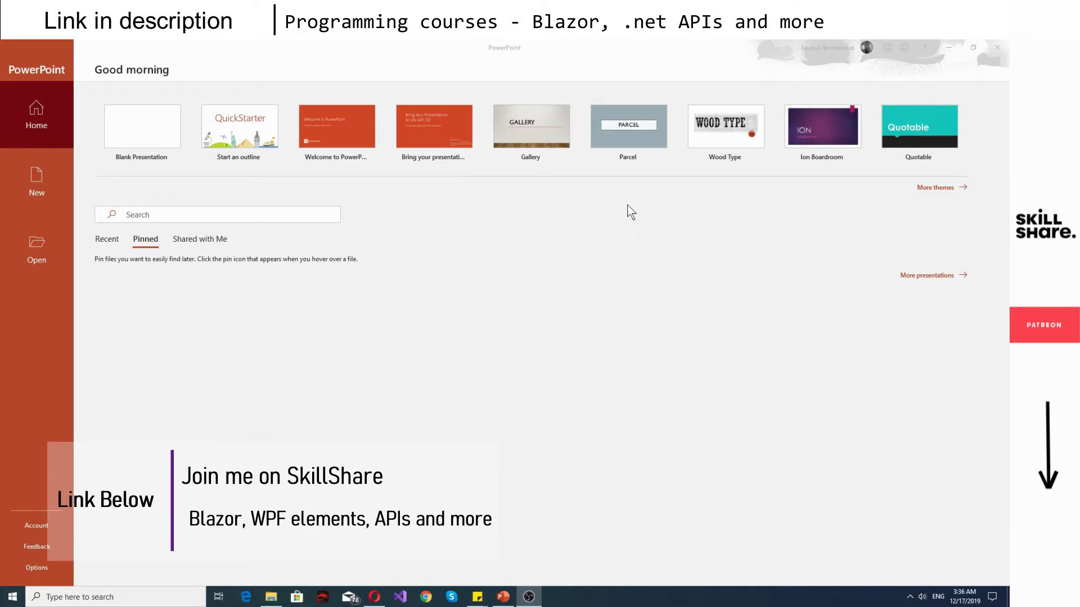
- Open the New page listing Blank Presentation and templates like QuickStarter, Berlin, Savon, Ion and Slice
click(934, 191)
click(934, 189)
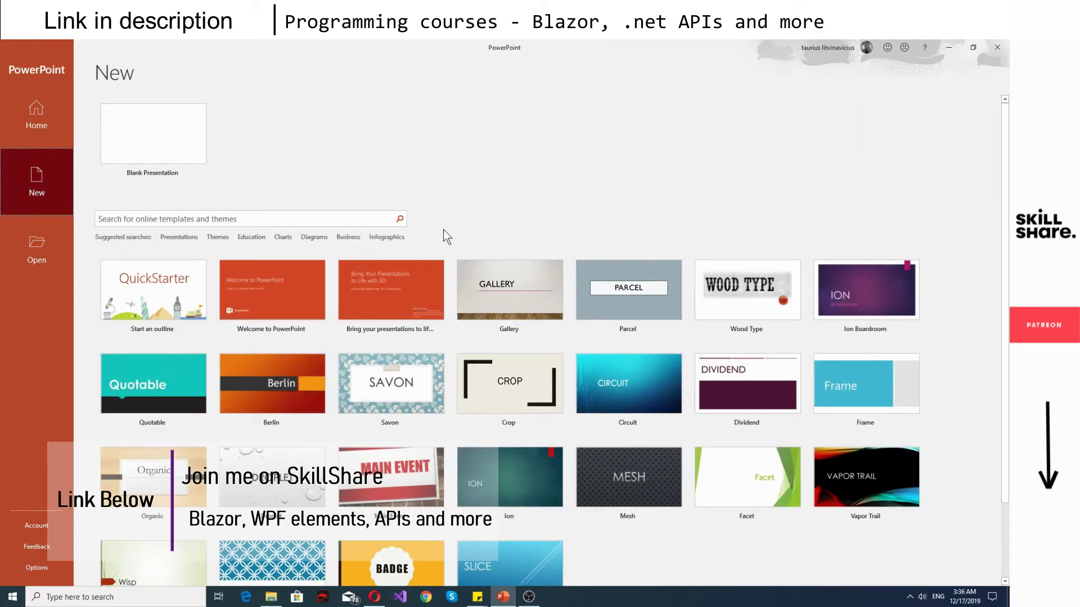
scroll(368, 371, down, 2)
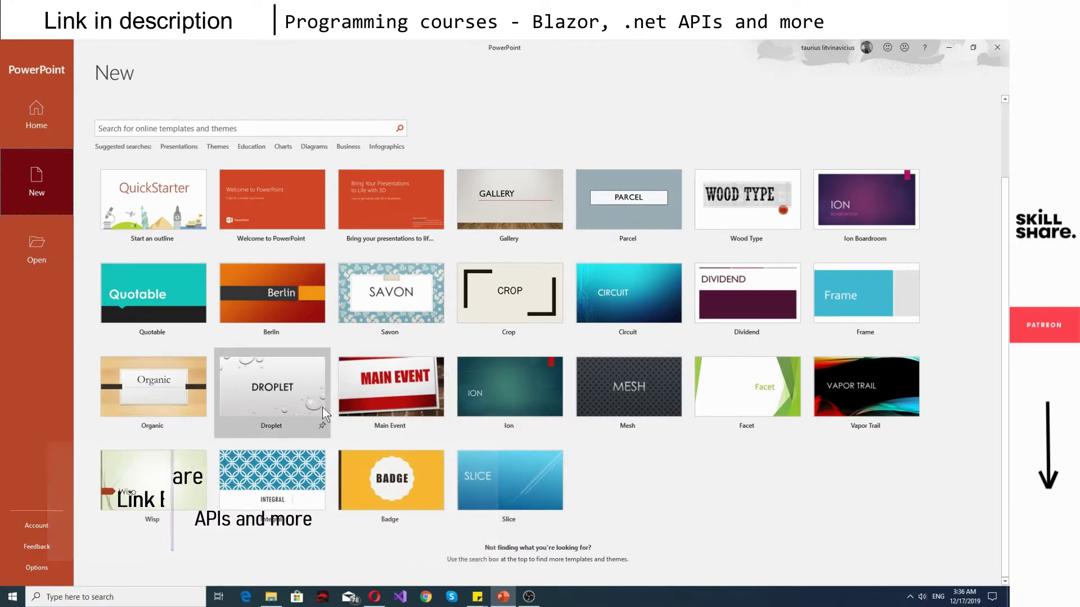
scroll(282, 347, up, 2)
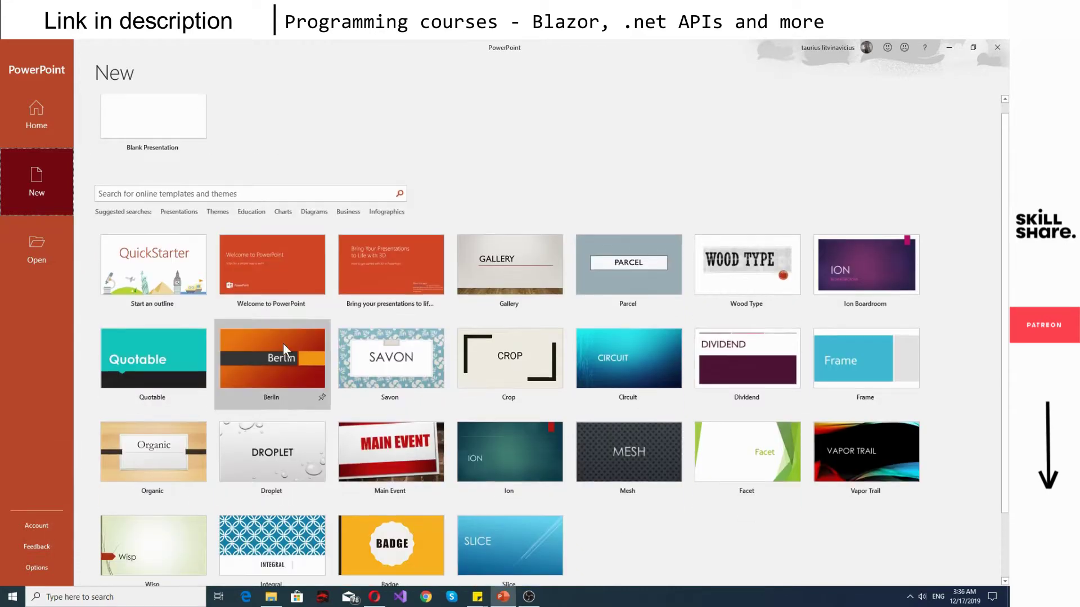
click(180, 191)
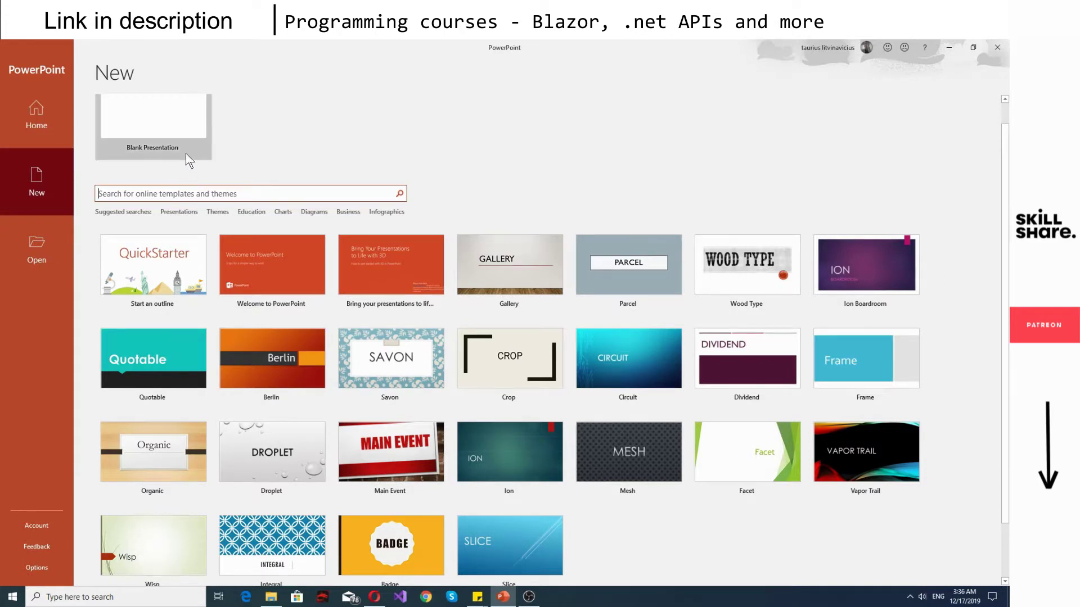
scroll(247, 167, up, 1)
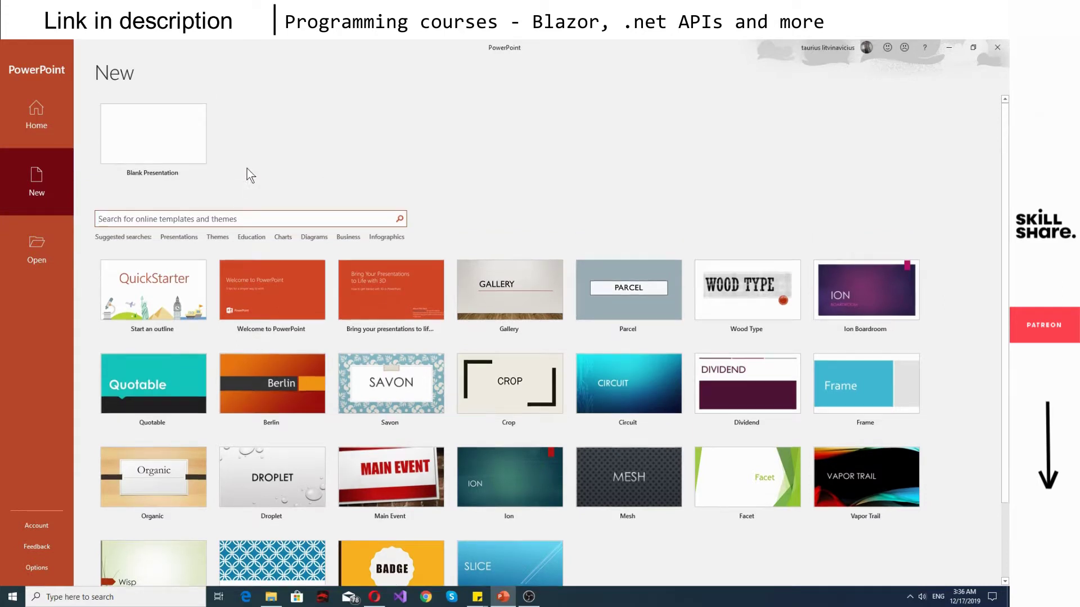
- Start a blank presentation and enter 'test title' and 'test subtitle' on the title slide
click(188, 143)
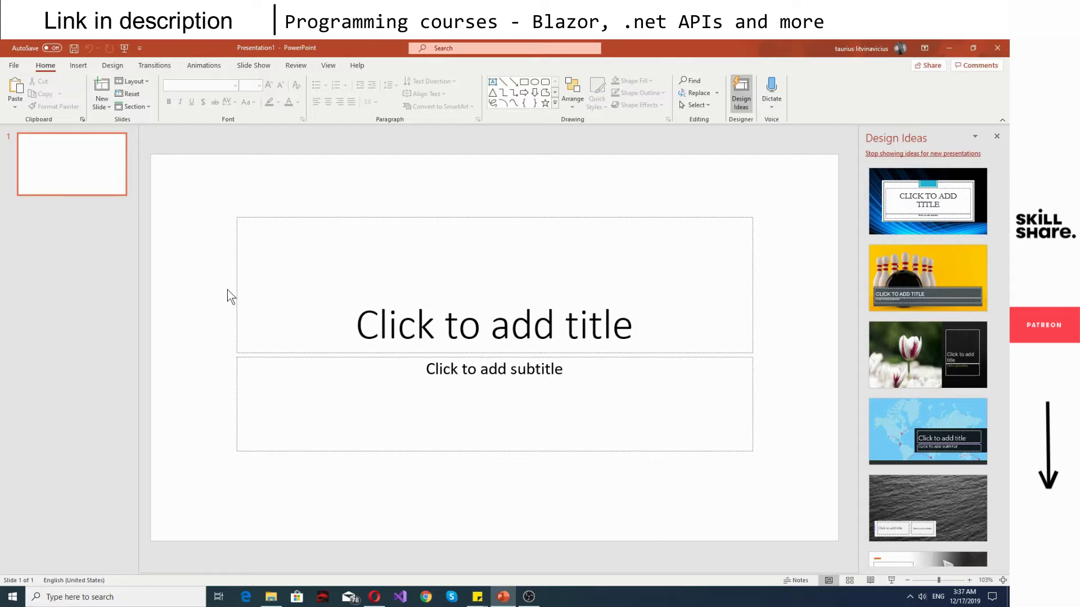
click(453, 330)
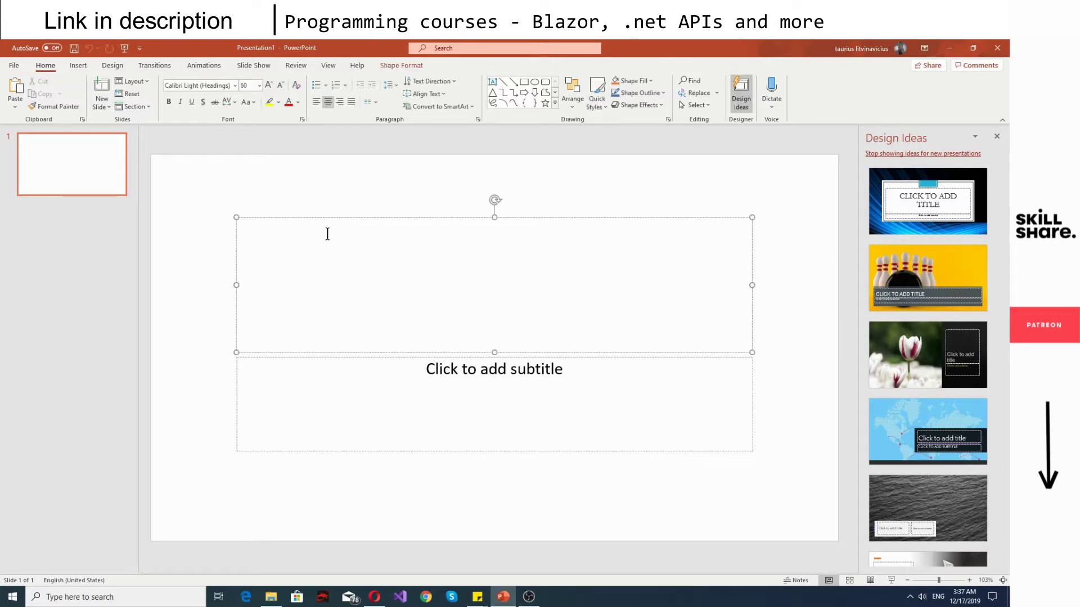
click(432, 365)
click(463, 332)
text(t)
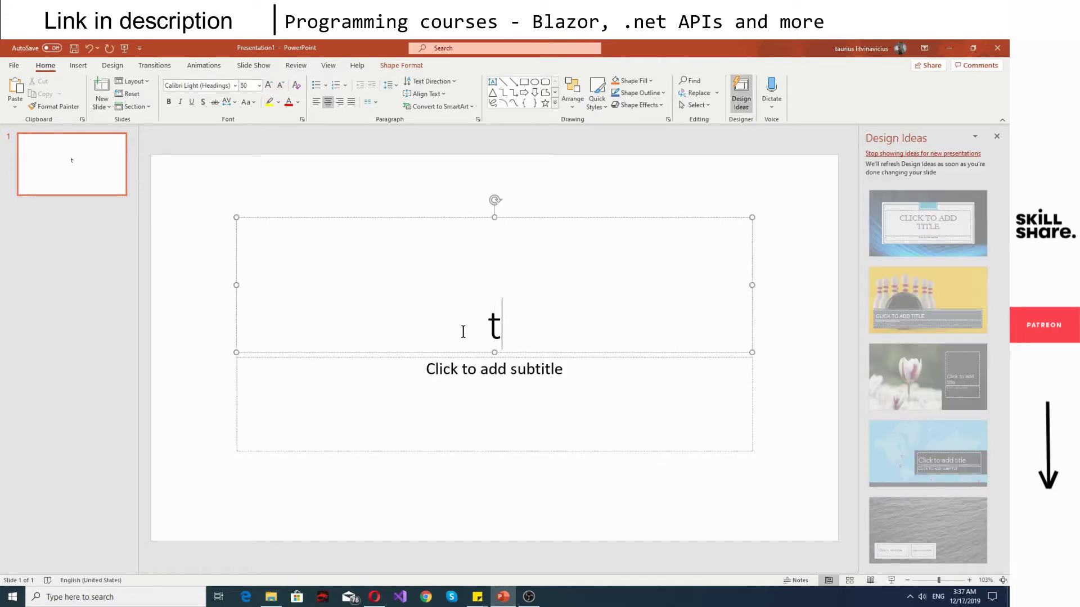
text(est tit)
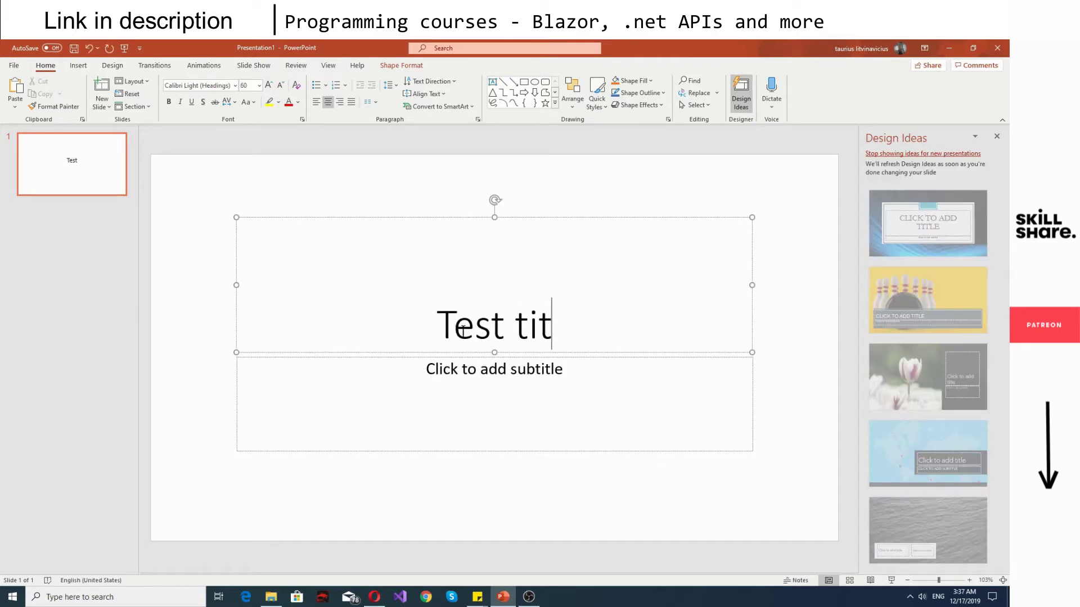
text(le)
click(459, 364)
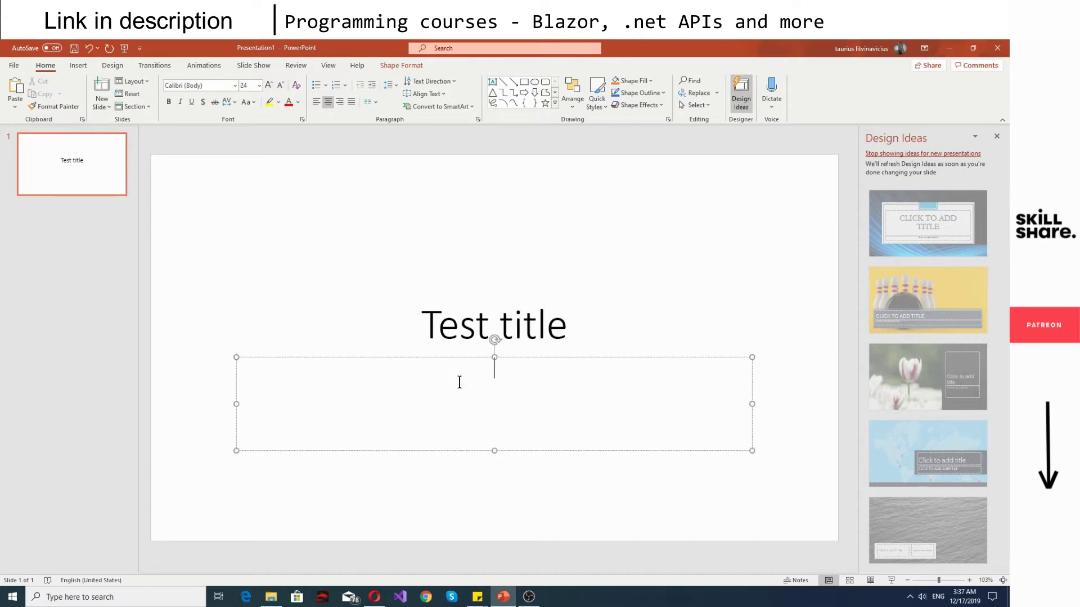
text(test subtitle)
click(445, 488)
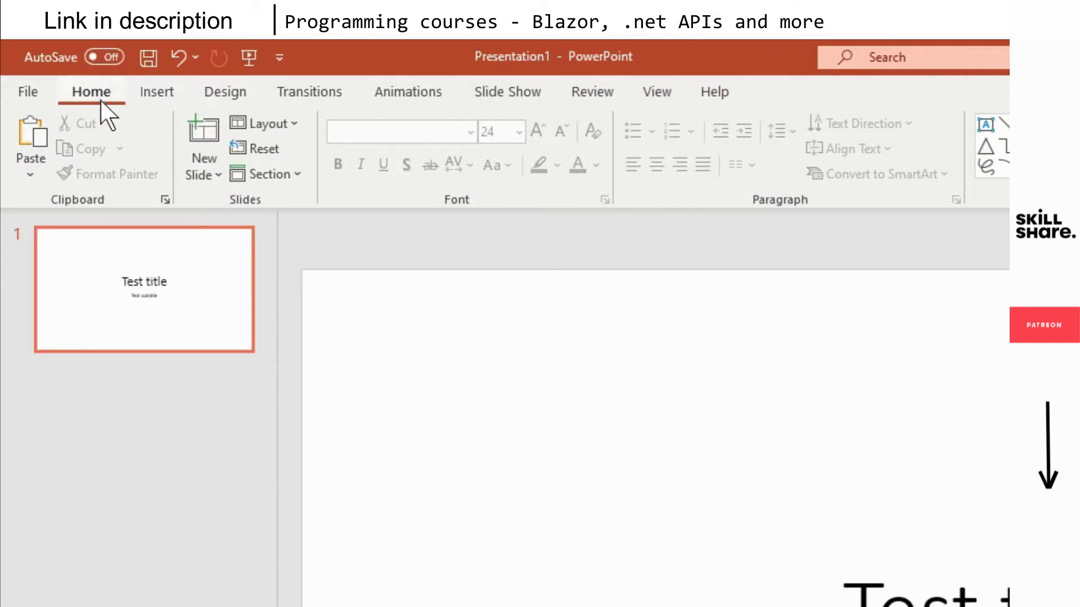
- Add a second Title and Content slide from the thumbnail pane's context menu
click(207, 173)
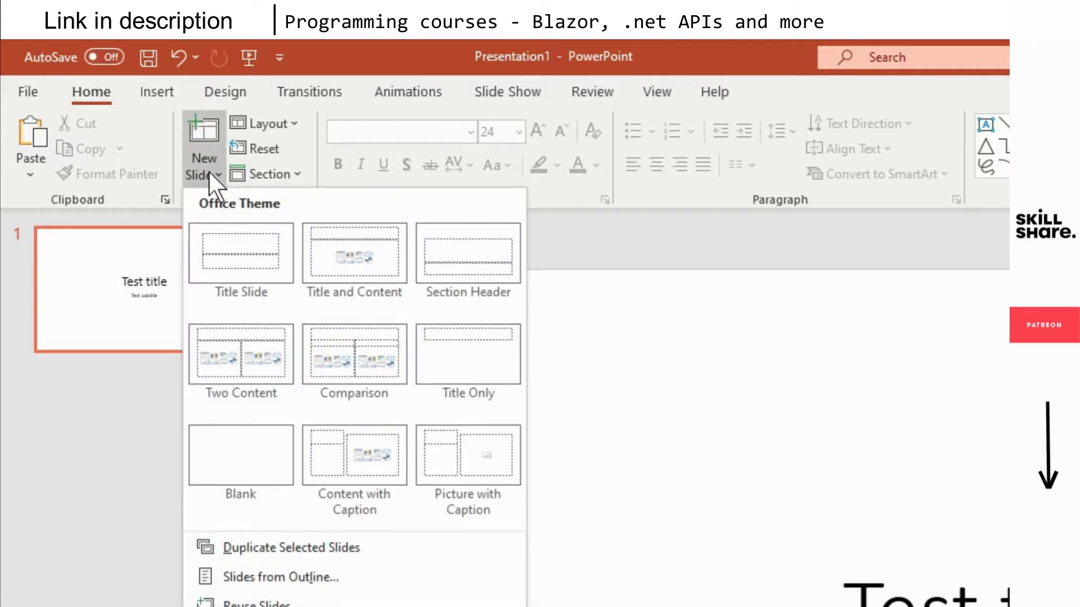
click(208, 171)
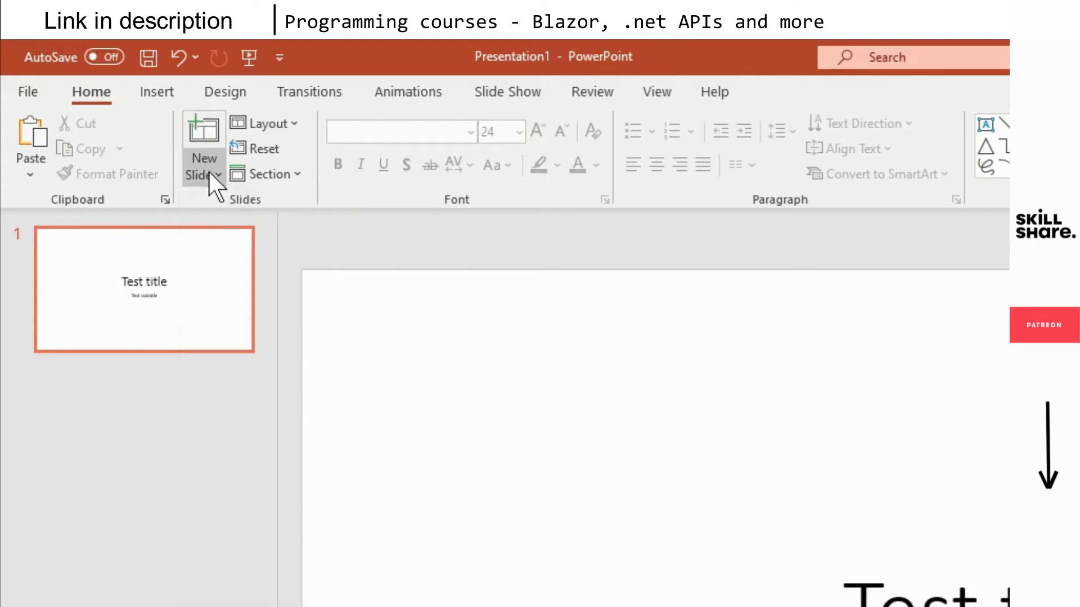
right_click(122, 387)
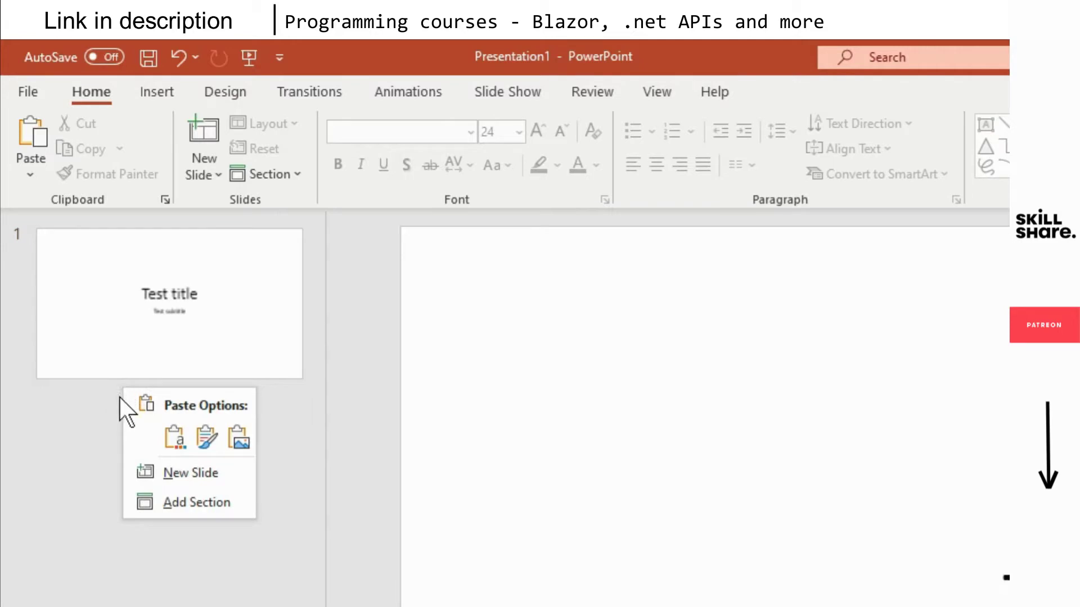
click(199, 471)
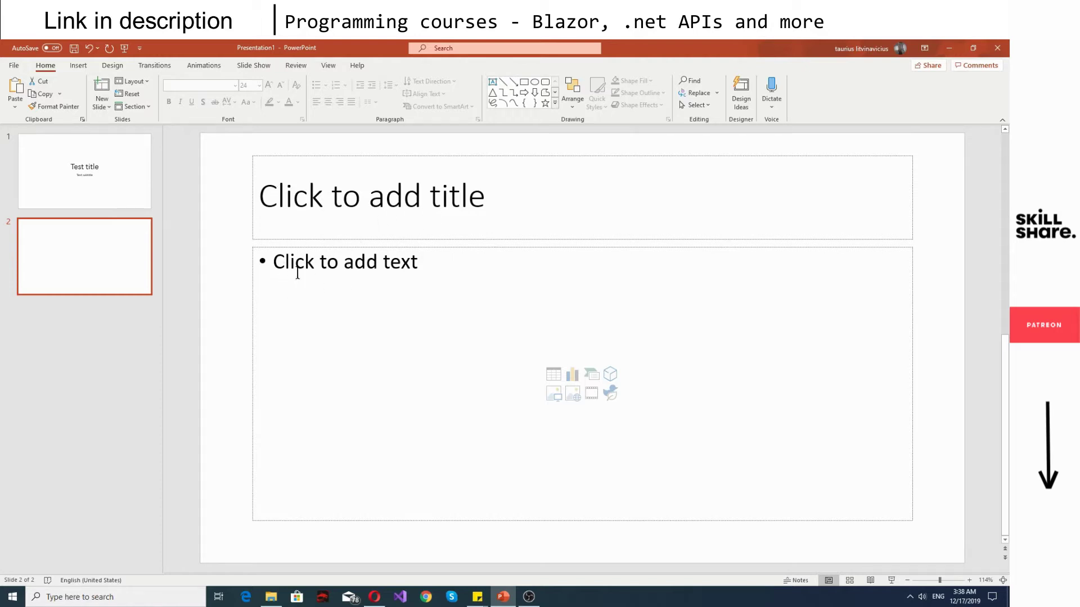
- Title slide 2 'Slide 1 - test title', correcting the mistyped letters
click(310, 199)
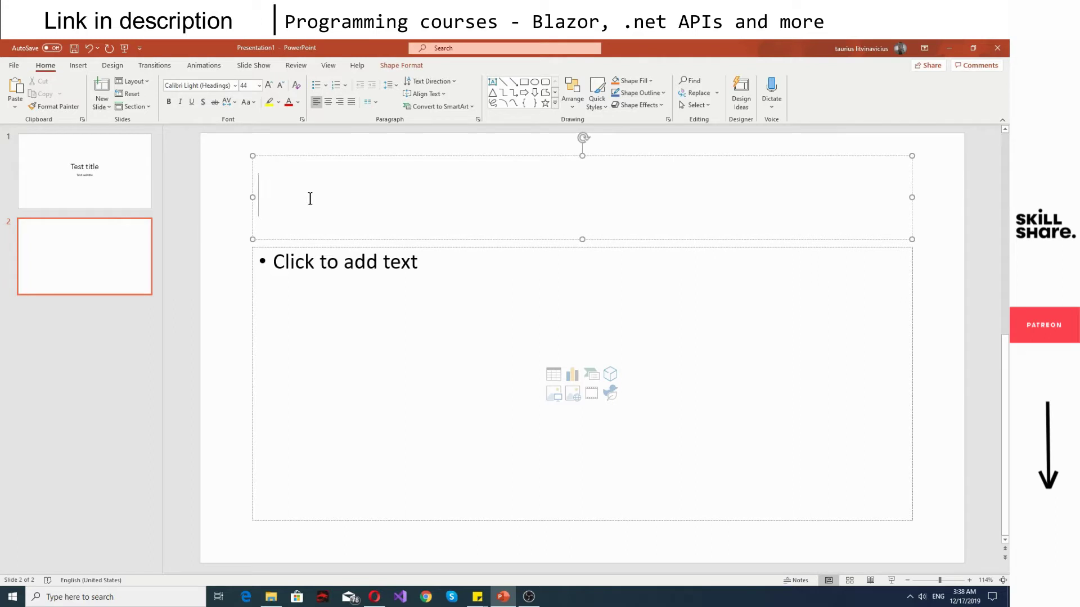
text(S)
text(1)
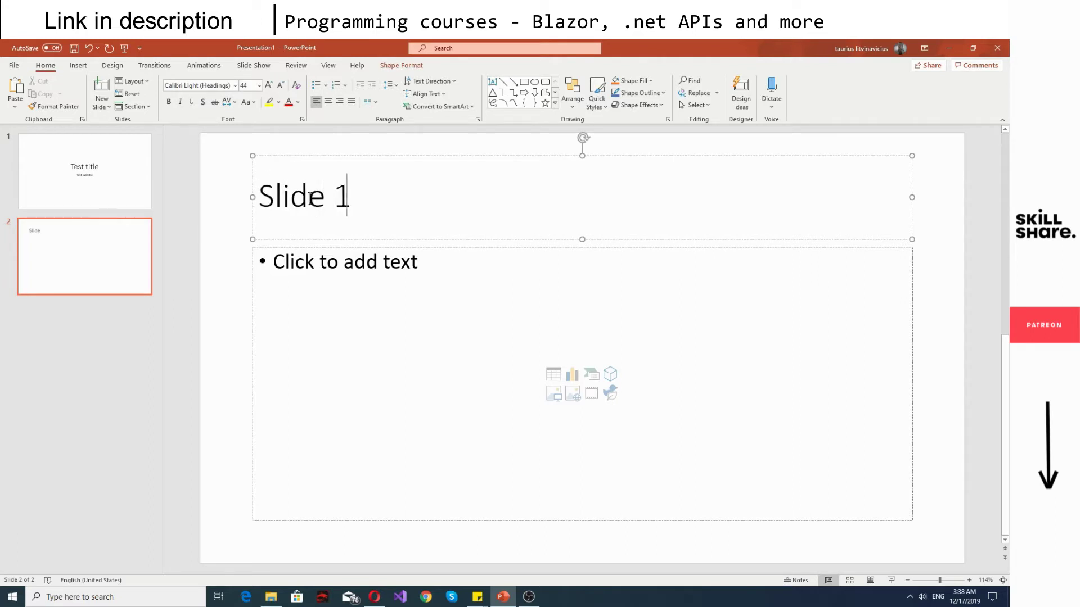
text( - test tti)
key(BackSpace)
key(BackSpace)
text(itle)
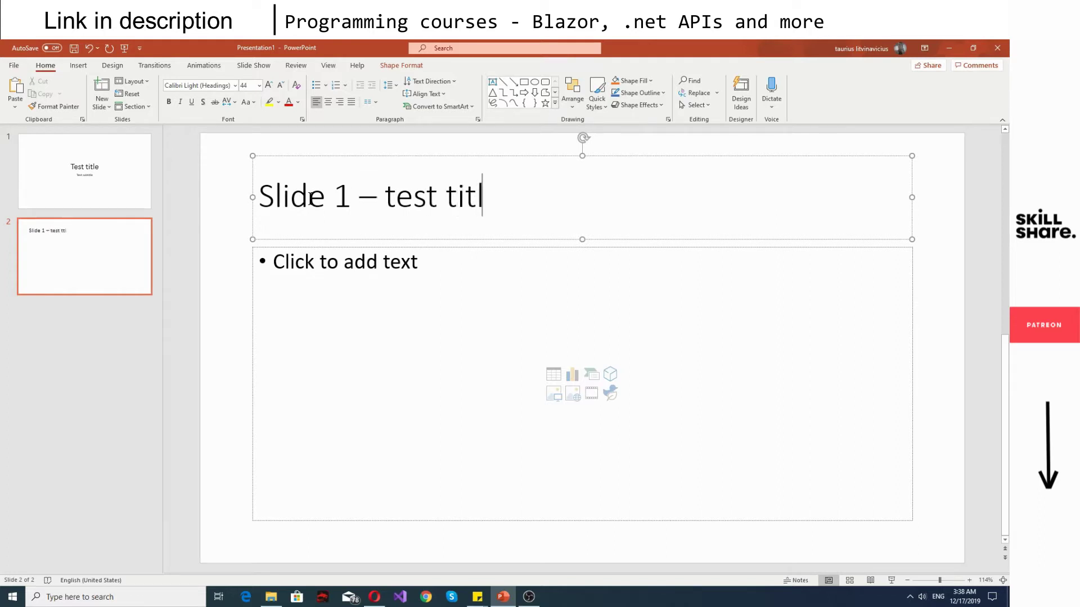
click(315, 259)
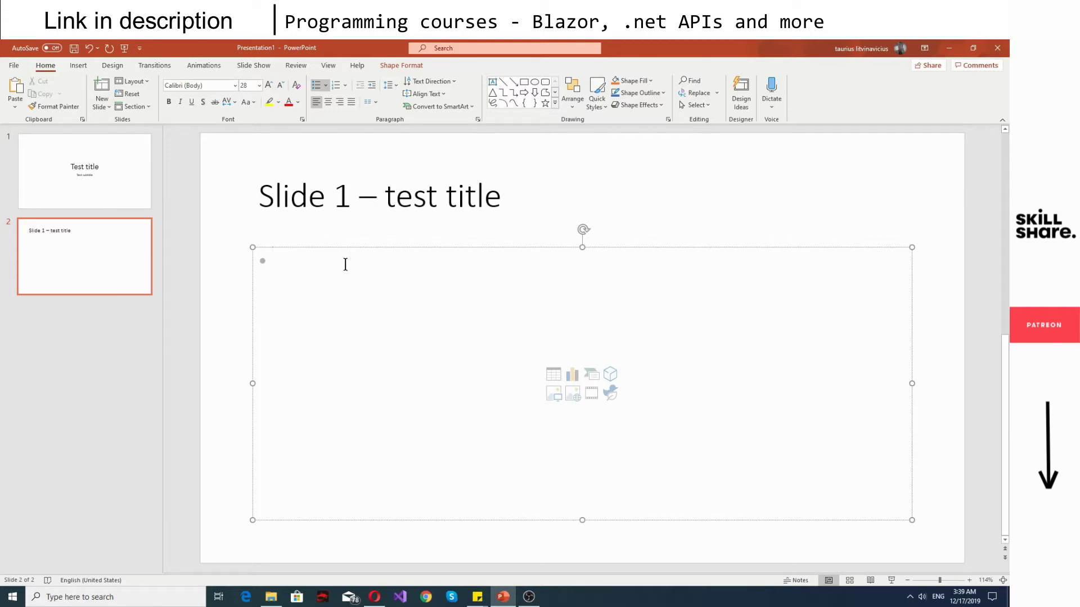
- Type the bullets 'point 1' and 'point 2' into the body placeholder
text(point 1)
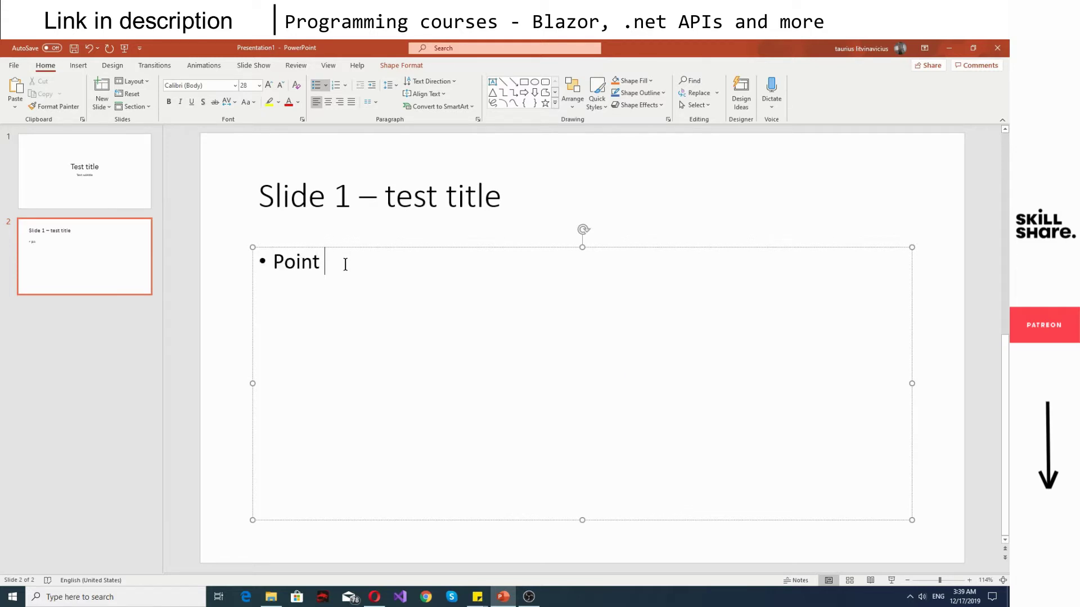
key(Return)
text(point)
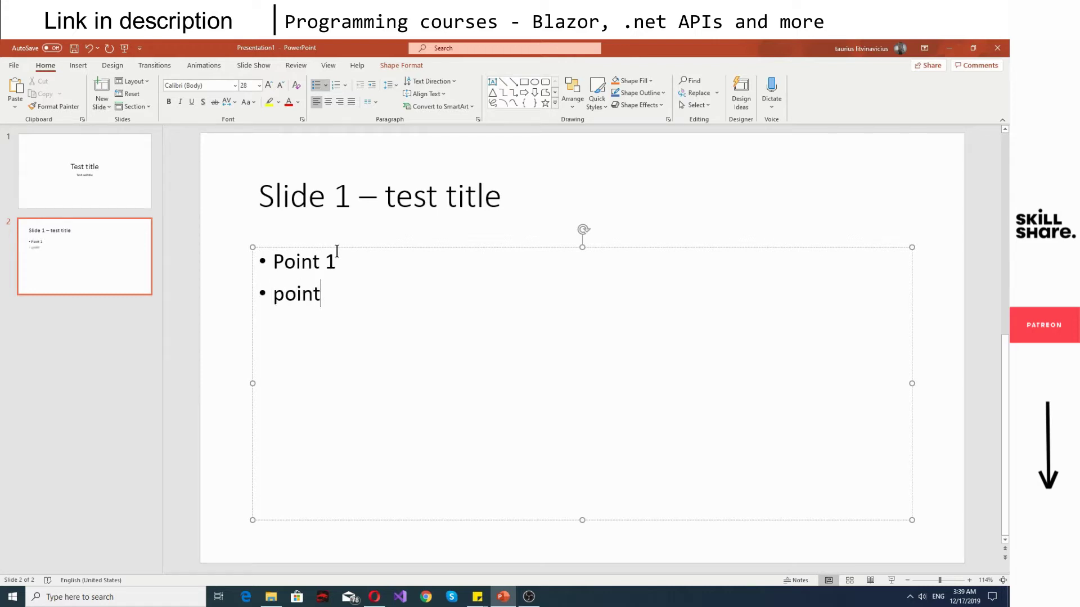
text( 2)
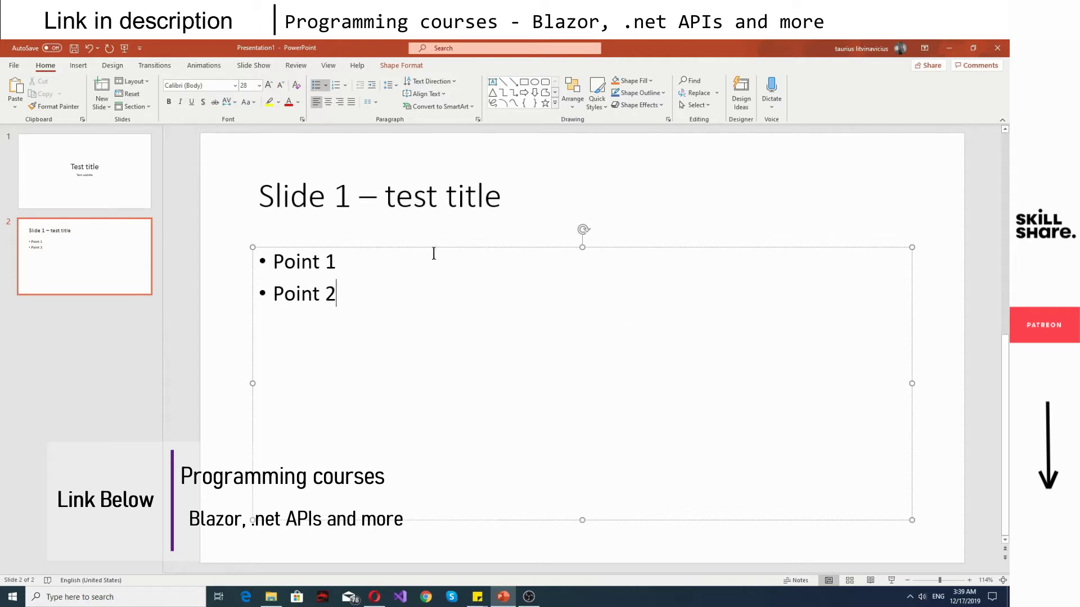
- Clear both bullets and delete the content placeholder from slide 2
click(403, 248)
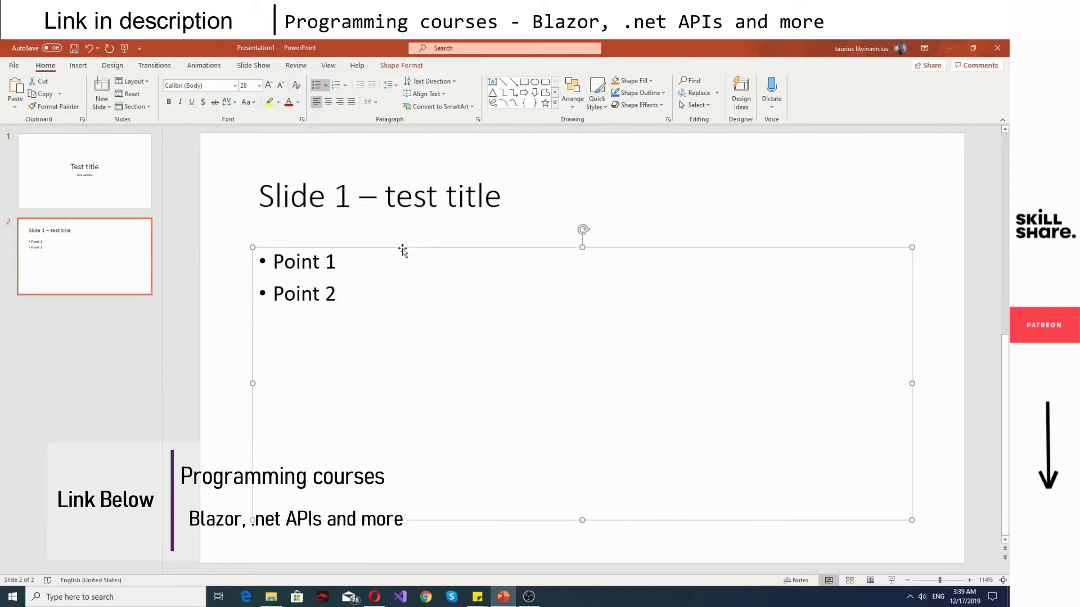
key(Delete)
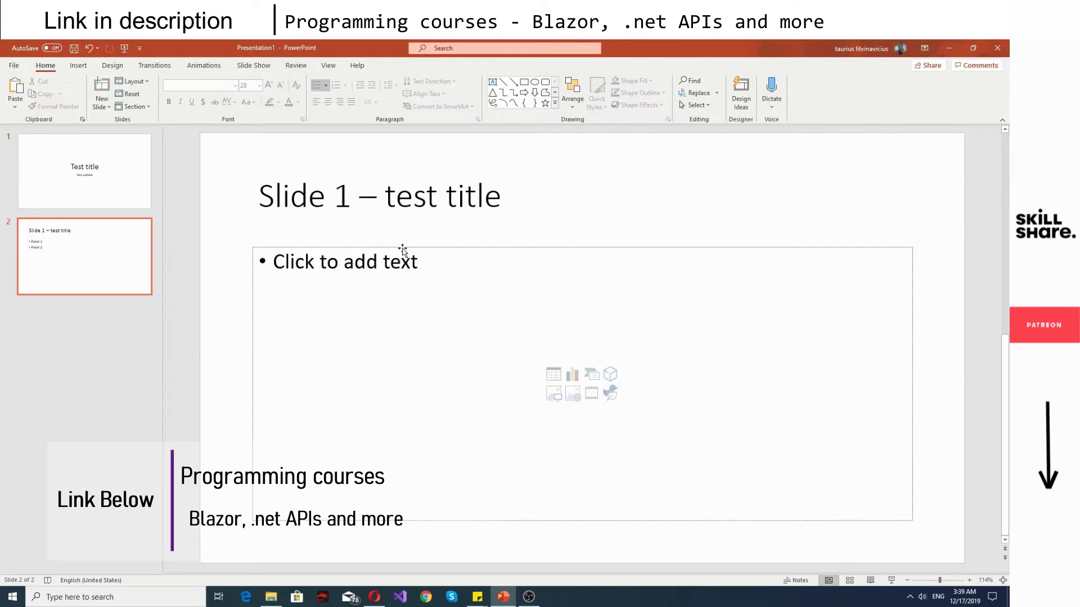
click(403, 248)
click(402, 248)
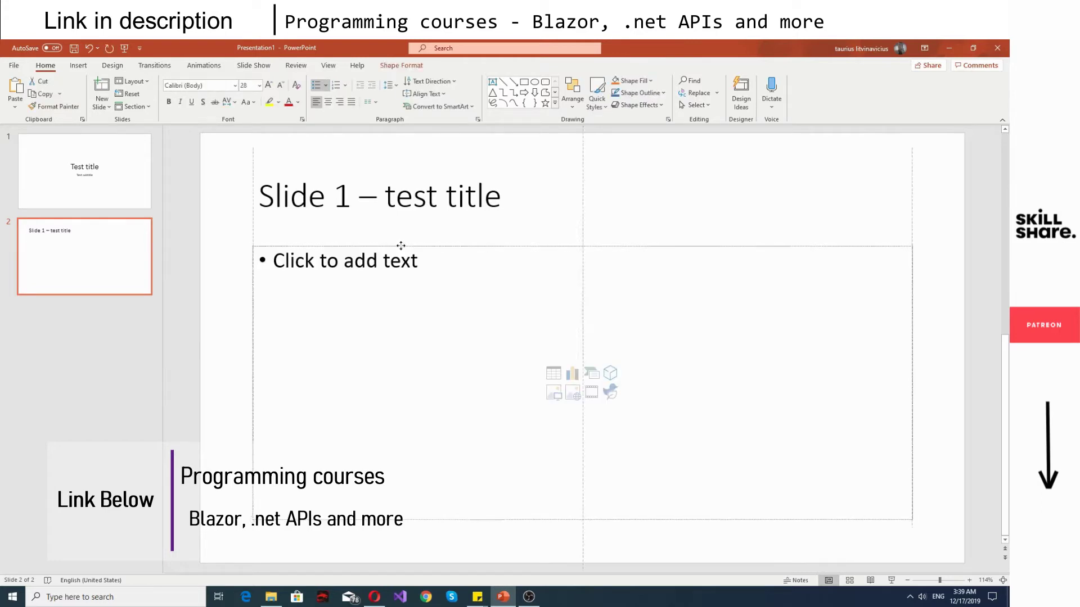
key(Delete)
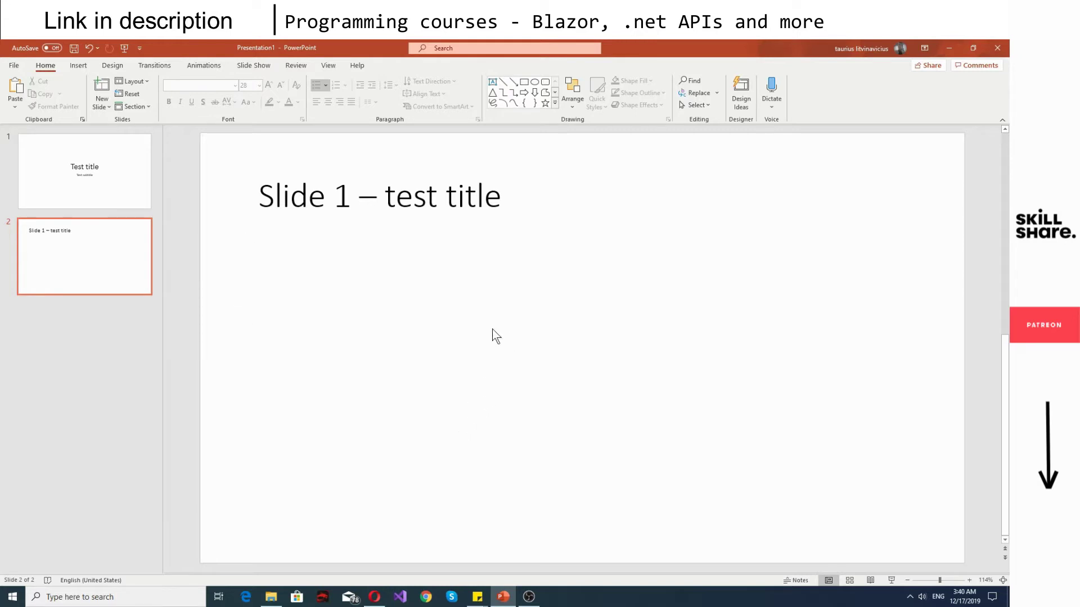
- Drag the 'Slide 1 – test title' title box down to the slide's centre
click(382, 213)
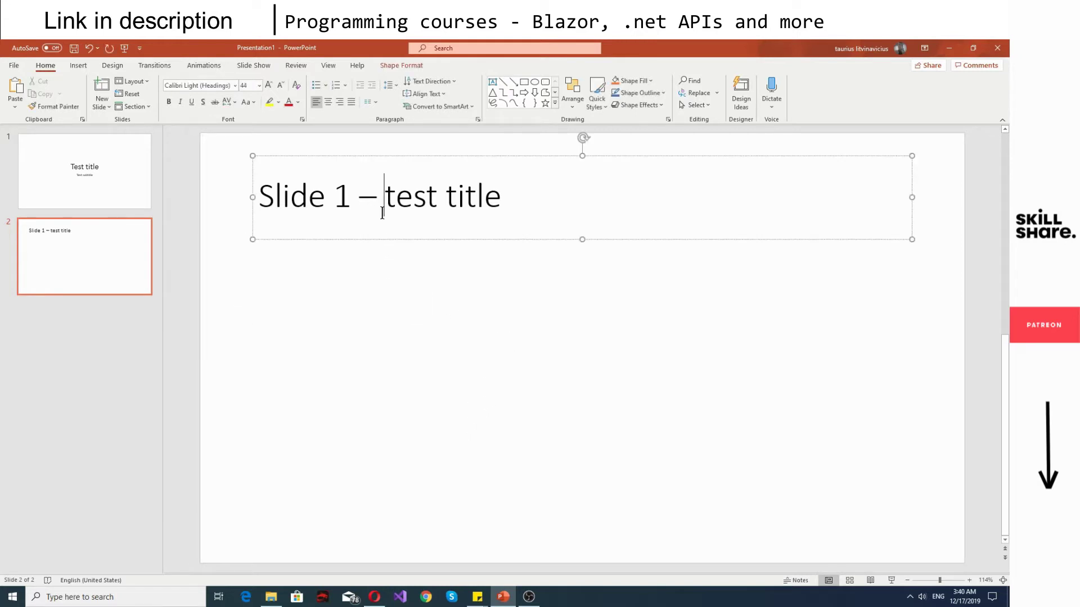
click(551, 159)
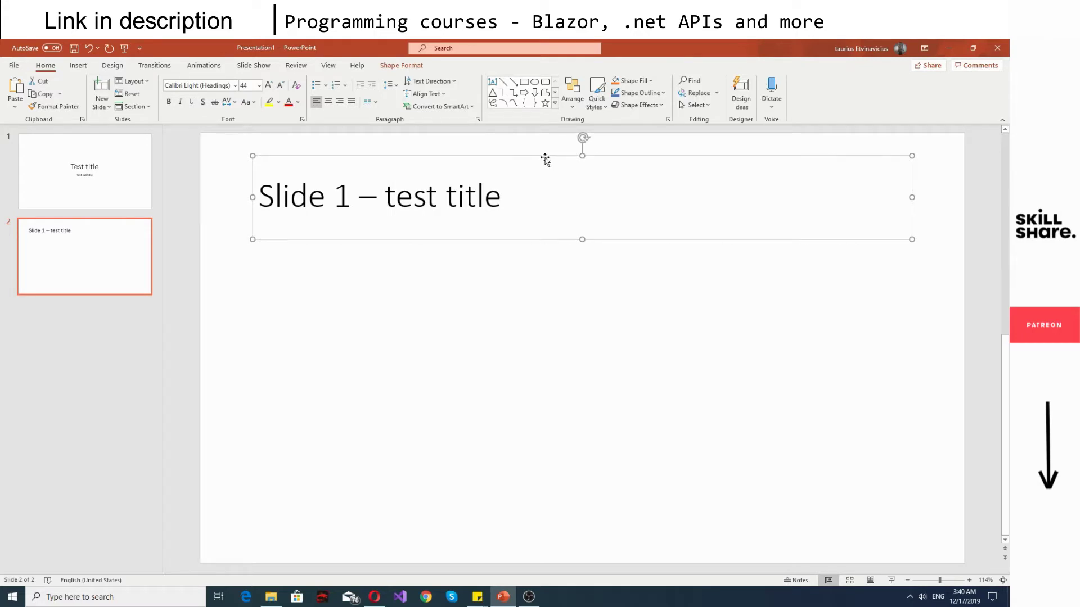
drag(545, 158, 545, 309)
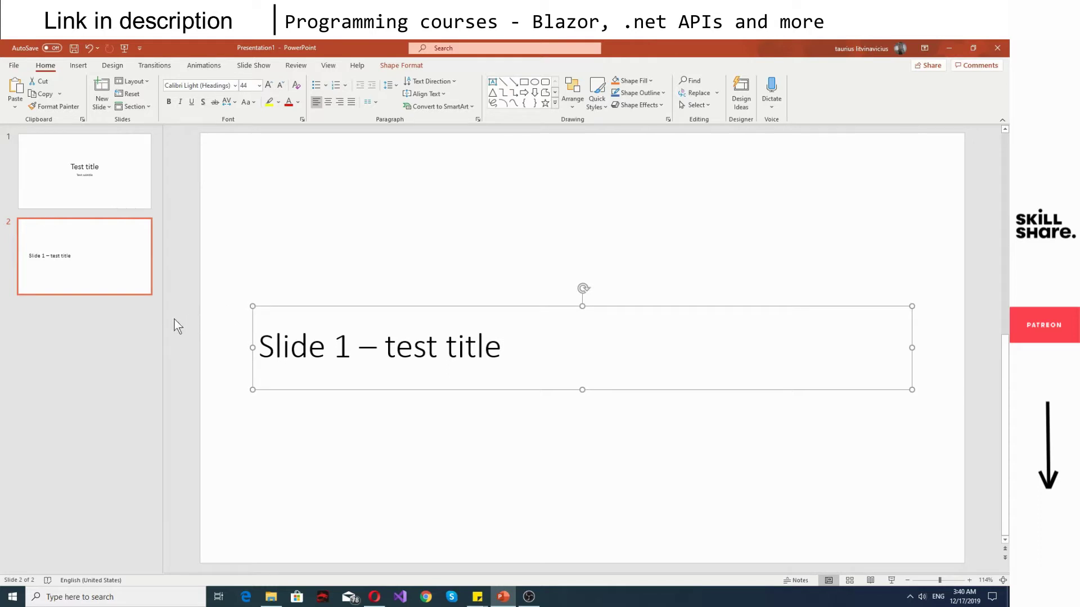
- Add a section named 'second section' below slide 2 in the thumbnail pane
click(104, 319)
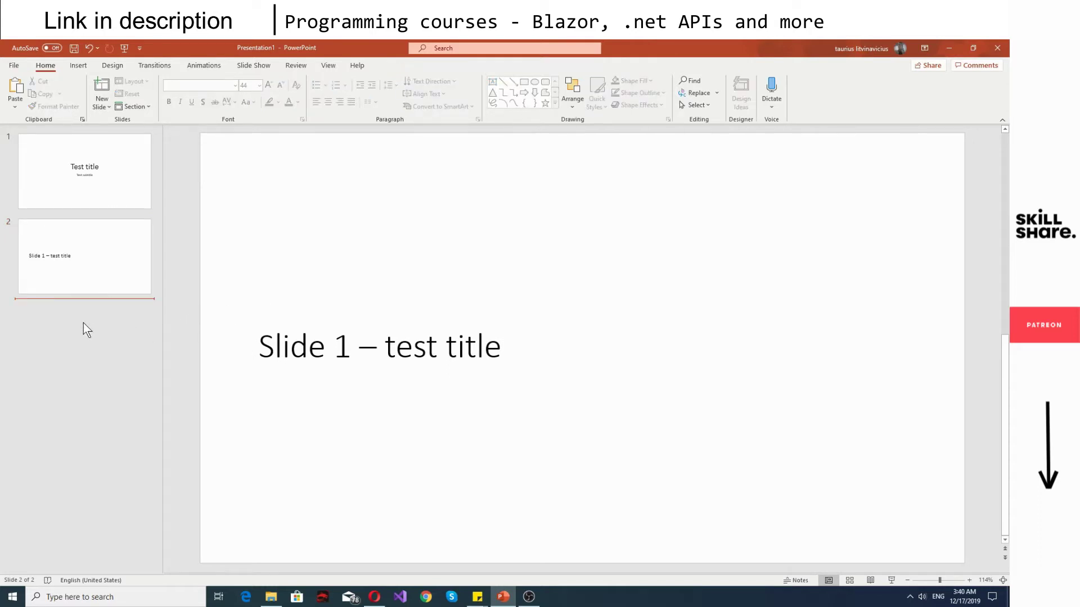
right_click(83, 322)
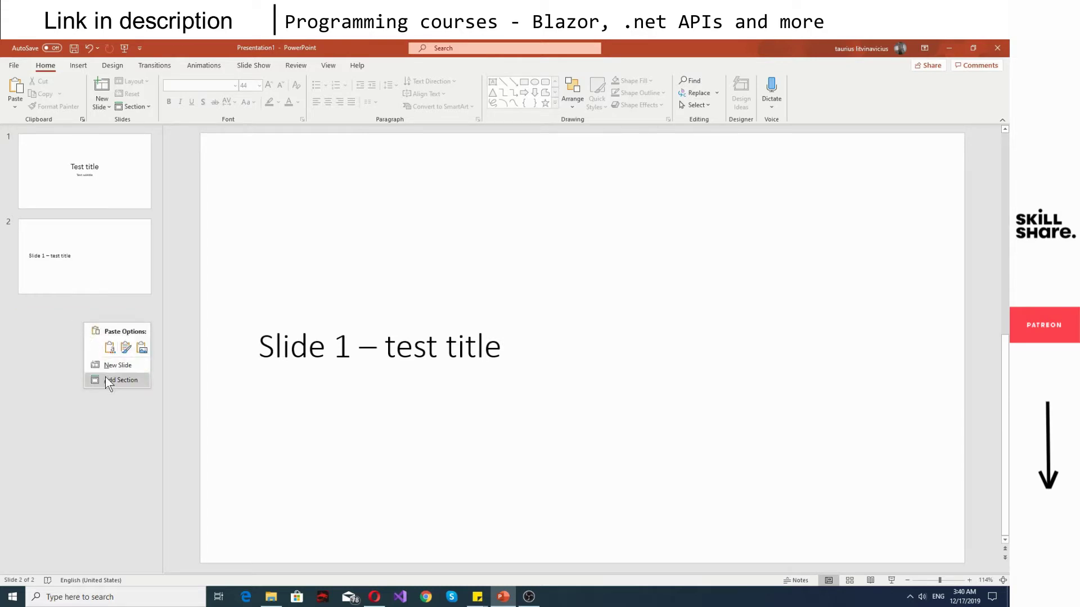
click(65, 305)
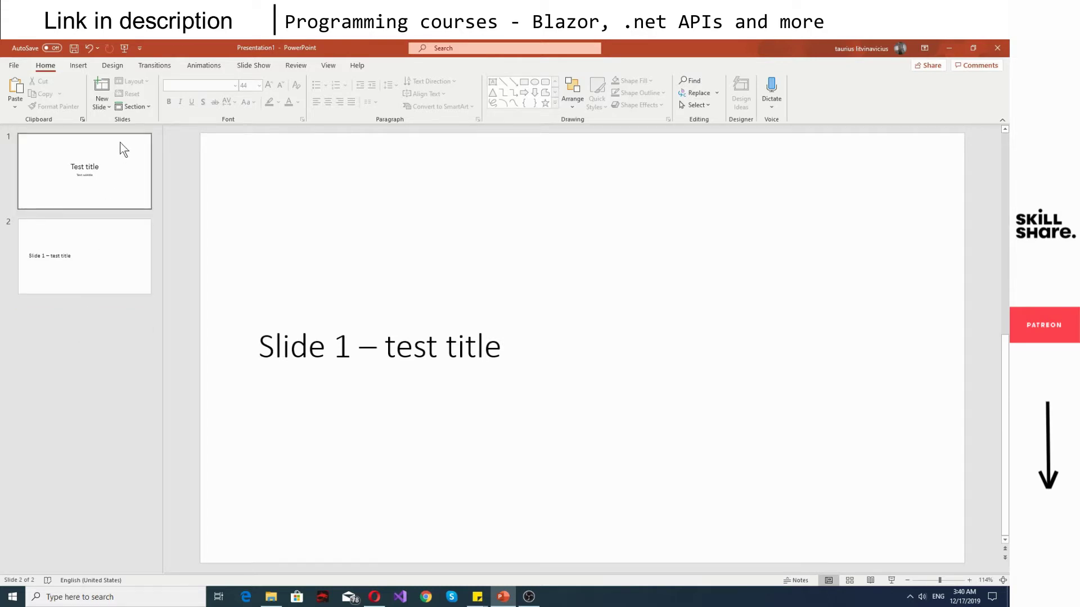
click(137, 106)
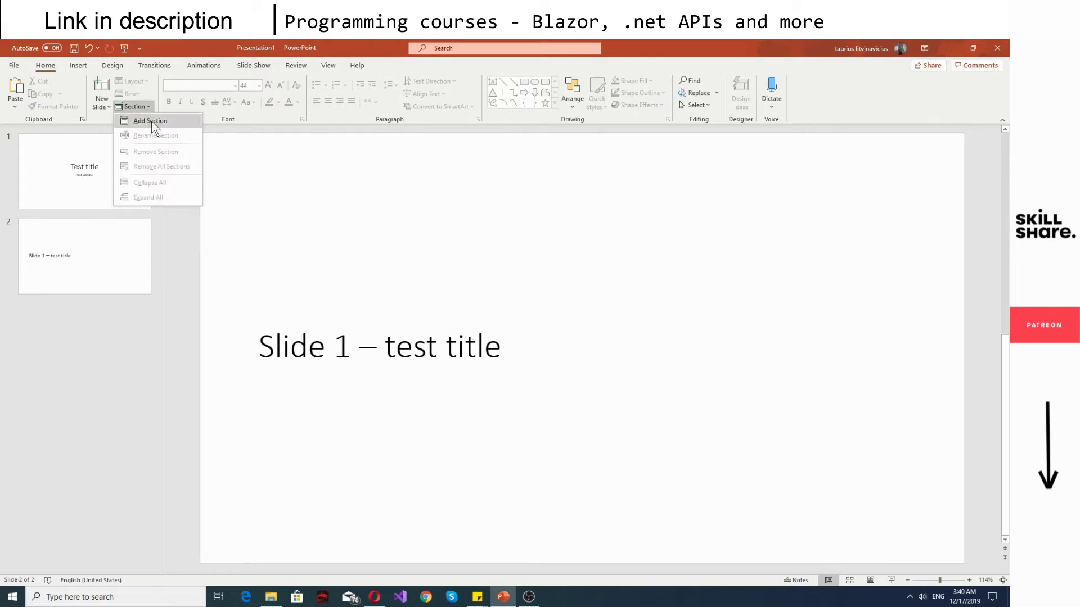
click(73, 321)
right_click(73, 321)
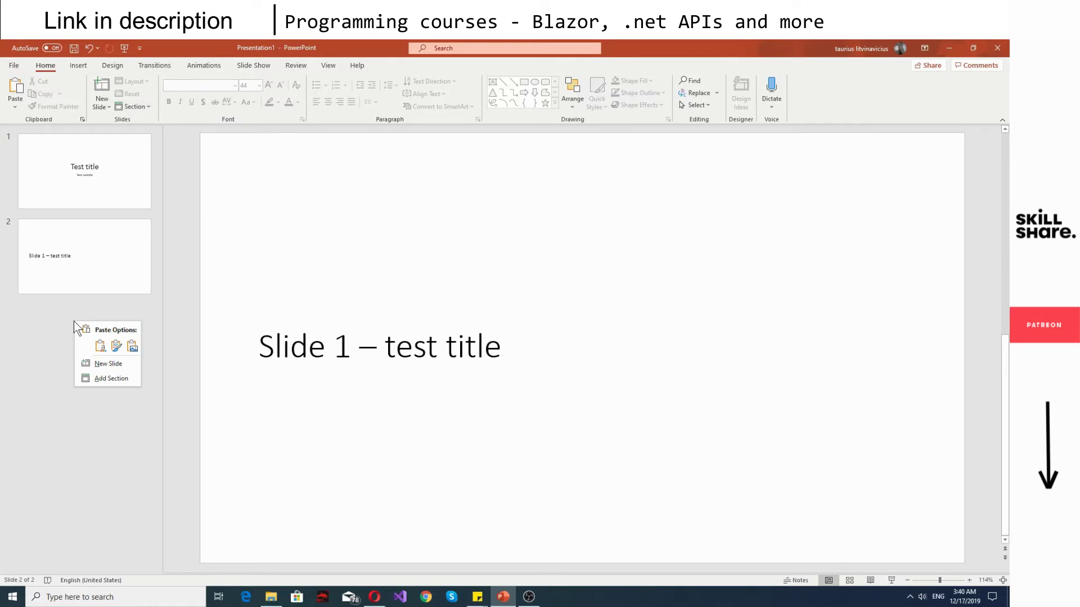
click(110, 378)
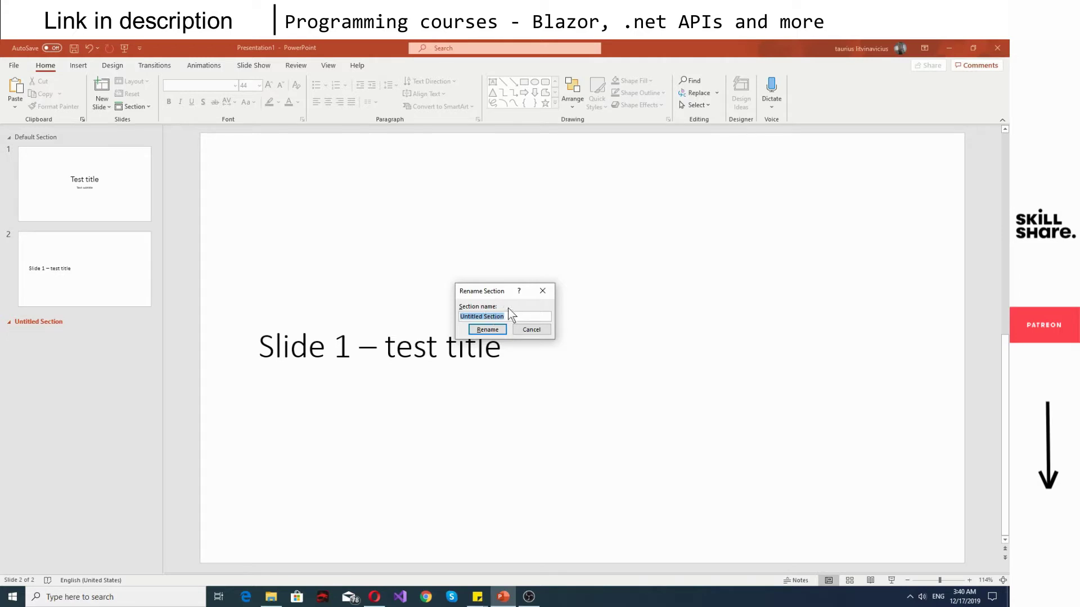
text(seco)
click(478, 329)
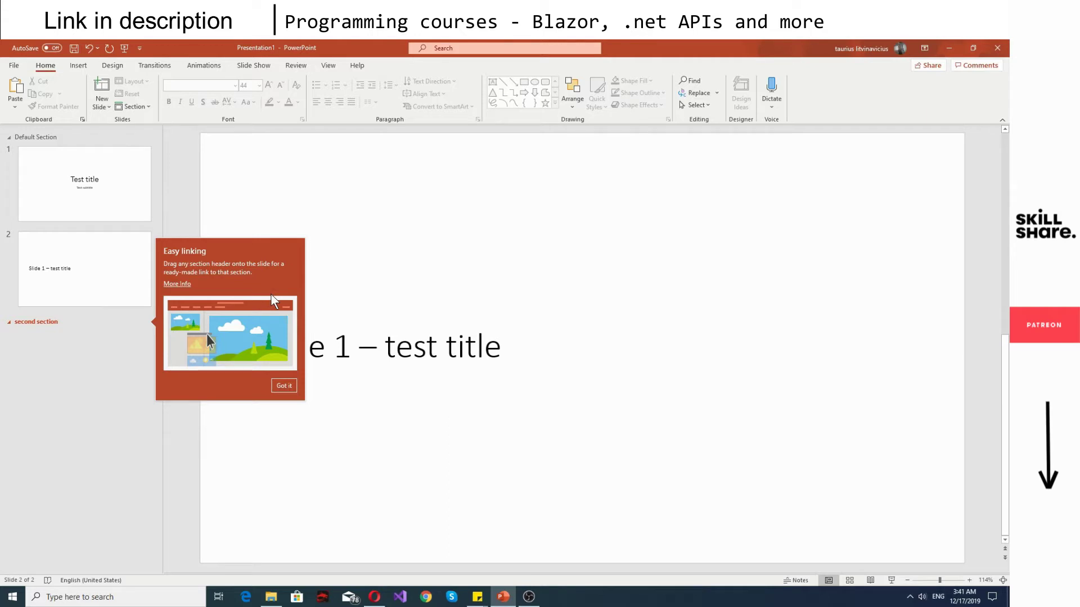
click(284, 386)
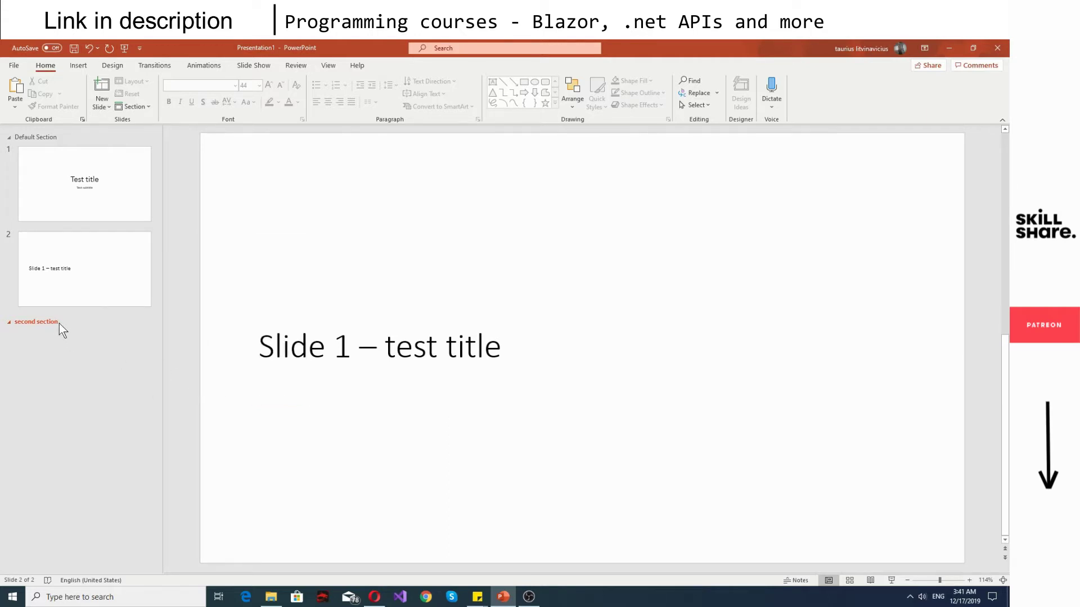
drag(55, 322, 55, 134)
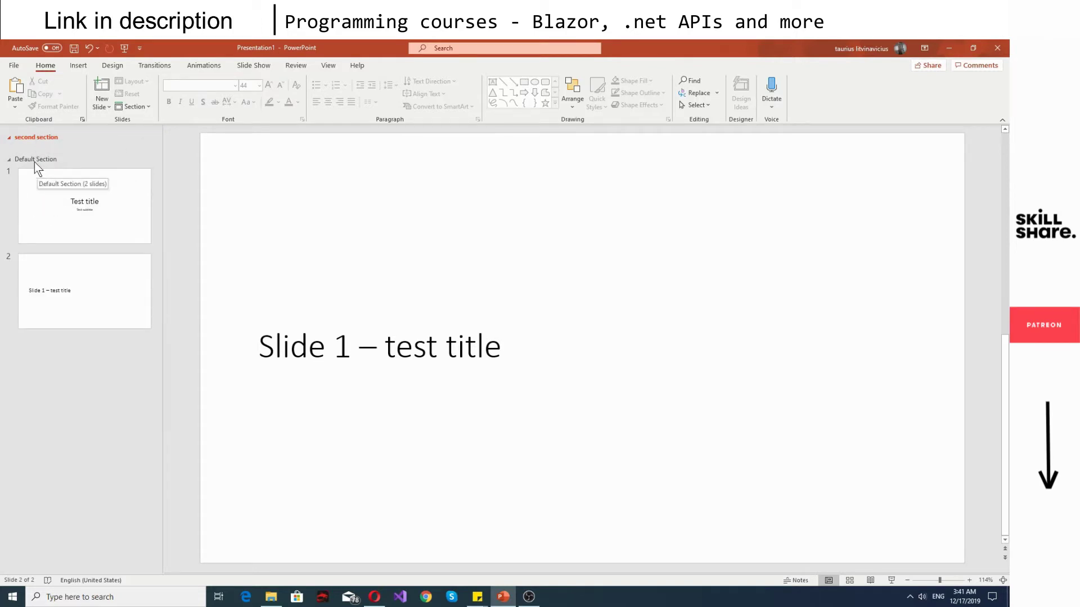
drag(41, 138, 44, 202)
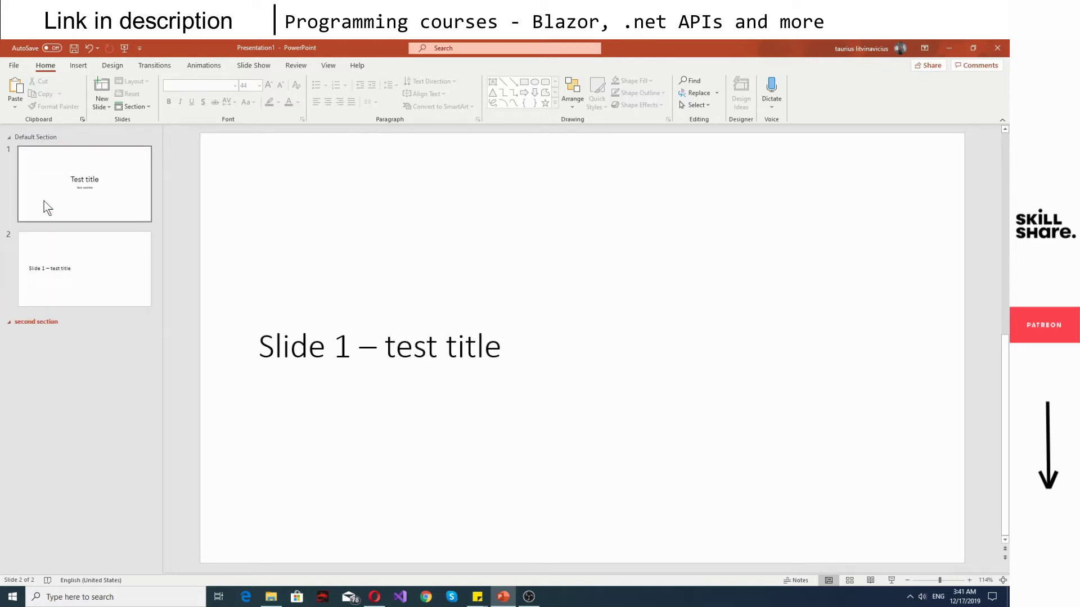
right_click(46, 350)
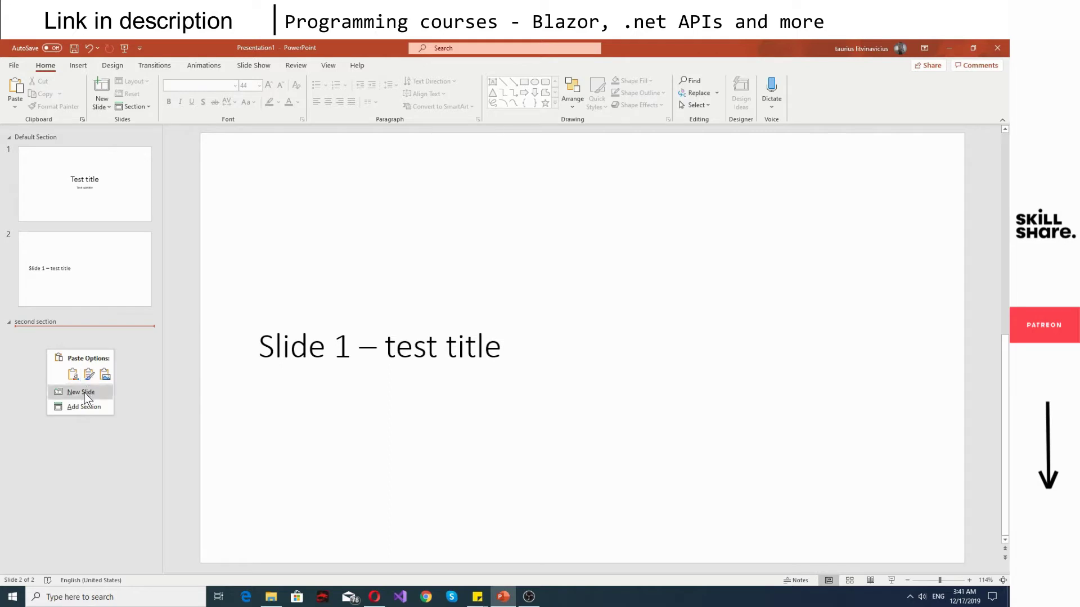
- Insert a Comparison-layout slide as slide 3 in the second section
click(138, 365)
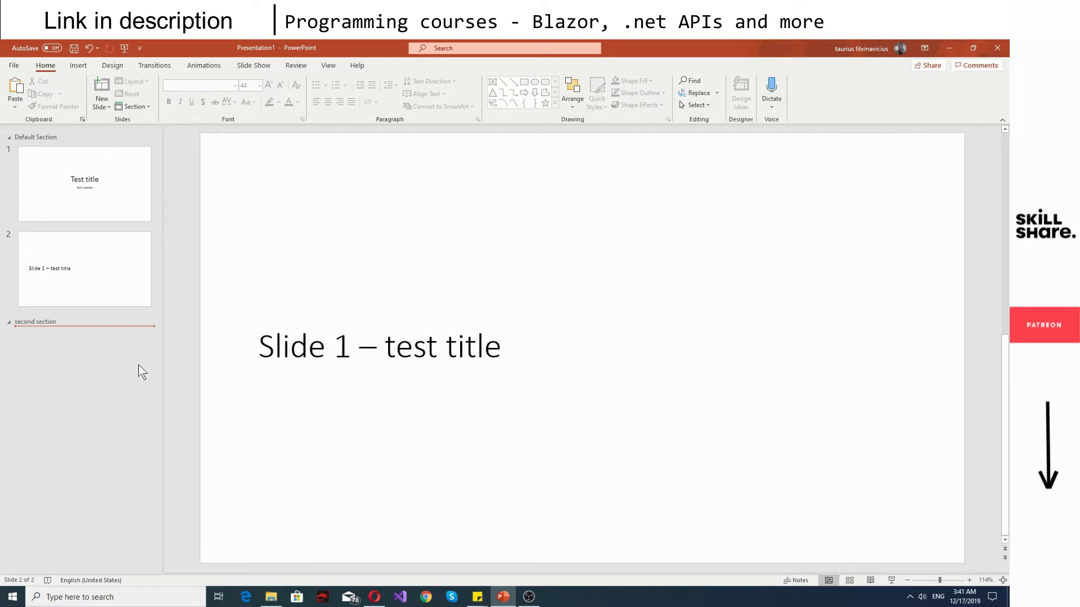
click(103, 107)
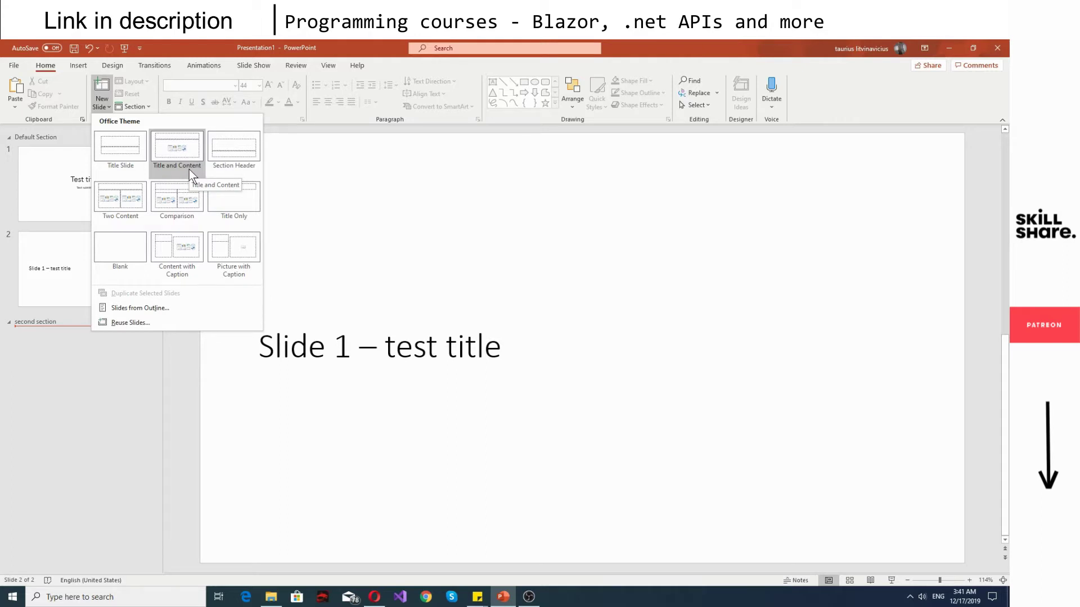
click(187, 210)
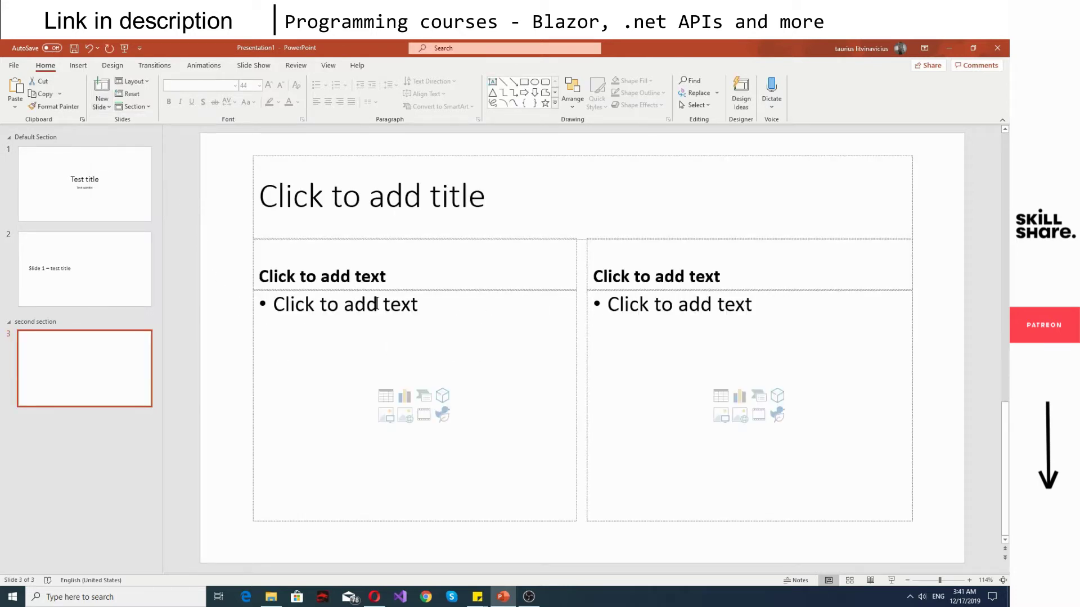
- Enter the title 'Slide 2 - test tile' and column headings 'option 1' and 'option 2'
click(396, 216)
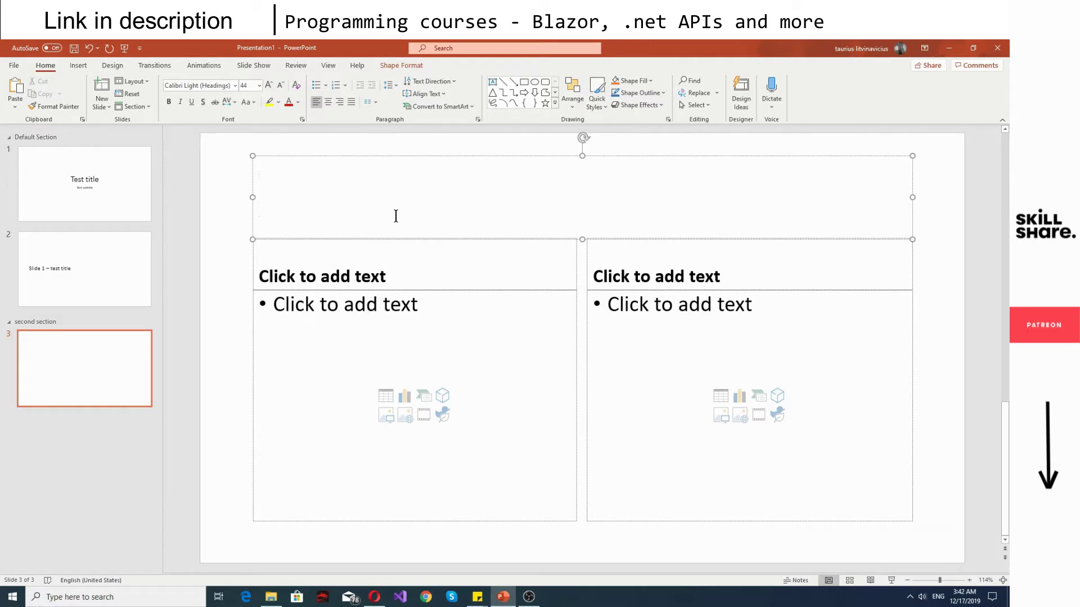
text(Slide 2)
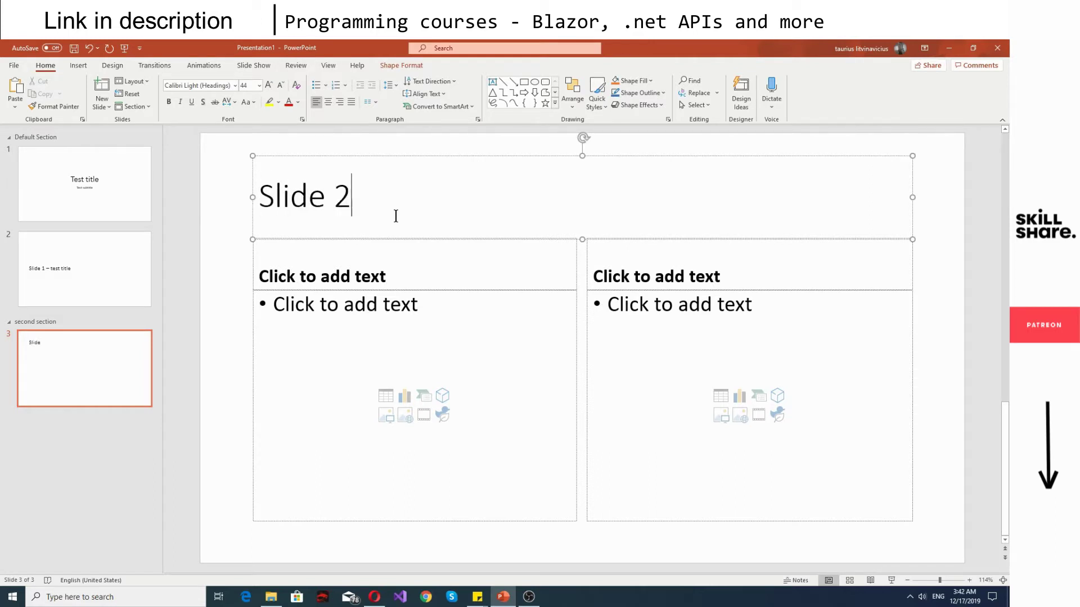
text( - test tile)
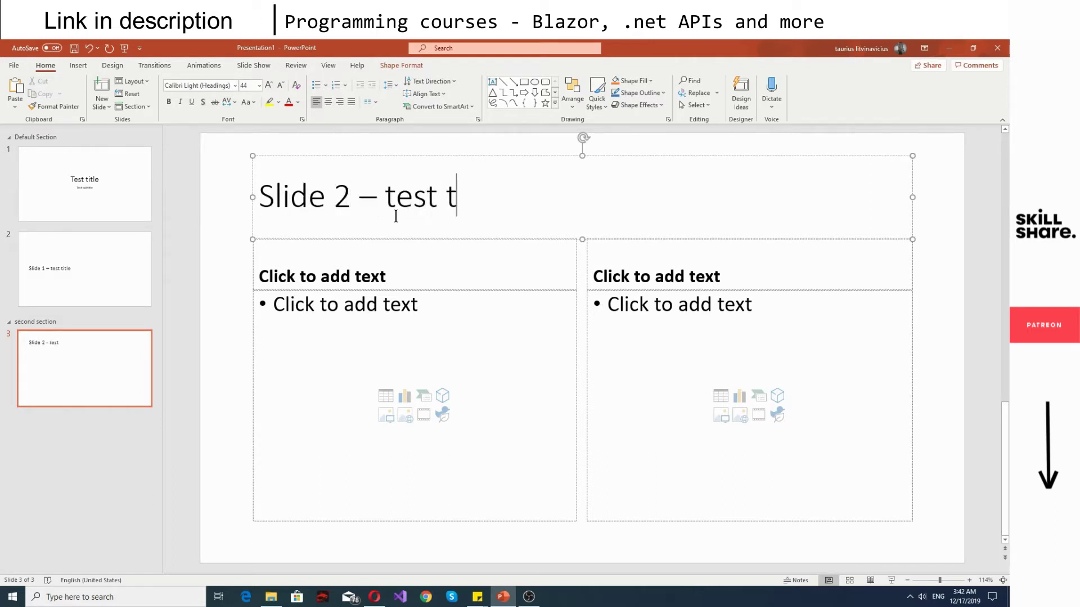
click(307, 269)
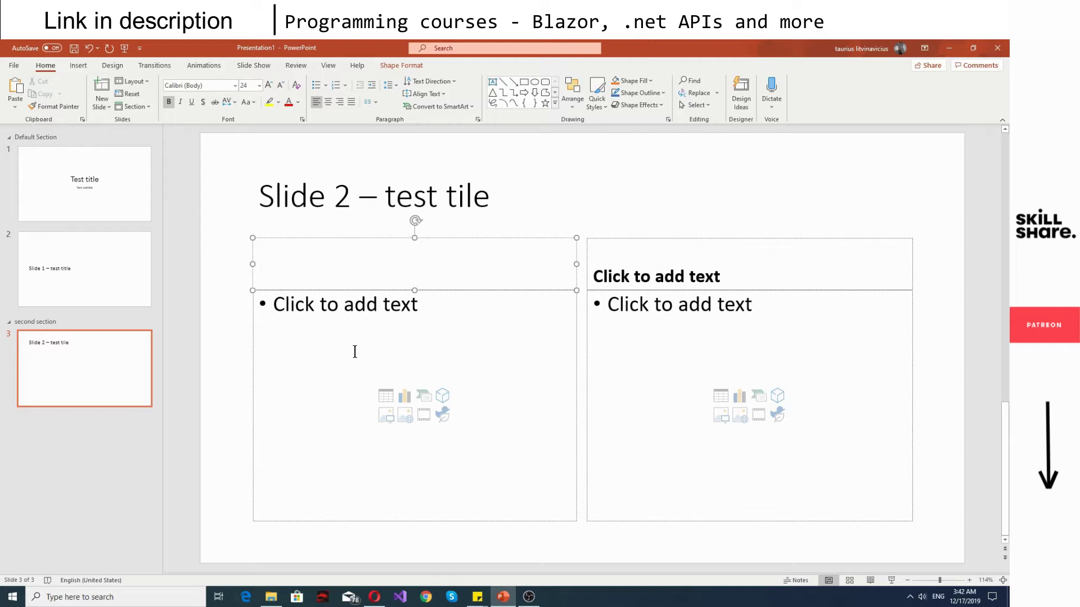
text(option 1)
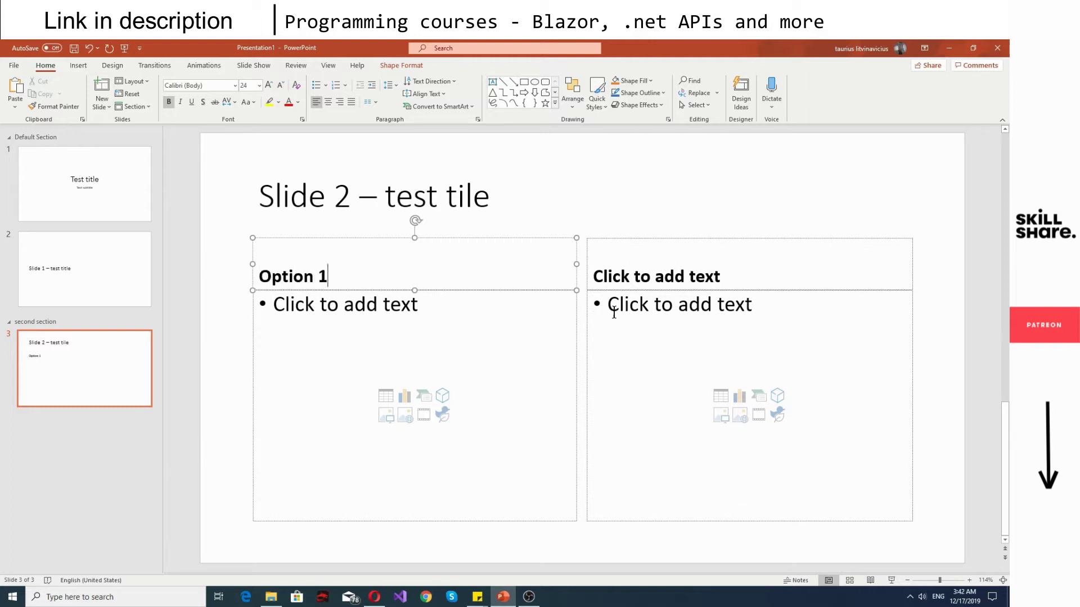
click(665, 283)
text(option 2)
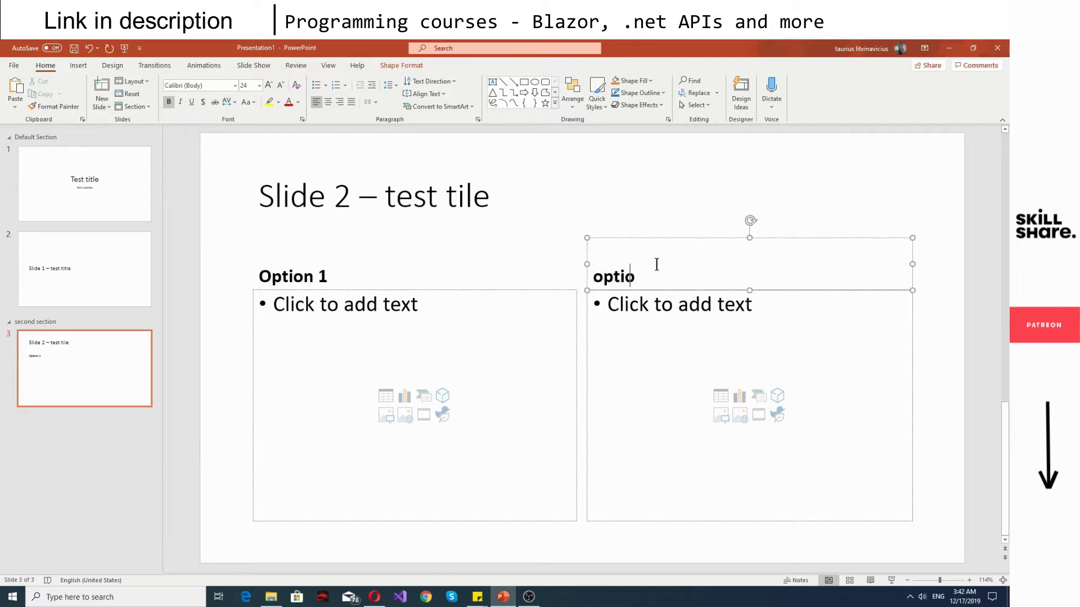
- Add the bullets 'good' under option 1 and 'bad' under option 2
click(514, 302)
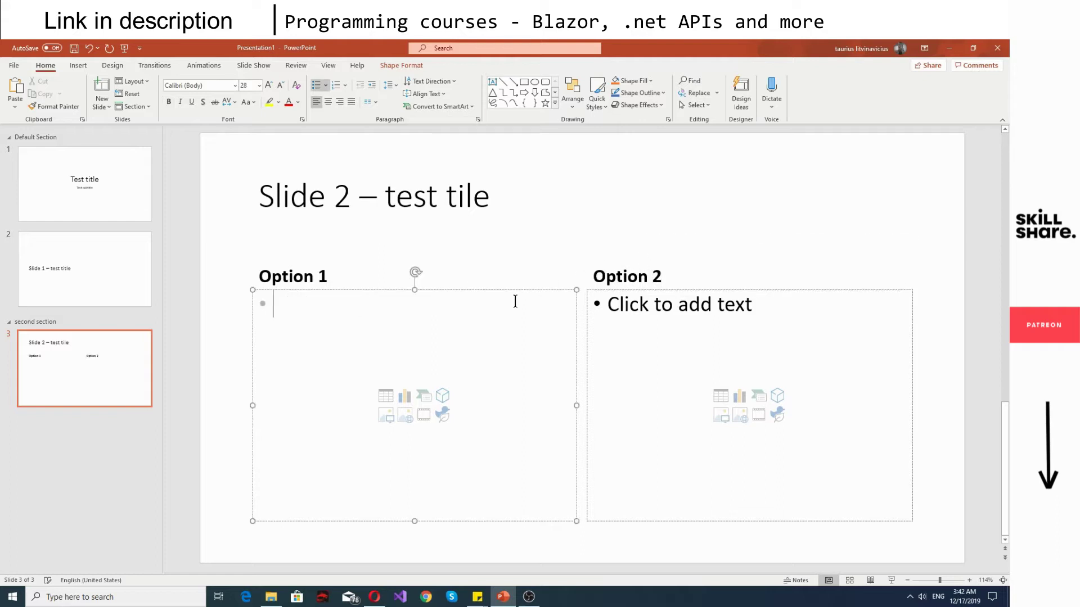
text(o)
key(BackSpace)
text(goog)
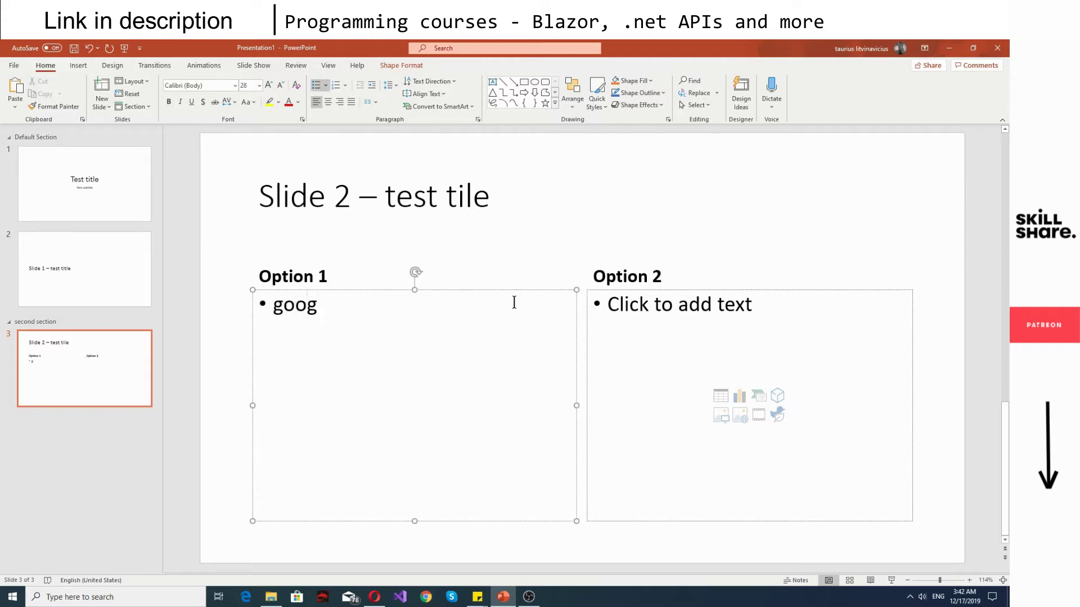
key(BackSpace)
text(d)
click(656, 307)
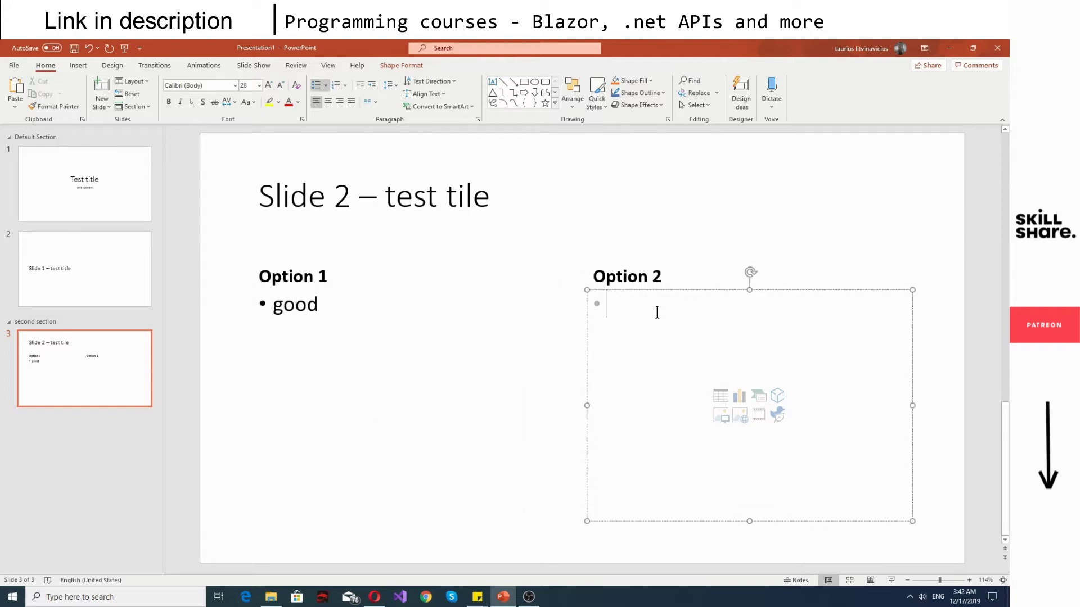
text(bad)
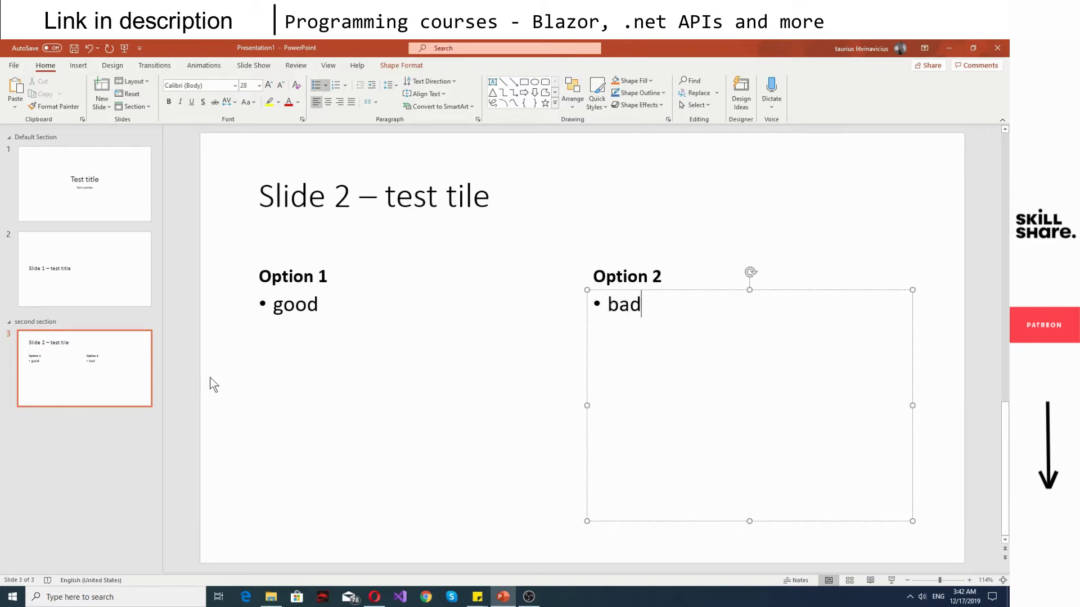
click(185, 374)
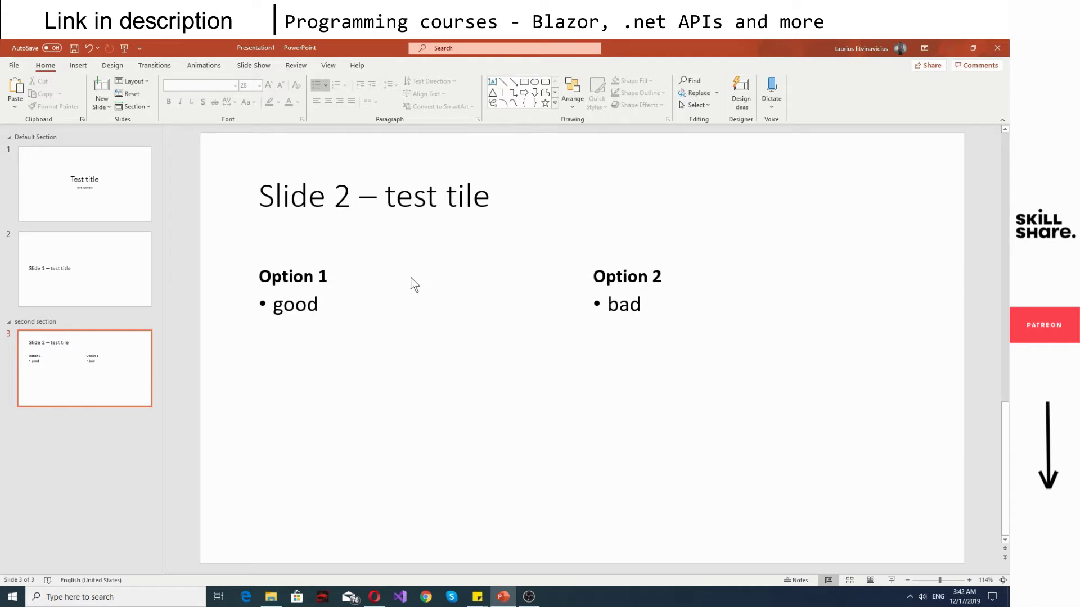
- Correct 'tile' to 'title' in the slide 3 heading
click(466, 198)
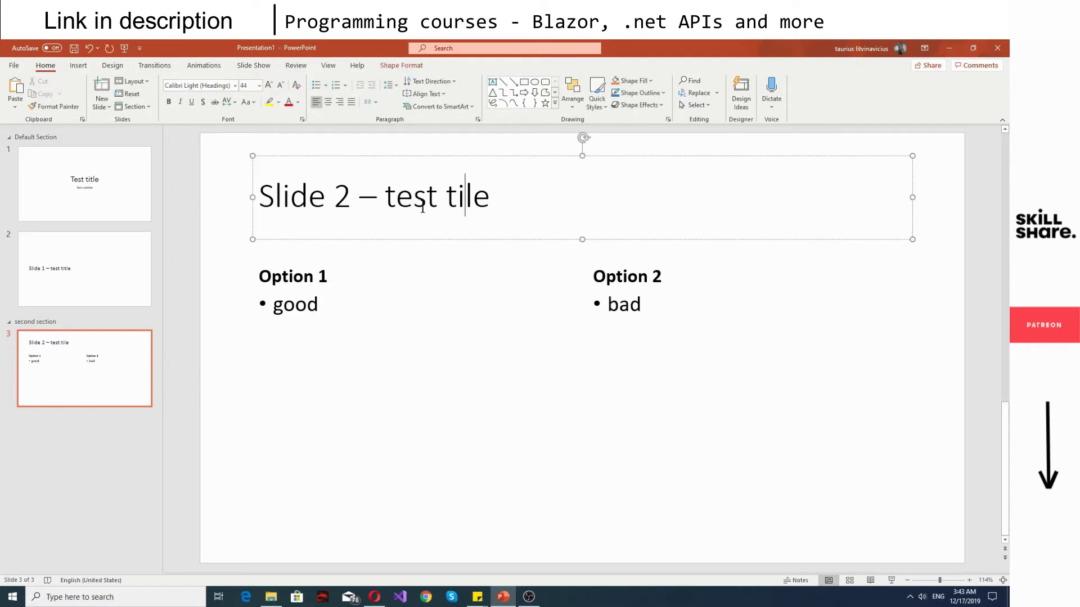
key(BackSpace)
text(tl)
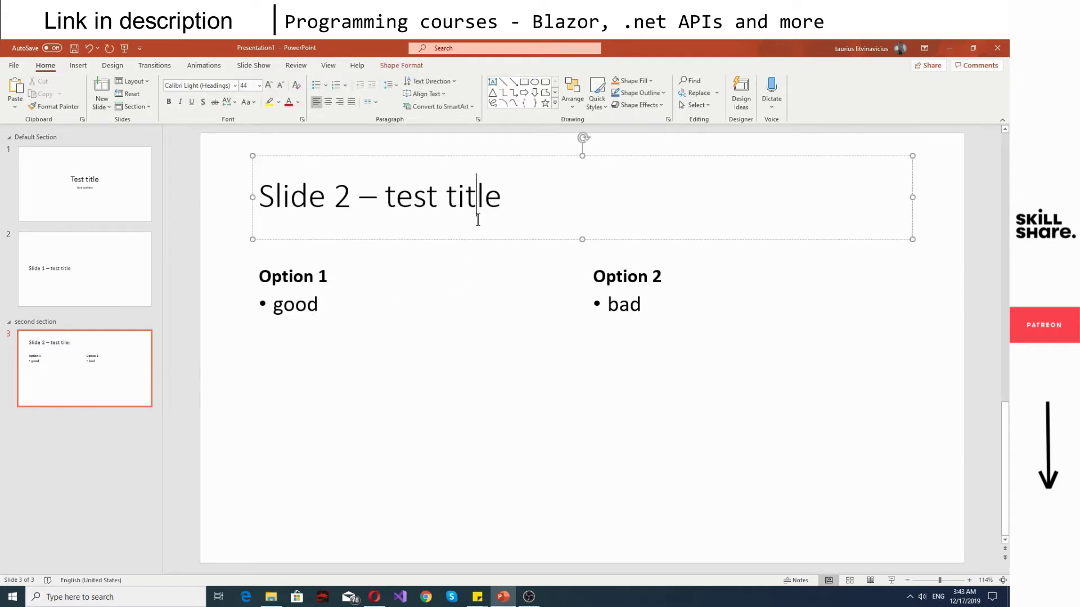
click(213, 292)
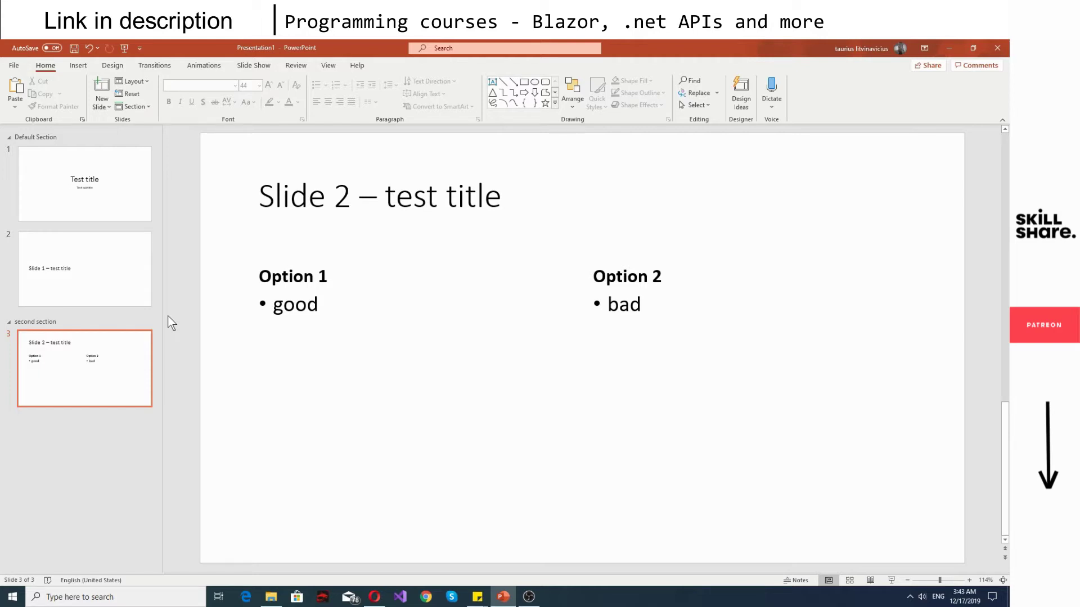
- Add an empty section named 'third section' below slide 3
click(55, 323)
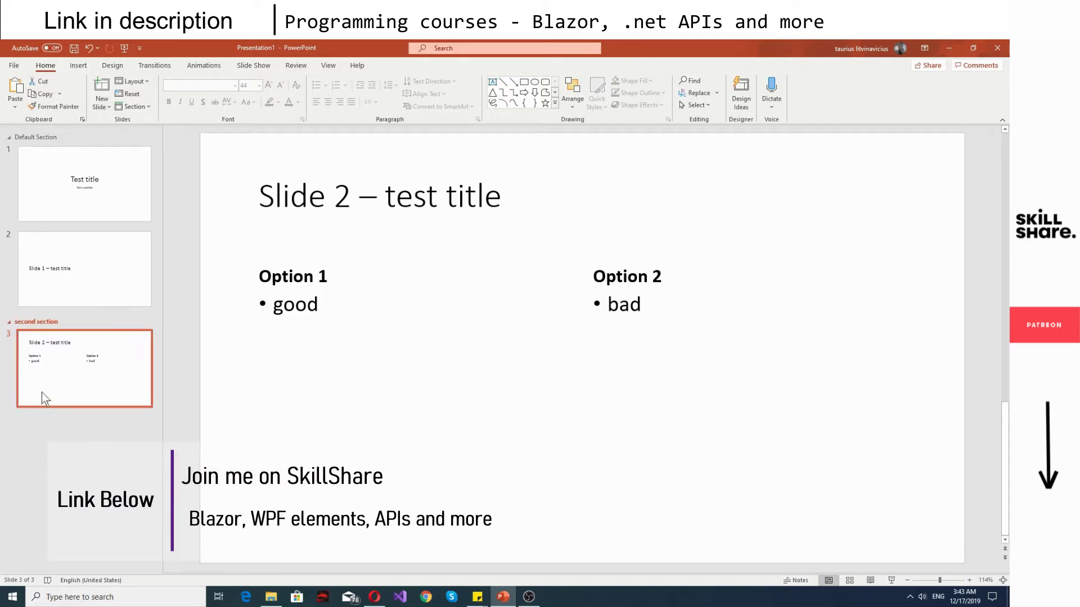
right_click(39, 427)
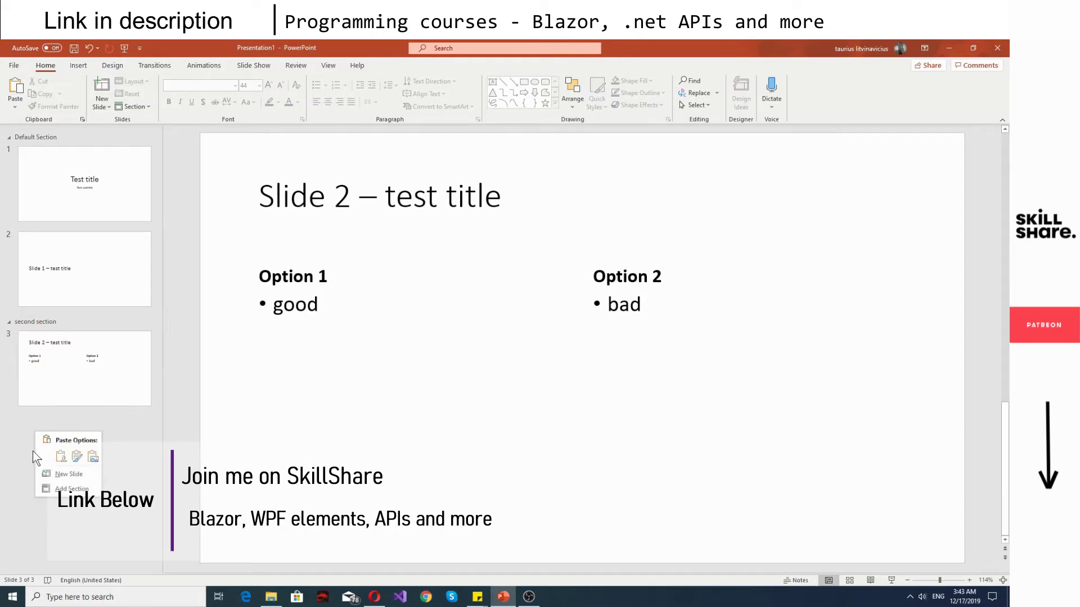
click(71, 488)
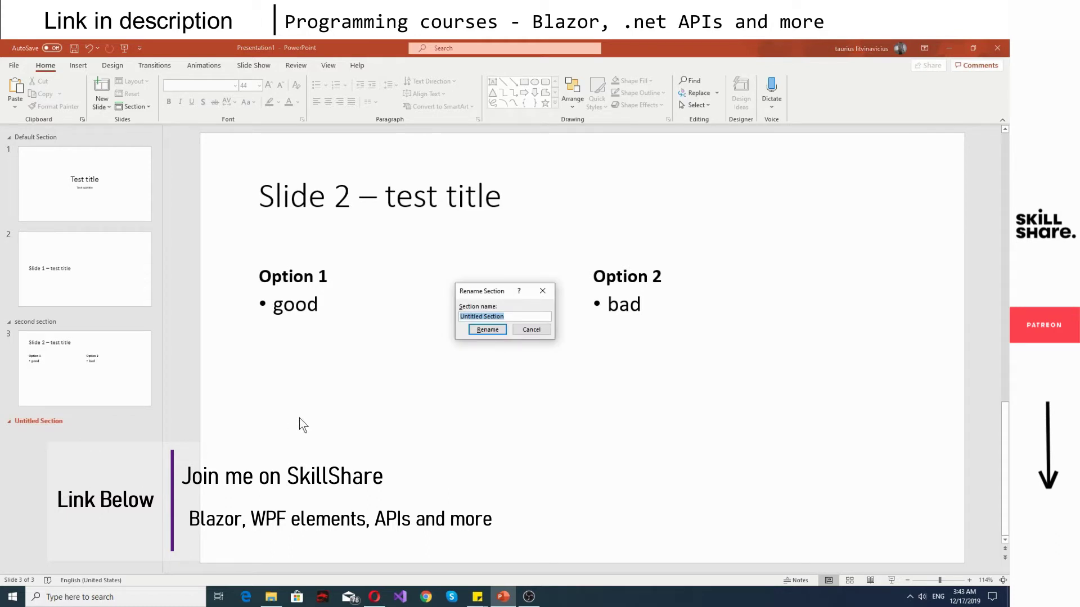
text(third section)
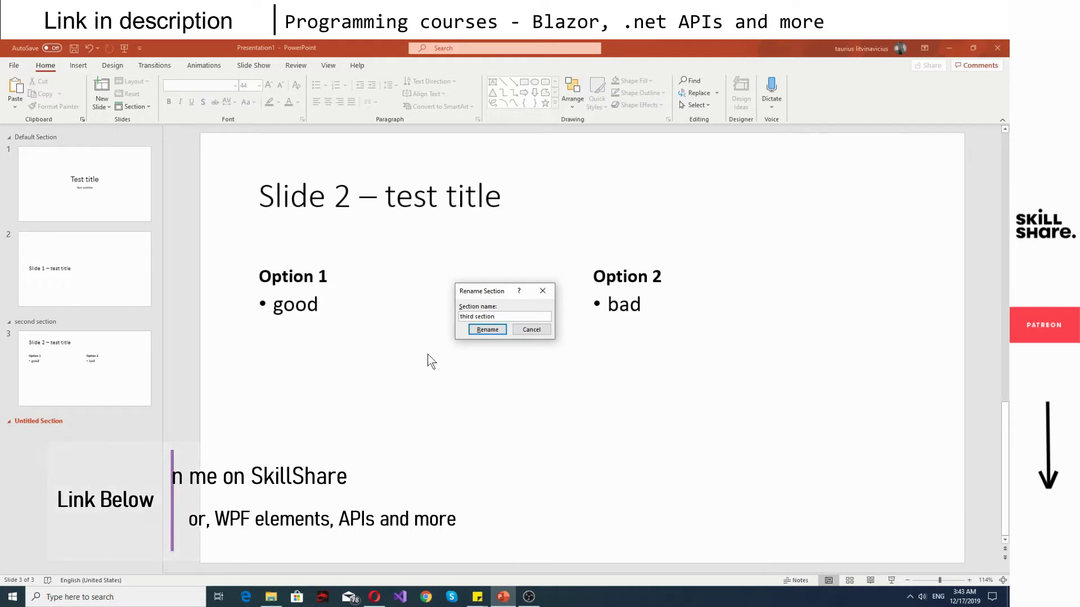
click(486, 331)
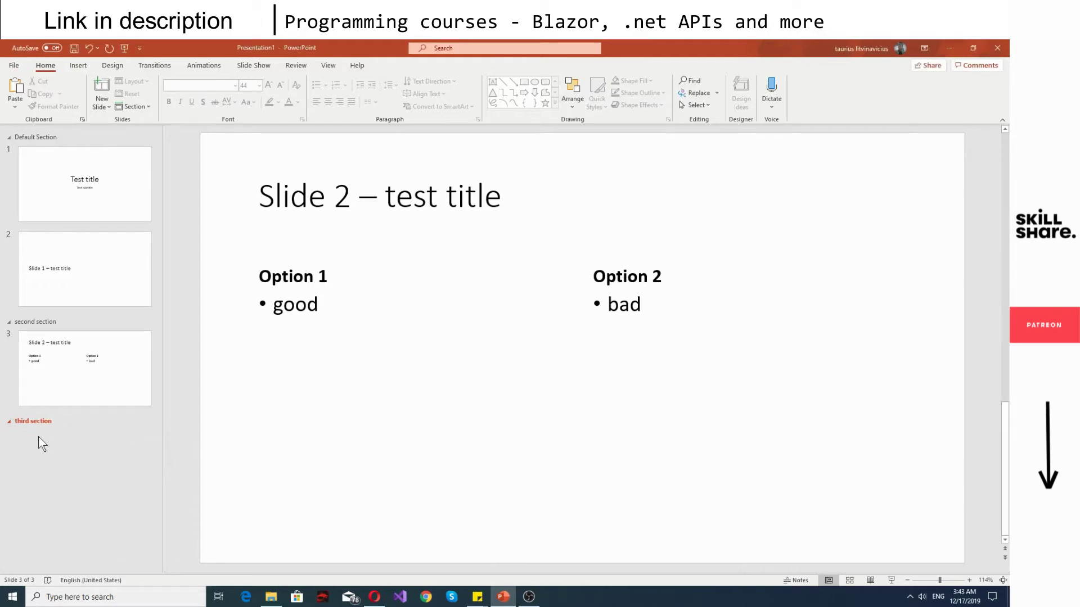
right_click(31, 421)
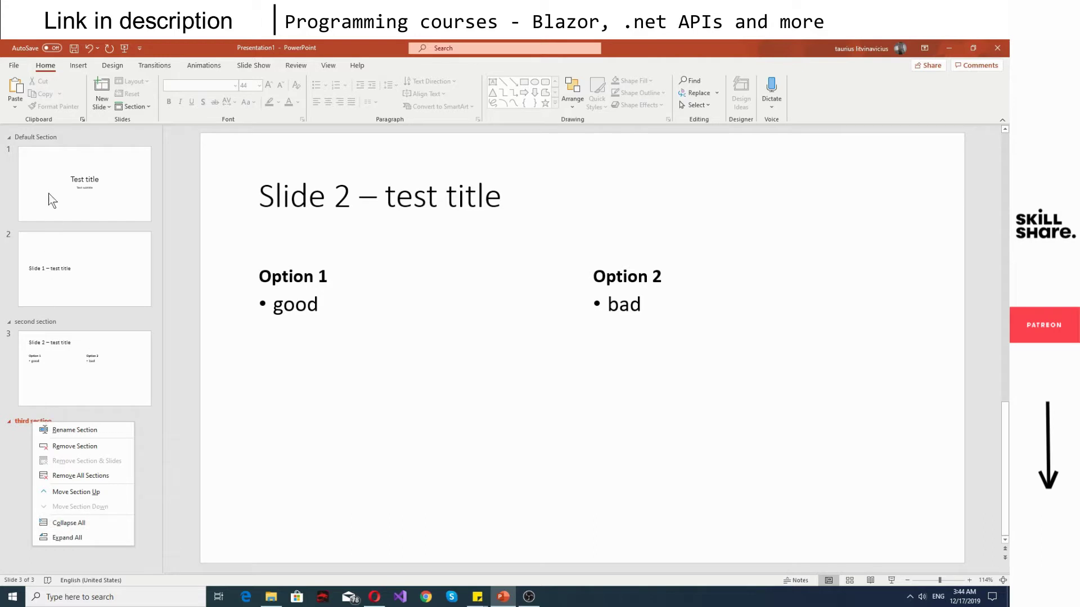
- Collapse all sections, then re-expand the Default Section so its two slides show
right_click(39, 137)
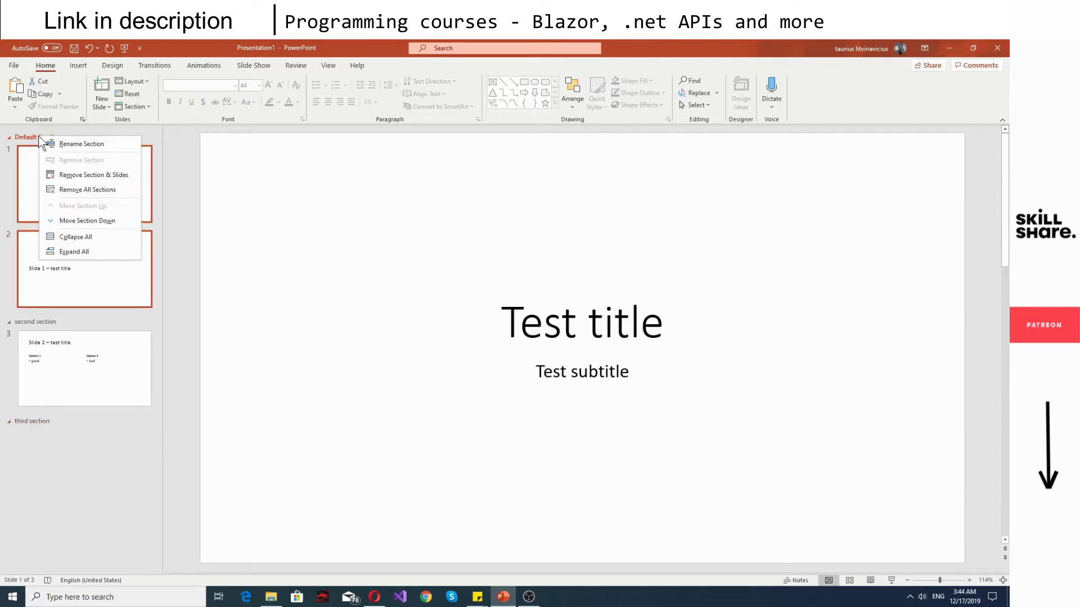
click(74, 236)
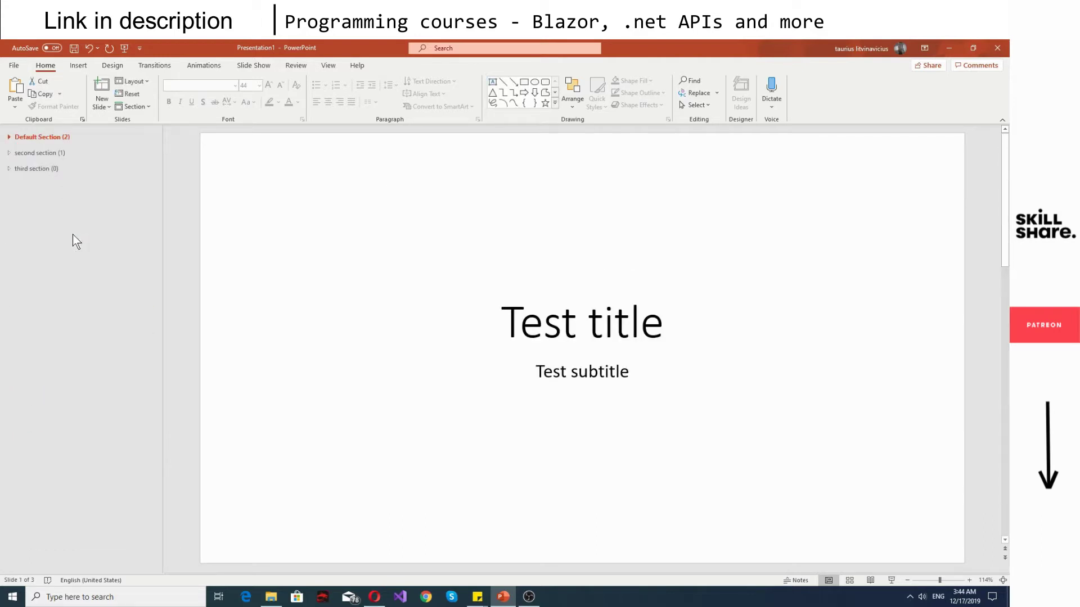
click(10, 137)
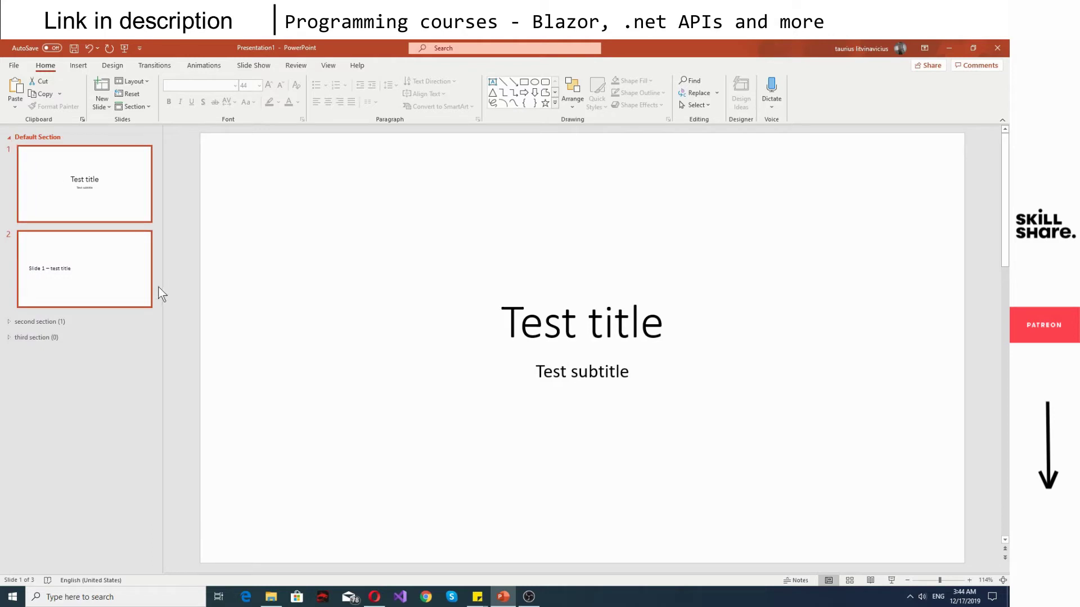
click(11, 140)
click(10, 140)
- Add a new slide titled 'test' at the end of the third section
right_click(35, 363)
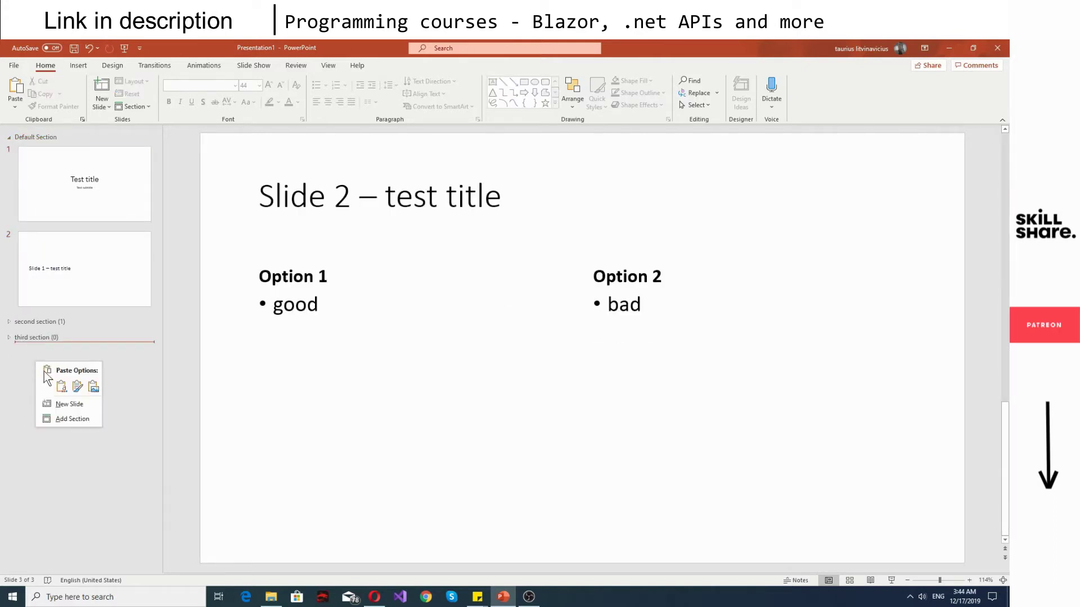
click(65, 404)
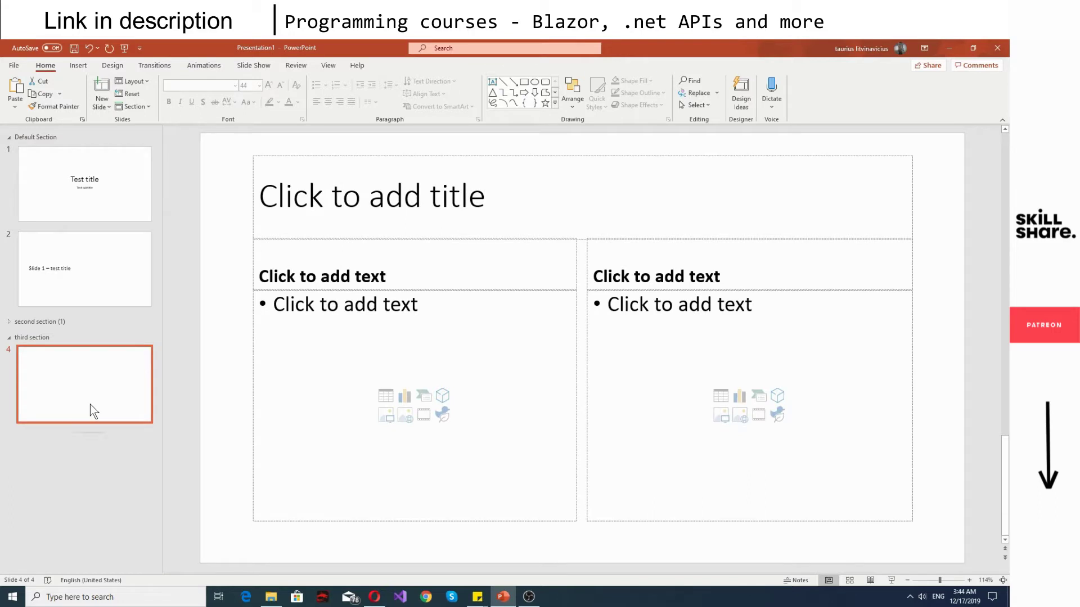
click(339, 217)
text(test)
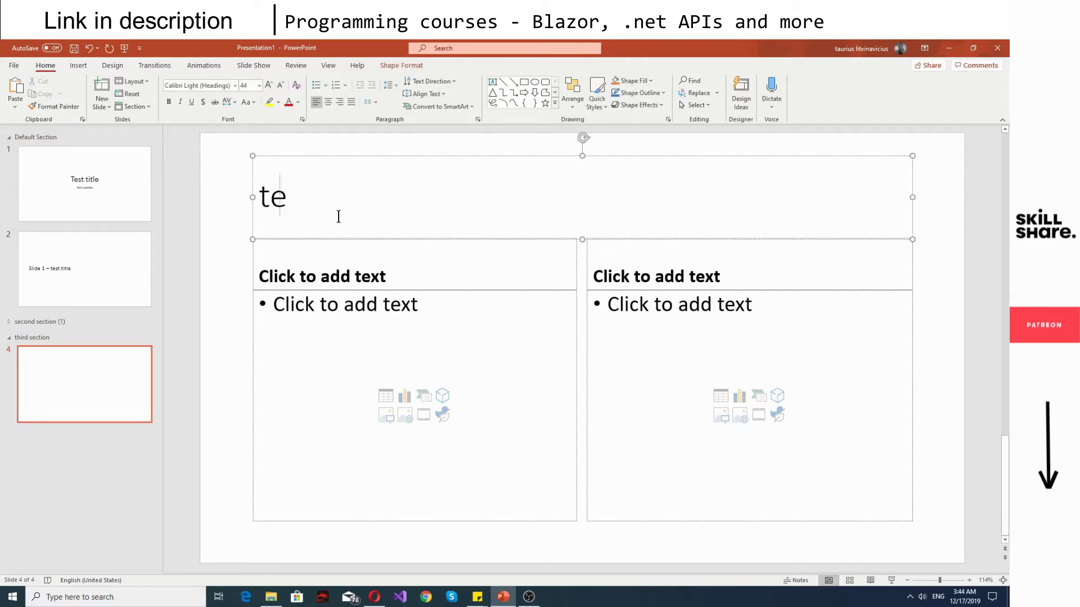
click(221, 294)
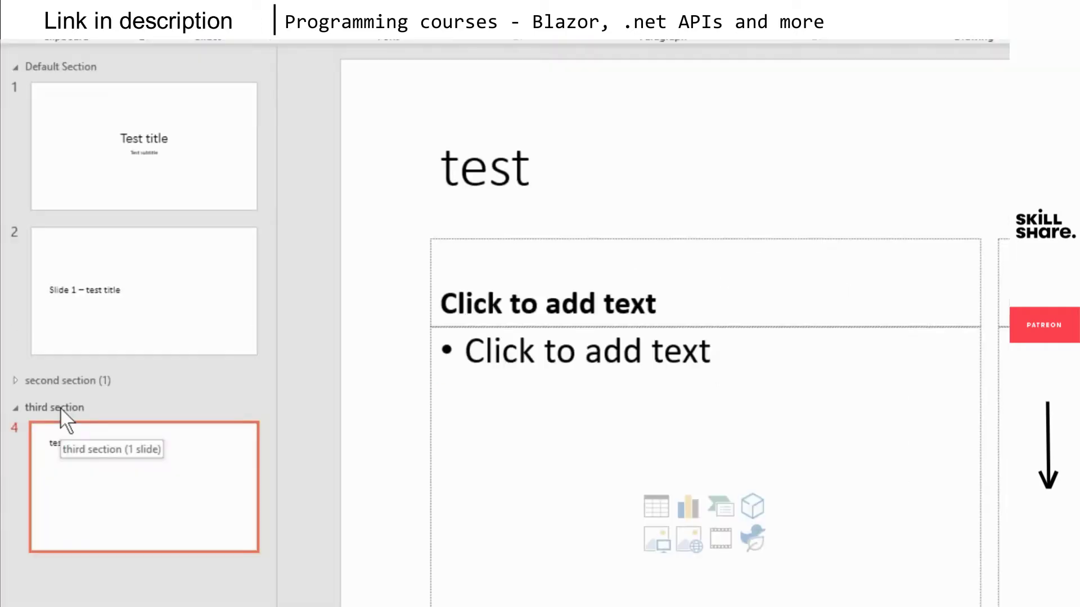
- Drag the third section above the second section, then show slide 1
click(35, 339)
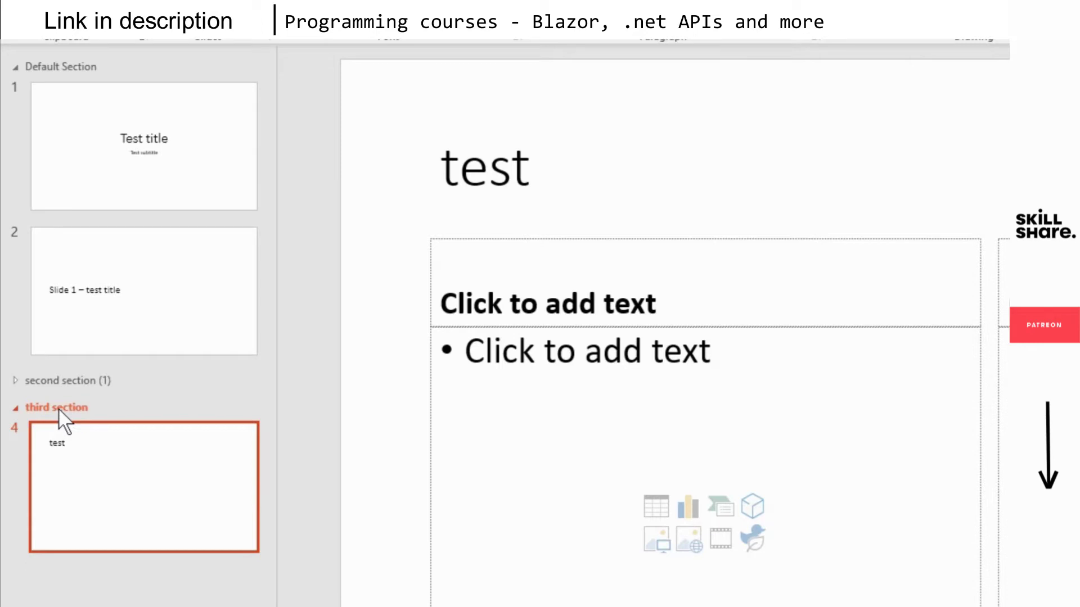
drag(58, 406, 63, 90)
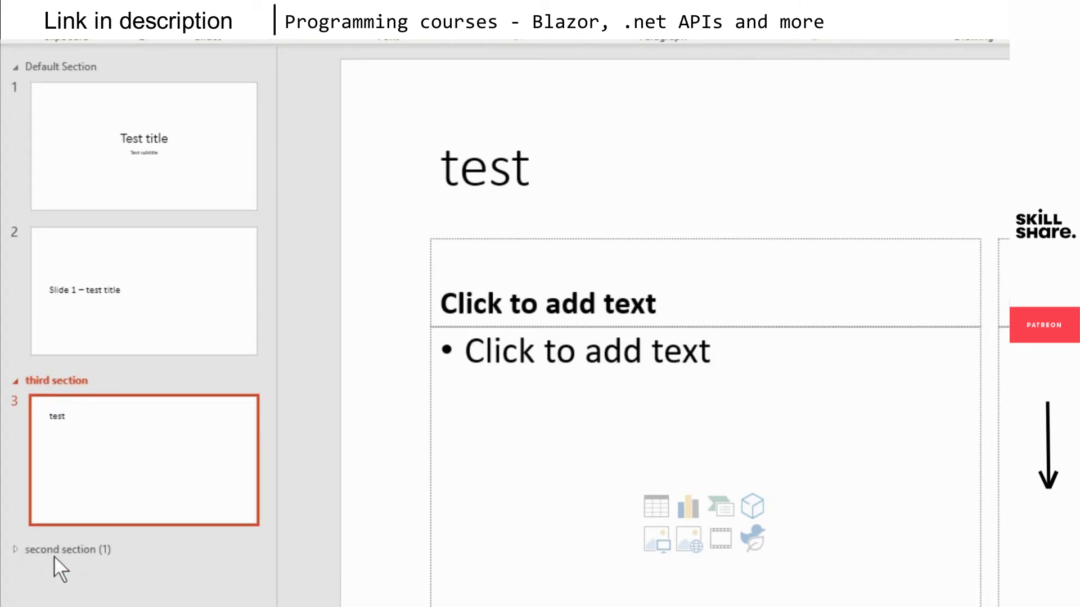
click(160, 572)
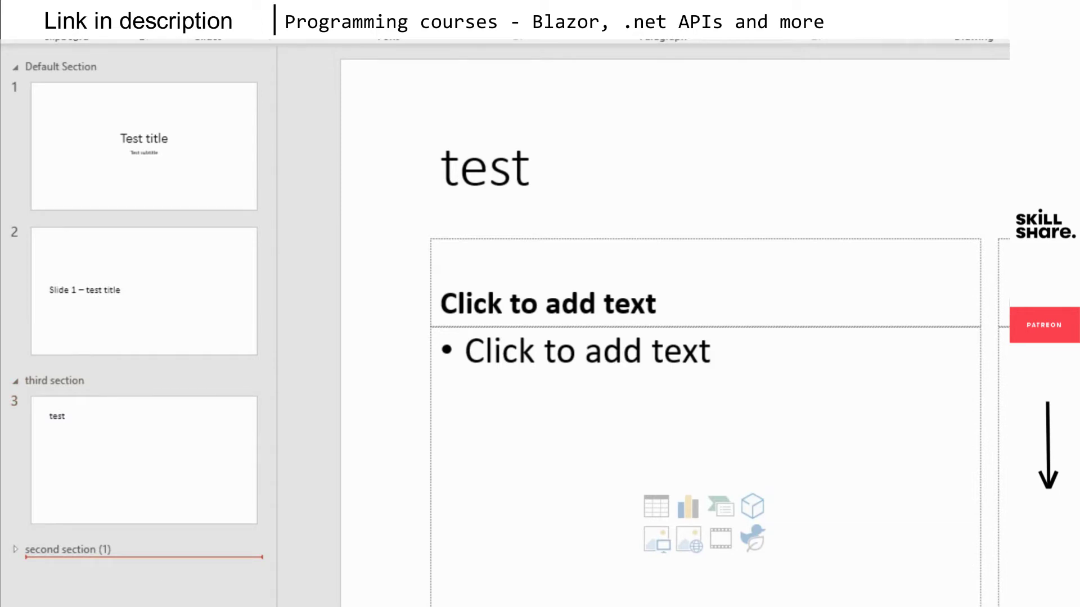
click(87, 110)
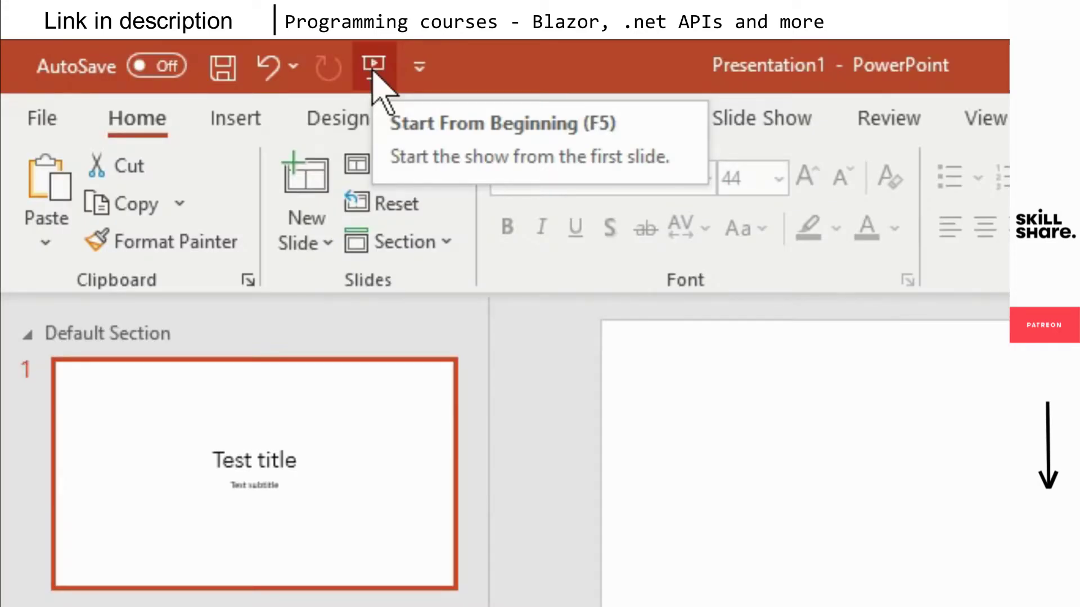
- Start the slide show from the beginning, advance two slides, and switch to Presenter View
click(372, 68)
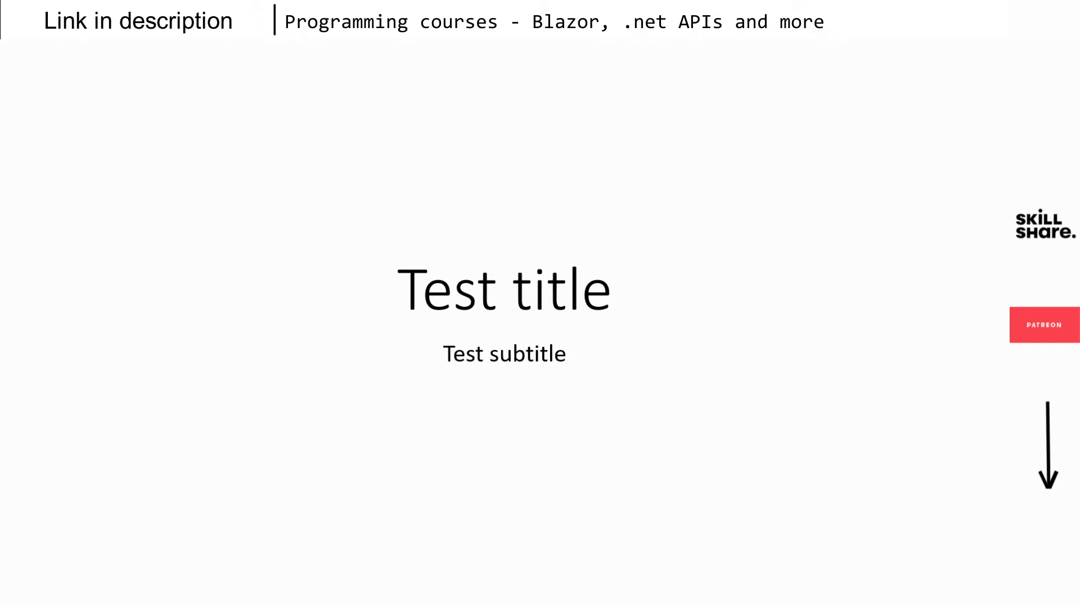
key(Right)
key(Right)
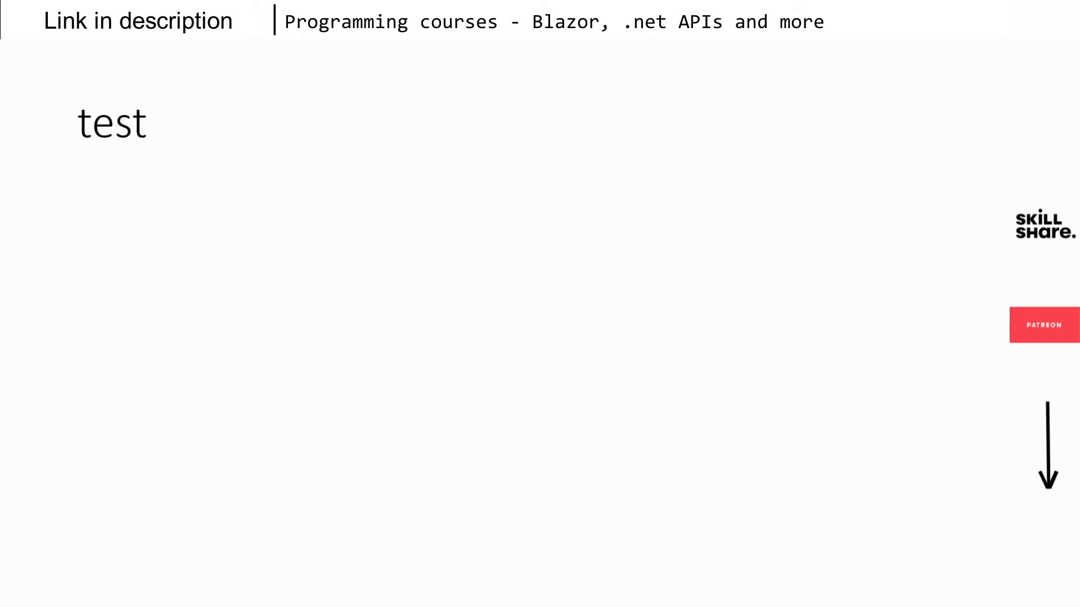
key(Right)
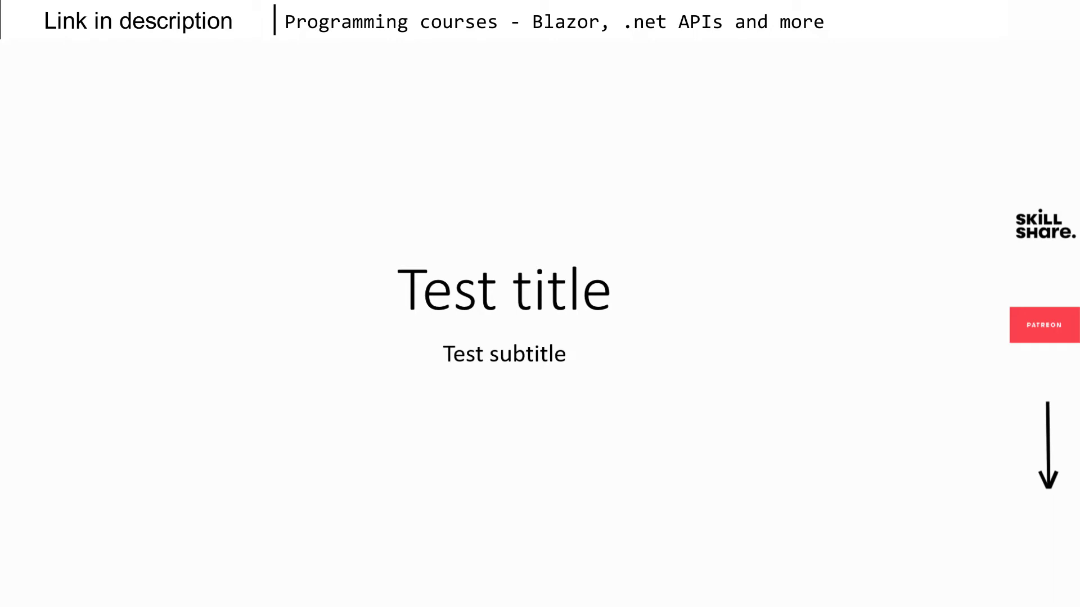
key(alt+F5)
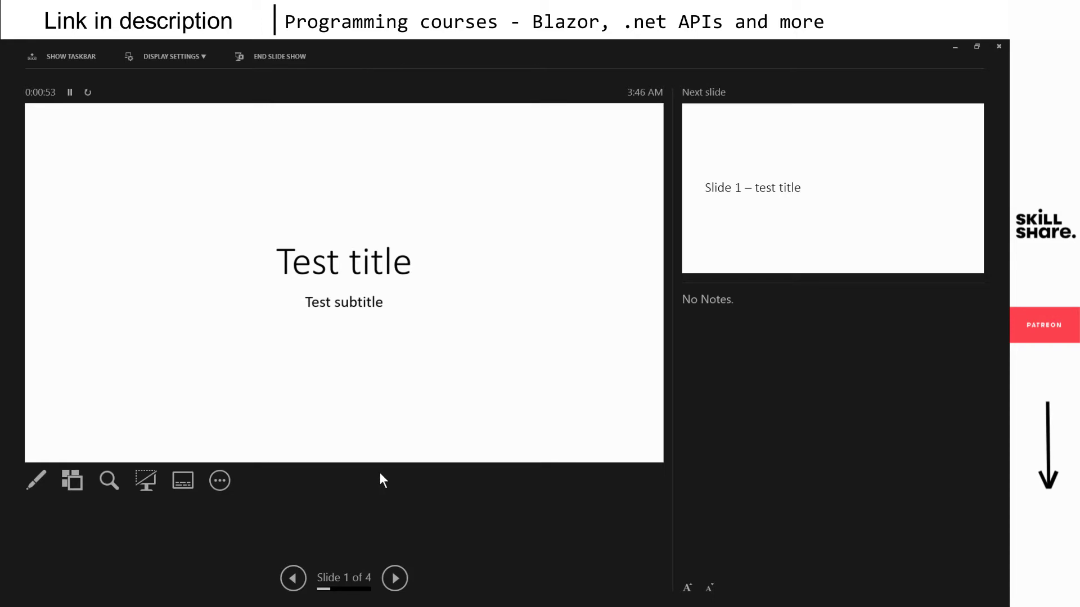
- Try the laser pointer, then switch the pointer to the pen
click(36, 481)
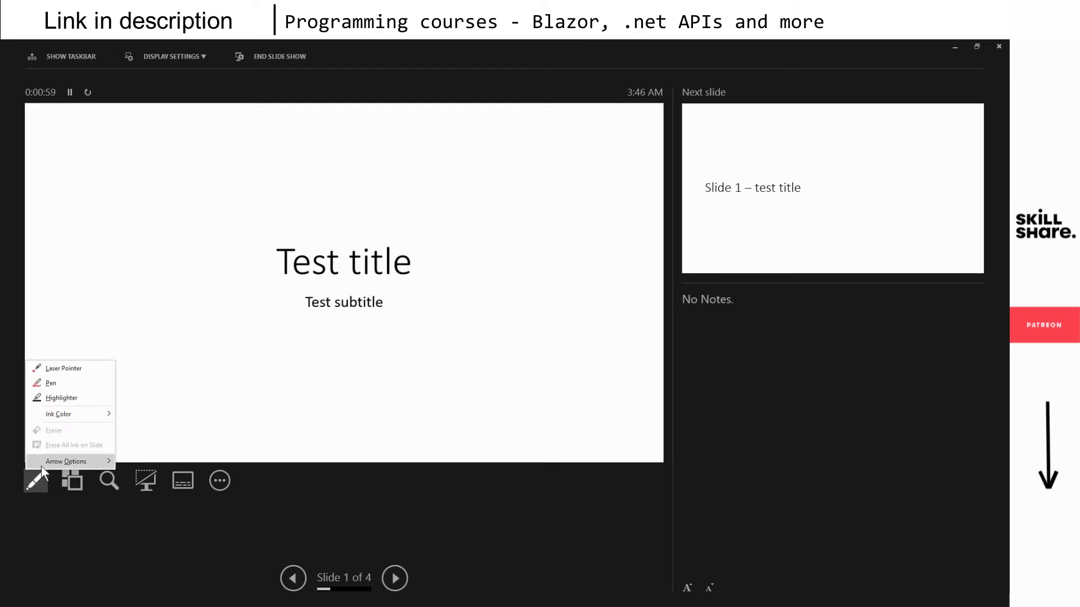
click(56, 368)
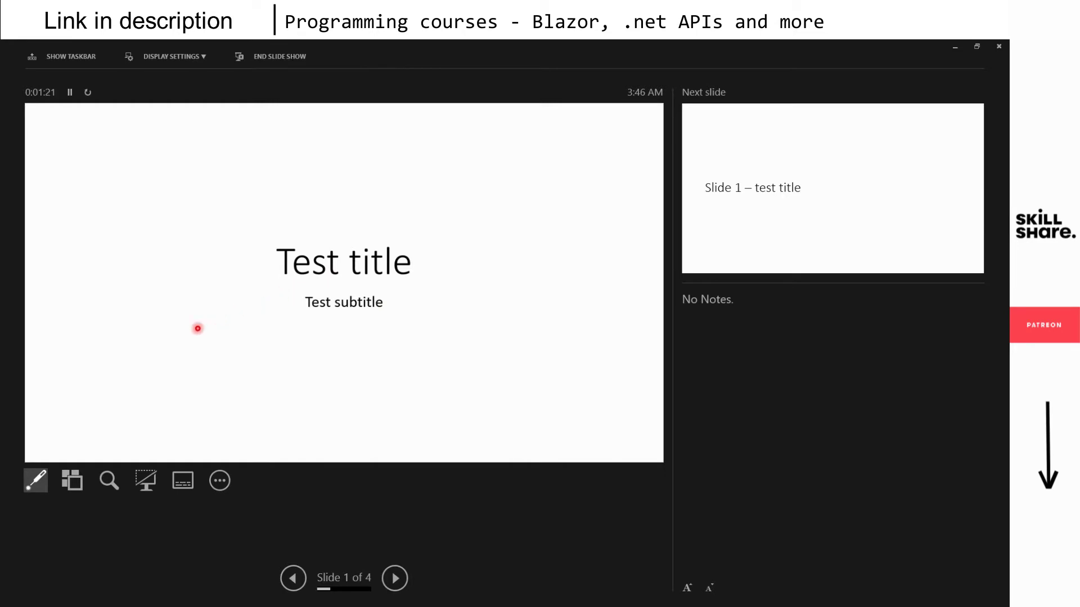
click(44, 476)
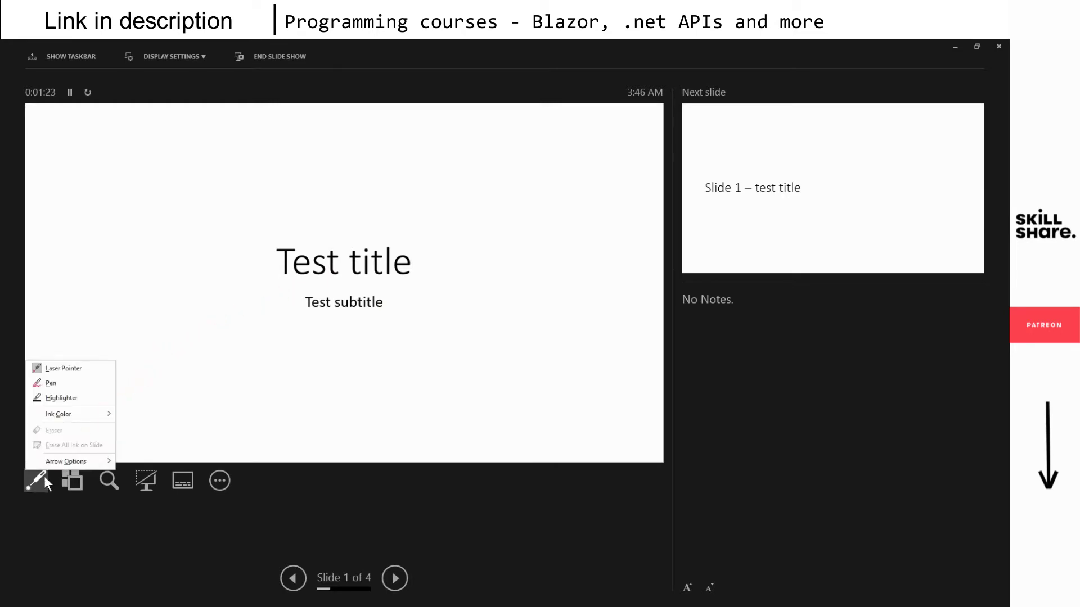
click(50, 383)
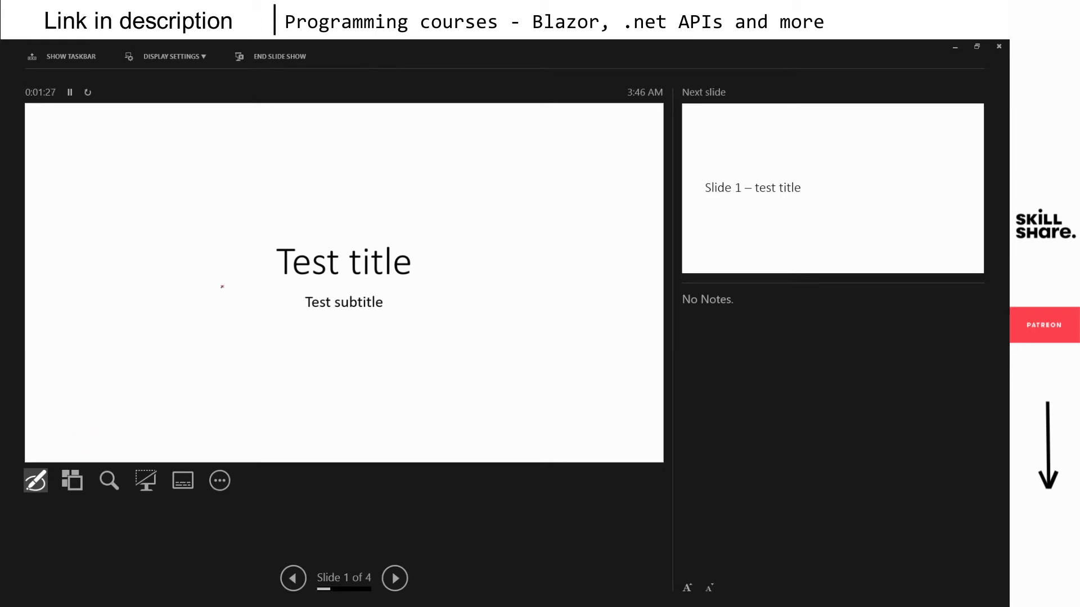
- Draw red pen lines under, through and around Test title
drag(222, 286, 454, 286)
drag(339, 212, 349, 293)
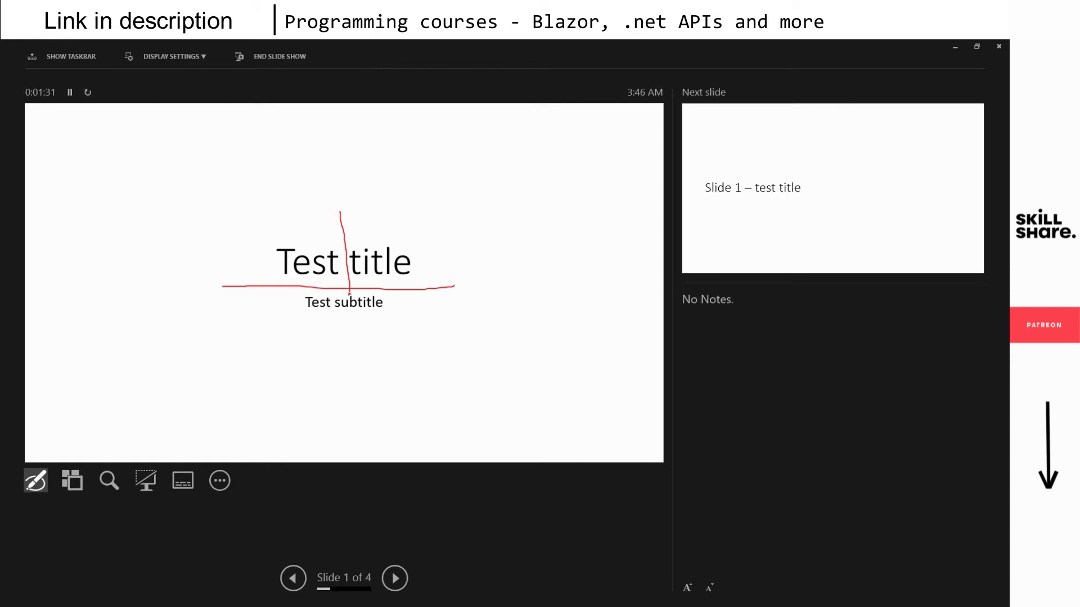
mouse_move(341, 221)
mouse_down()
mouse_move(237, 231)
mouse_move(248, 296)
mouse_up()
drag(197, 224, 190, 323)
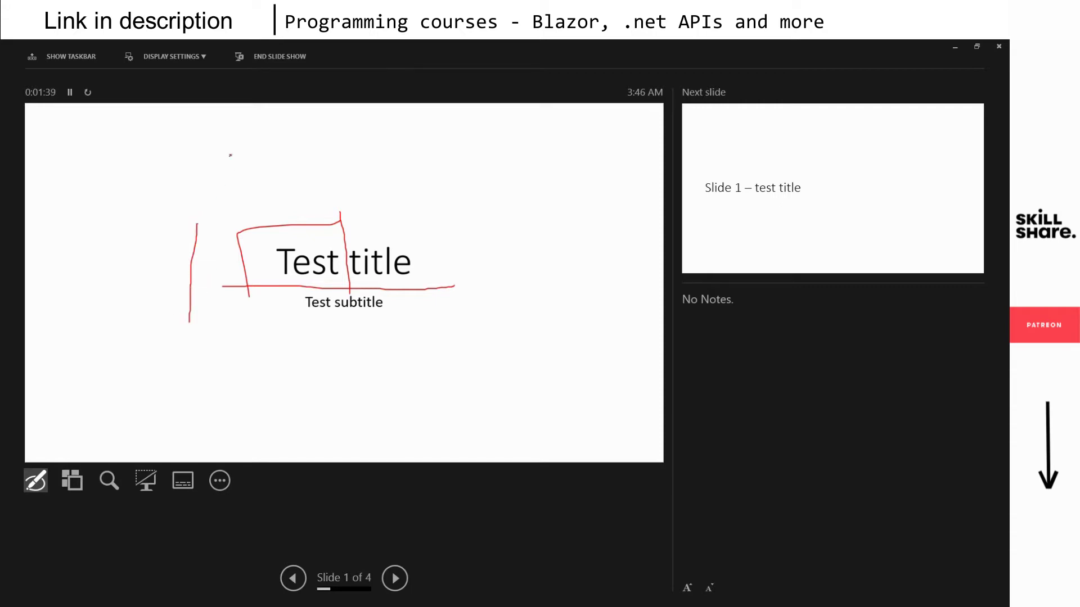
click(190, 58)
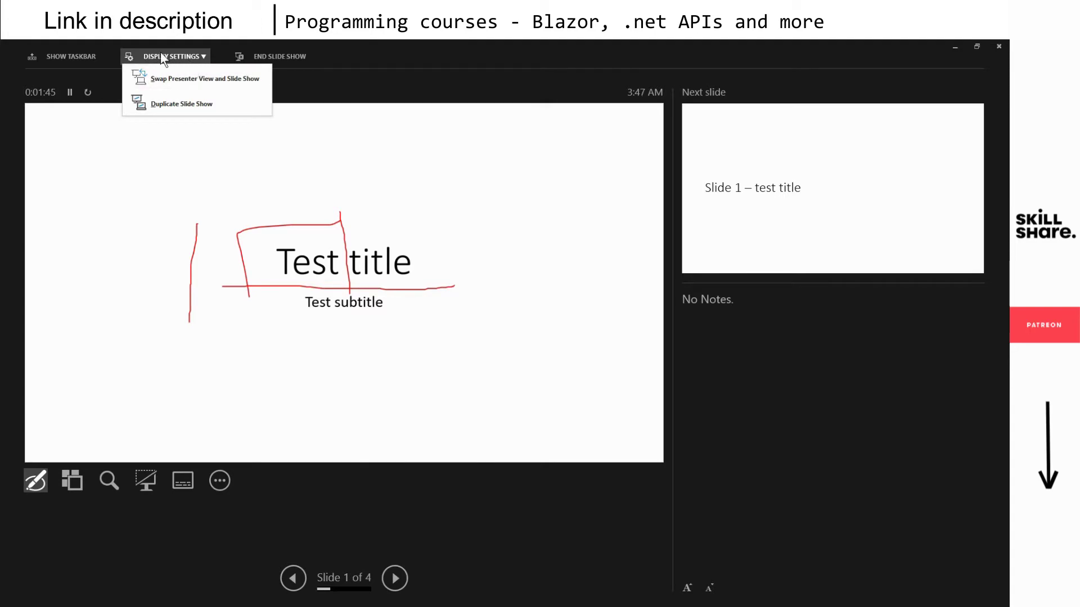
- Swap to the full-screen slide, draw two red arcs, and highlight 'title' in yellow
click(176, 80)
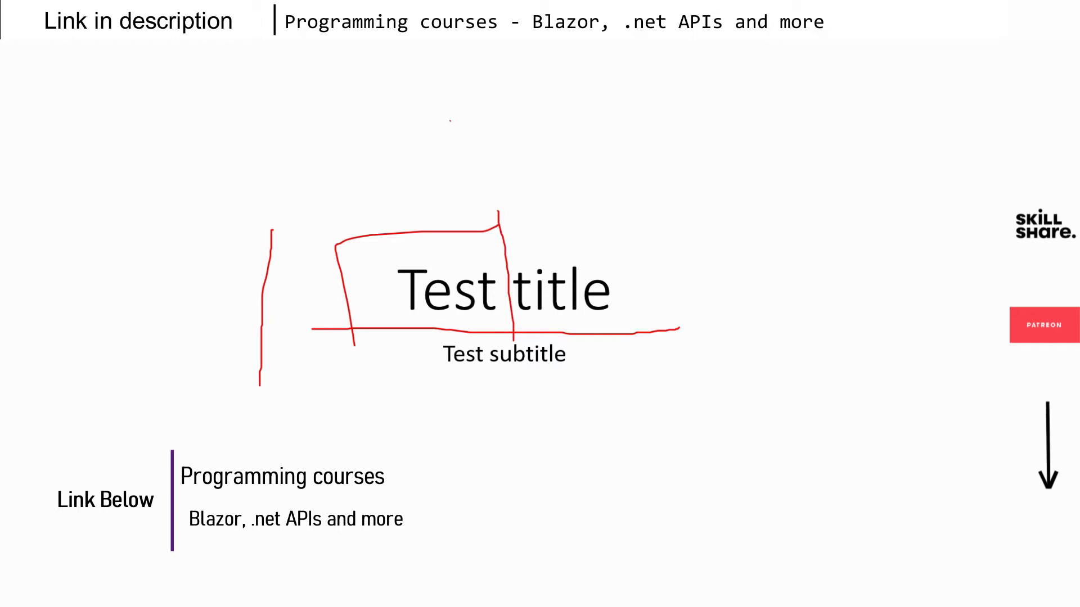
mouse_move(449, 120)
mouse_down()
mouse_move(509, 121)
mouse_move(639, 178)
mouse_move(700, 269)
mouse_move(733, 384)
mouse_up()
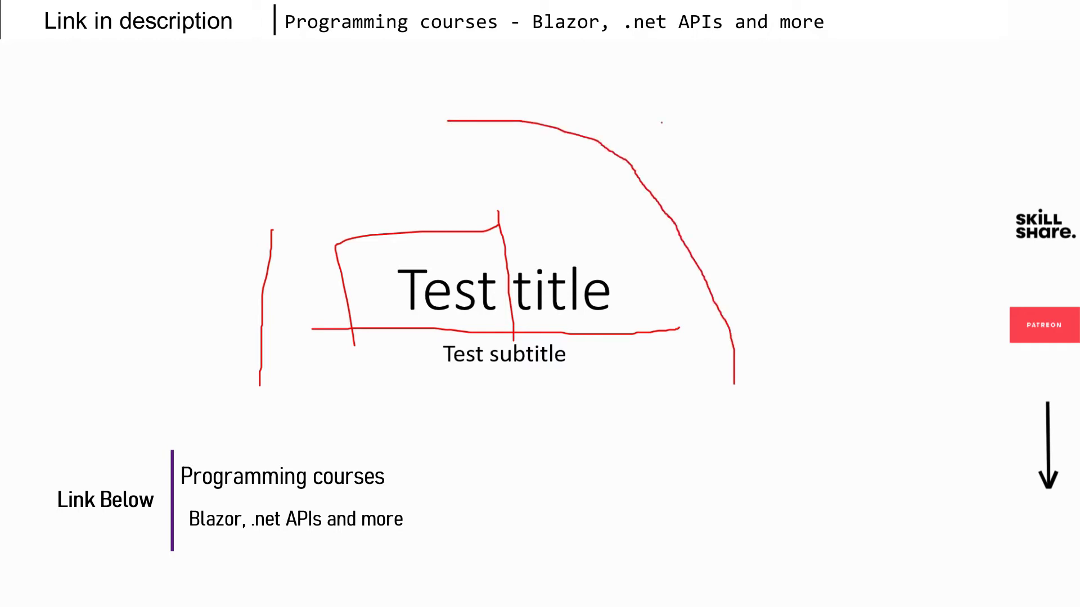
mouse_move(661, 122)
mouse_down()
mouse_move(719, 150)
mouse_move(767, 231)
mouse_move(784, 365)
mouse_move(809, 316)
mouse_move(822, 359)
mouse_move(866, 322)
mouse_up()
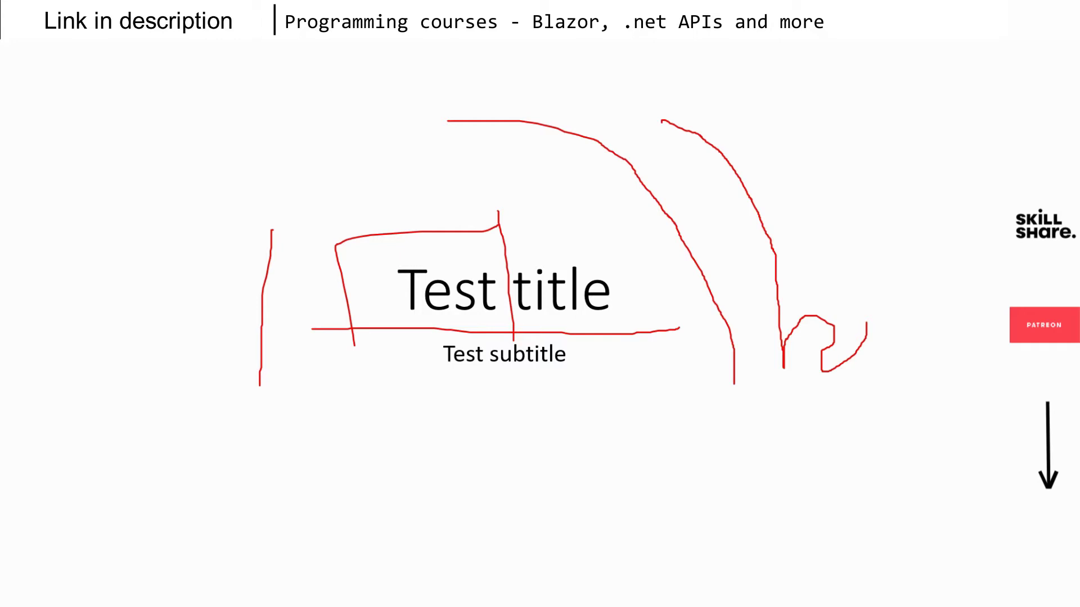
mouse_move(503, 291)
mouse_down()
mouse_move(504, 281)
mouse_move(613, 282)
mouse_move(612, 303)
mouse_move(557, 303)
mouse_move(596, 311)
mouse_move(585, 293)
mouse_up()
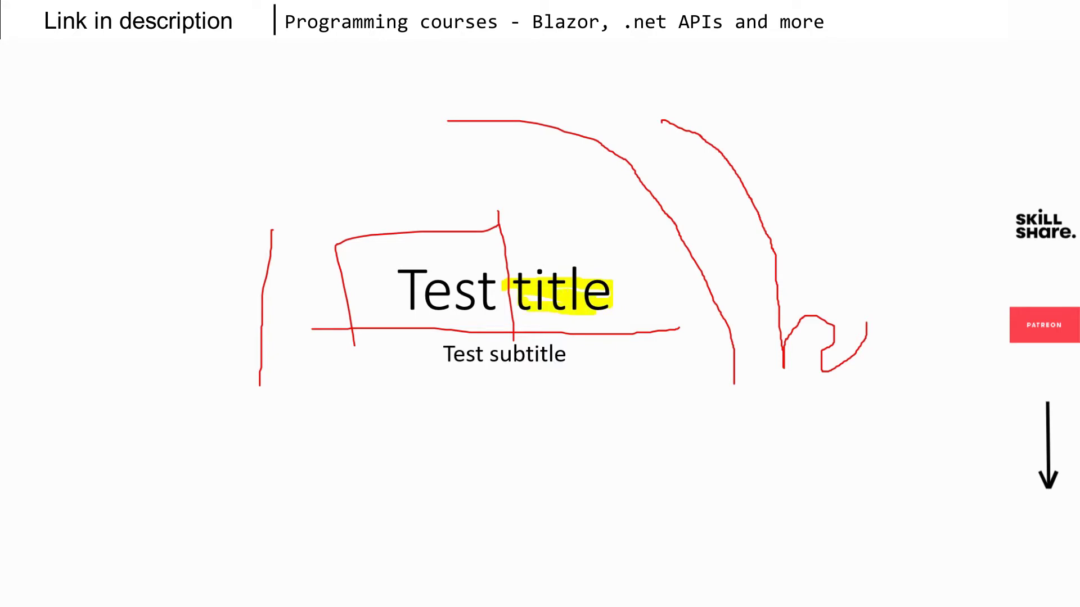
- Back in Presenter View, highlight Test subtitle in yellow and add yellow strokes beneath it
key(alt+F5)
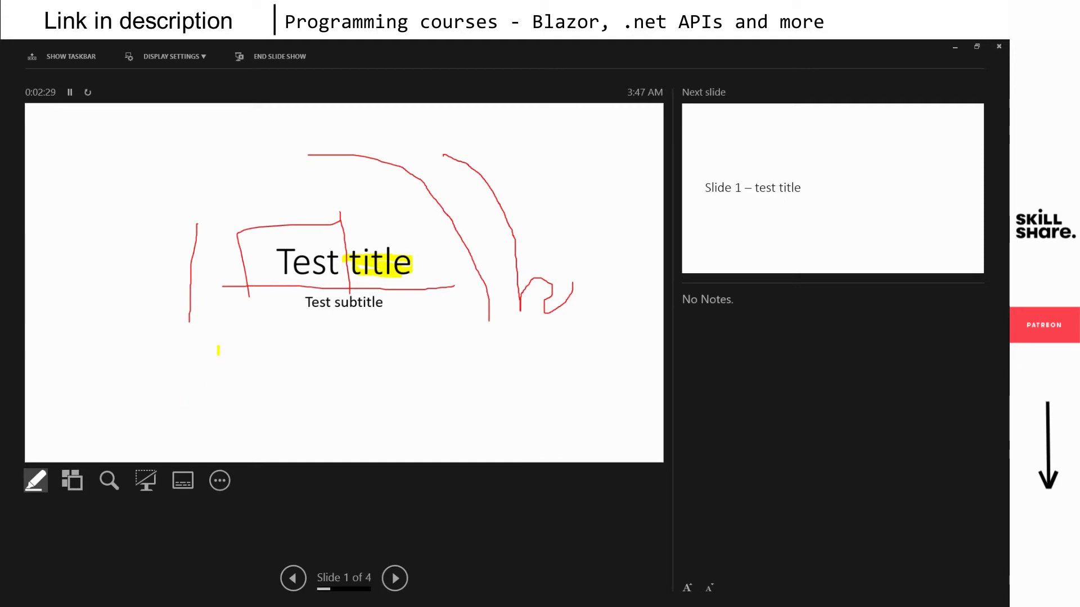
drag(387, 304, 294, 303)
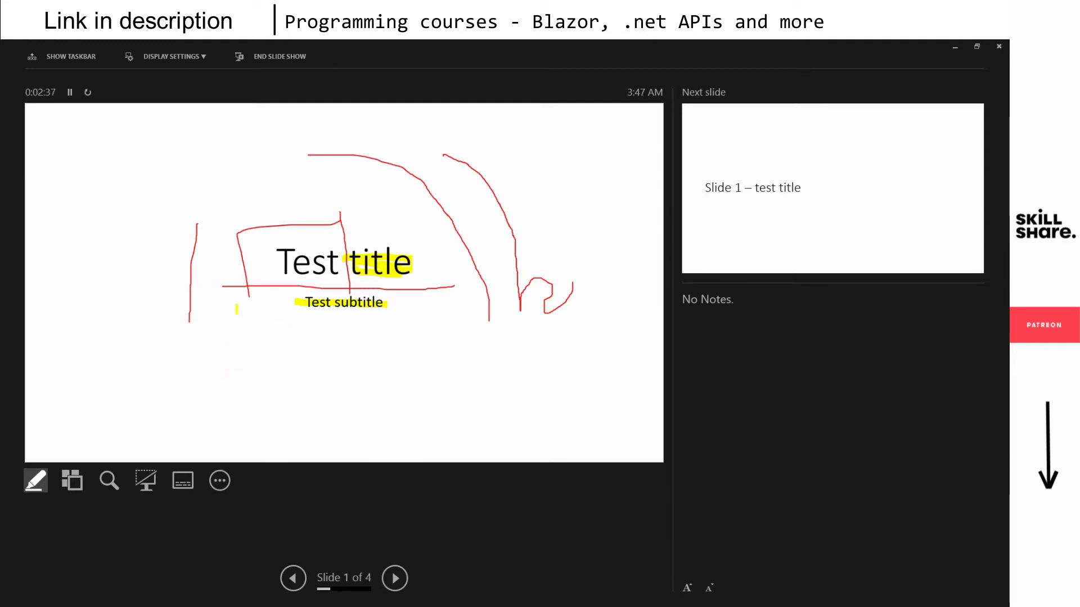
mouse_move(229, 349)
mouse_down()
mouse_move(451, 348)
mouse_move(421, 381)
mouse_move(153, 378)
mouse_up()
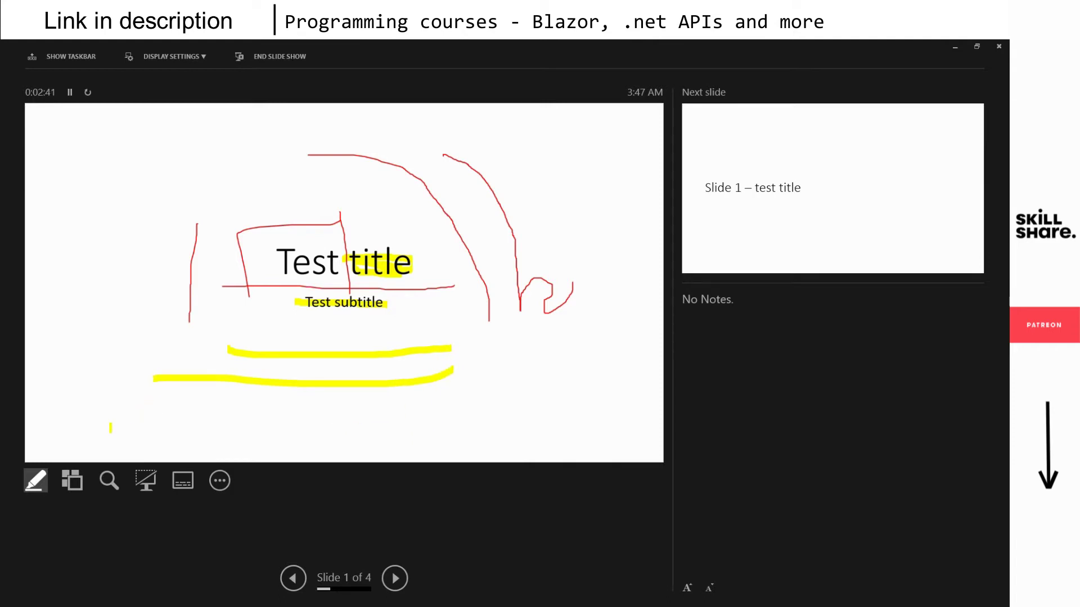
click(42, 480)
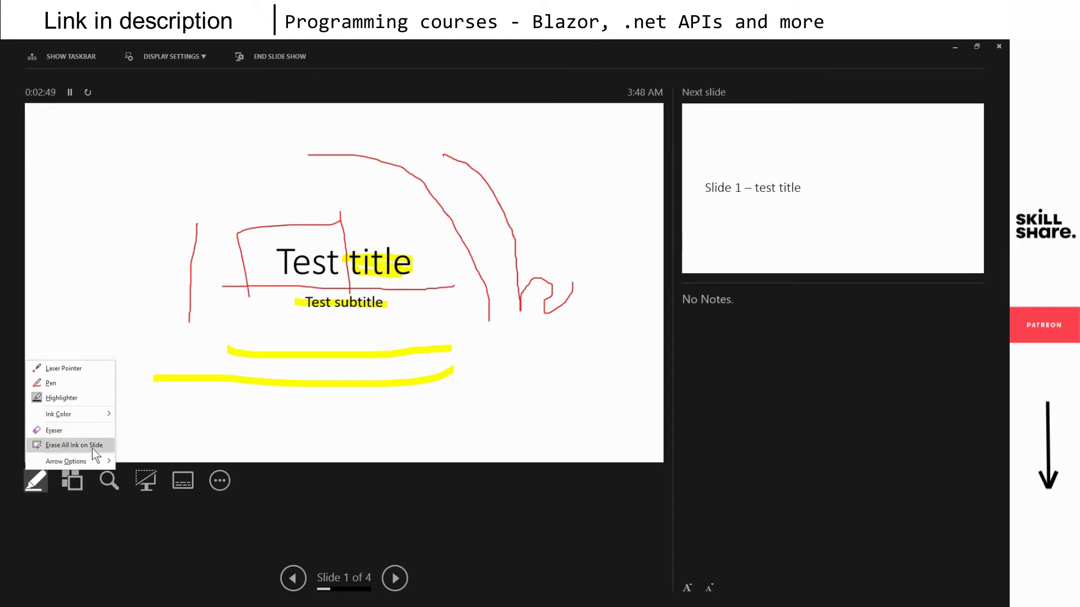
- Remove every red and yellow stroke with Erase All Ink on Slide
mouse_move(90, 458)
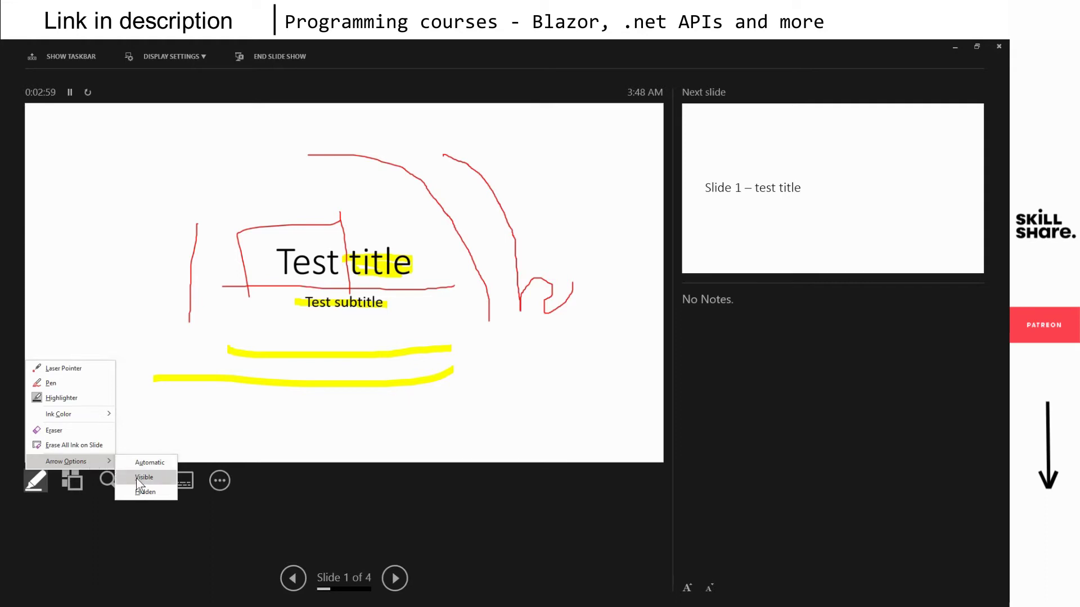
click(80, 445)
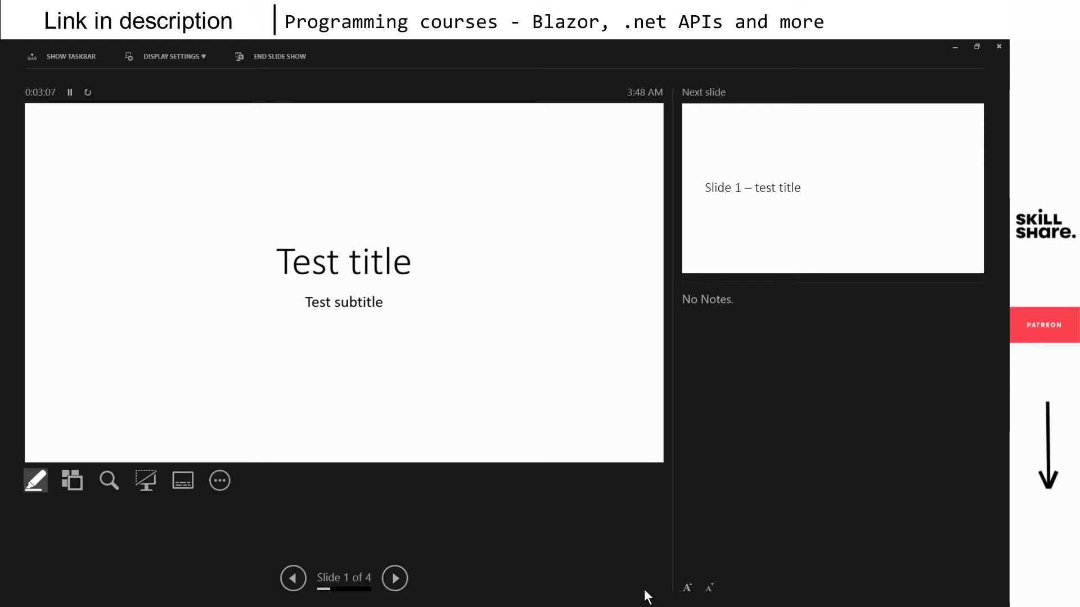
click(688, 591)
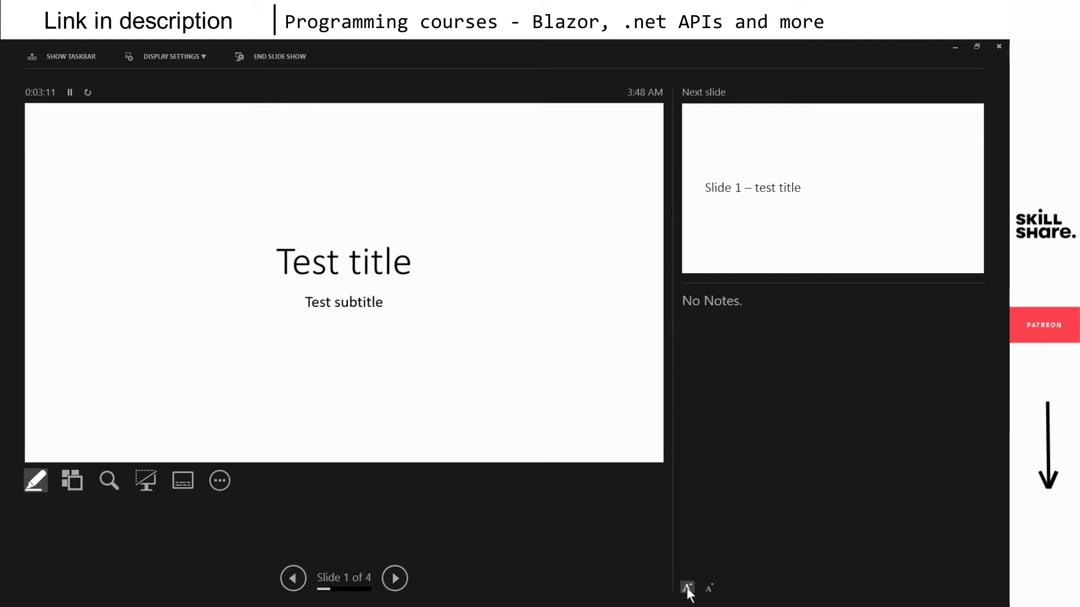
click(687, 589)
click(688, 588)
click(688, 588)
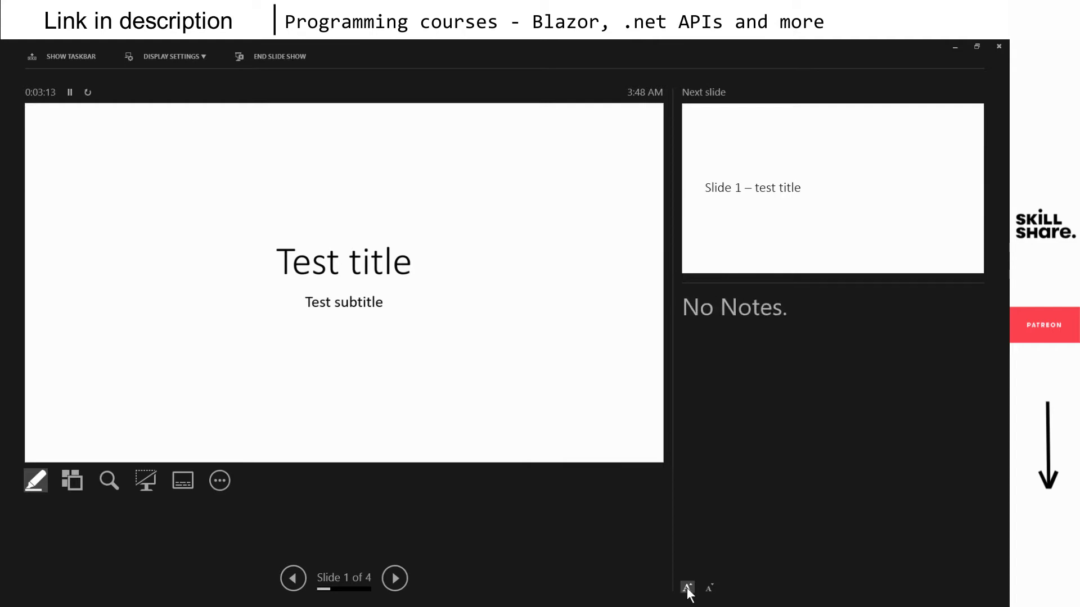
click(688, 588)
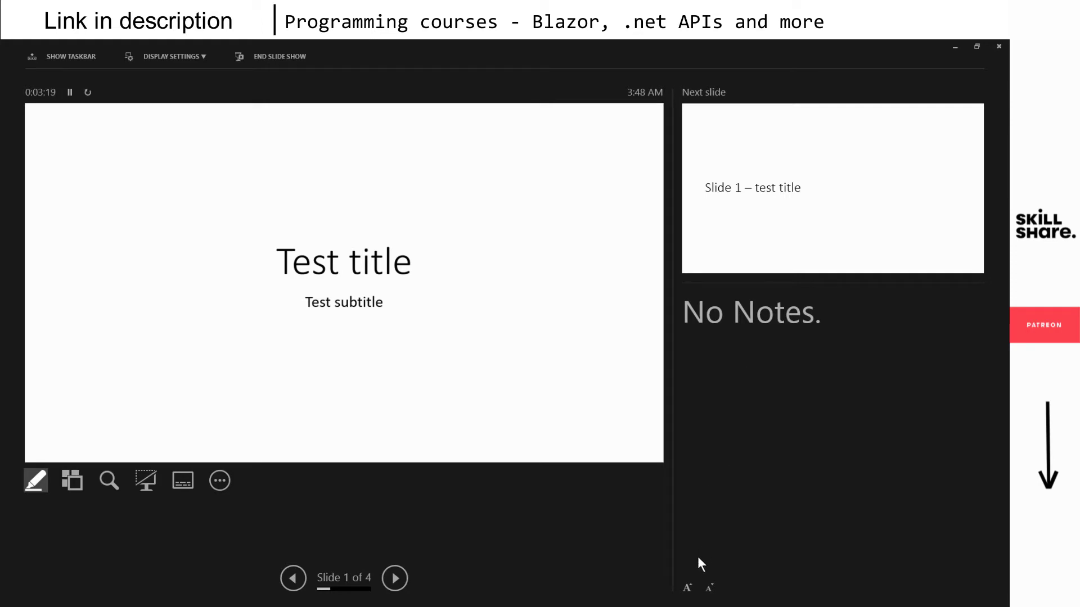
click(710, 589)
click(709, 589)
click(710, 589)
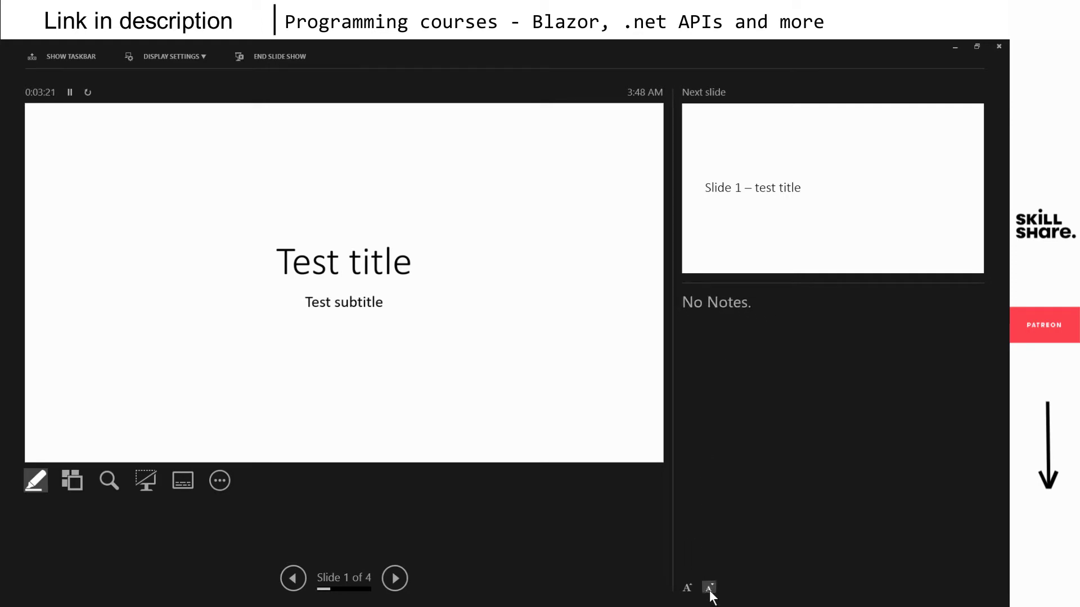
click(709, 589)
- Black the screen and restore it, advance to slide 4, then end the show
click(145, 484)
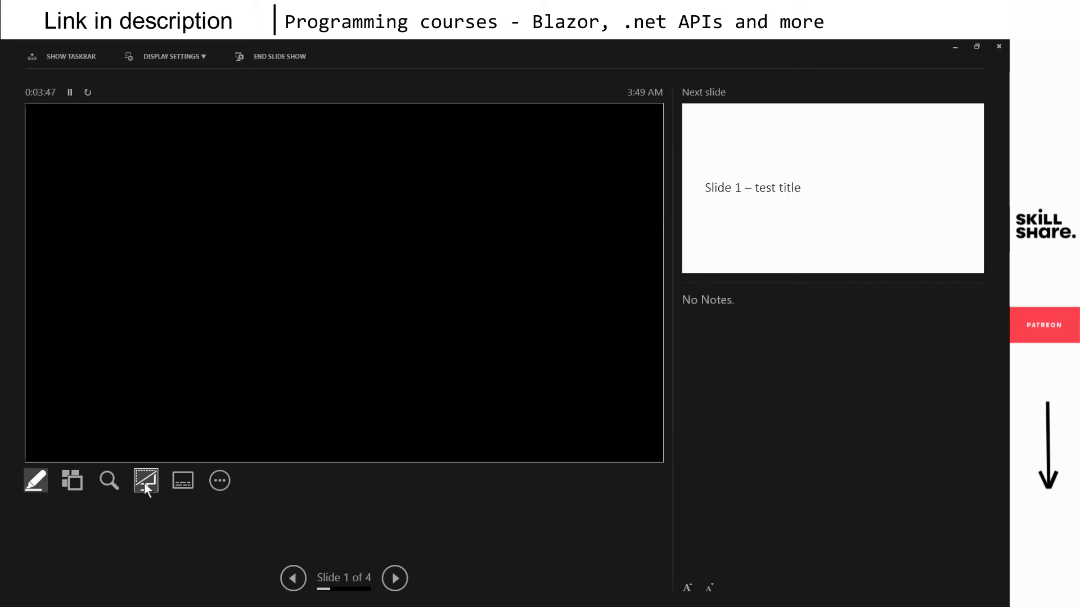
click(149, 481)
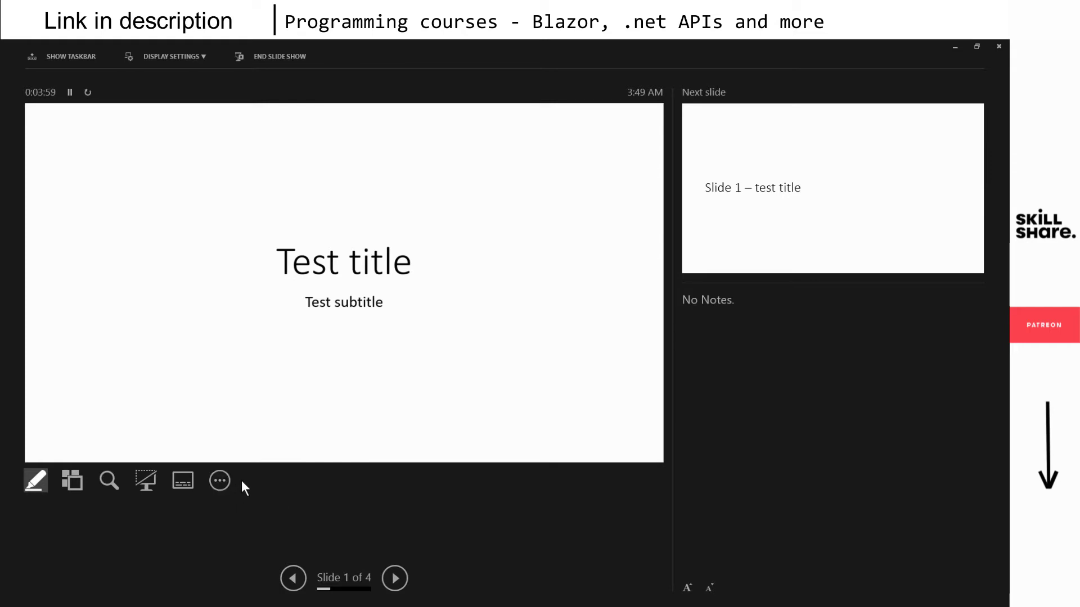
click(406, 582)
click(406, 583)
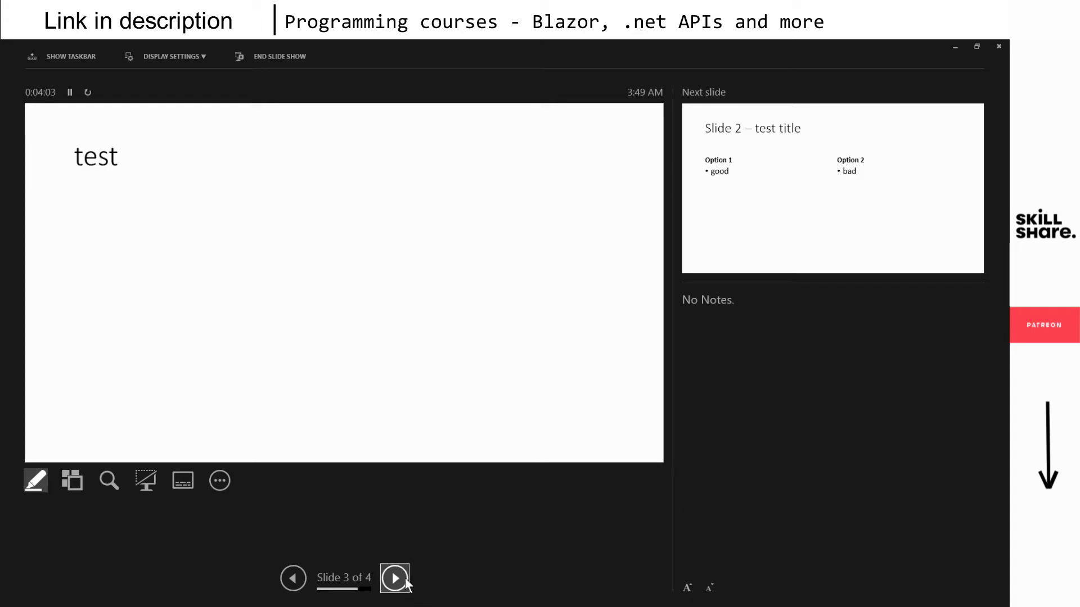
click(406, 583)
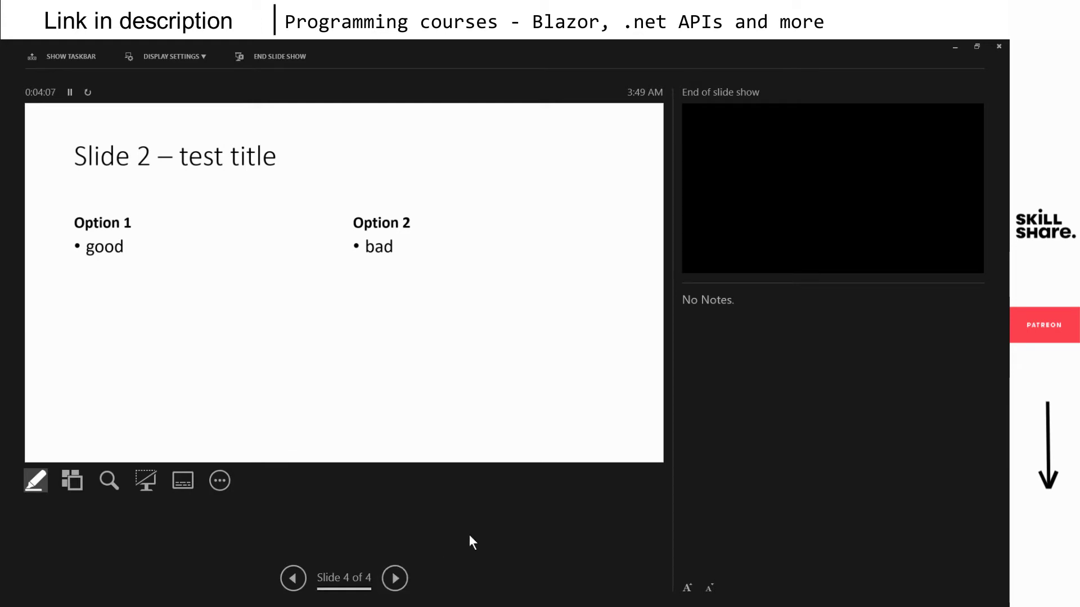
click(998, 46)
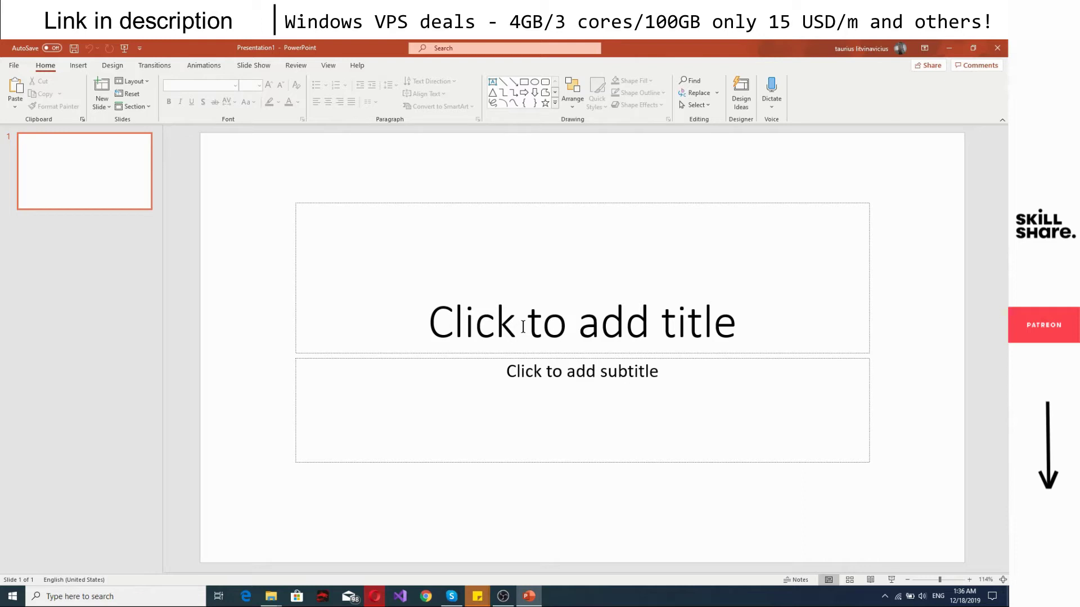
- Type 'test title' and 'test subtitle' into the placeholders, then select the title text
click(482, 317)
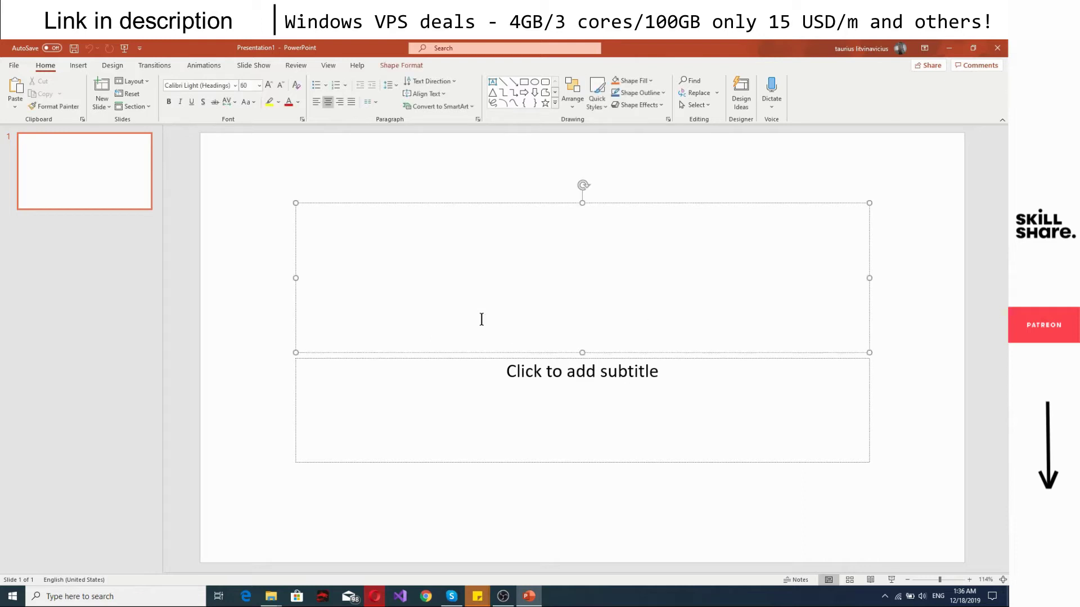
text(test t)
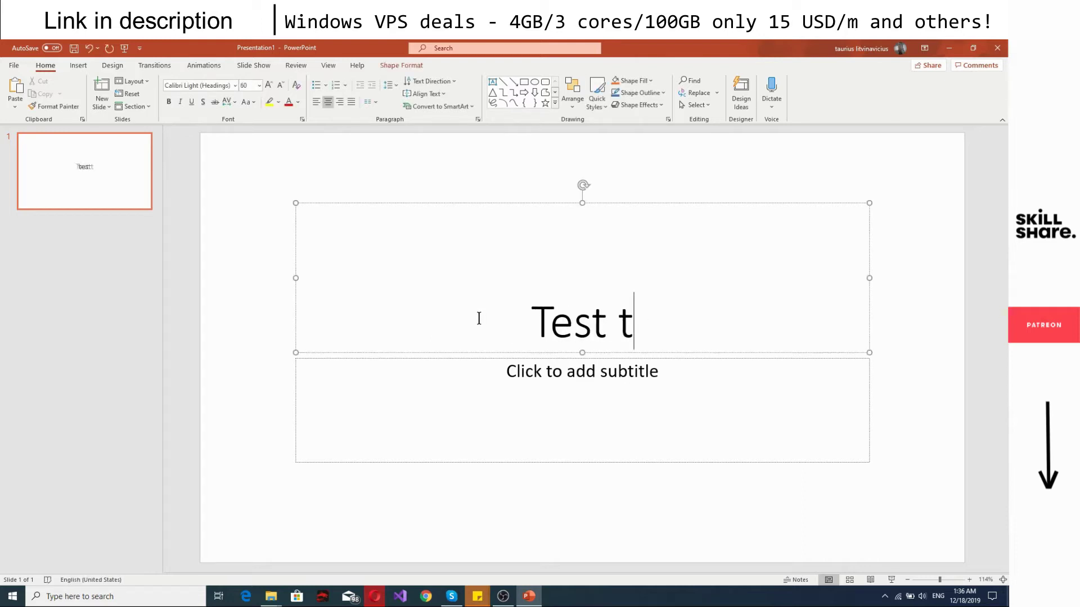
text(itle)
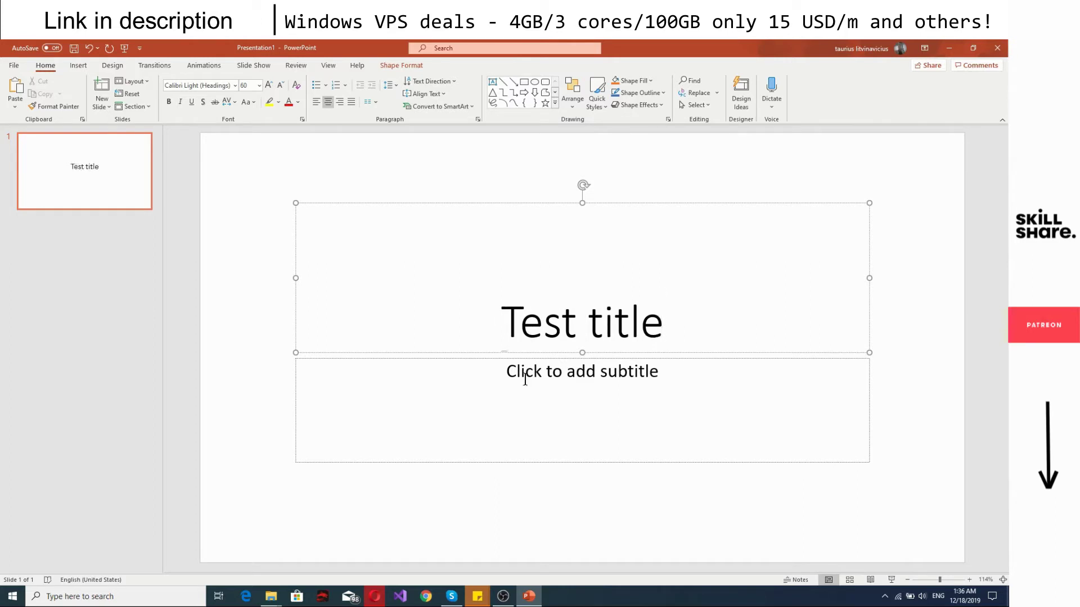
click(525, 380)
text(test)
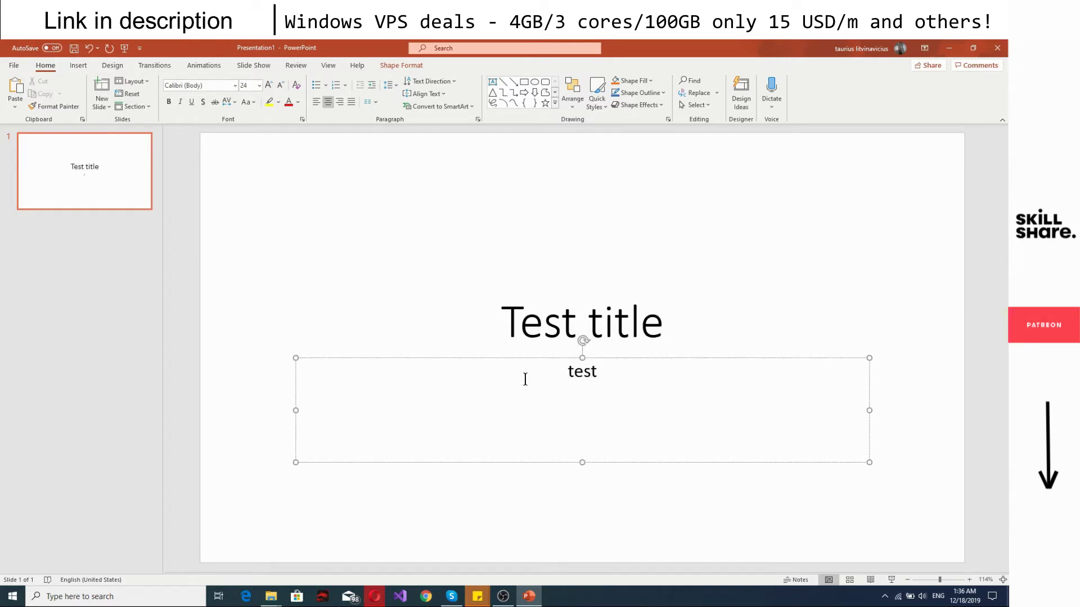
text( subtitle)
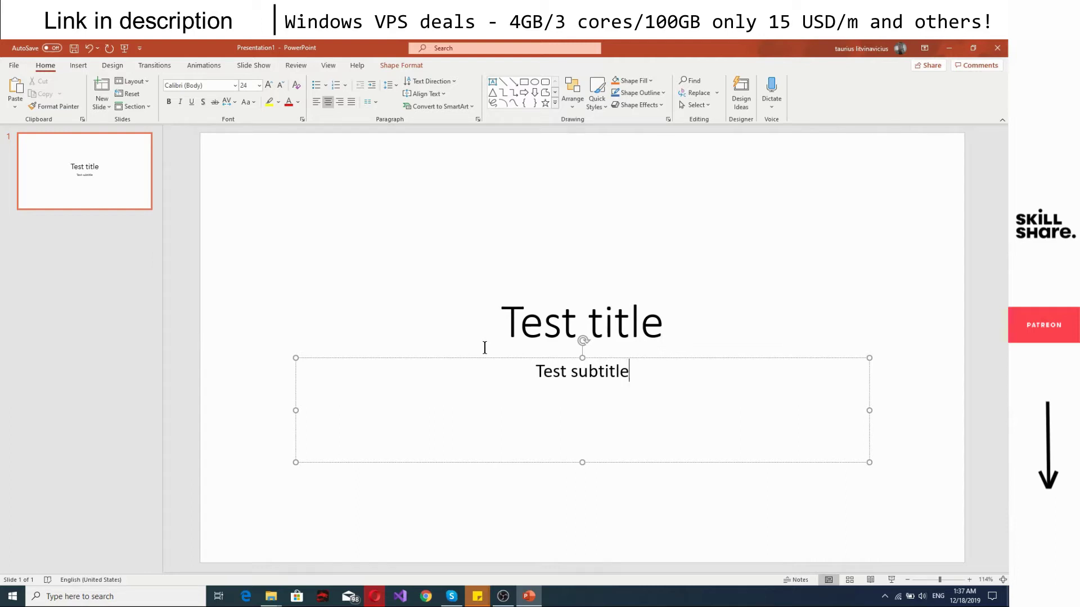
click(513, 326)
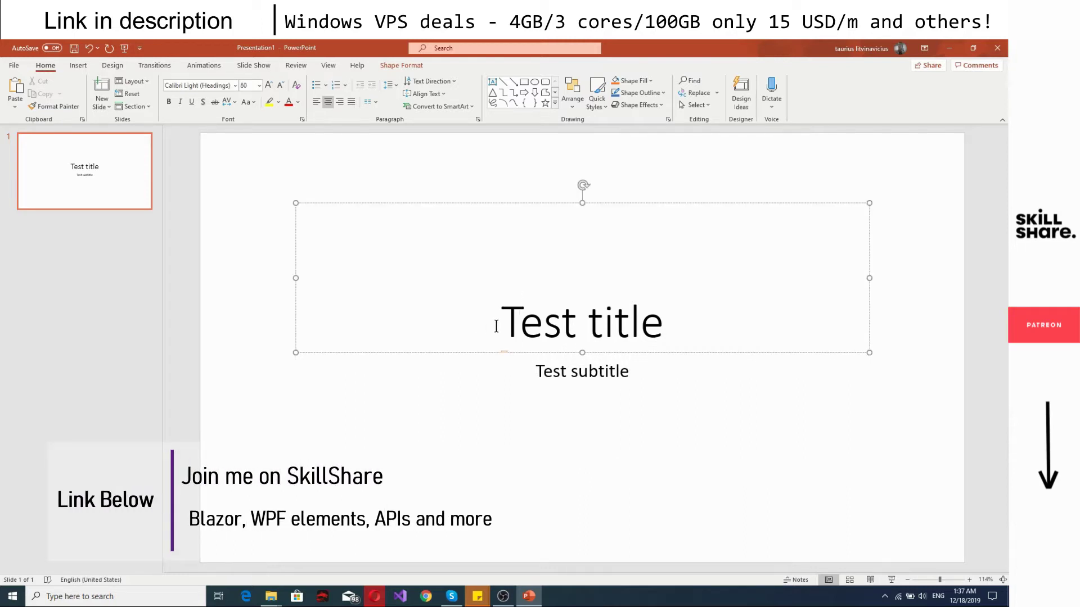
drag(499, 326, 677, 331)
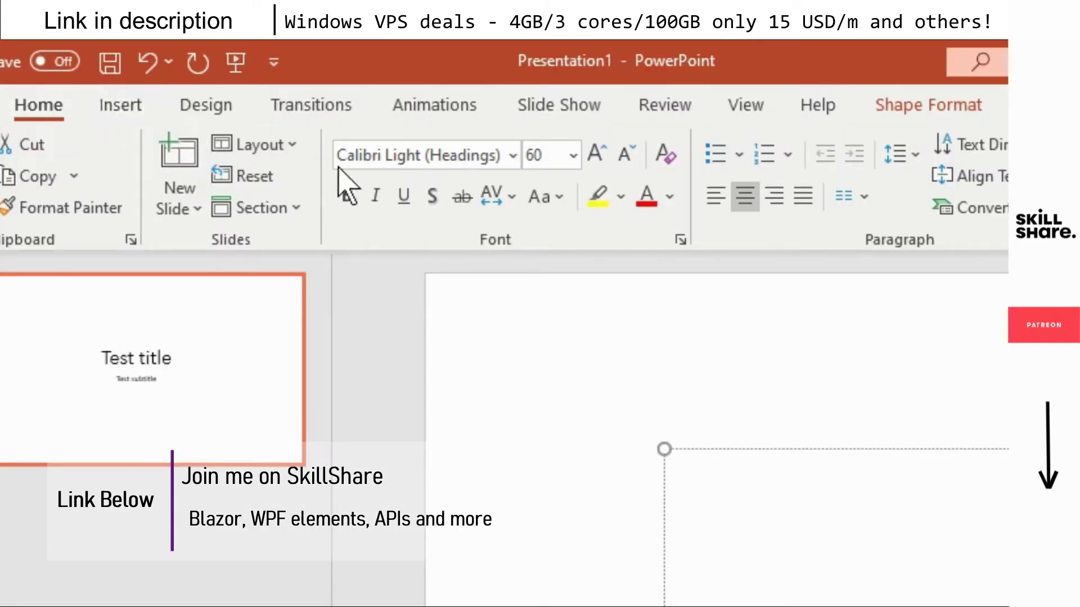
- Apply UPPERCASE to the selected title so it reads TEST TITLE
click(555, 205)
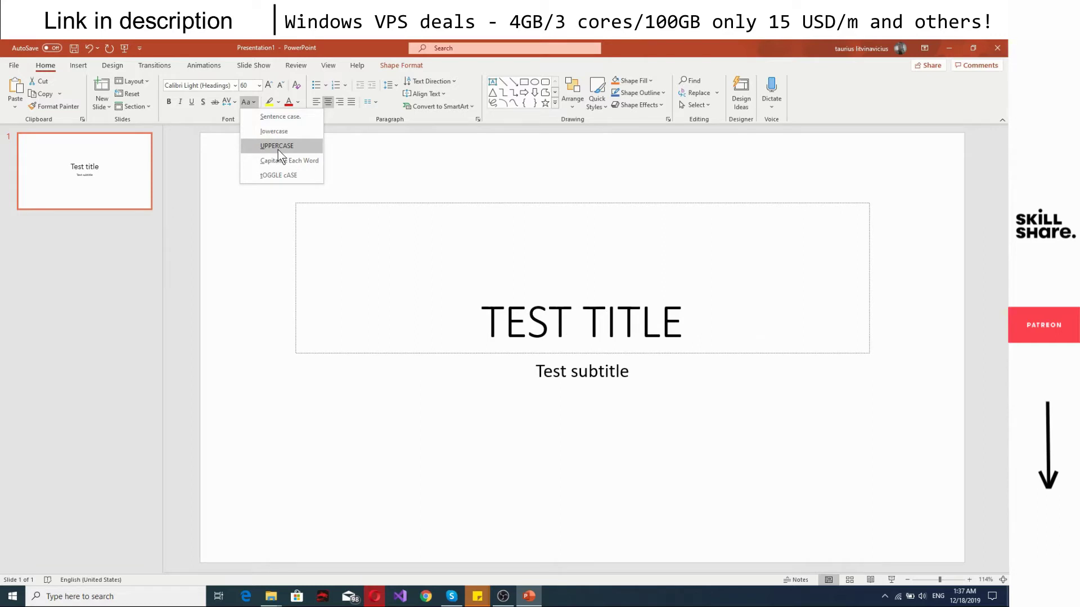
click(278, 148)
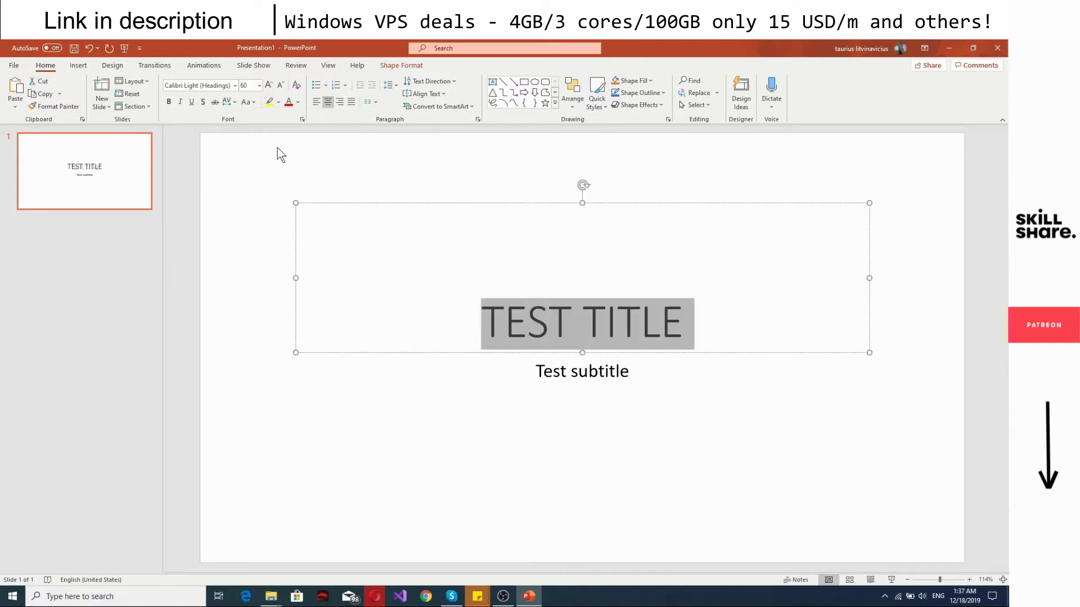
click(220, 83)
- Set the title font to Calibri at 115 pt
text(Calibri)
key(Delete)
key(Return)
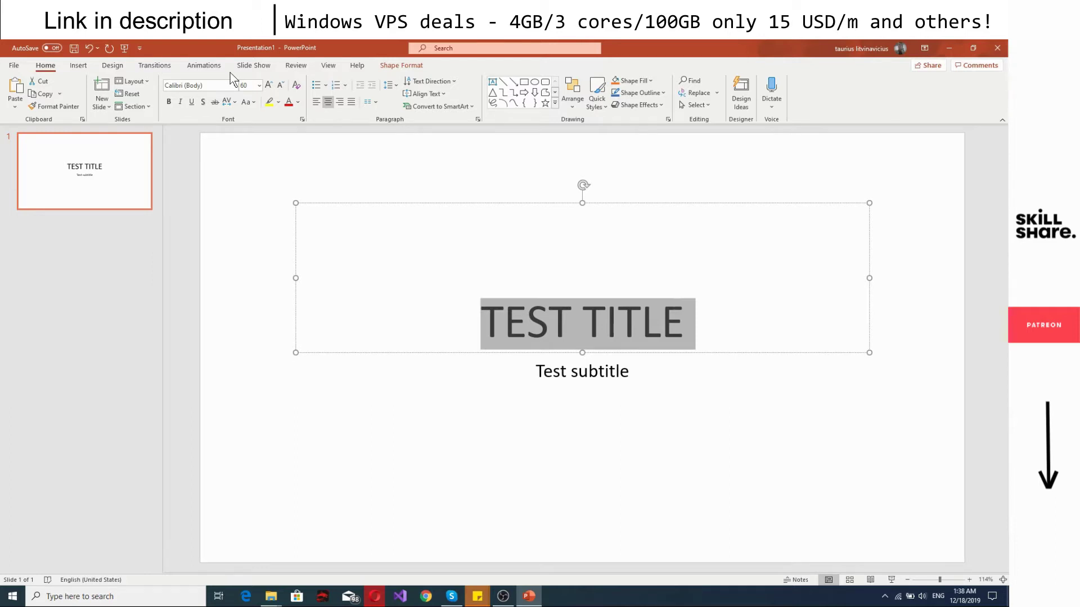
click(259, 85)
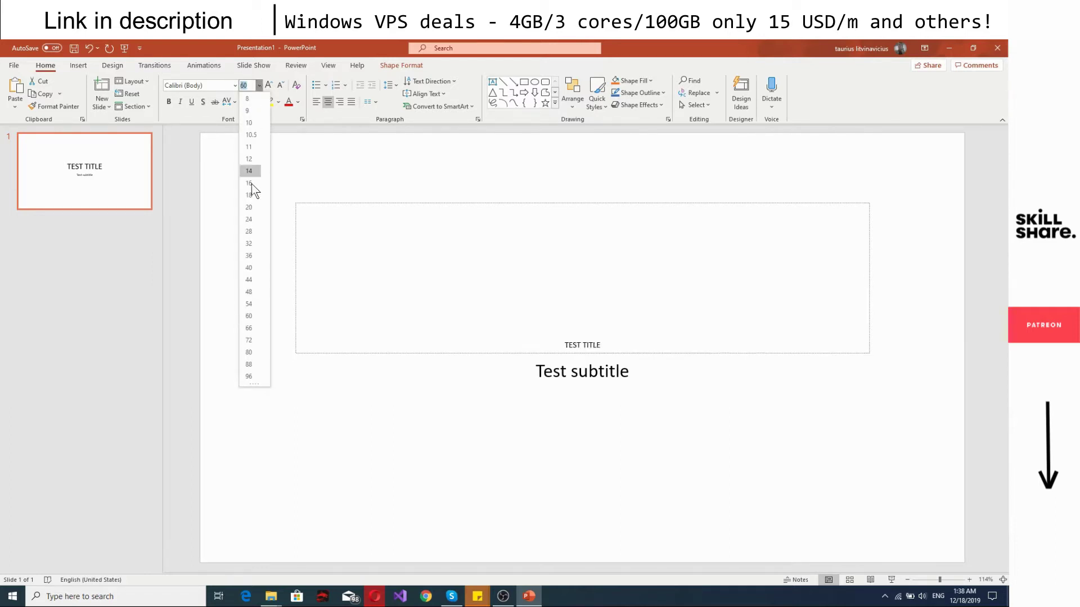
click(249, 341)
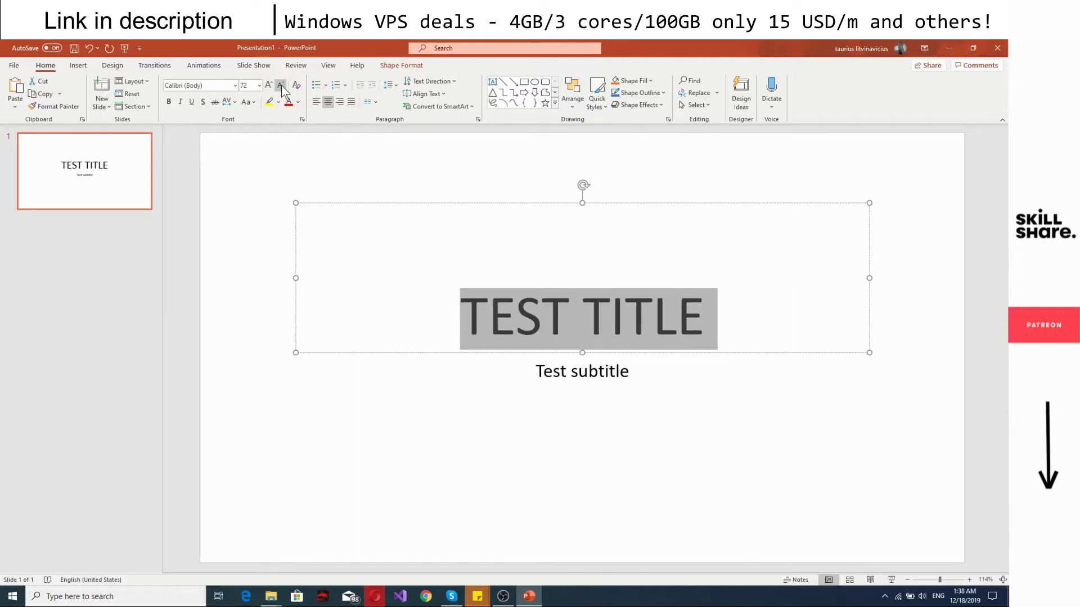
click(273, 86)
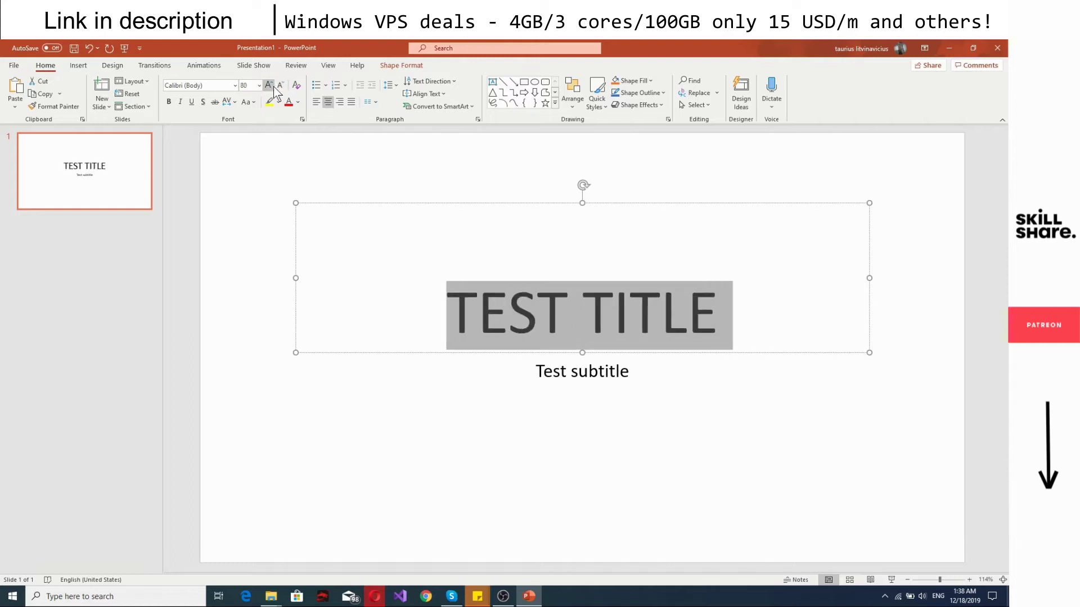
click(273, 87)
click(273, 86)
click(273, 86)
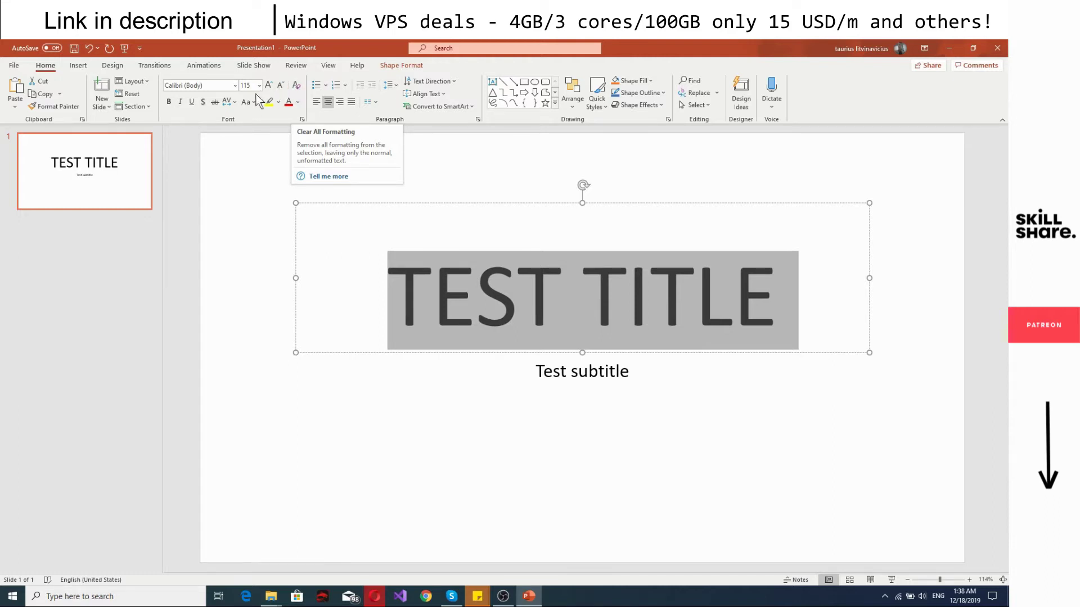
- Make the title italic rather than bold
click(167, 103)
click(167, 103)
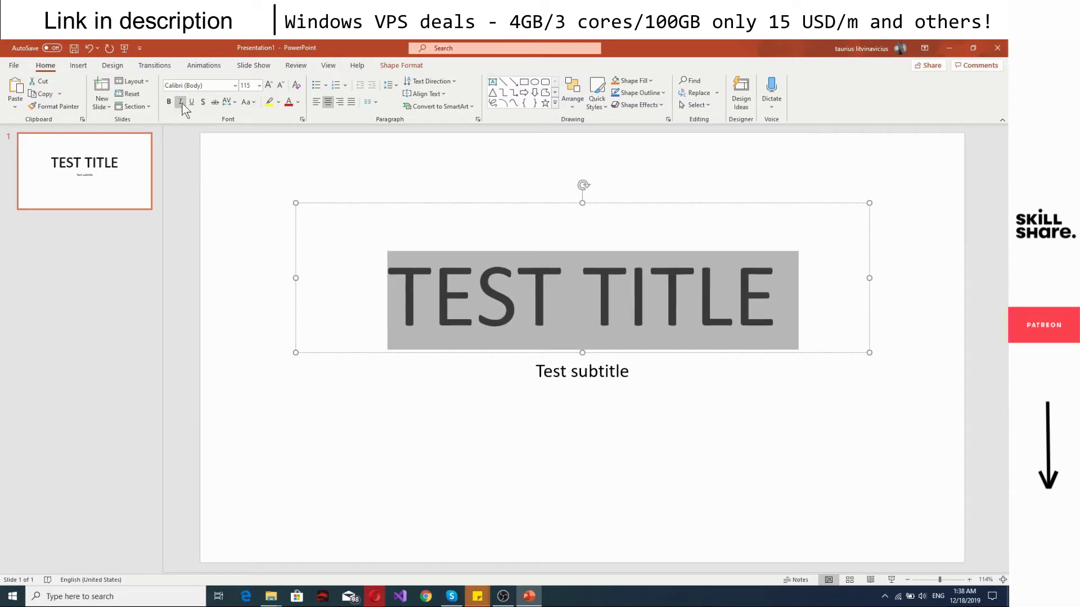
click(180, 102)
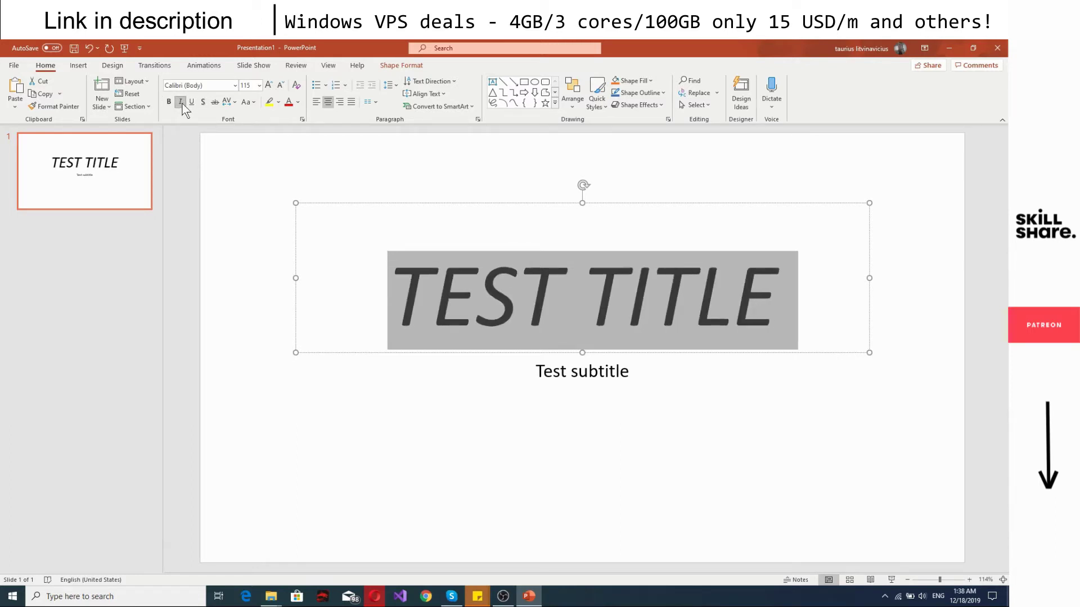
click(234, 105)
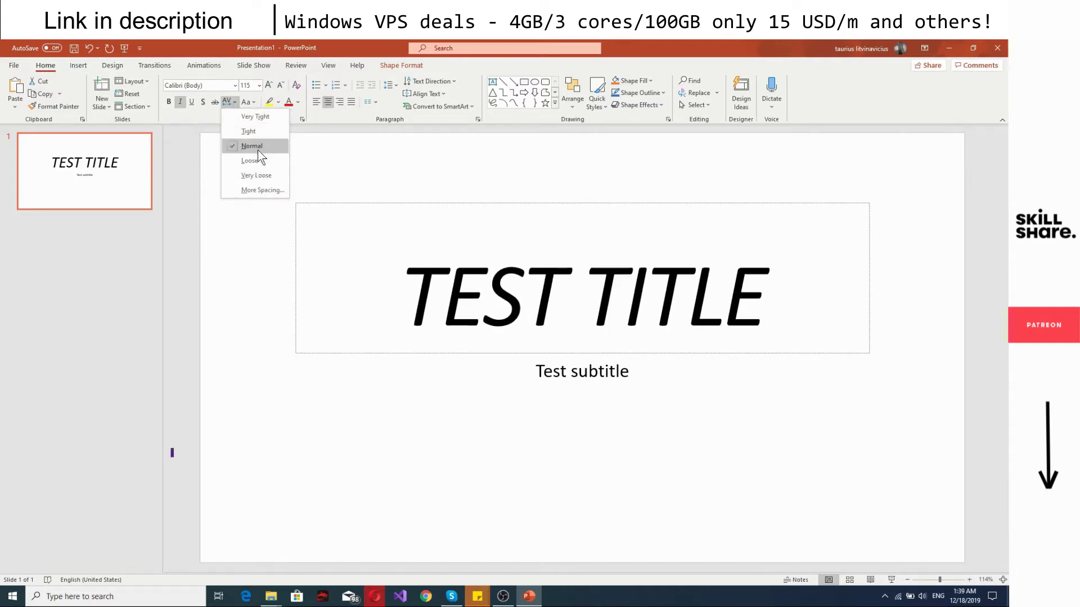
- Open the More Spacing settings for the title's character spacing
click(257, 190)
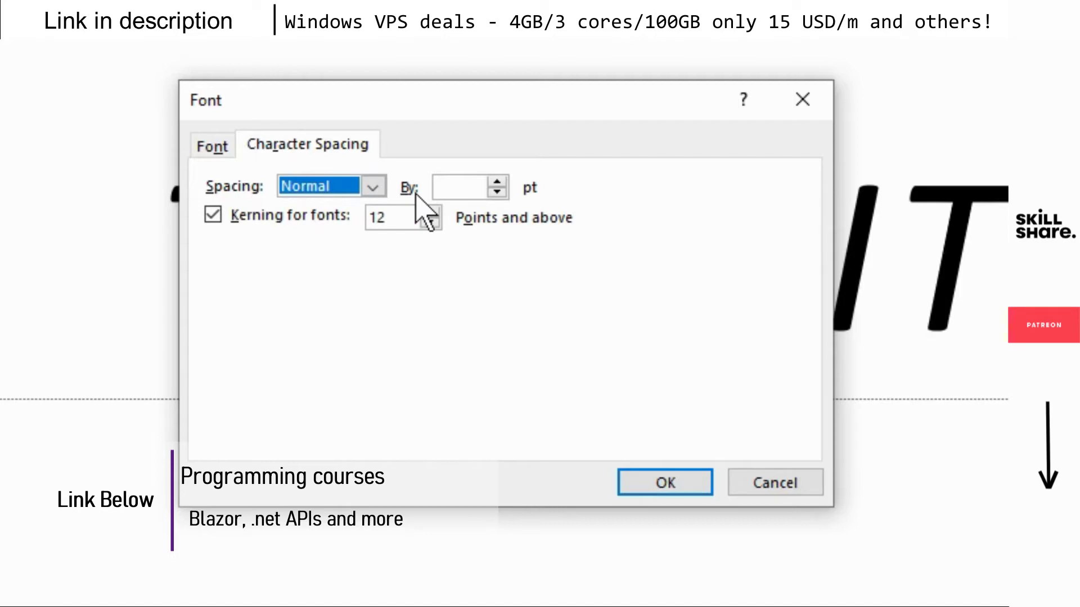
- Set the title's character spacing to Expanded by 2 pt and apply it
click(373, 188)
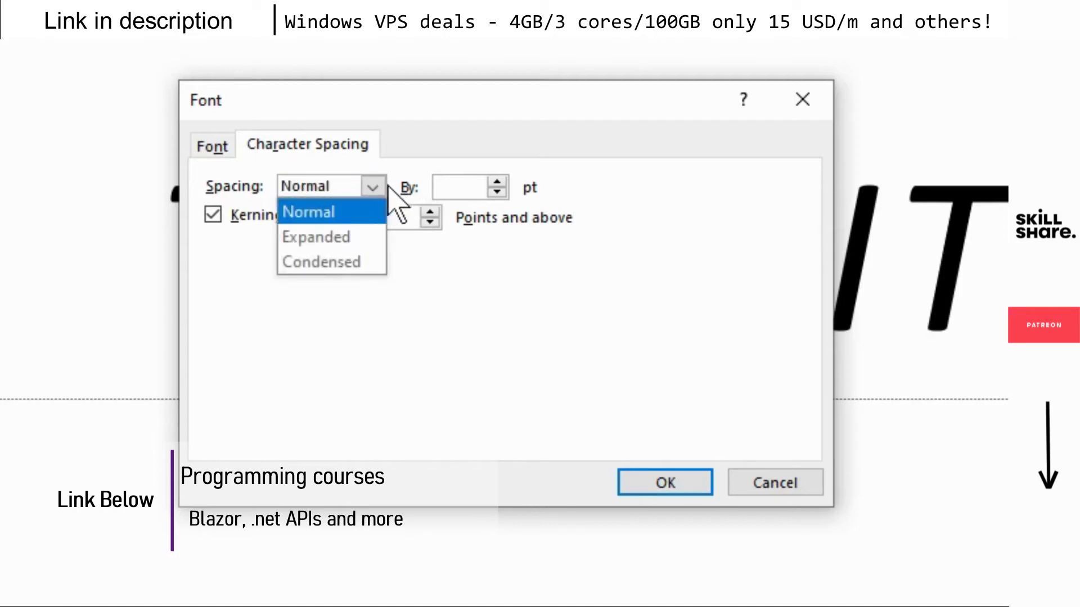
click(363, 243)
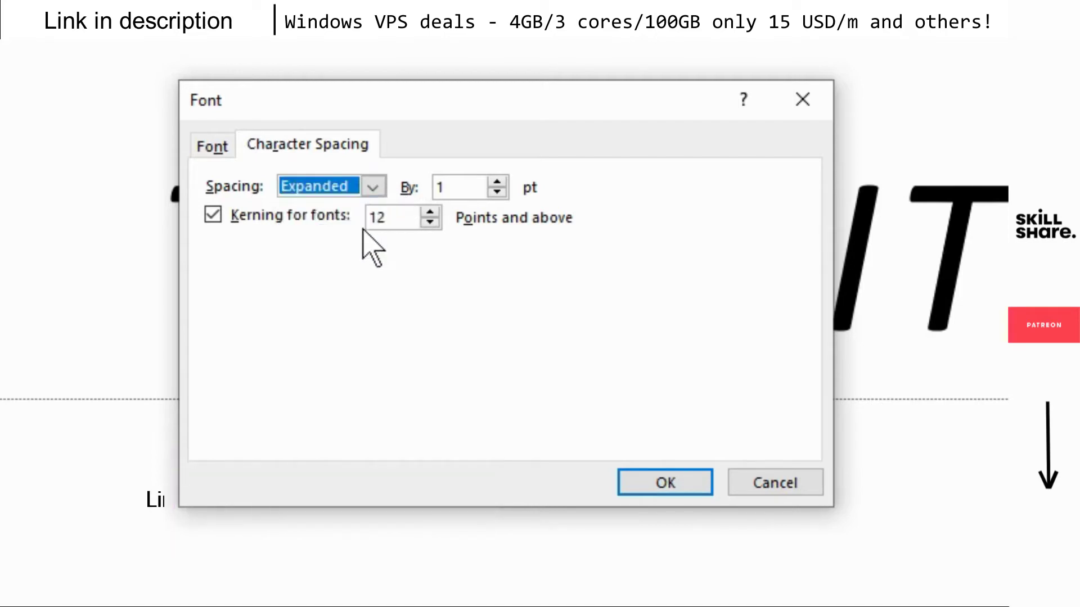
click(498, 182)
click(497, 182)
click(497, 183)
click(498, 183)
click(497, 182)
click(497, 182)
click(497, 183)
click(497, 182)
click(498, 182)
click(498, 182)
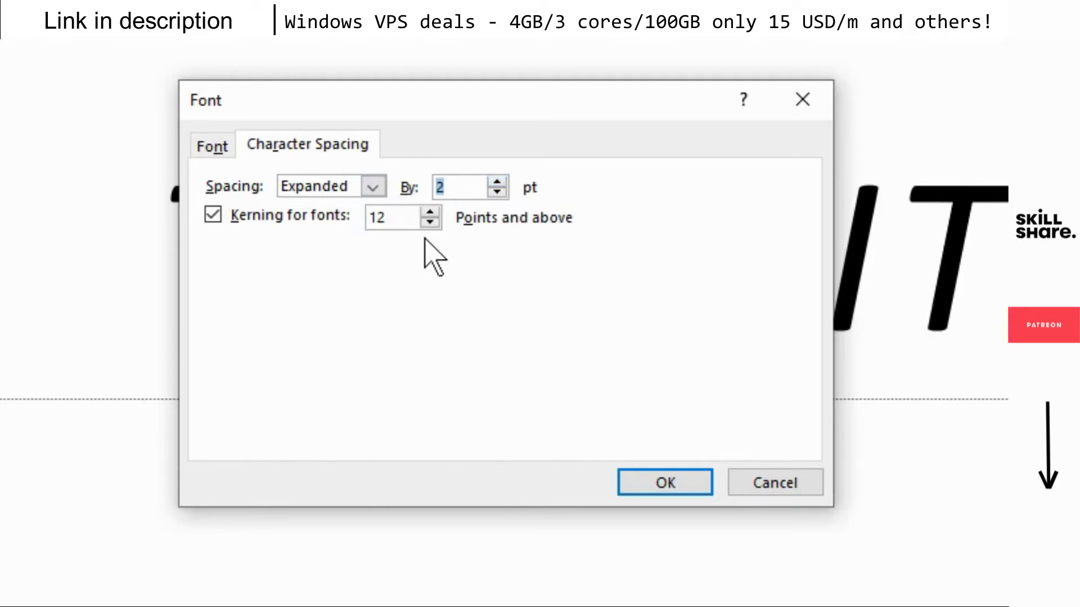
click(229, 153)
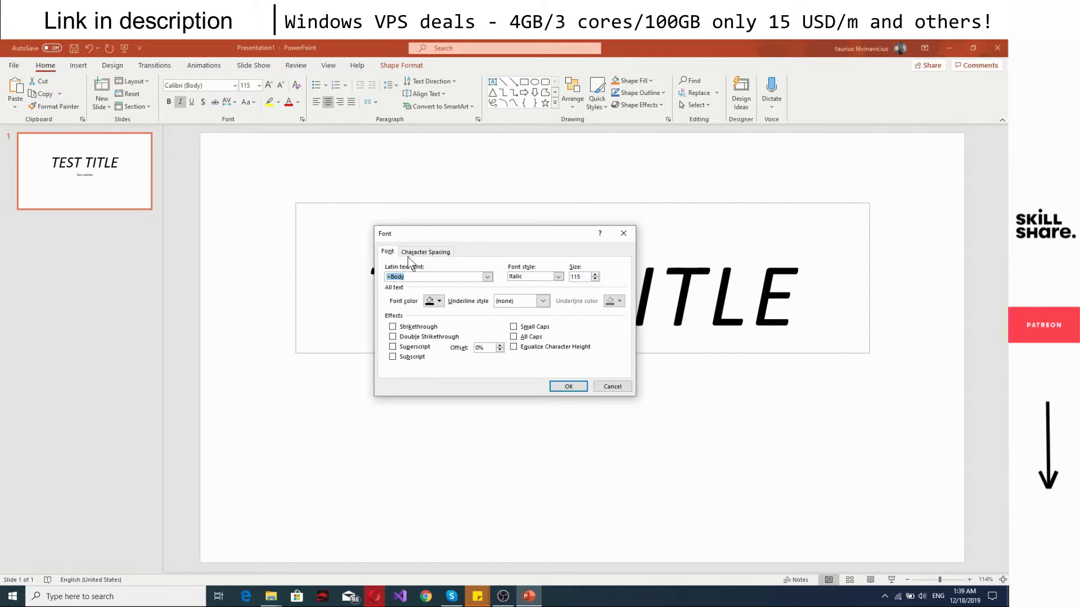
click(562, 387)
click(473, 306)
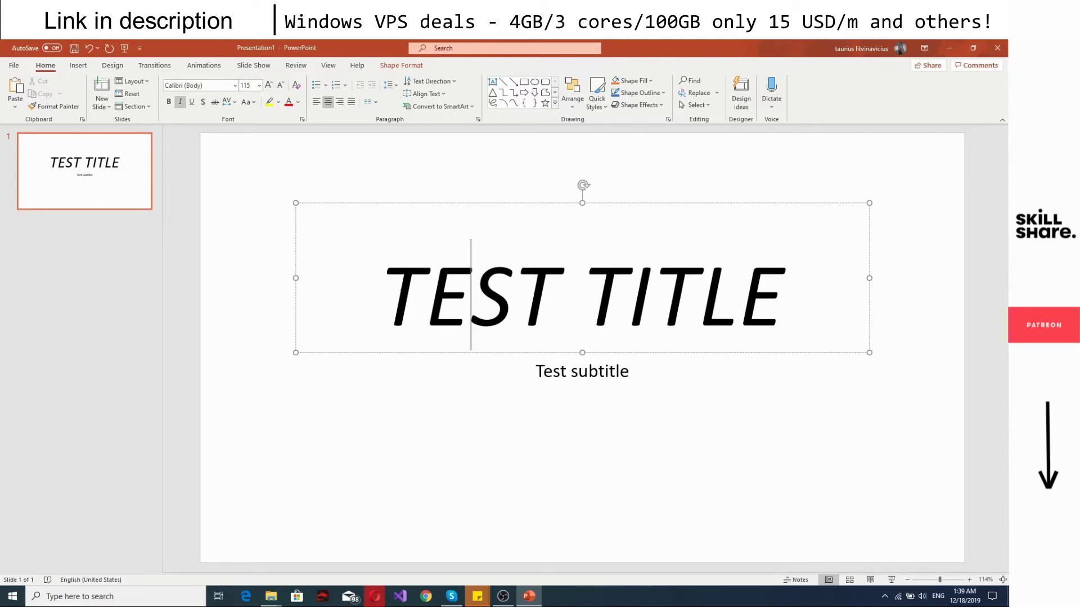
drag(382, 293, 427, 296)
click(426, 292)
drag(370, 282, 404, 276)
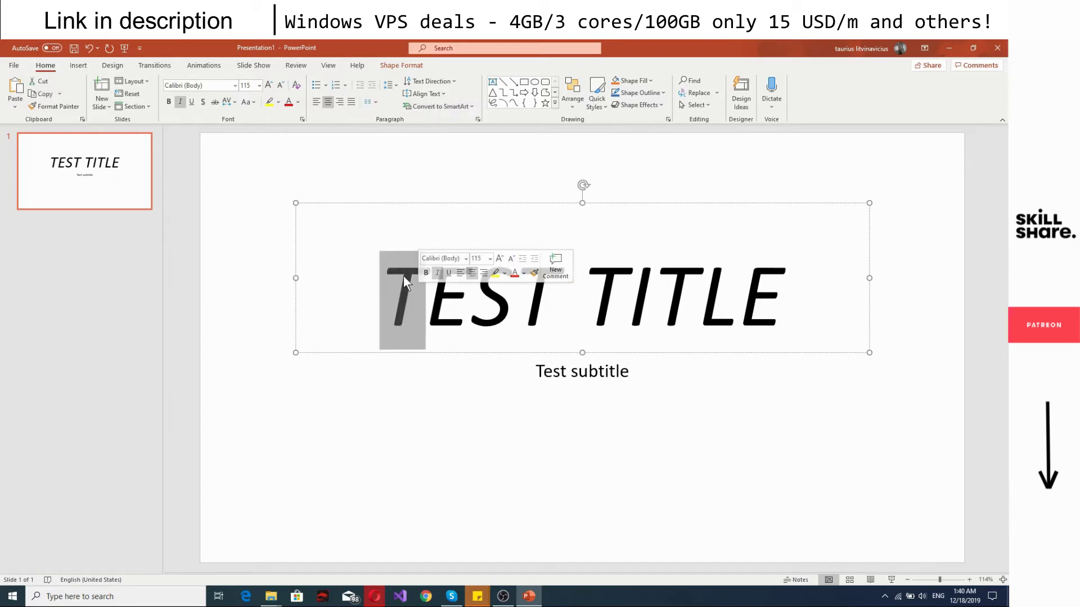
click(403, 275)
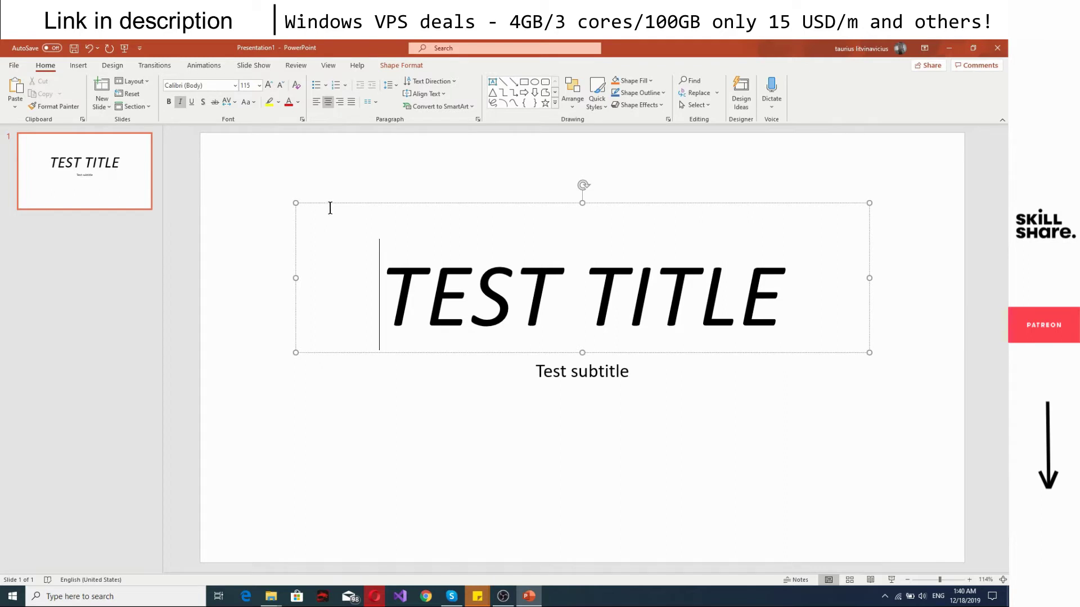
click(422, 386)
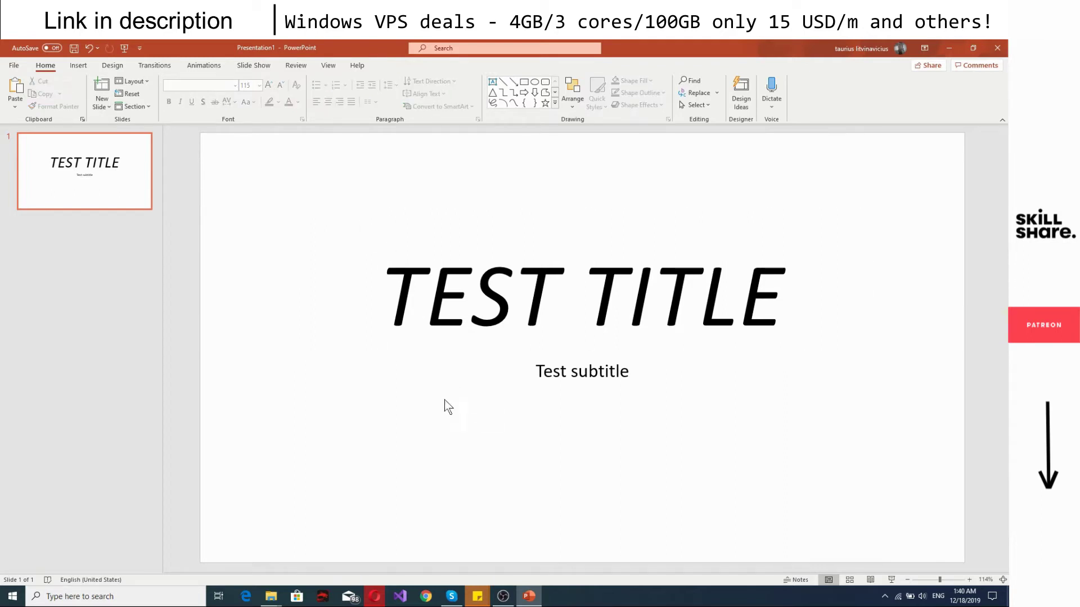
click(539, 373)
click(512, 358)
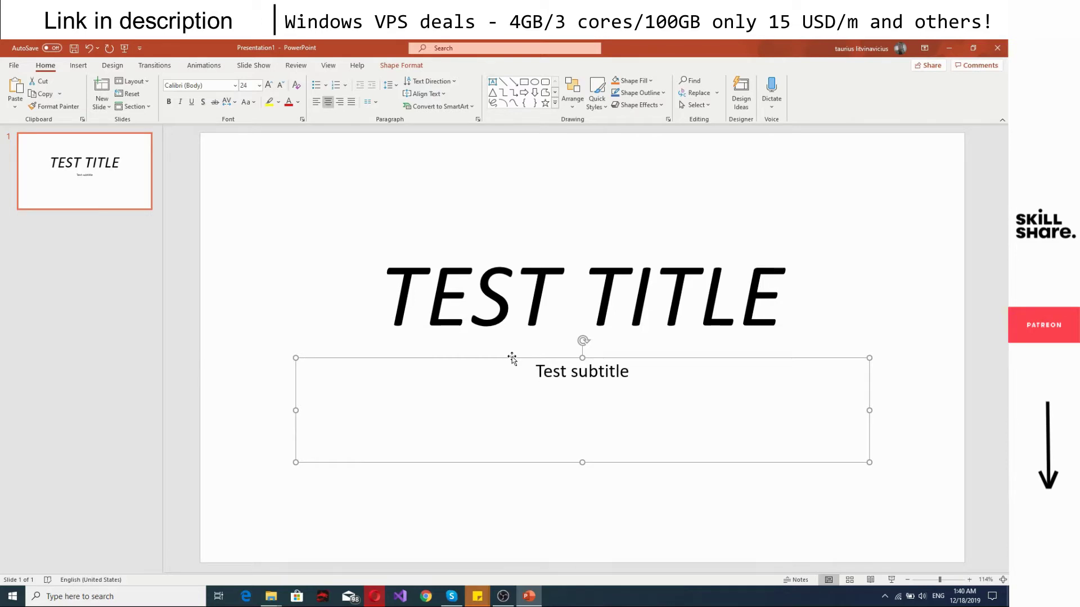
click(381, 319)
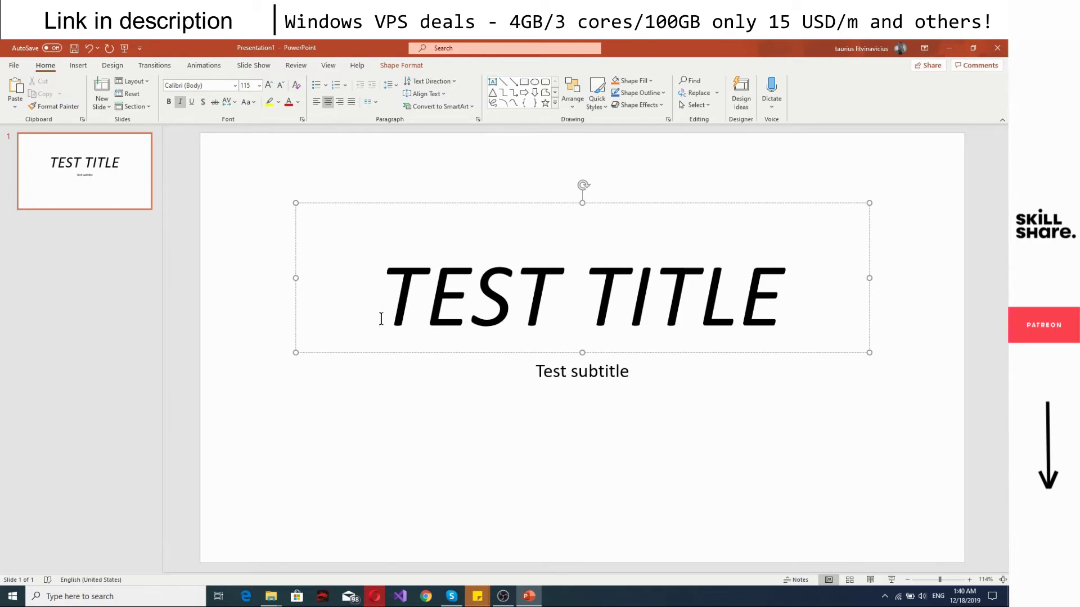
drag(382, 319, 771, 318)
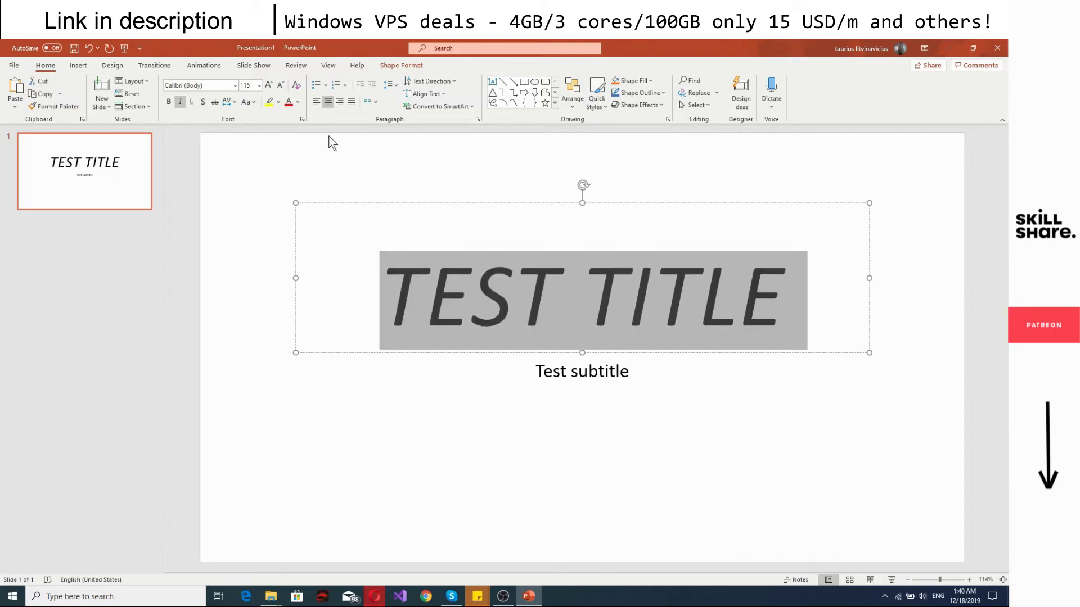
- Justify TEST TITLE in one column and narrow its text box from the right
click(316, 102)
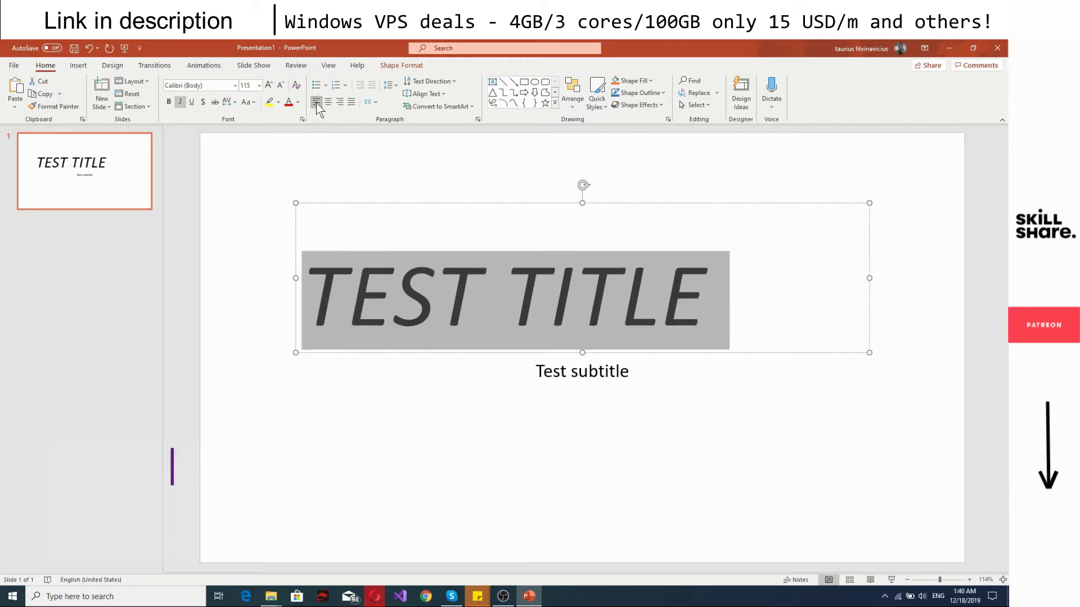
click(352, 104)
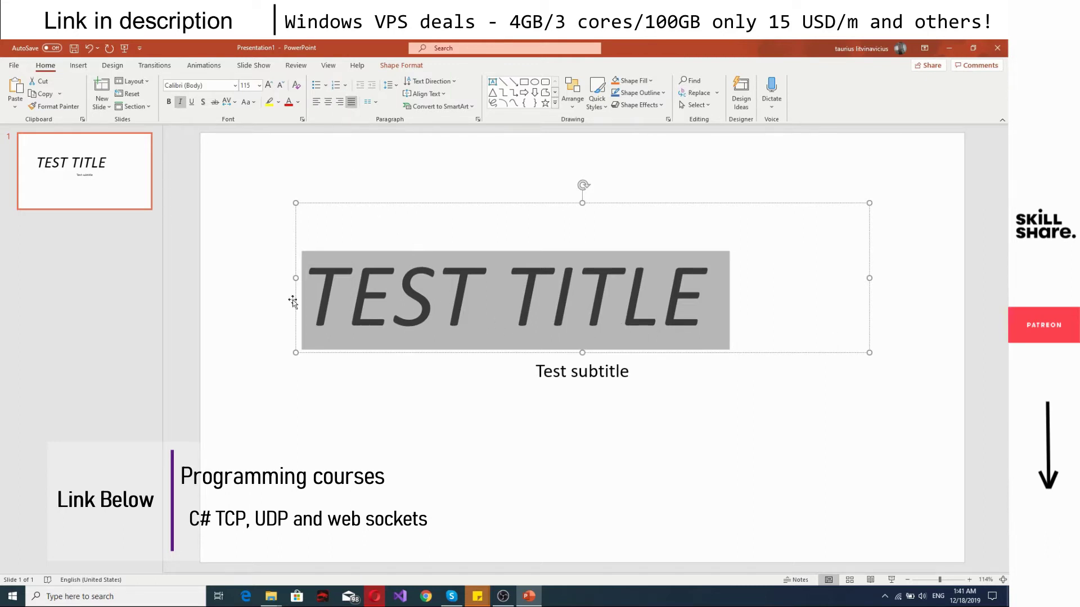
click(367, 101)
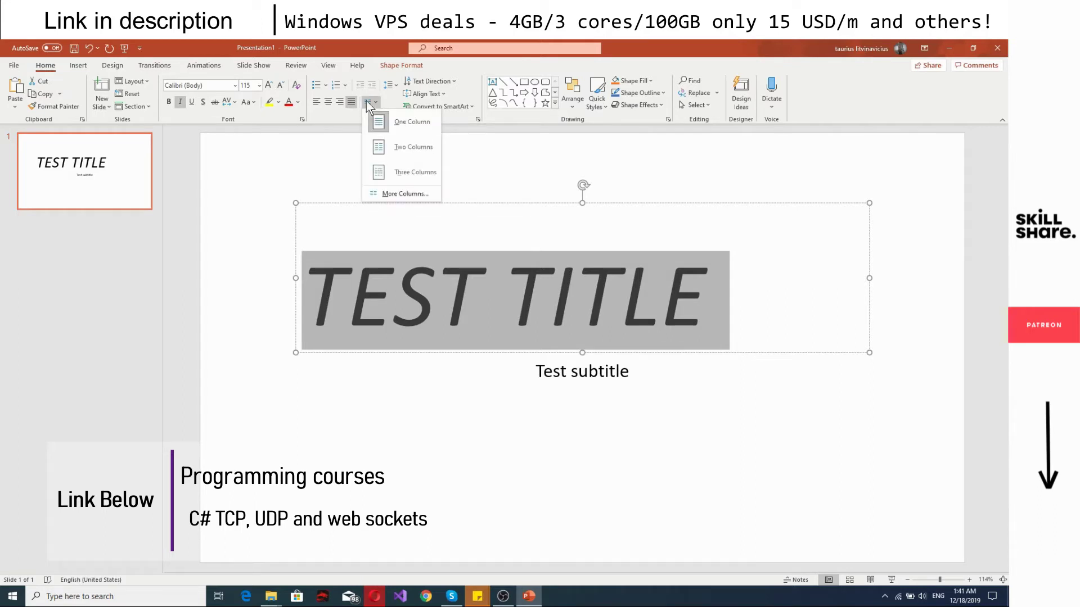
click(405, 121)
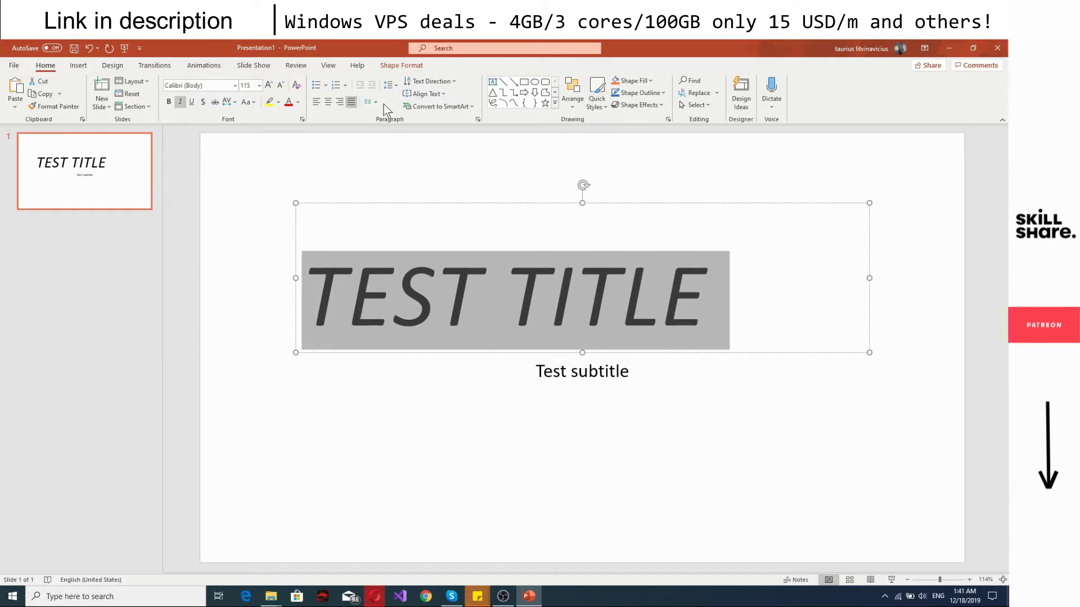
click(405, 203)
drag(869, 277, 819, 277)
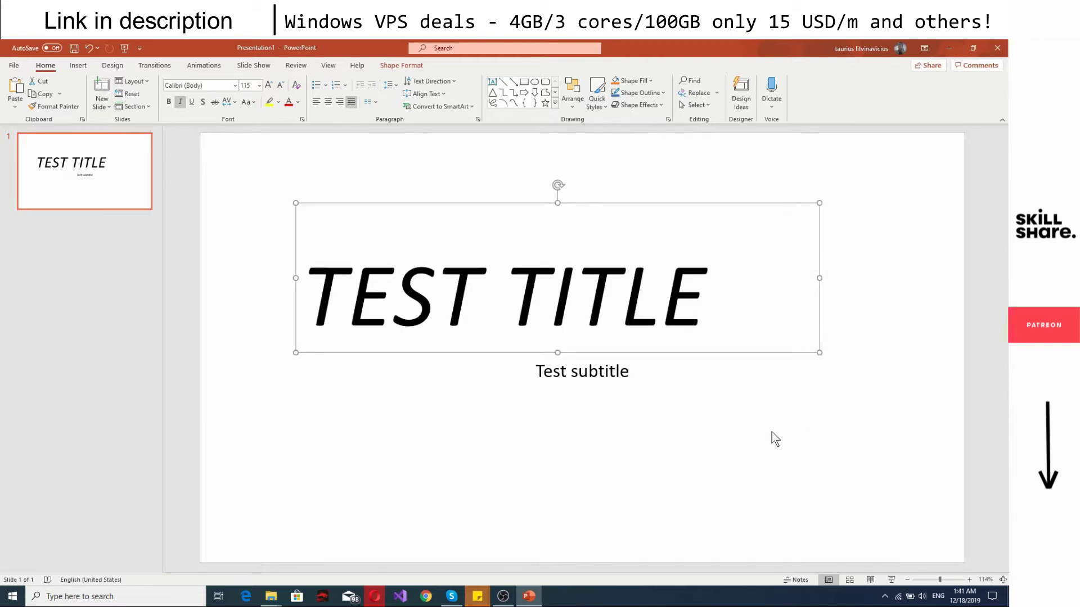
- Wrap TEST TITLE onto two lines and move a narrower subtitle box up-right
drag(820, 279, 553, 289)
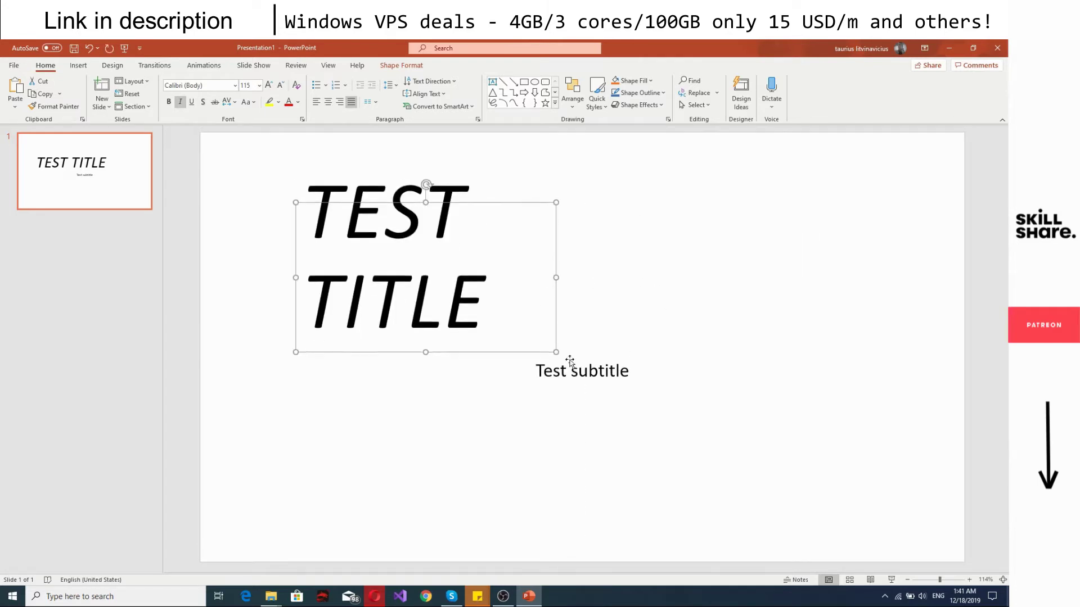
click(571, 371)
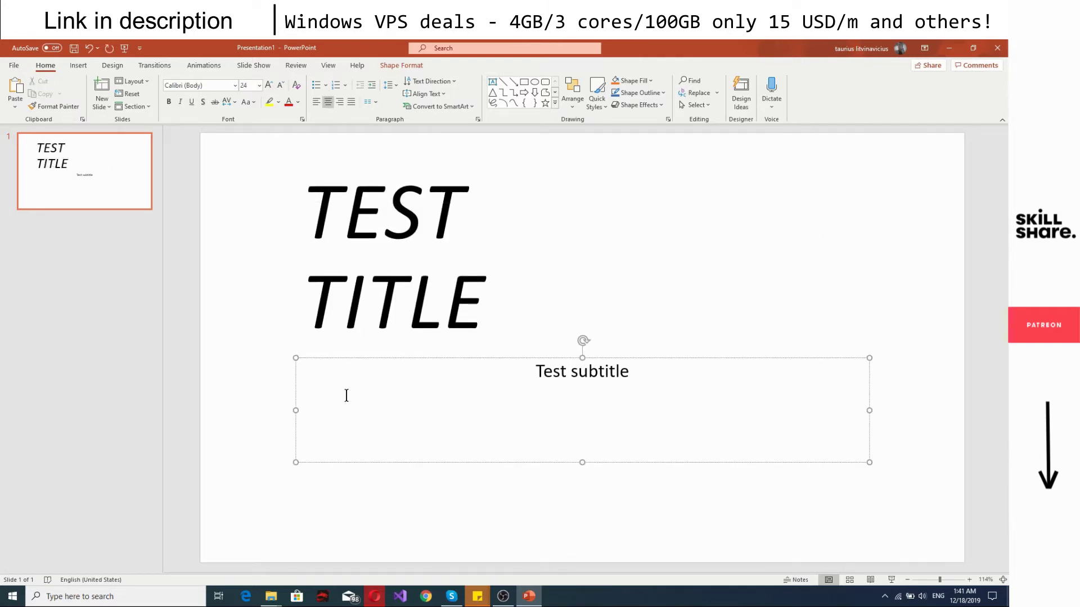
drag(295, 410, 602, 399)
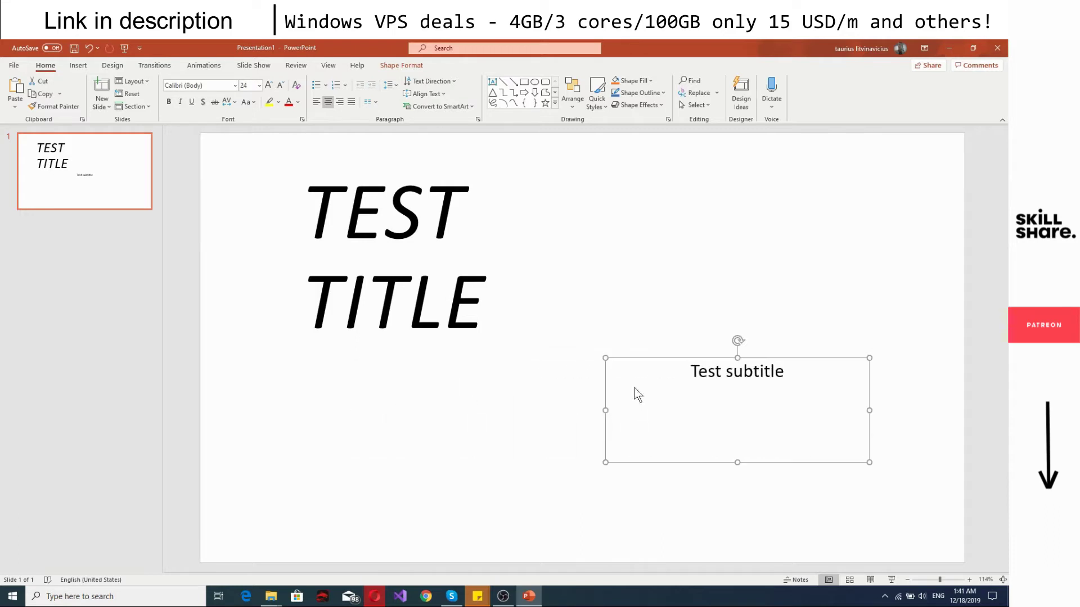
drag(653, 363, 700, 247)
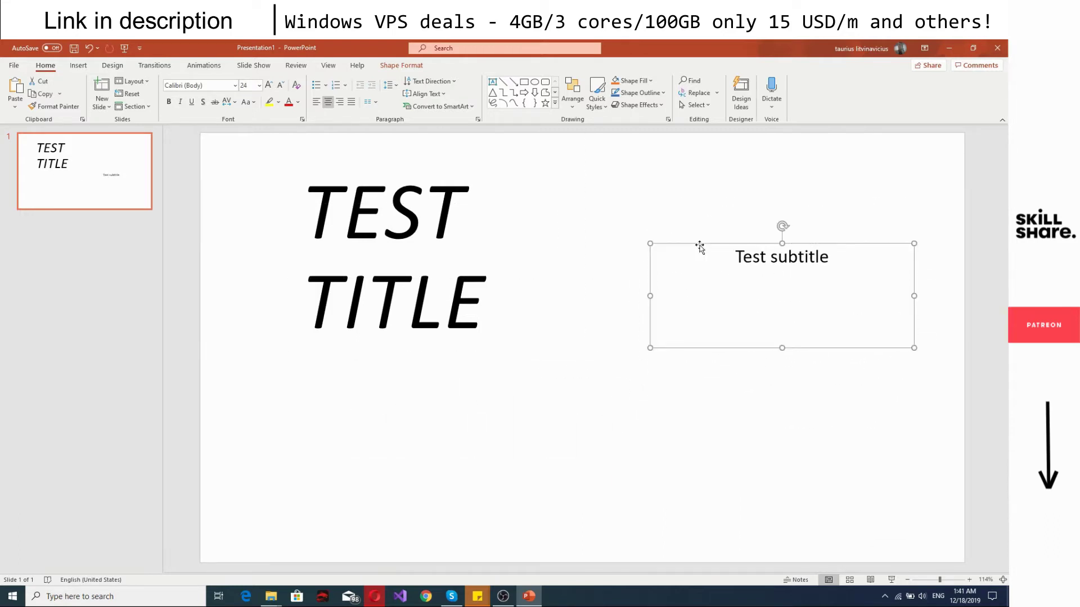
click(534, 286)
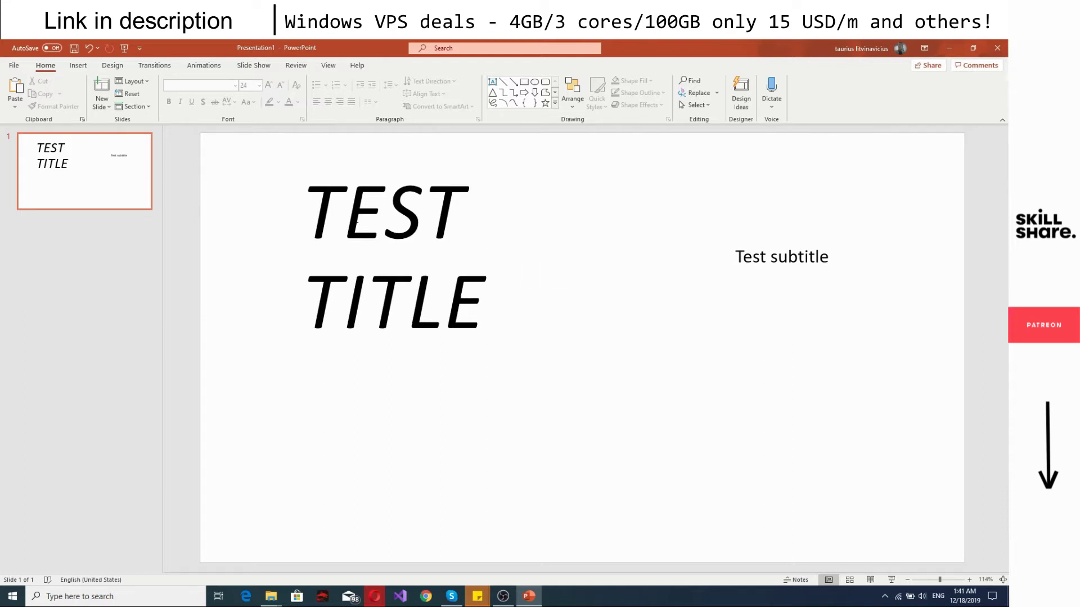
click(356, 221)
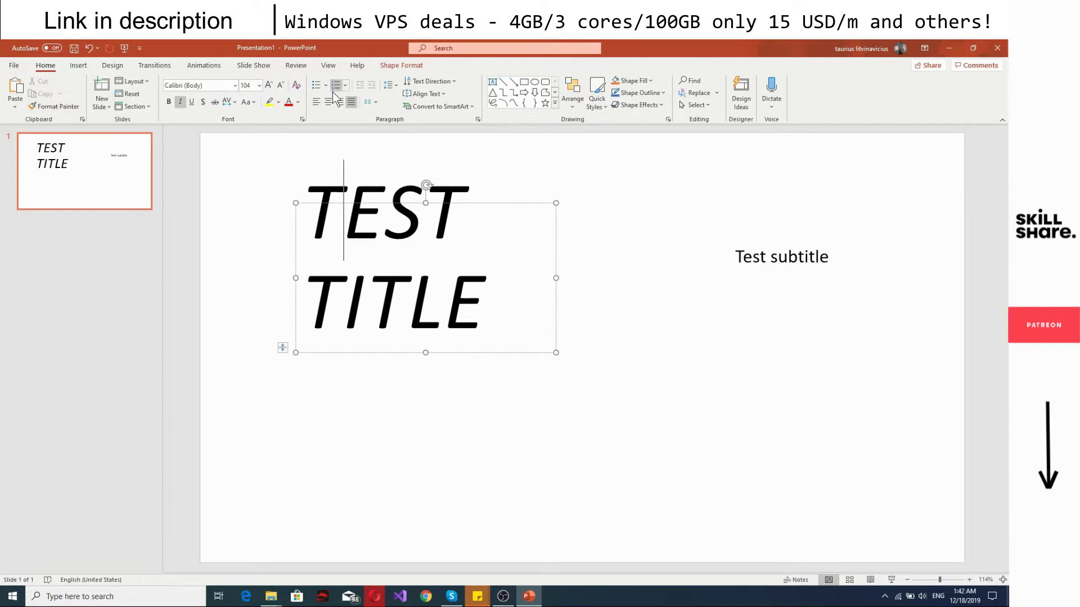
- Insert a second slide with the lines '1tst' and '2tst' in its content area
right_click(65, 248)
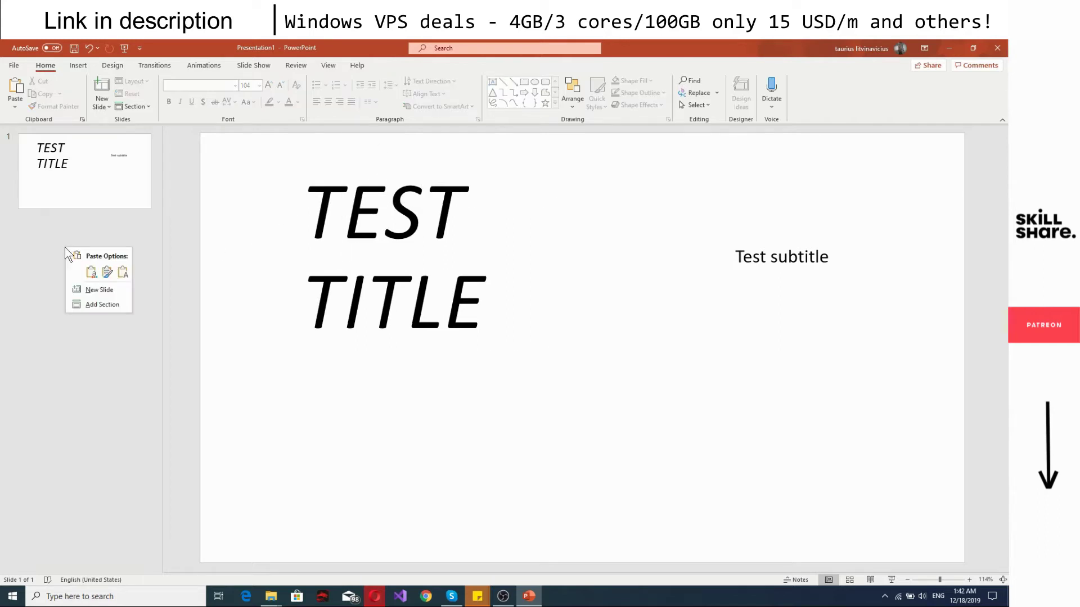
click(90, 288)
click(279, 266)
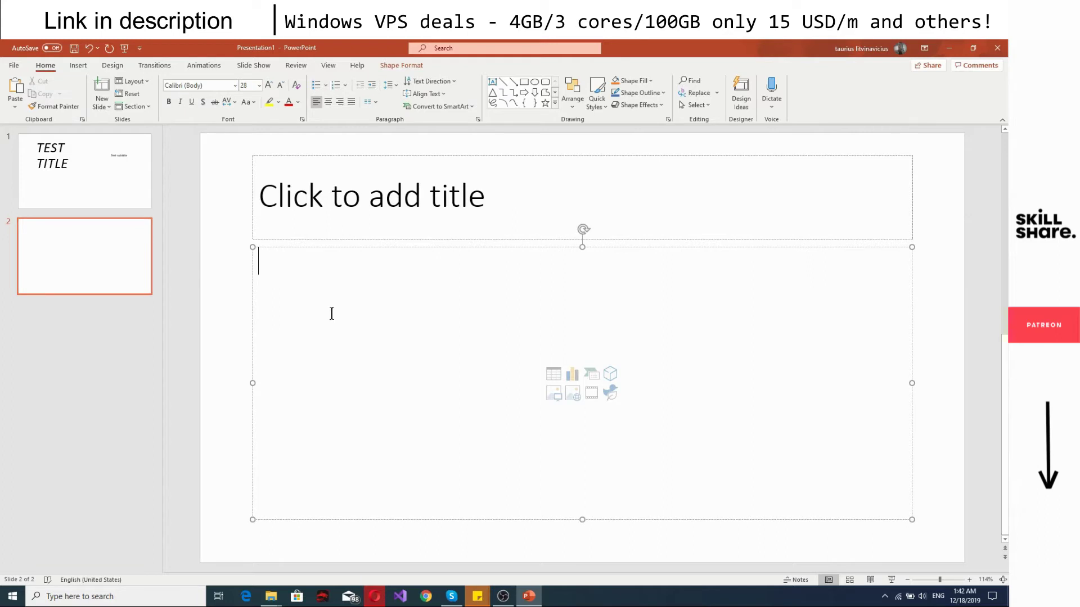
text(1)
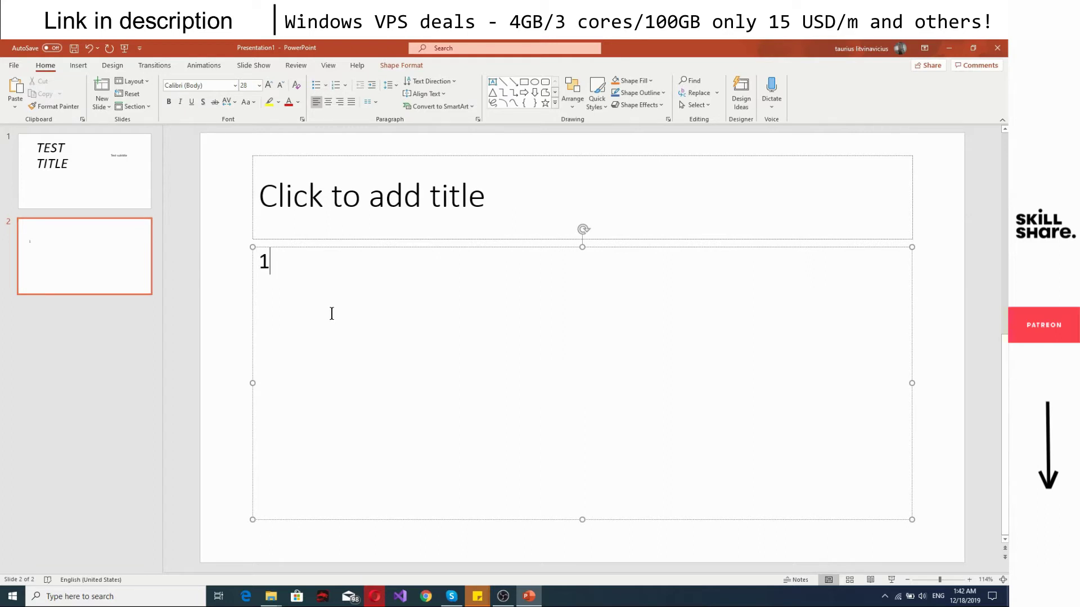
text(tst)
key(Return)
text(2tst)
key(ctrl+a)
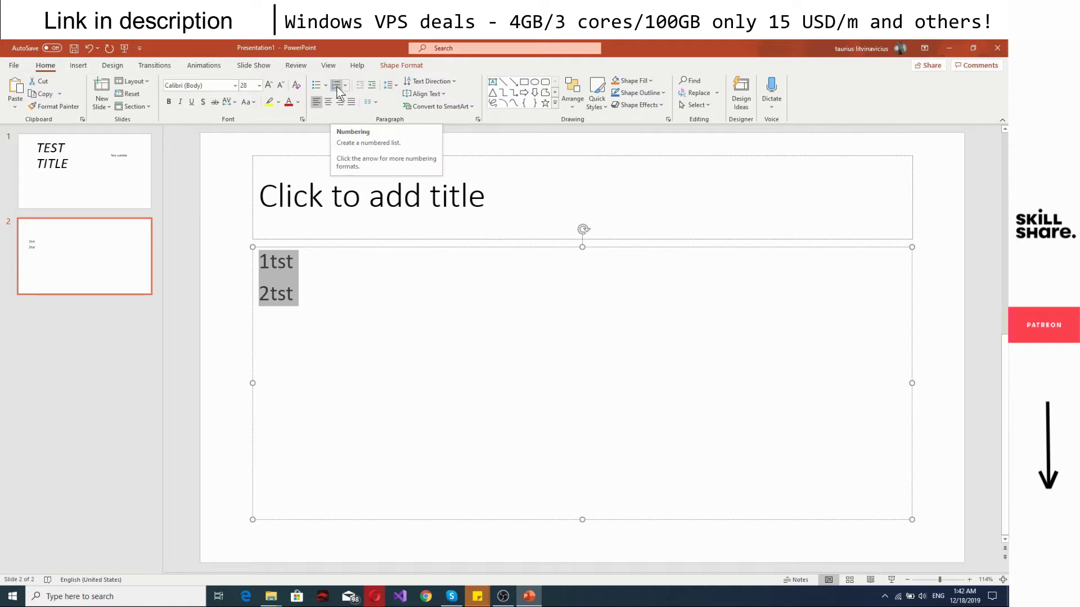
- Give the '1tst' and '2tst' lines checkmark bullets
click(336, 86)
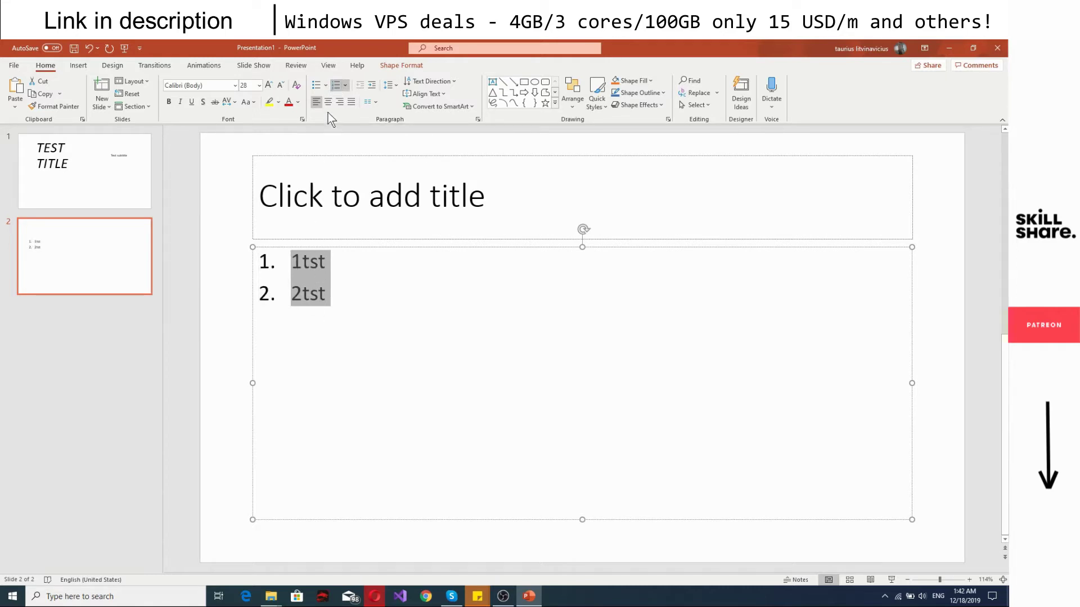
click(316, 85)
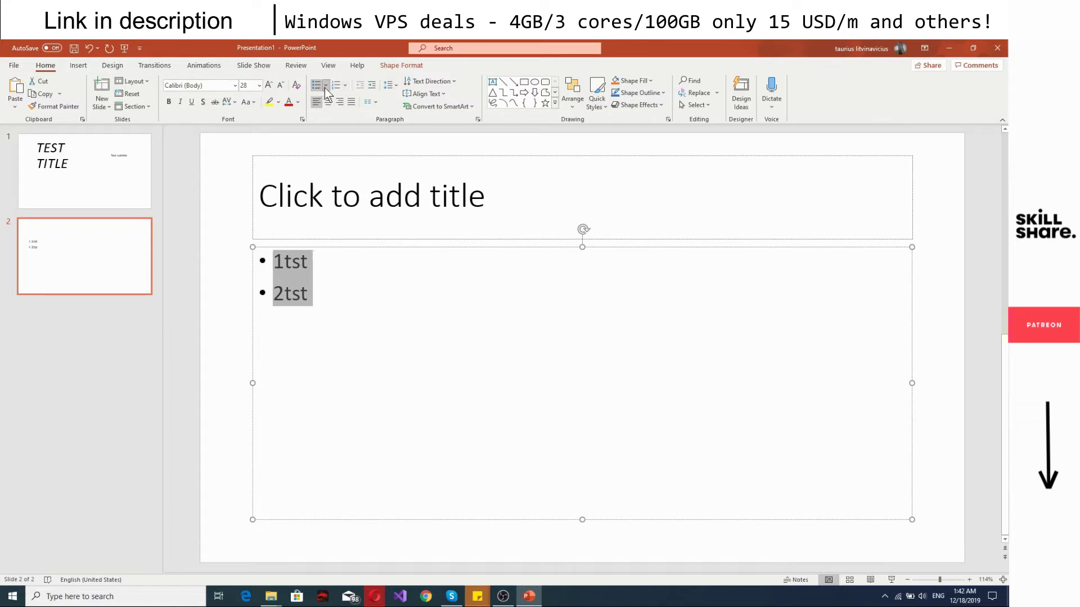
click(325, 87)
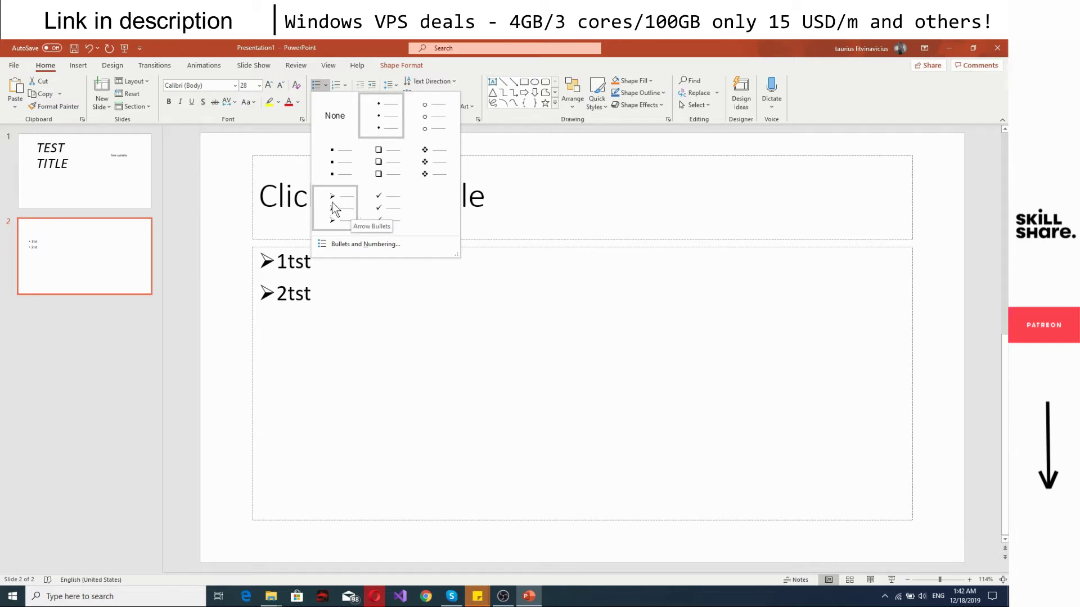
click(365, 216)
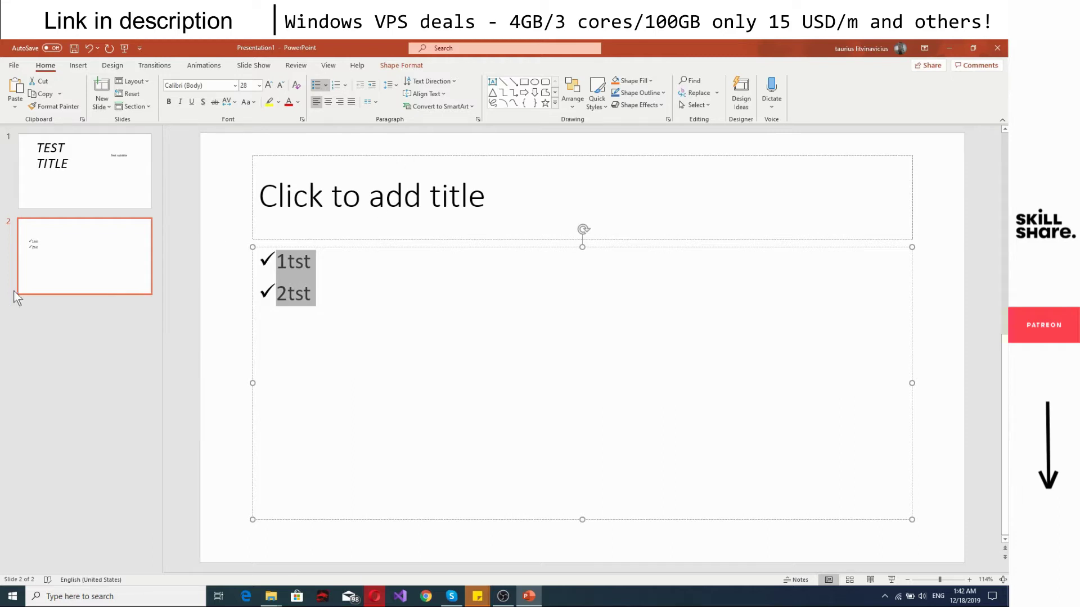
- Highlight the '1tst' item in yellow
click(349, 282)
drag(319, 261, 277, 263)
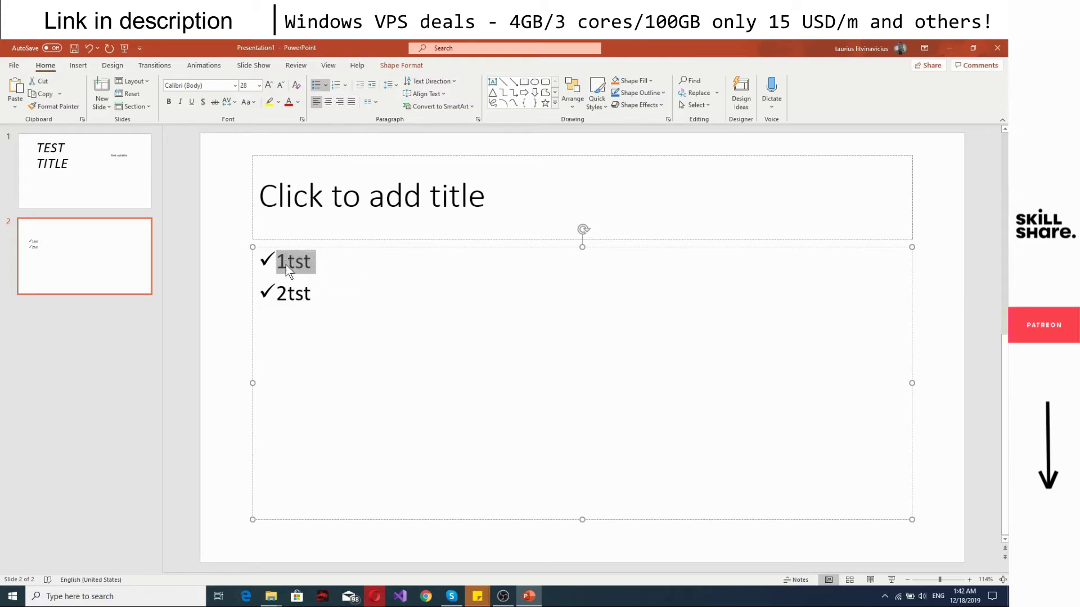
click(271, 105)
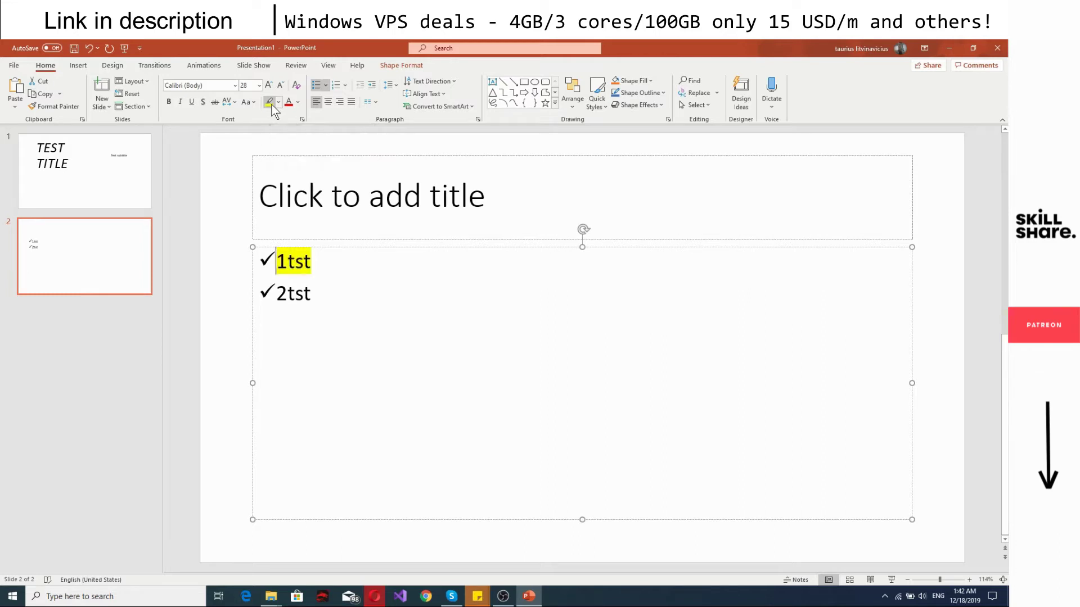
click(278, 103)
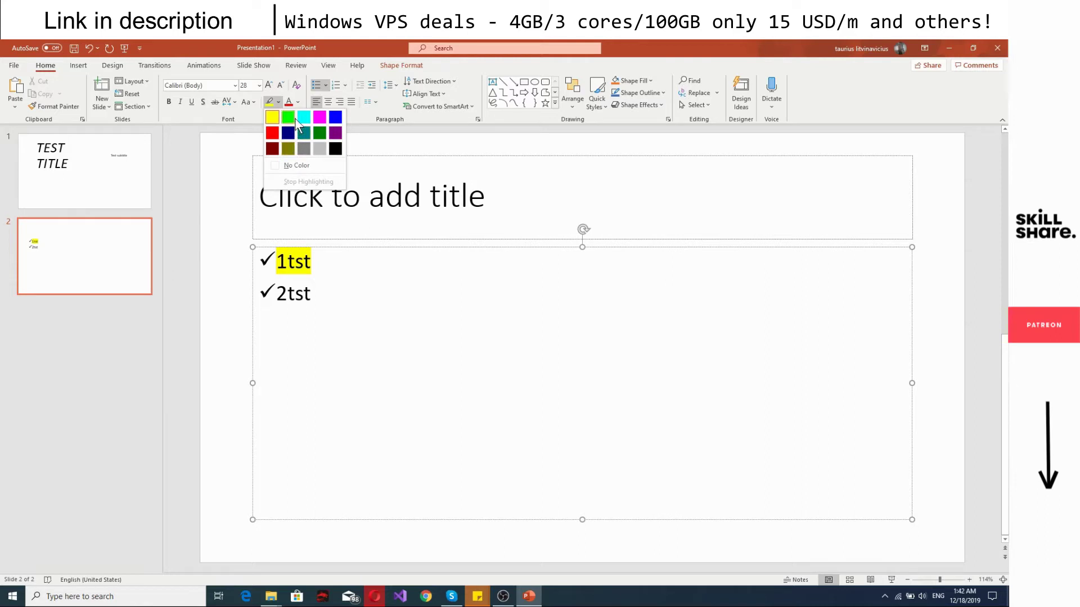
click(298, 102)
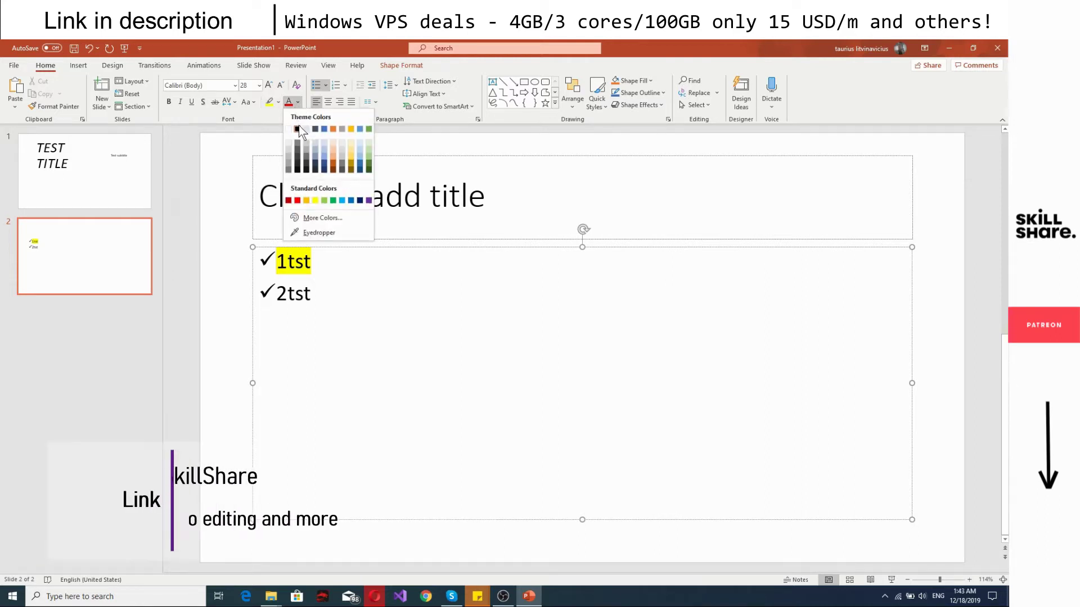
click(349, 158)
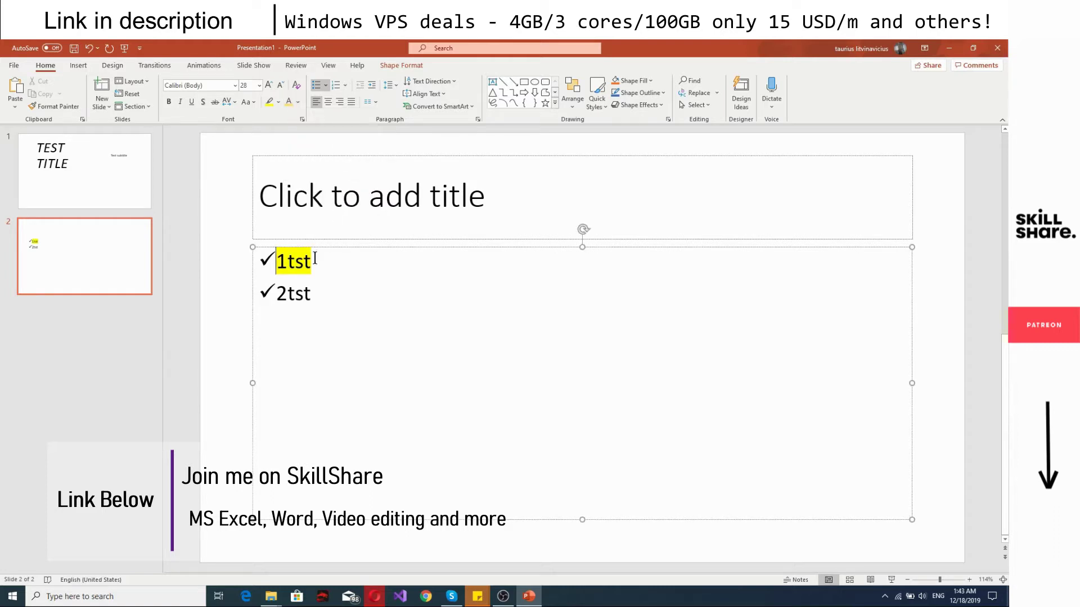
- Change the '1tst' text colour to standard red
drag(316, 261, 252, 264)
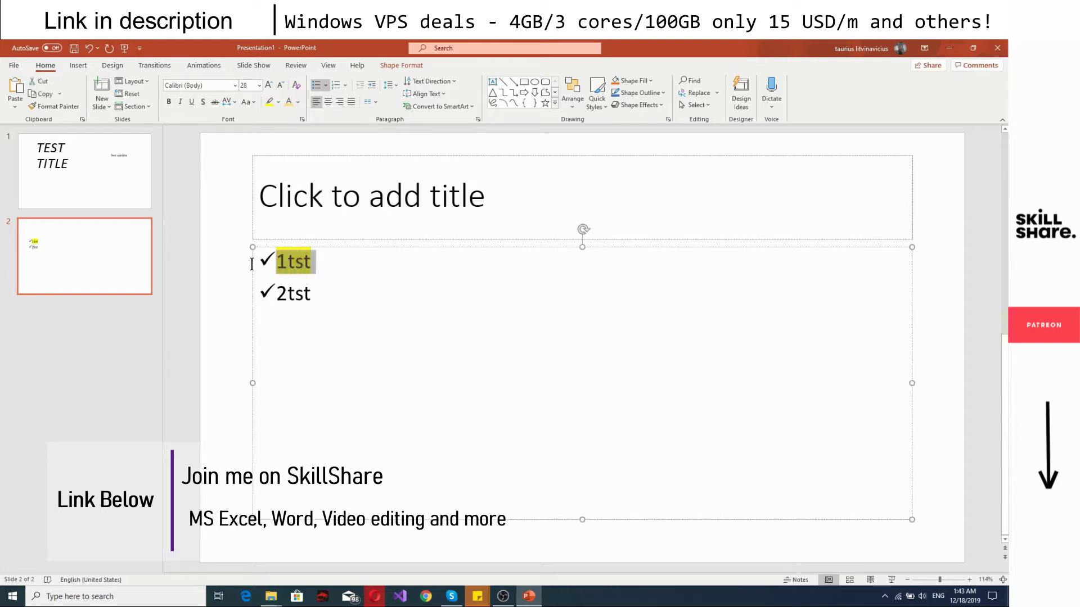
click(299, 103)
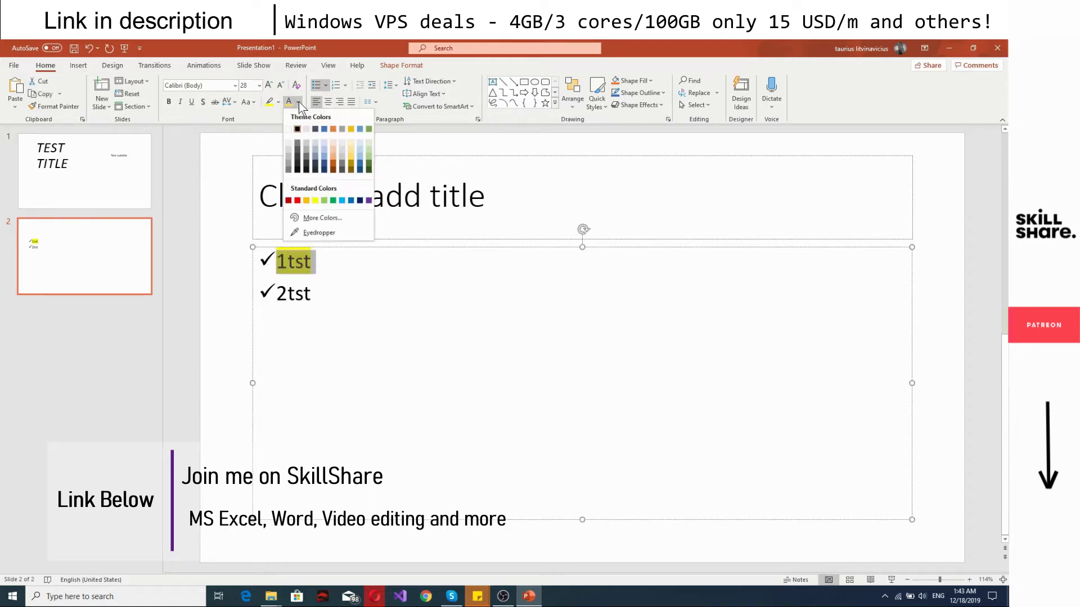
click(297, 200)
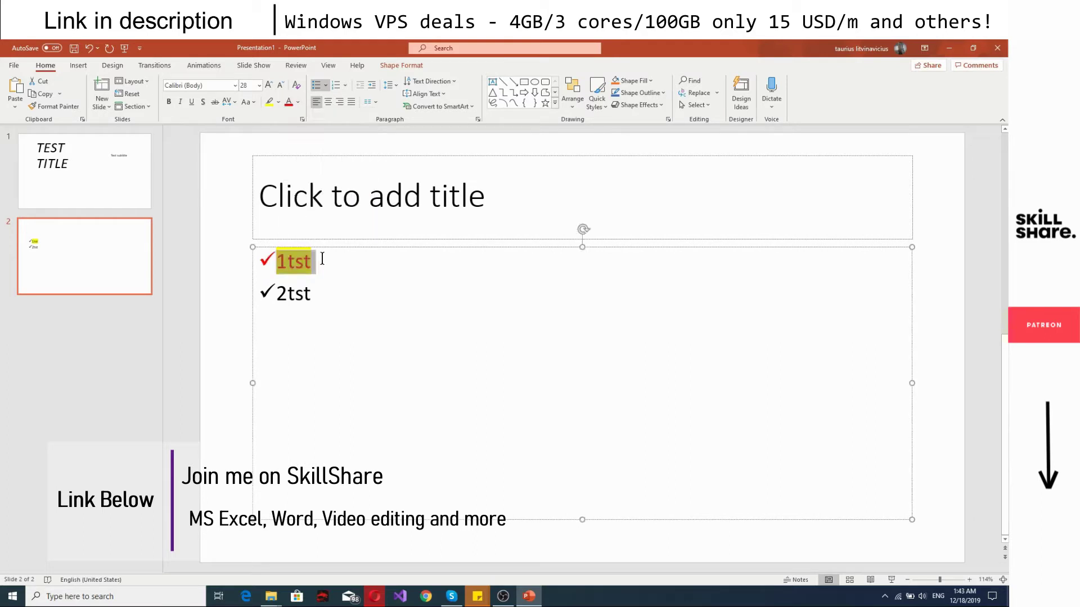
click(322, 259)
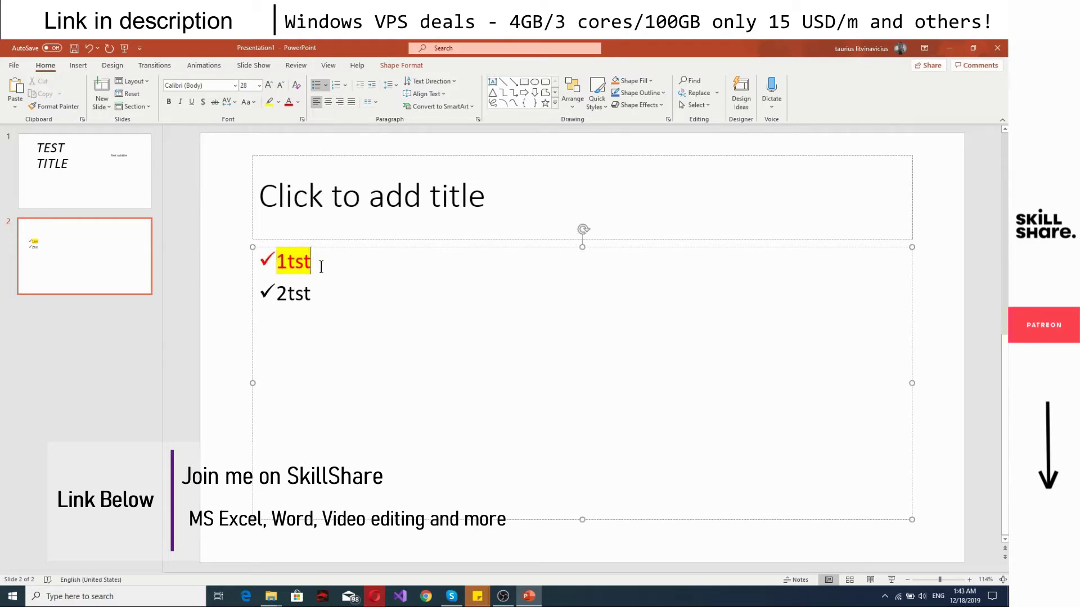
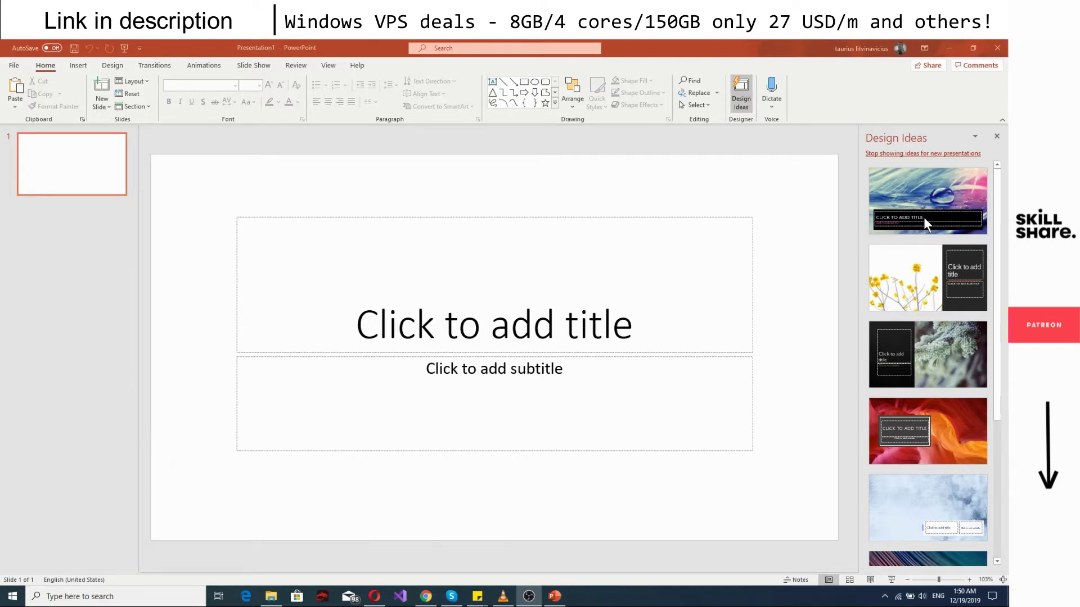
- Type 'Test title' into the first slide's title placeholder
scroll(923, 217, down, 1)
scroll(923, 235, down, 4)
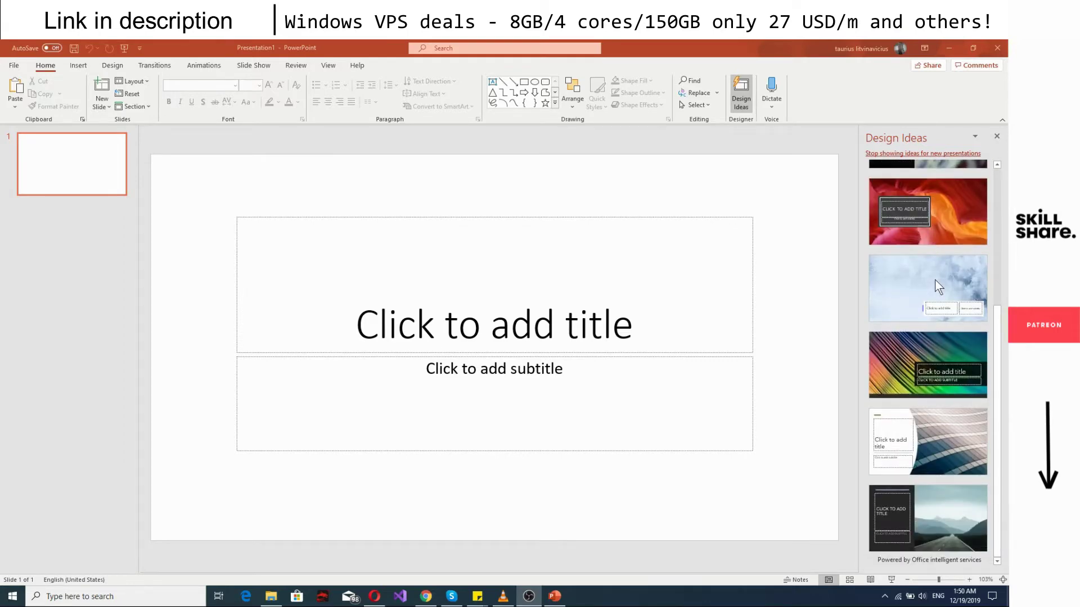
click(581, 325)
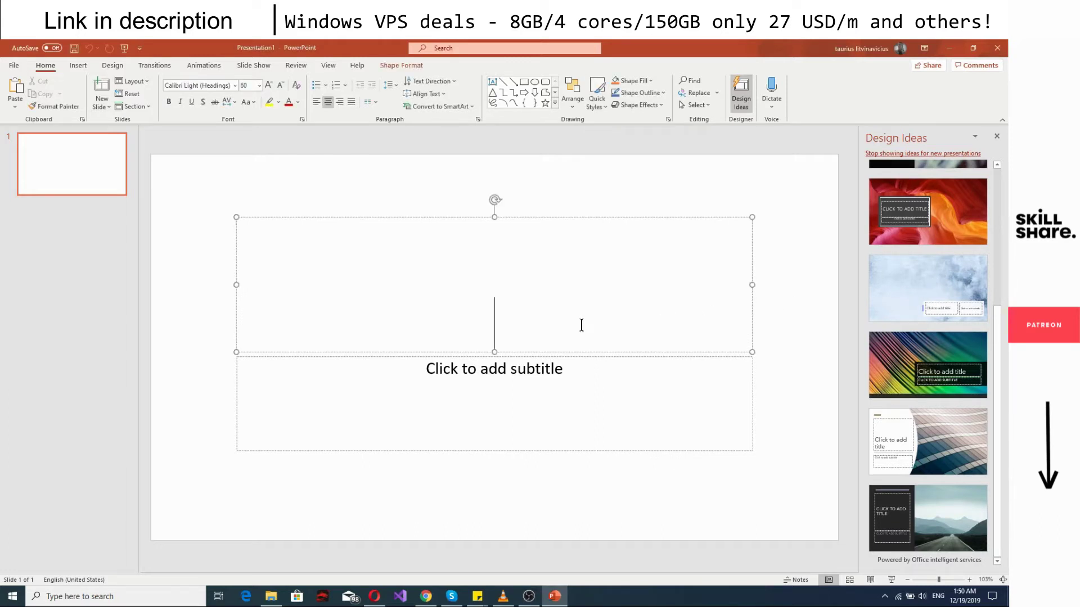
text(test t)
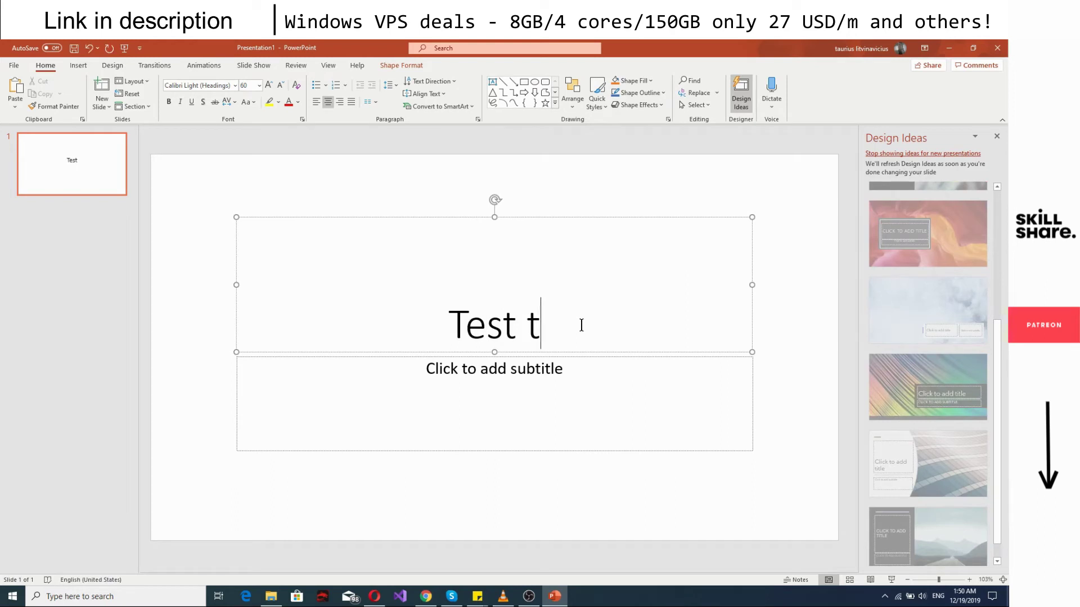
text(u)
key(BackSpace)
text(itle)
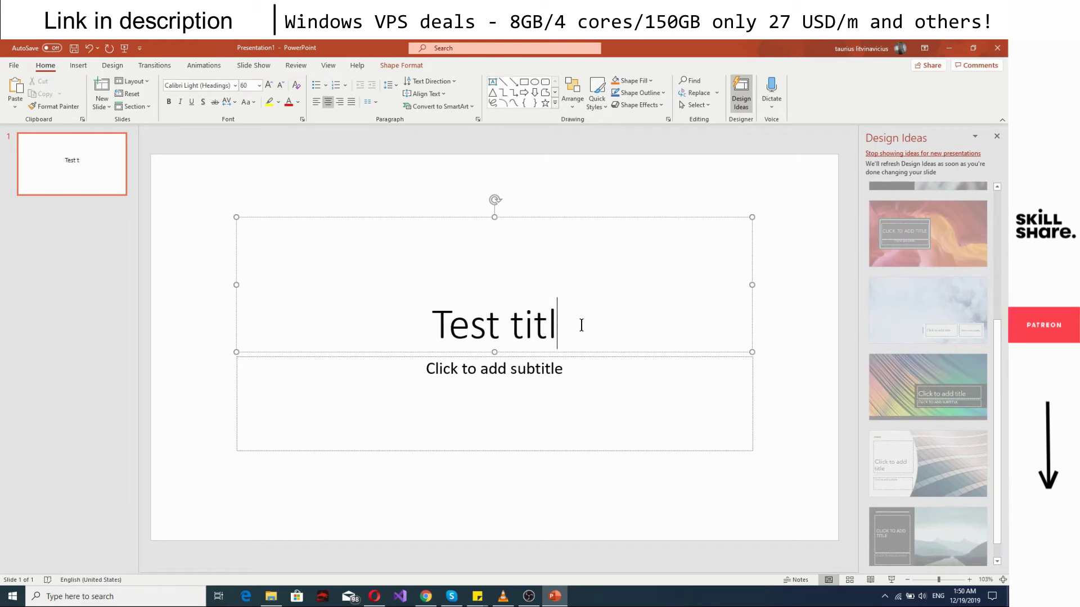
click(568, 376)
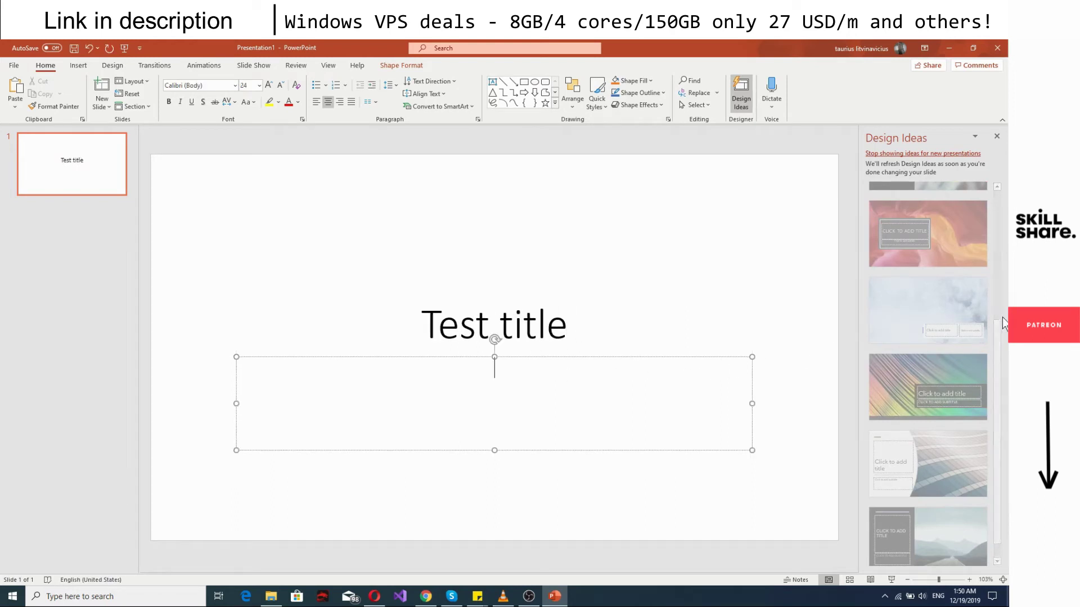
- Apply the glass ampoules photo layout from Design Ideas to the title slide
scroll(951, 299, up, 5)
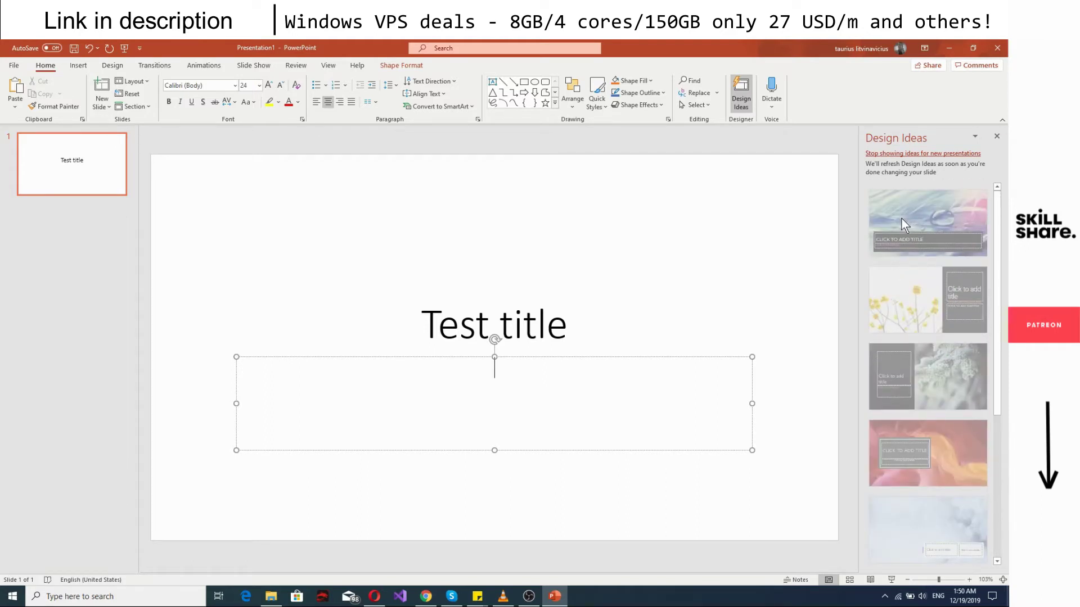
click(711, 309)
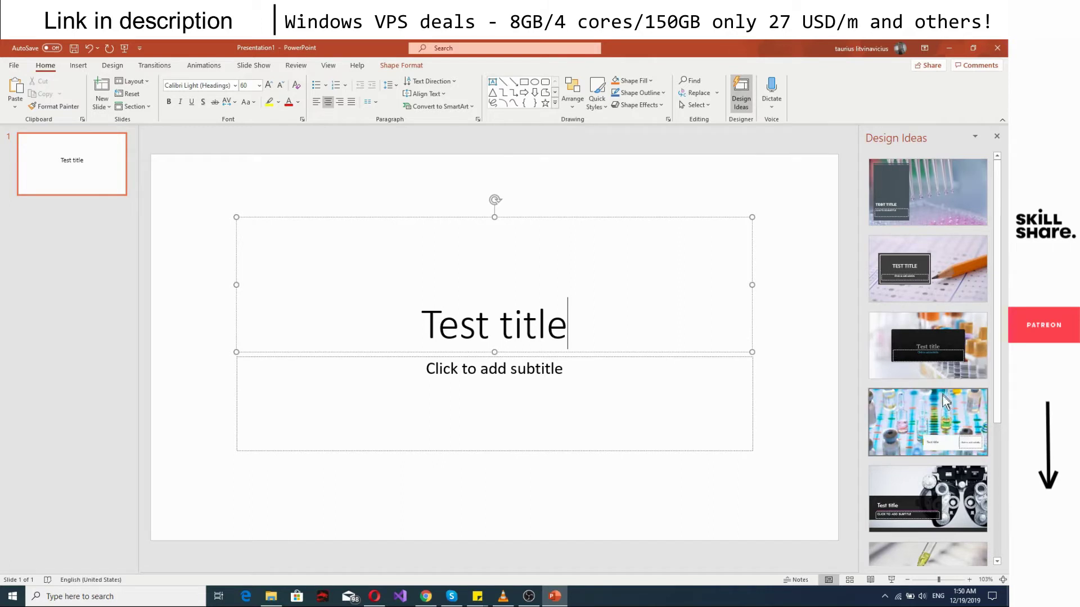
scroll(945, 410, down, 3)
scroll(943, 406, down, 1)
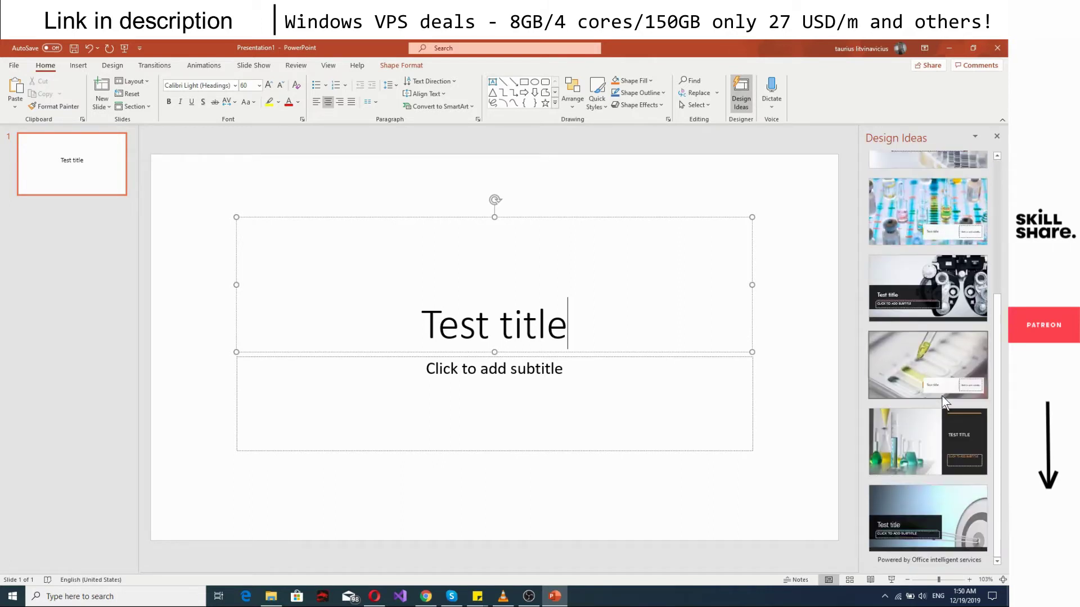
scroll(913, 440, down, 1)
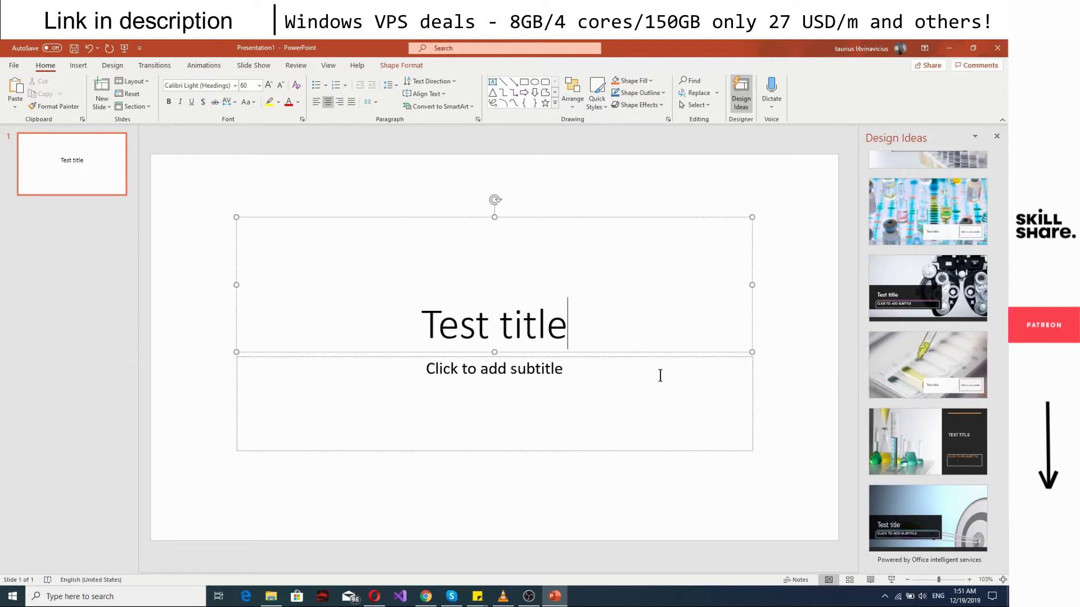
scroll(928, 342, up, 2)
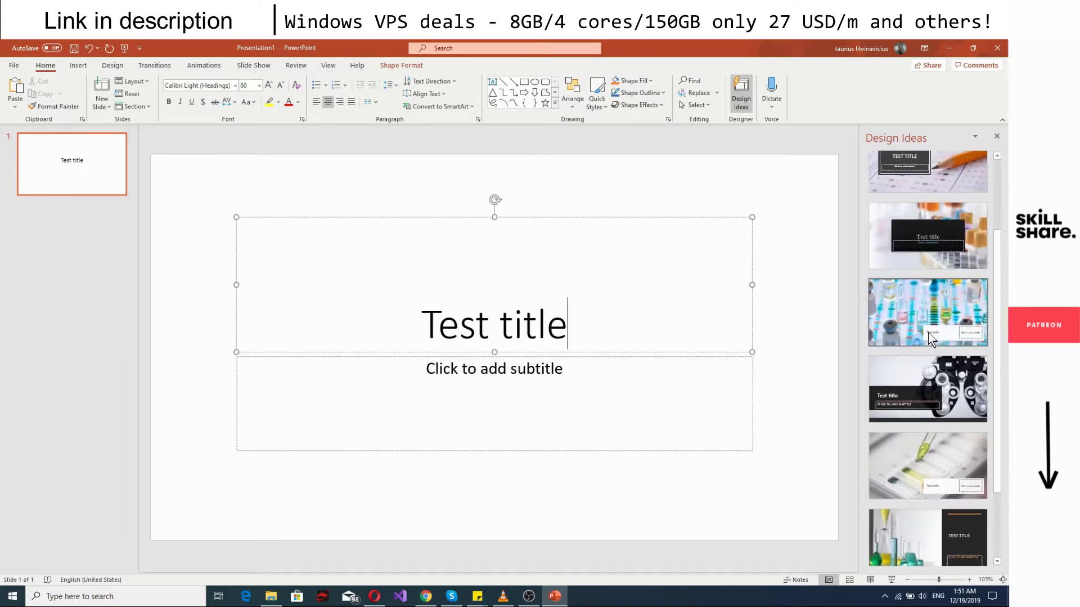
click(924, 312)
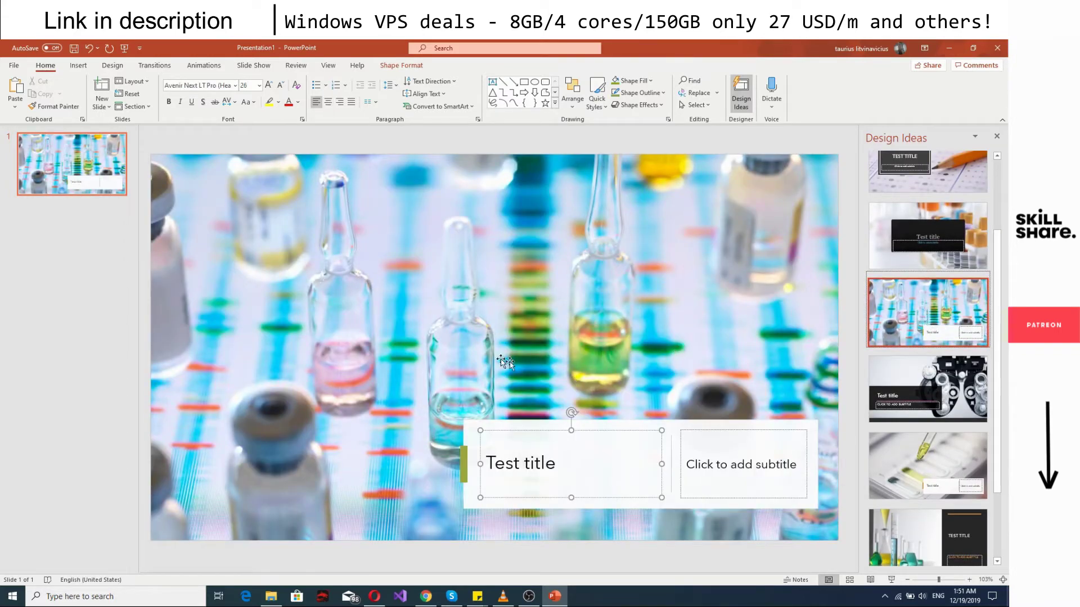
- Add a new second slide from the slide pane's right-click menu
click(60, 216)
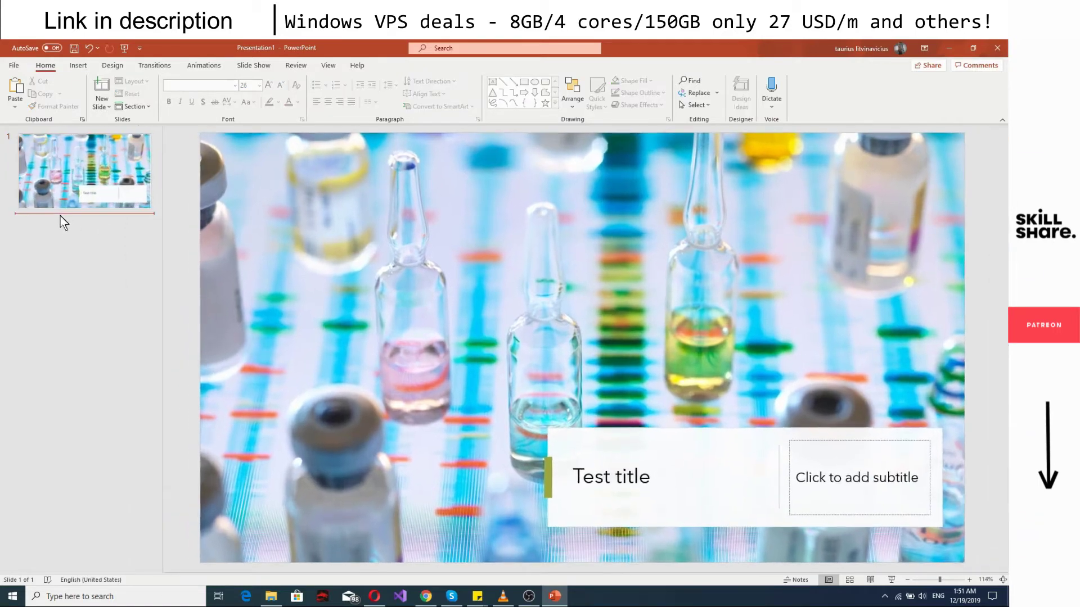
right_click(60, 229)
click(97, 275)
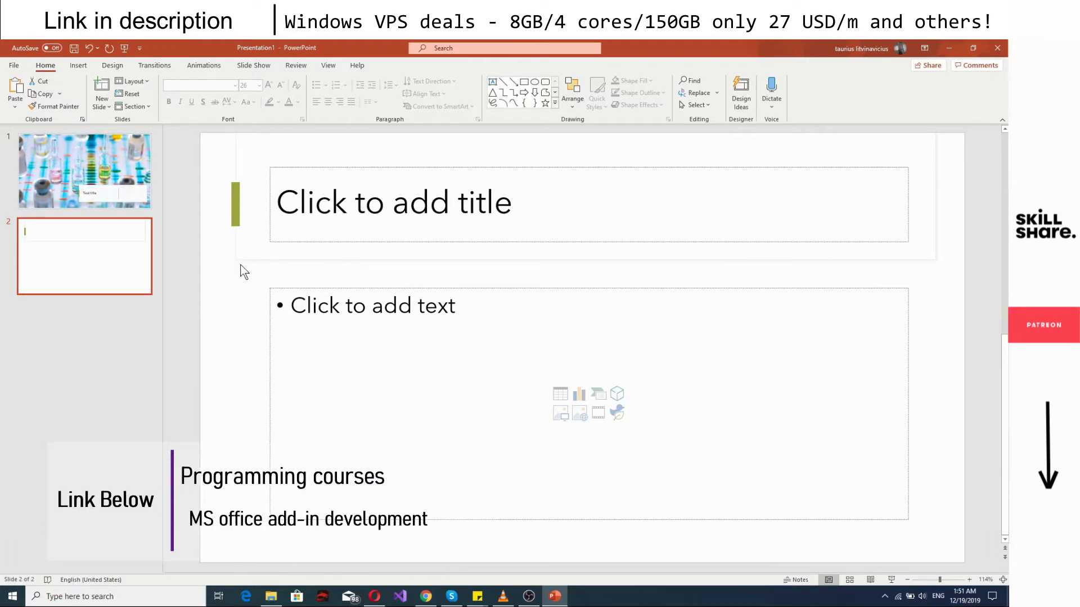
click(227, 279)
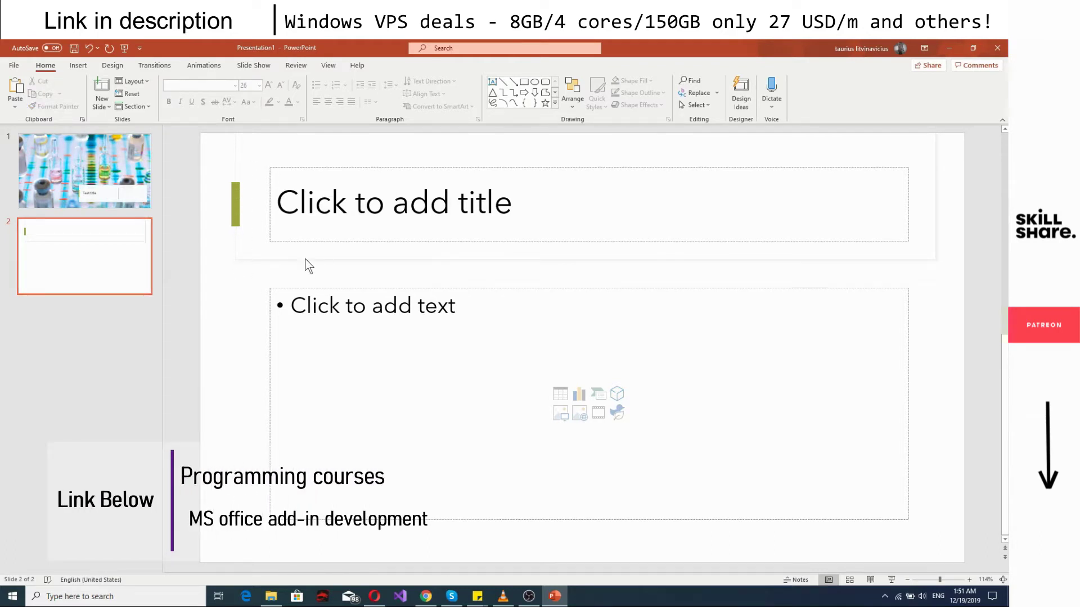
- Apply the orange-to-teal hexagon gradient suggestion from Design Ideas to slide 2
click(112, 65)
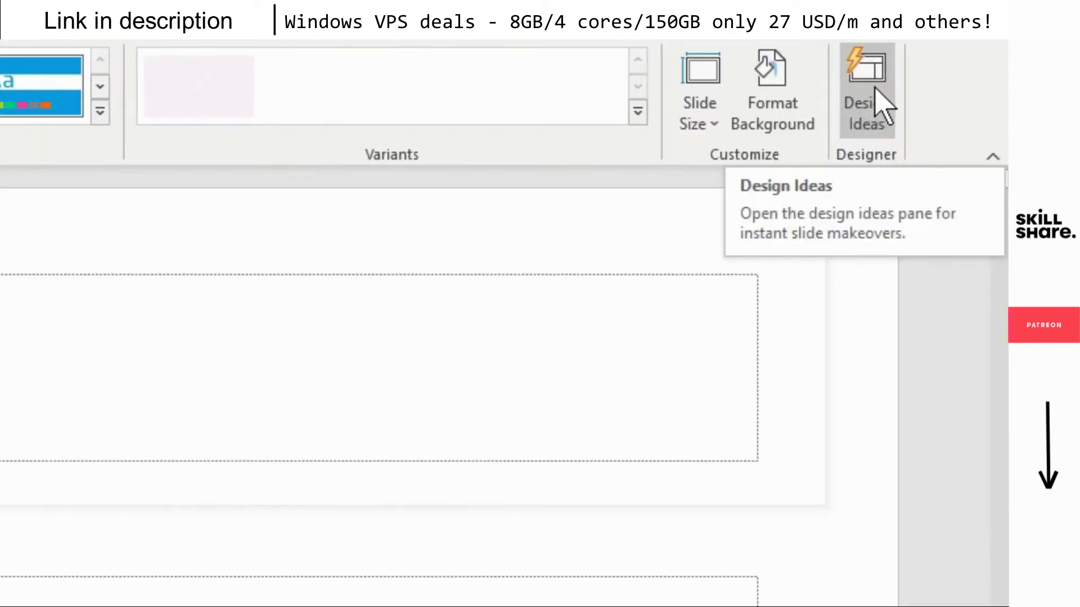
click(877, 104)
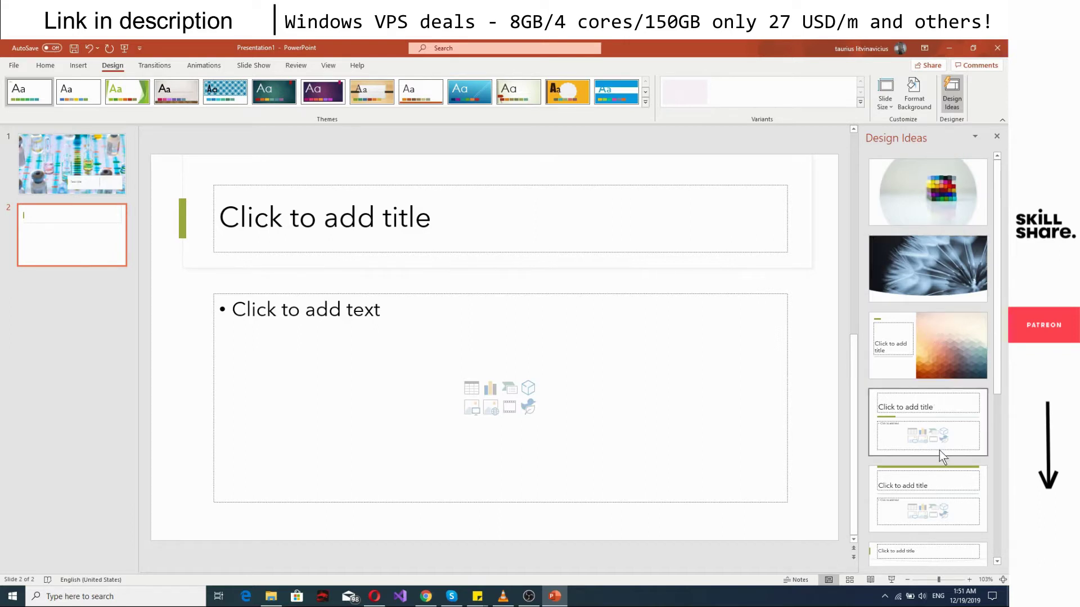
scroll(939, 461, down, 4)
scroll(939, 450, up, 3)
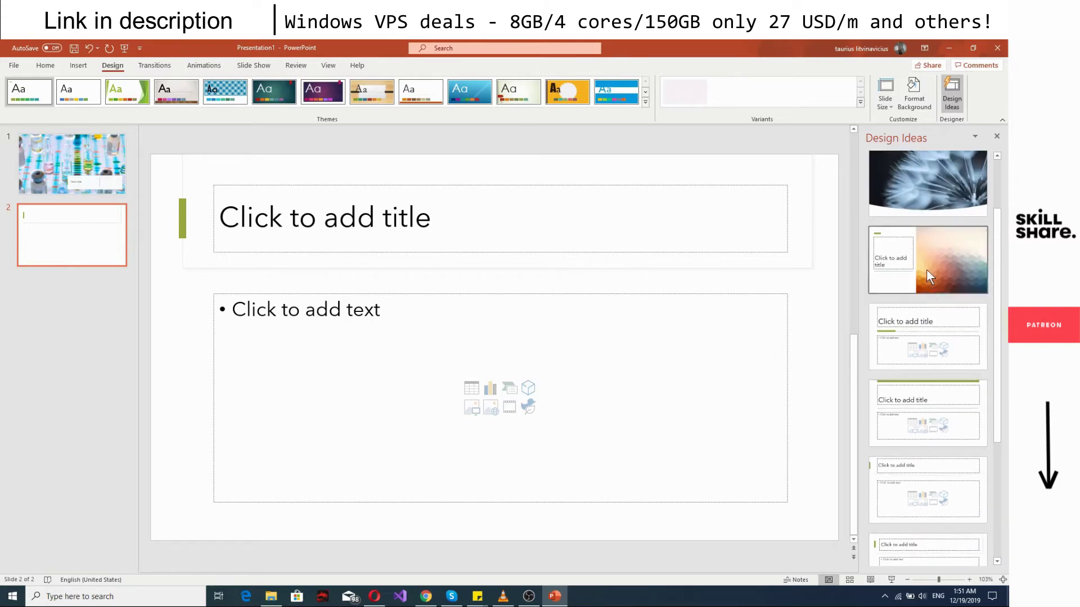
click(926, 275)
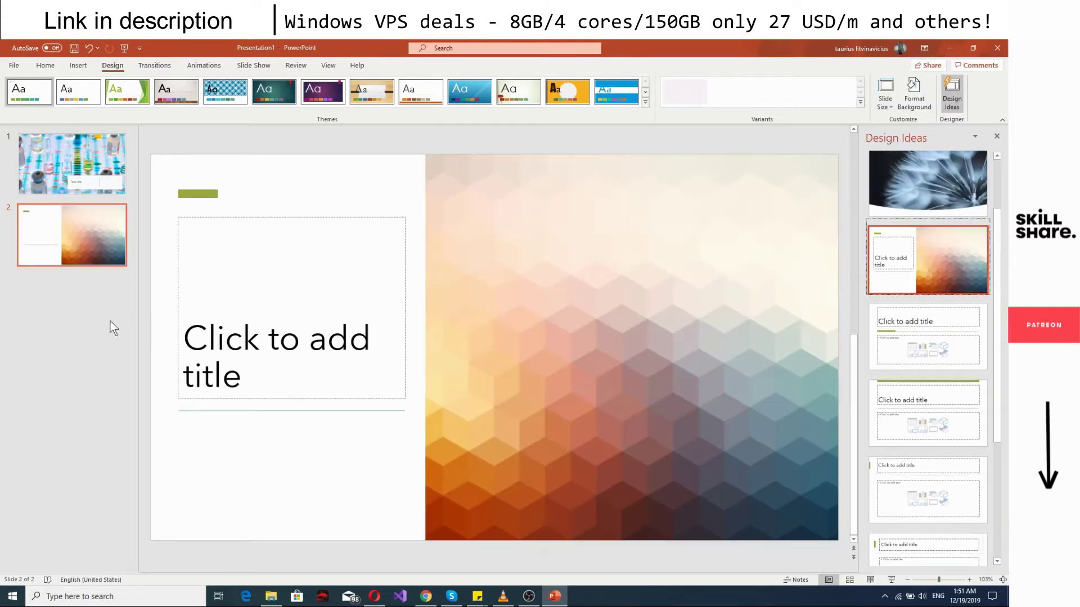
click(90, 322)
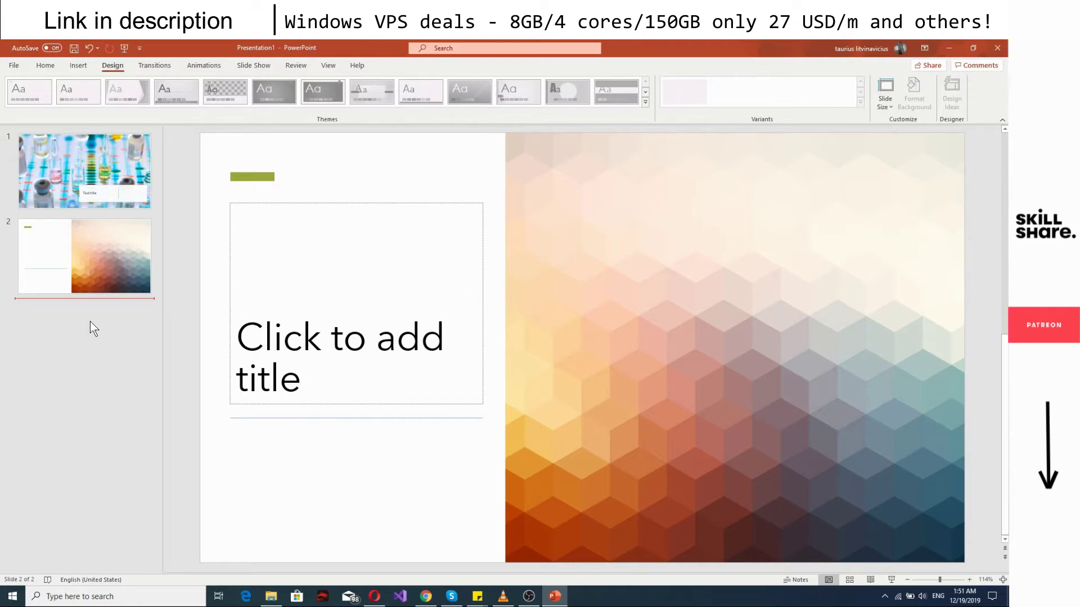
- Add a new third slide from the slide pane's right-click menu
right_click(59, 327)
click(81, 367)
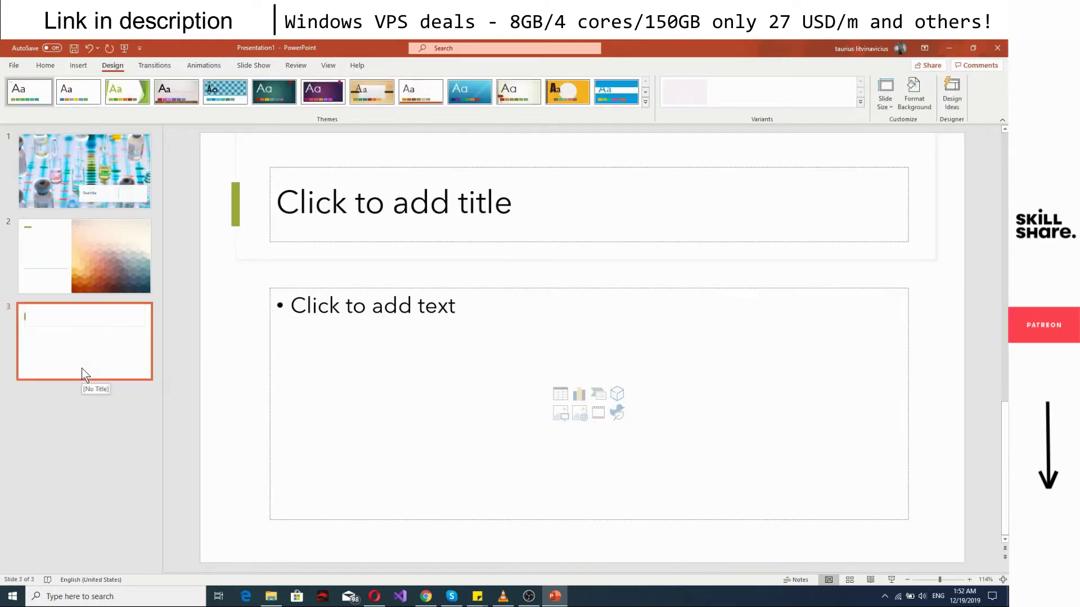
click(384, 213)
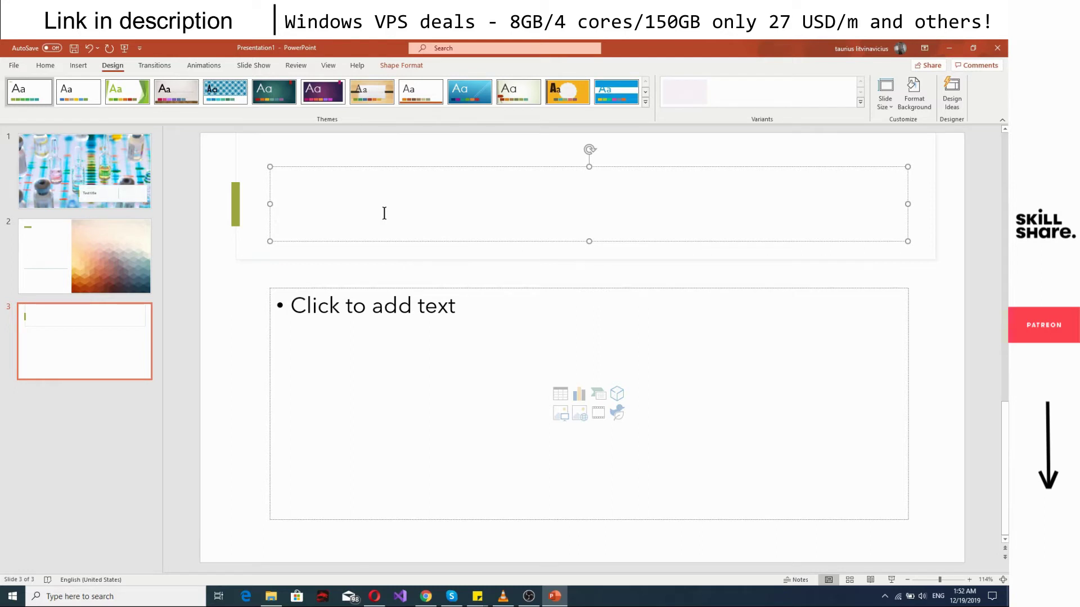
click(347, 293)
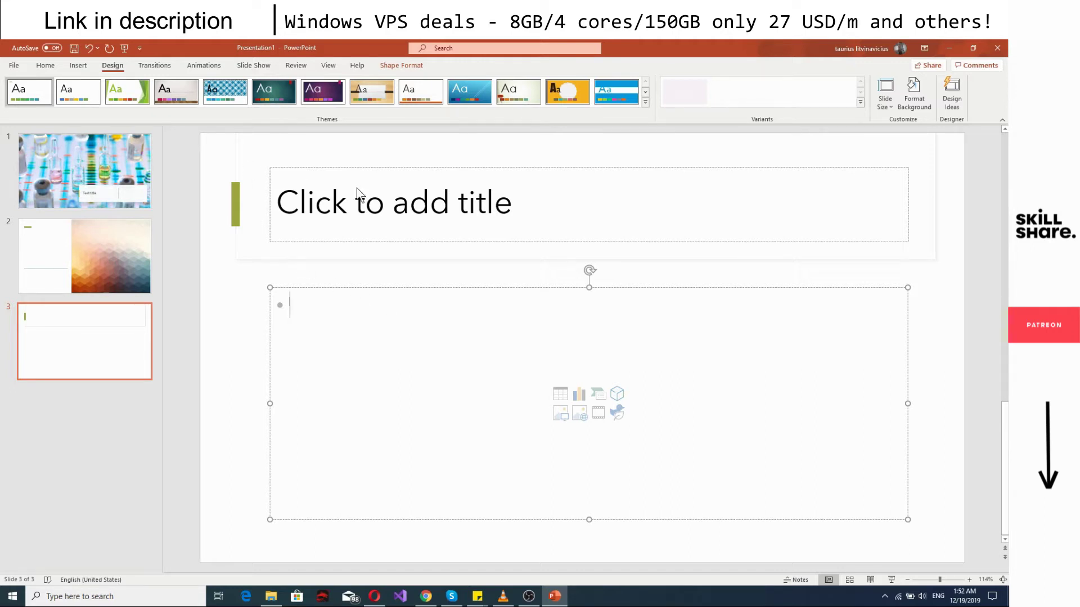
- Apply the Parallax theme from the Design tab's full themes gallery
click(645, 103)
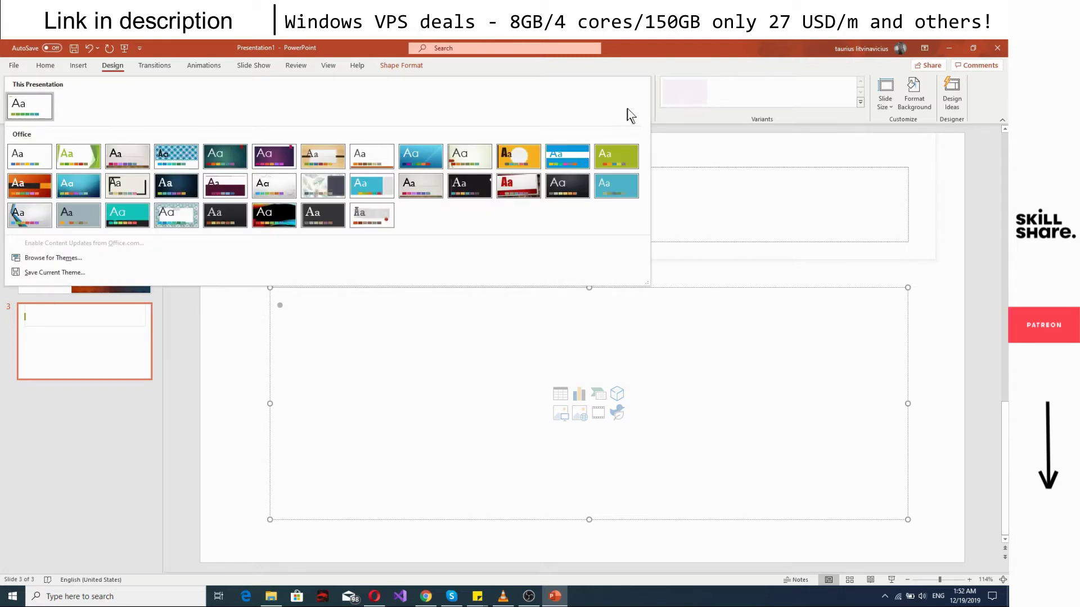
click(685, 145)
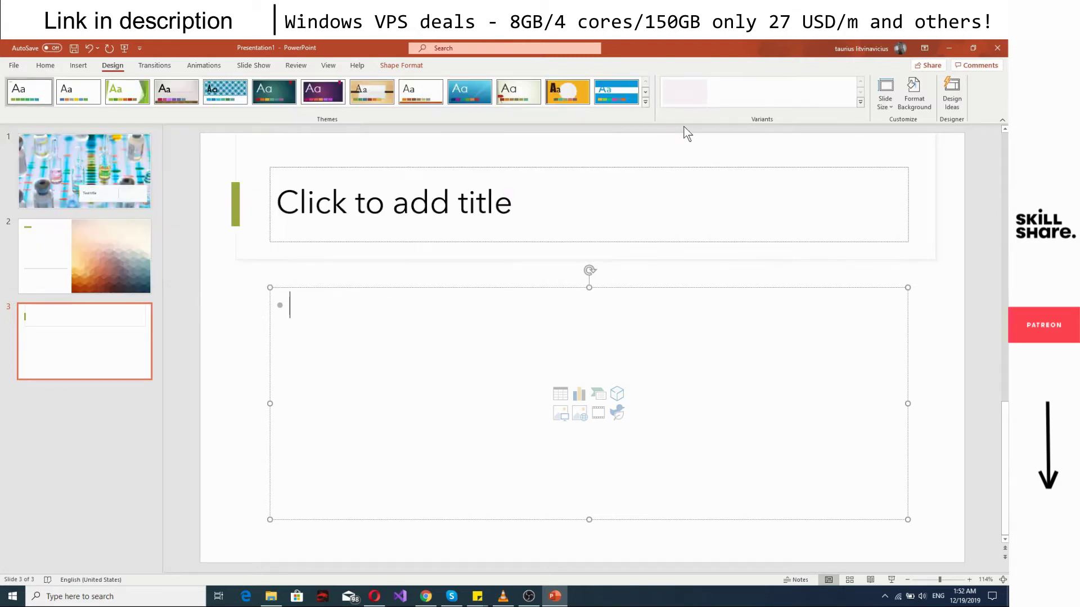
click(644, 103)
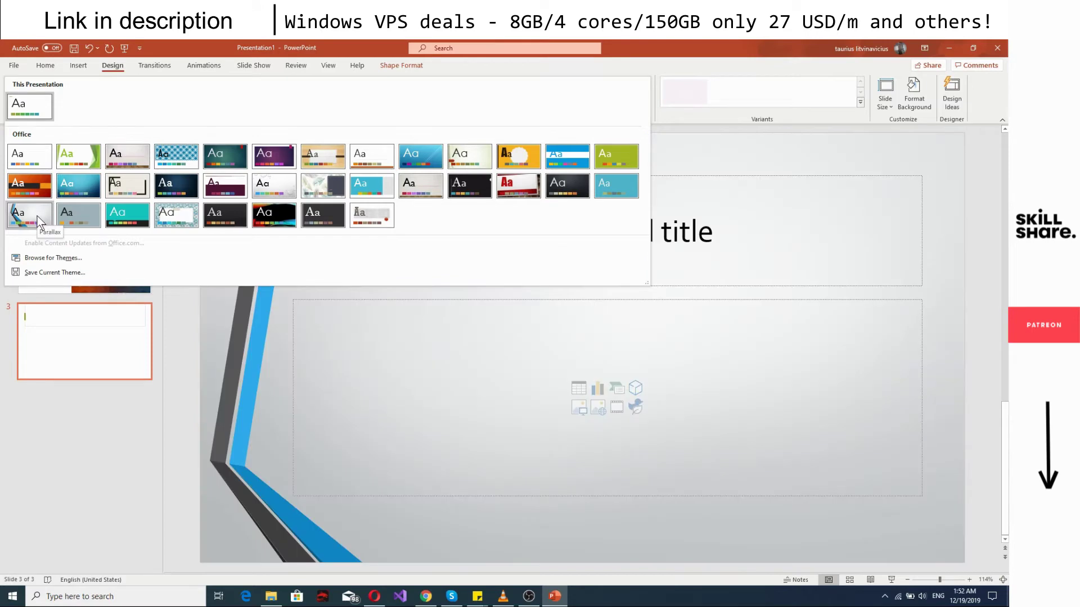
click(46, 218)
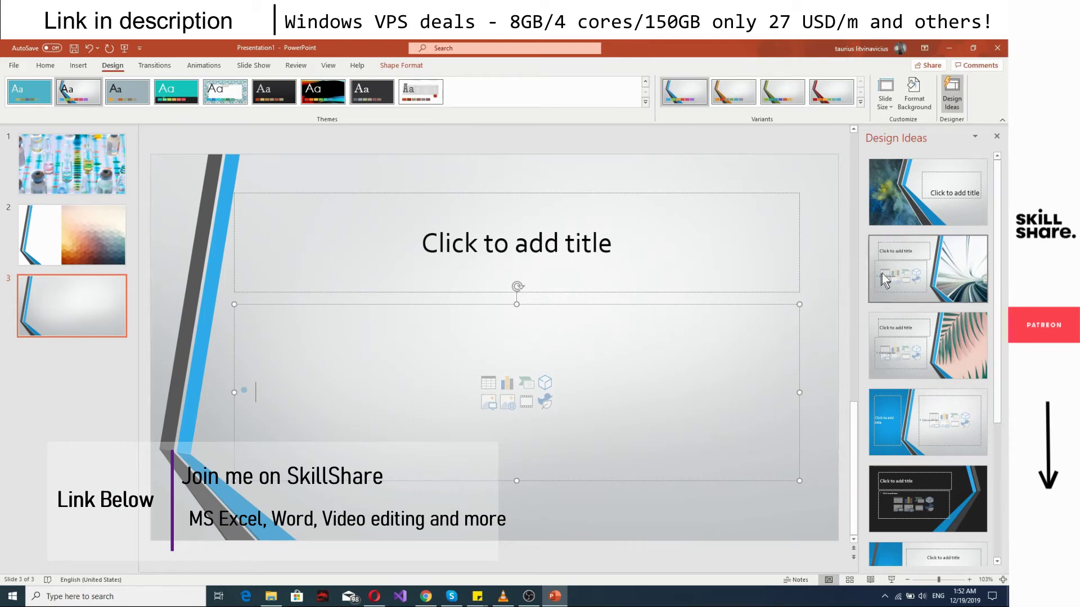
- Apply the blue-and-yellow powder-burst photo layout from Design Ideas to slide 3
click(927, 205)
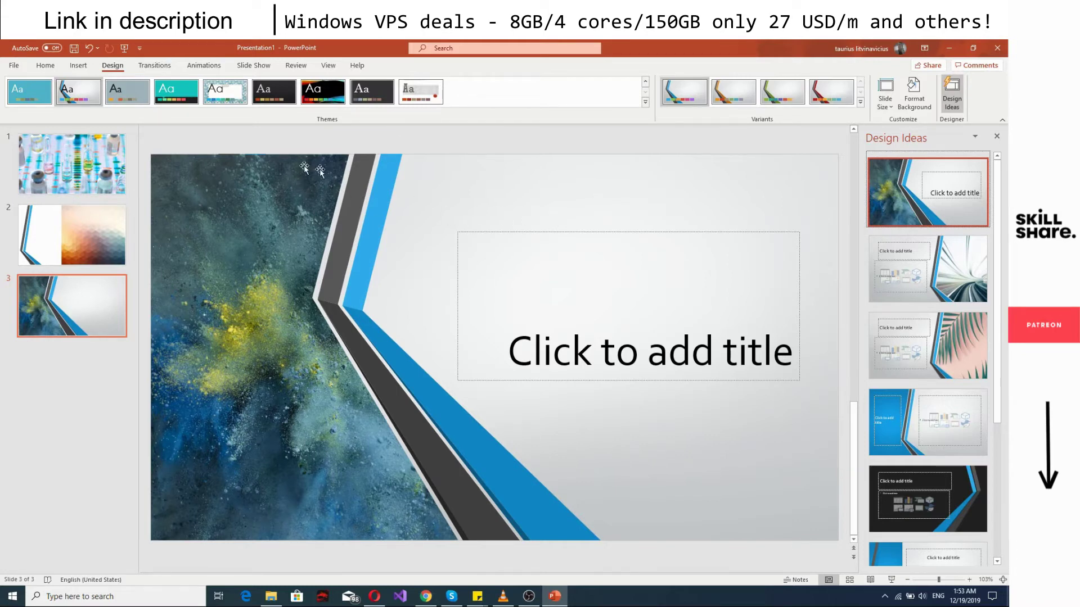
- Add a fourth slide with the Two Content layout after slide 3
click(45, 66)
click(76, 324)
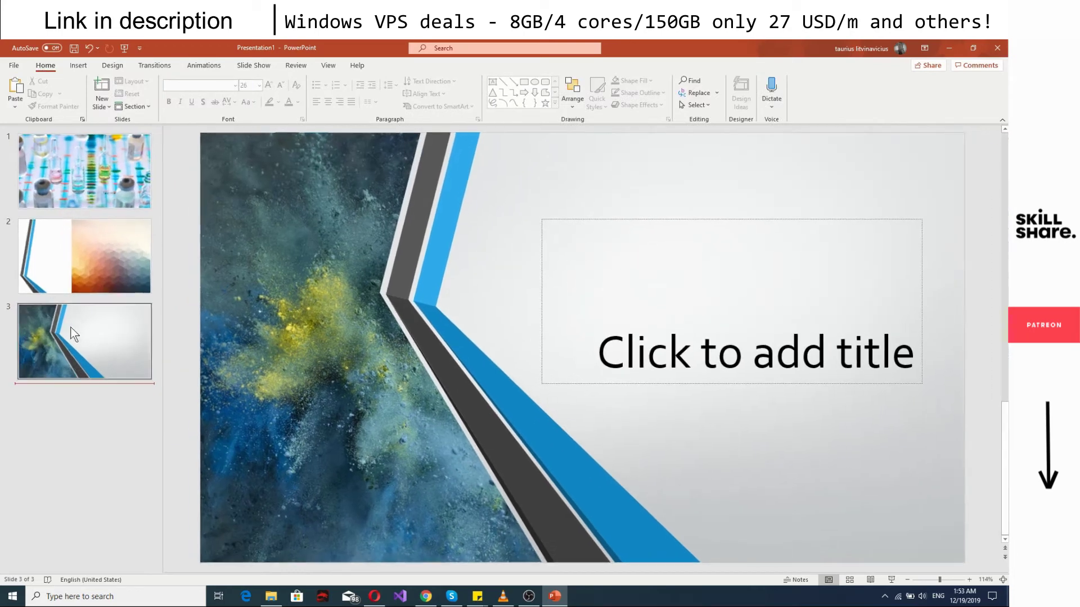
click(103, 107)
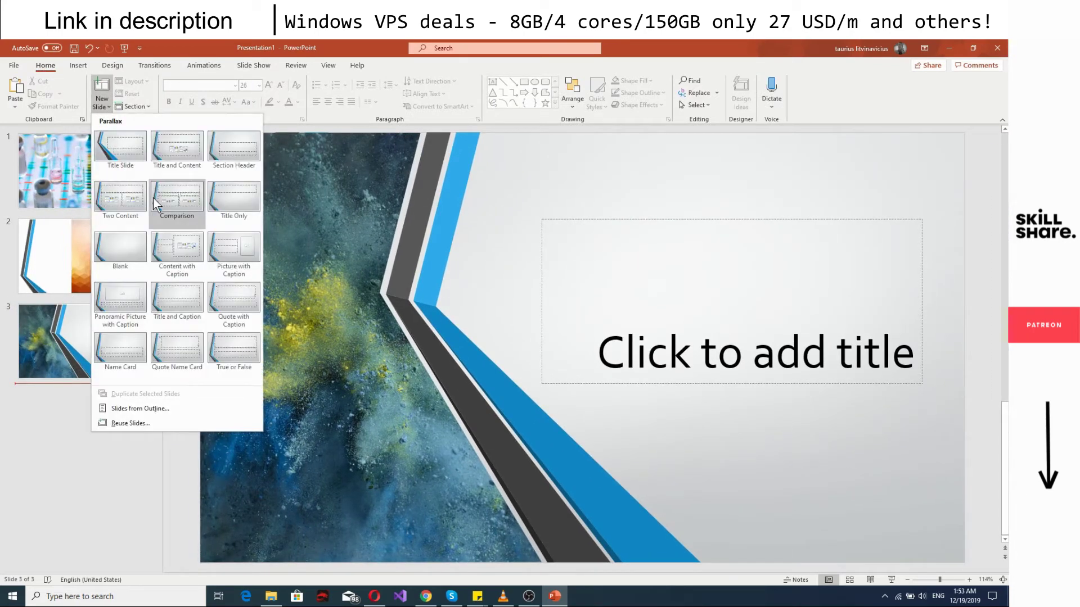
click(126, 211)
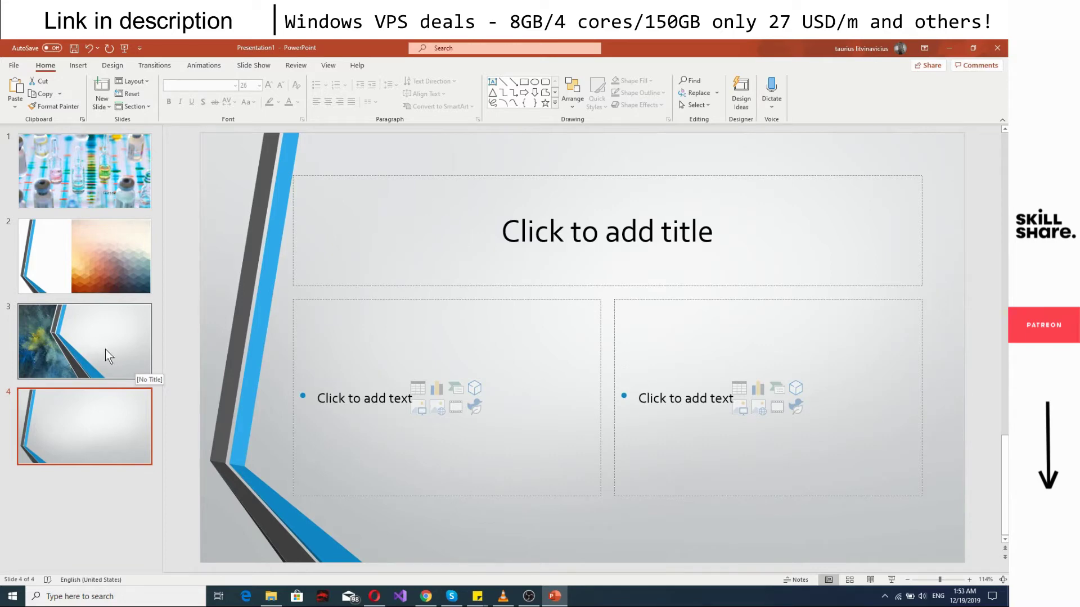
- Review slides 3 and 2, then display slide 4 in the editor
click(97, 304)
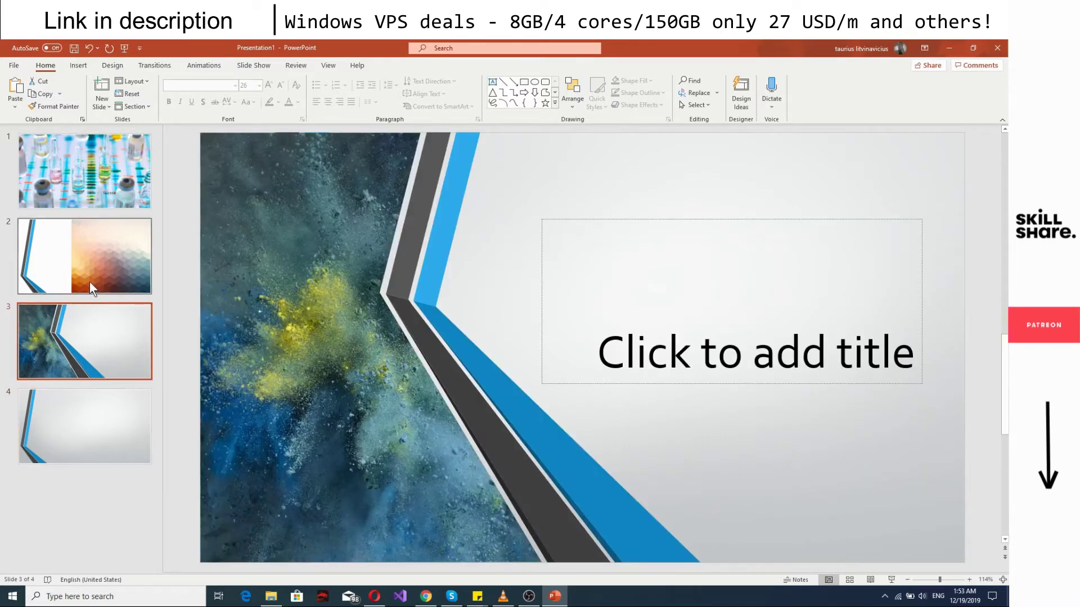
click(90, 269)
click(72, 416)
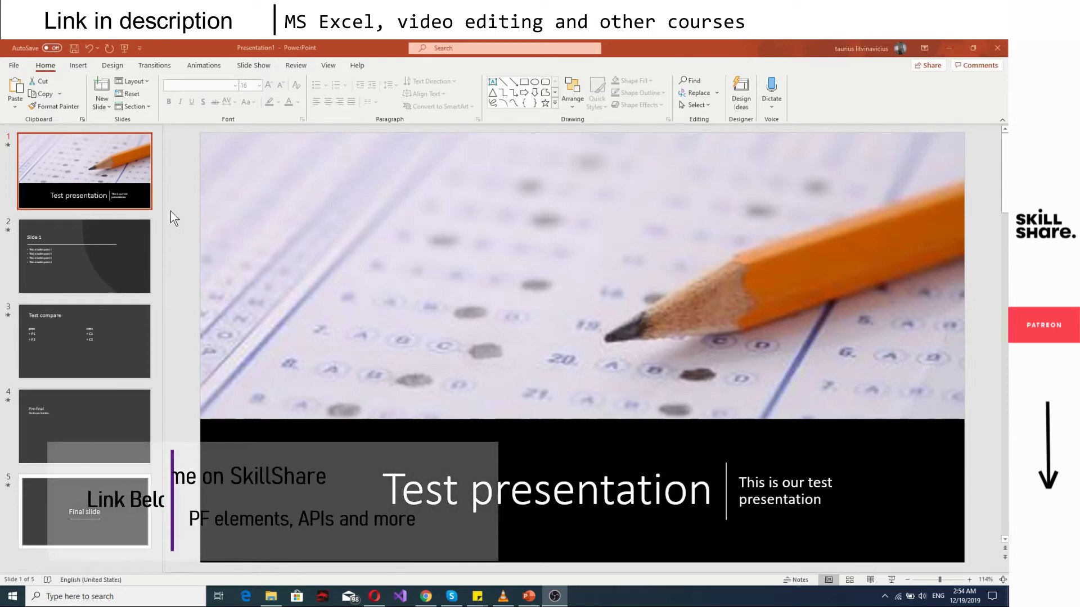
- Run the slideshow from the beginning through Test compare, Pre-final and Final slides, then exit
click(126, 50)
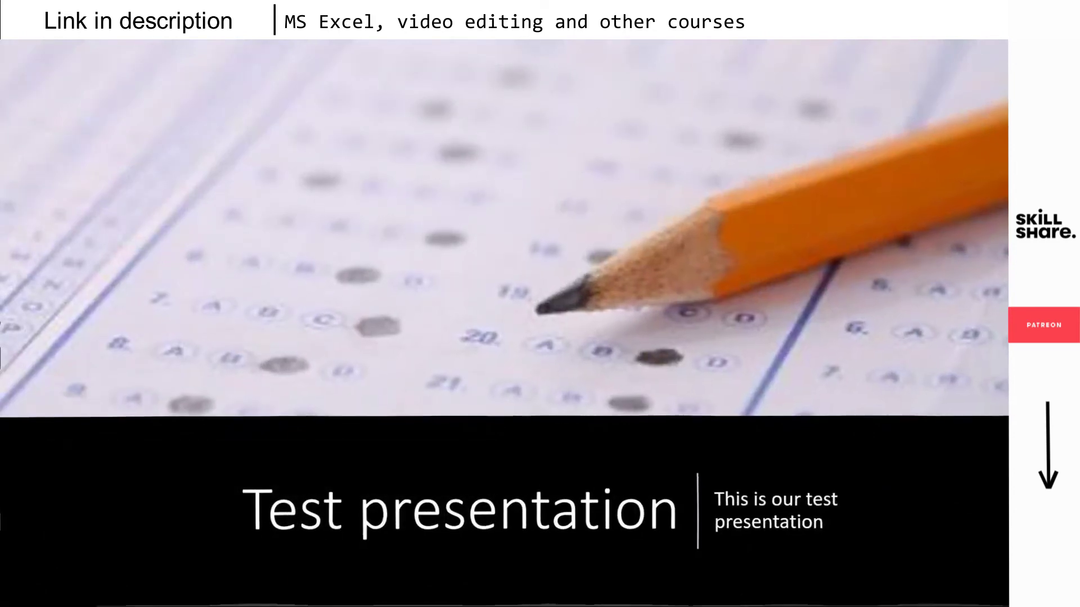
key(Right)
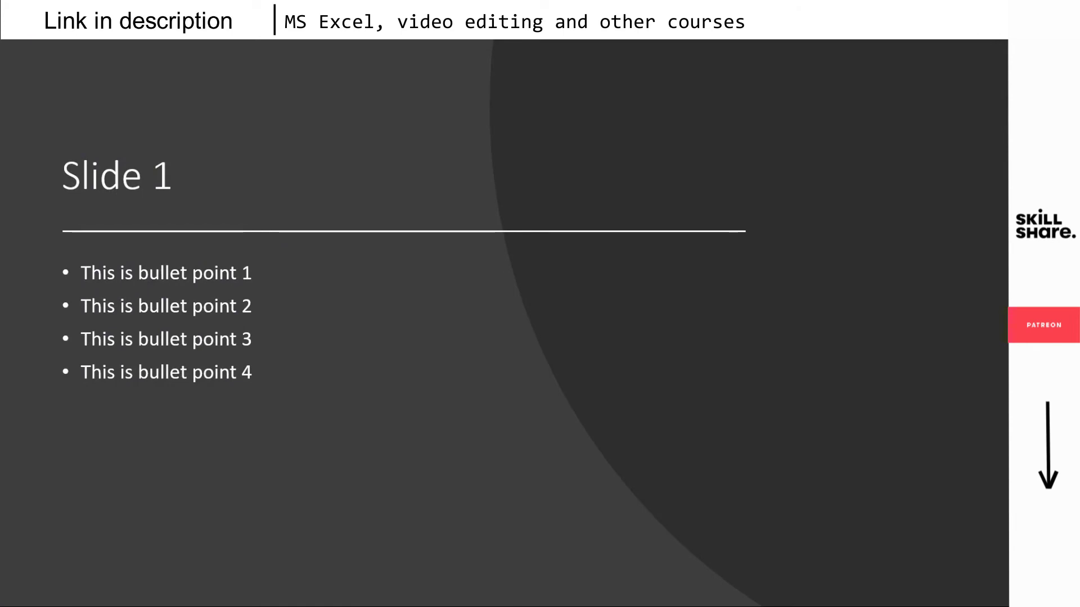
key(Right)
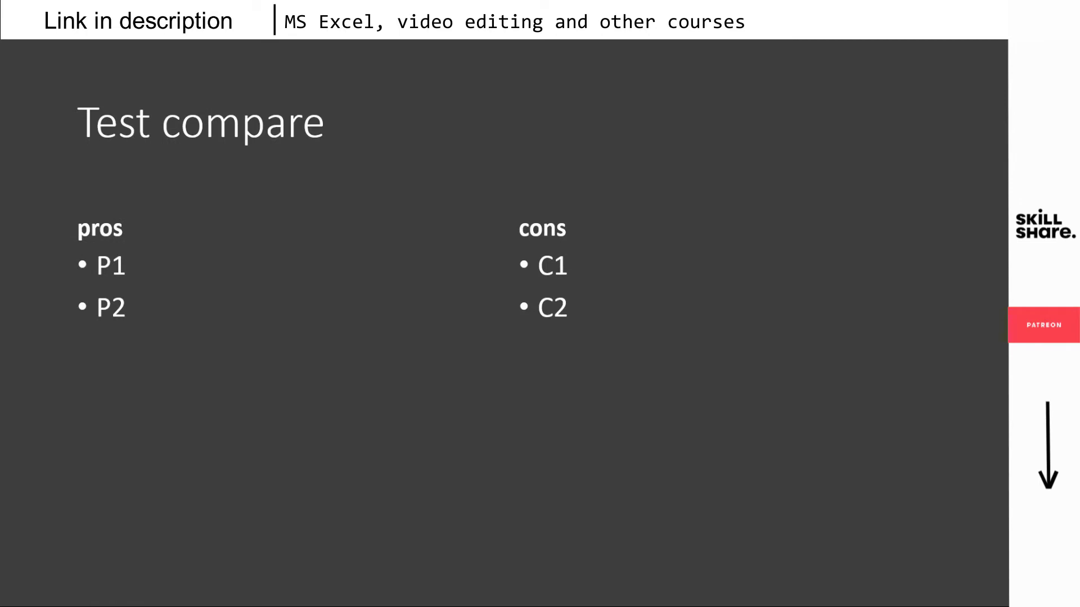
key(Right)
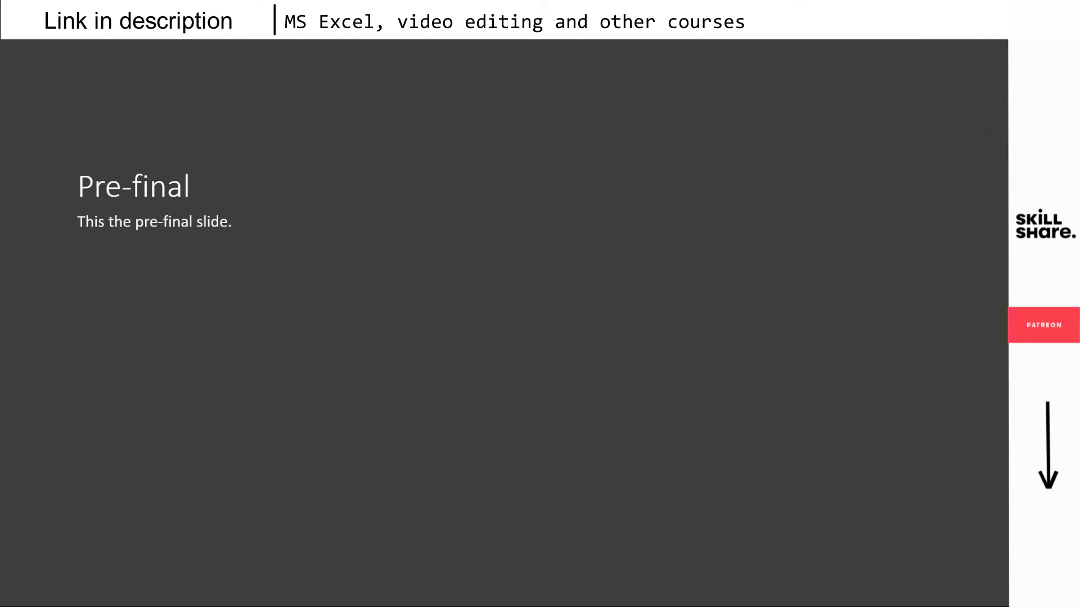
key(Right)
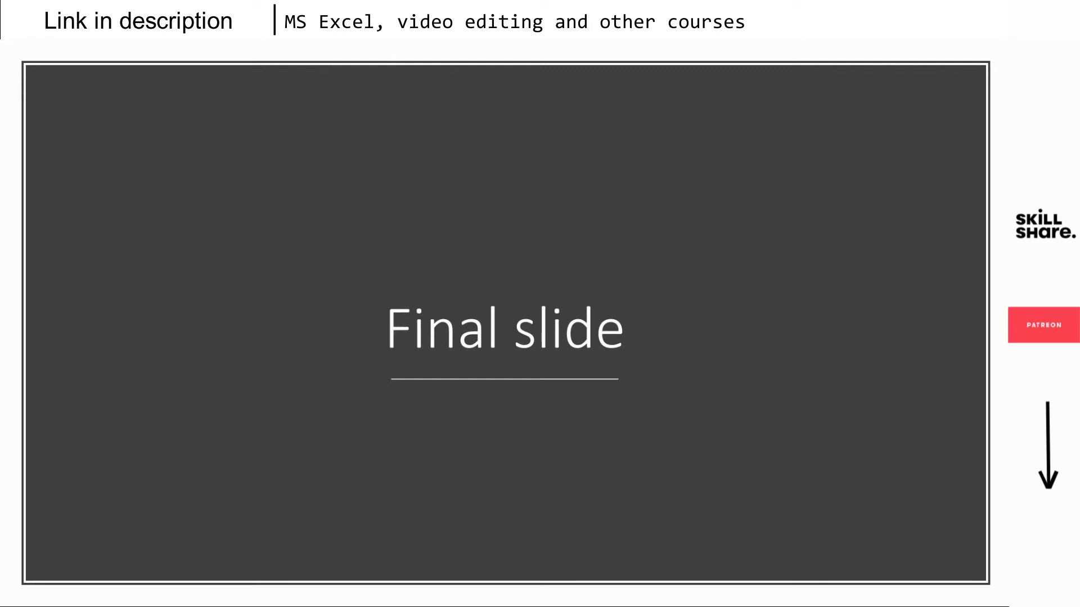
key(Escape)
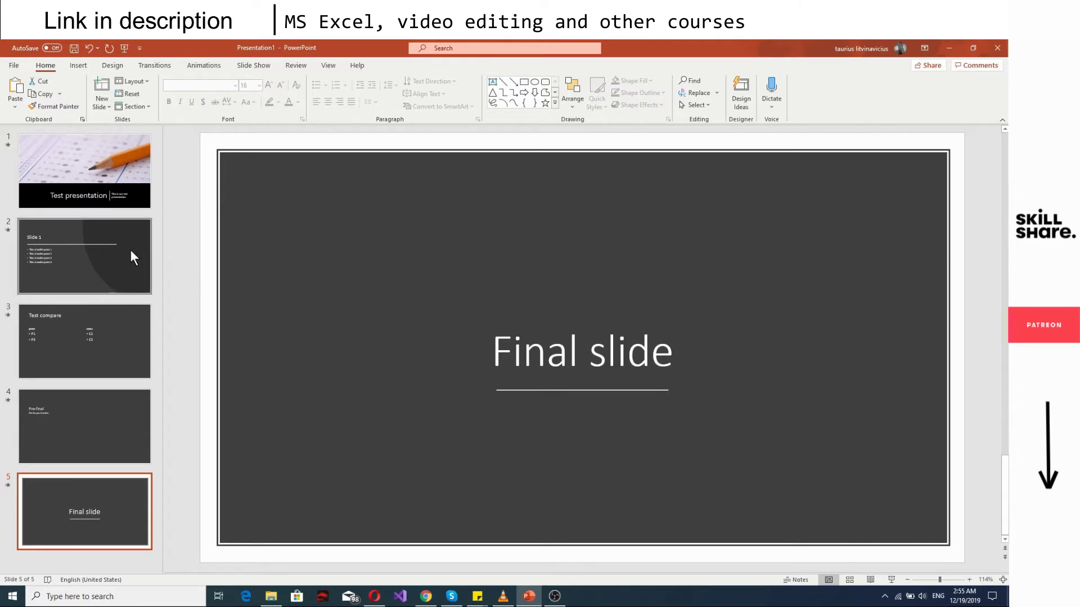
- Select slide 2 ('Slide 1') and show its Transitions options
click(102, 254)
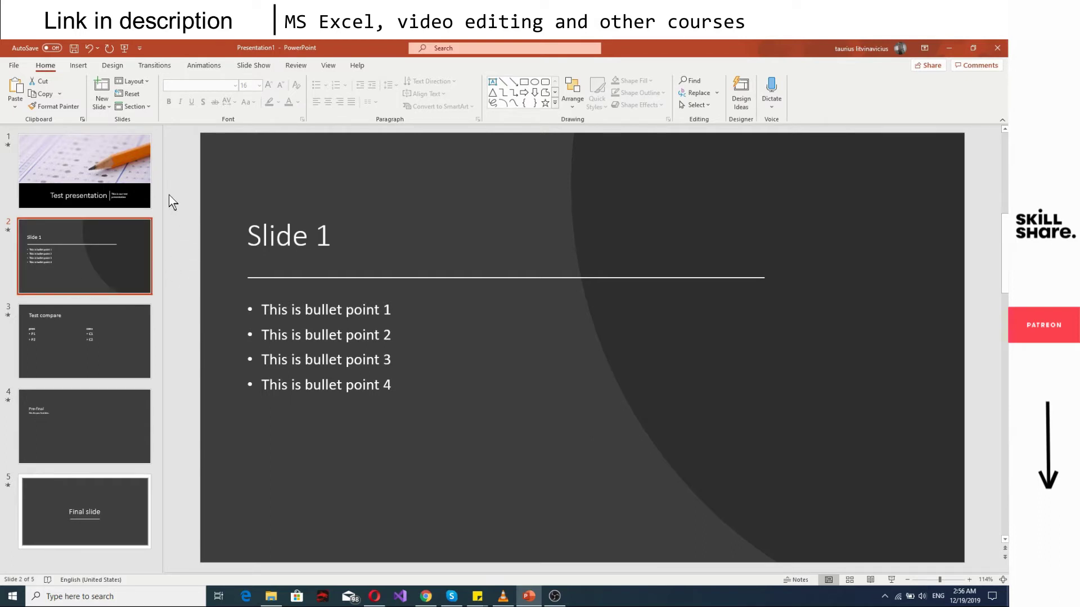
click(153, 66)
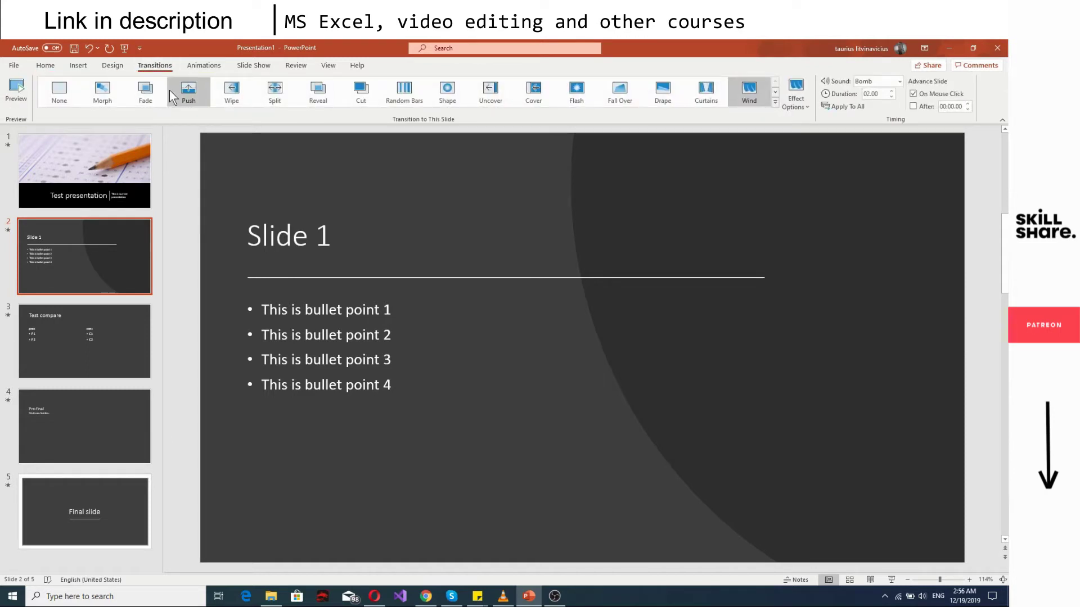
- Preview Wipe, Reveal and Shape, then apply Fall Over with 02.00 duration
click(234, 94)
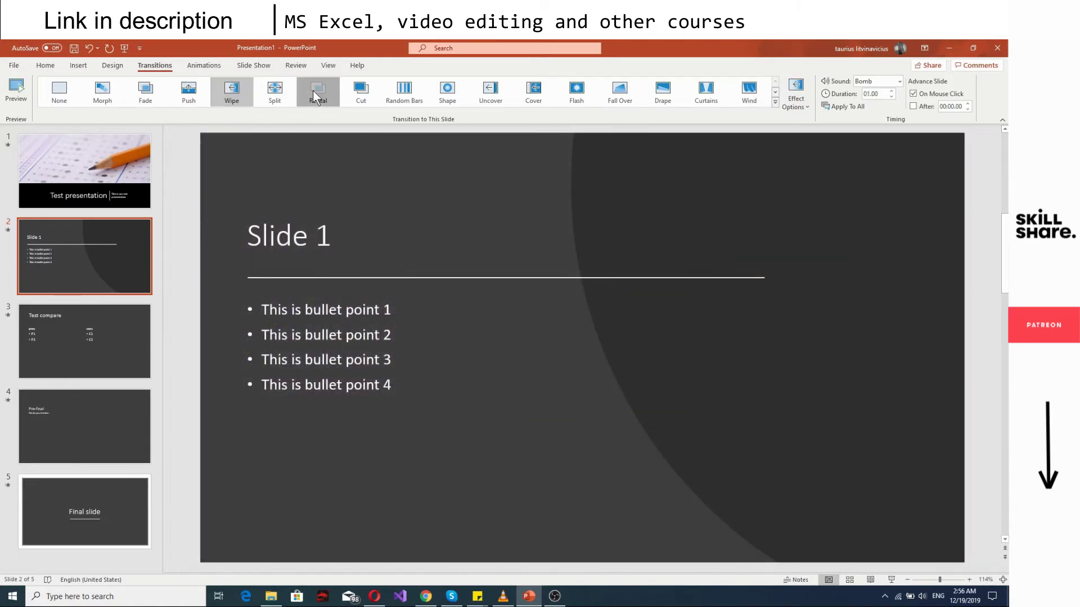
click(314, 91)
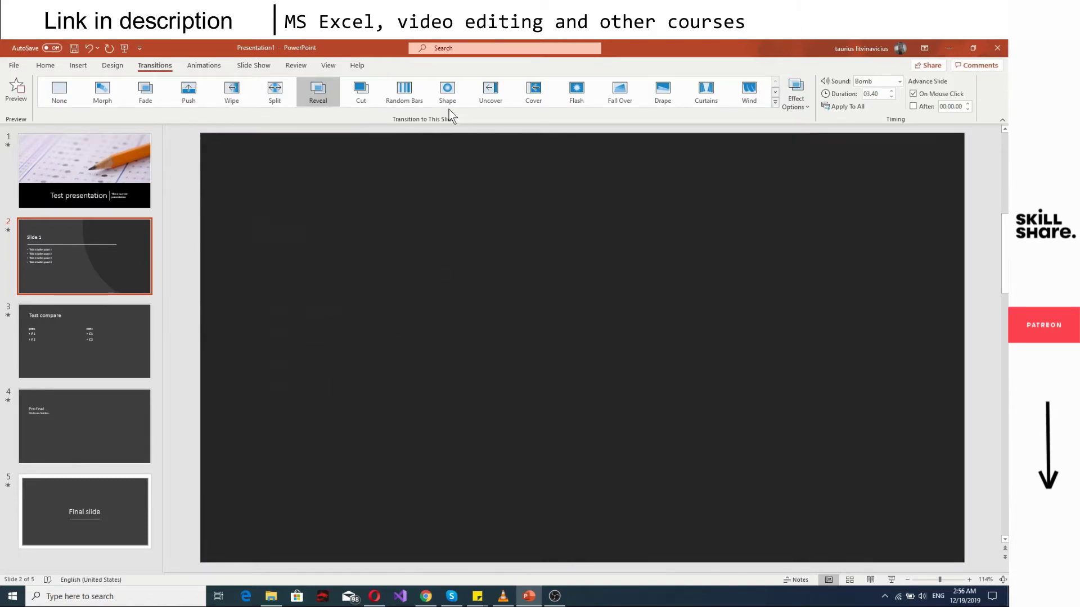
click(450, 93)
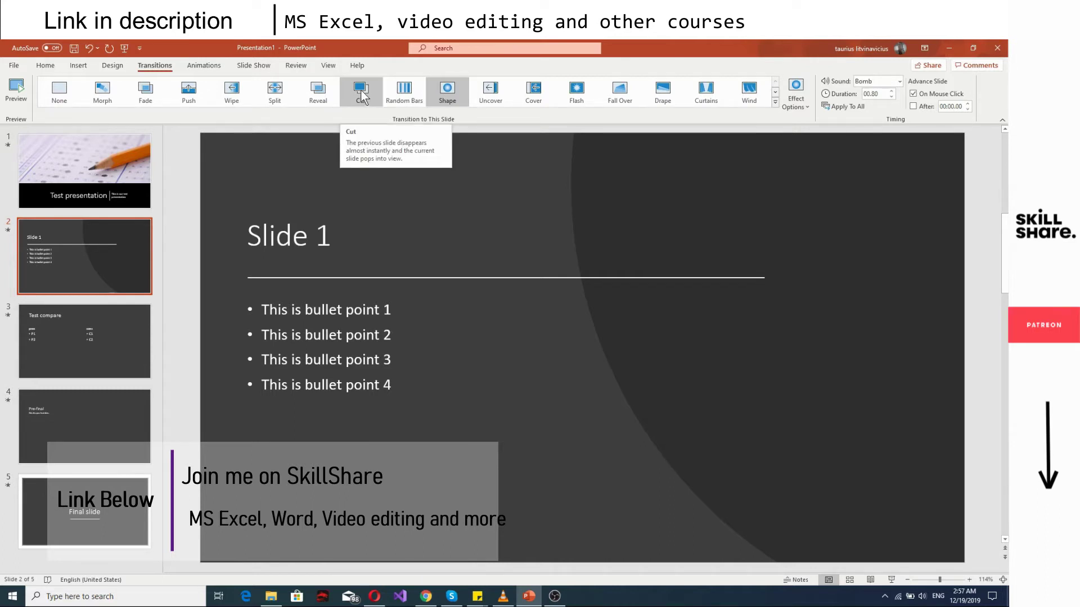
click(624, 97)
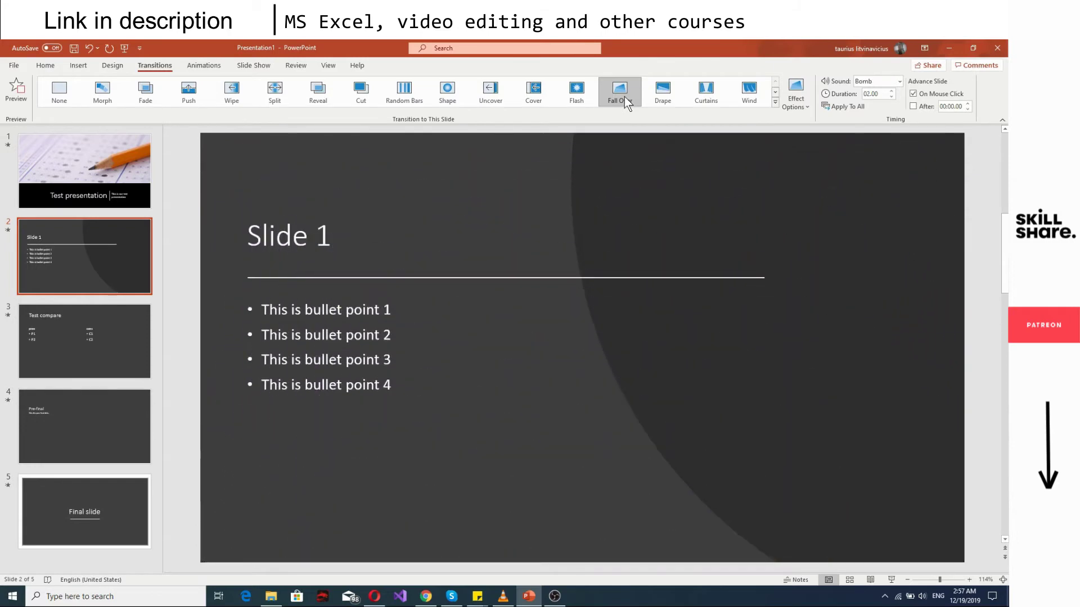
click(796, 106)
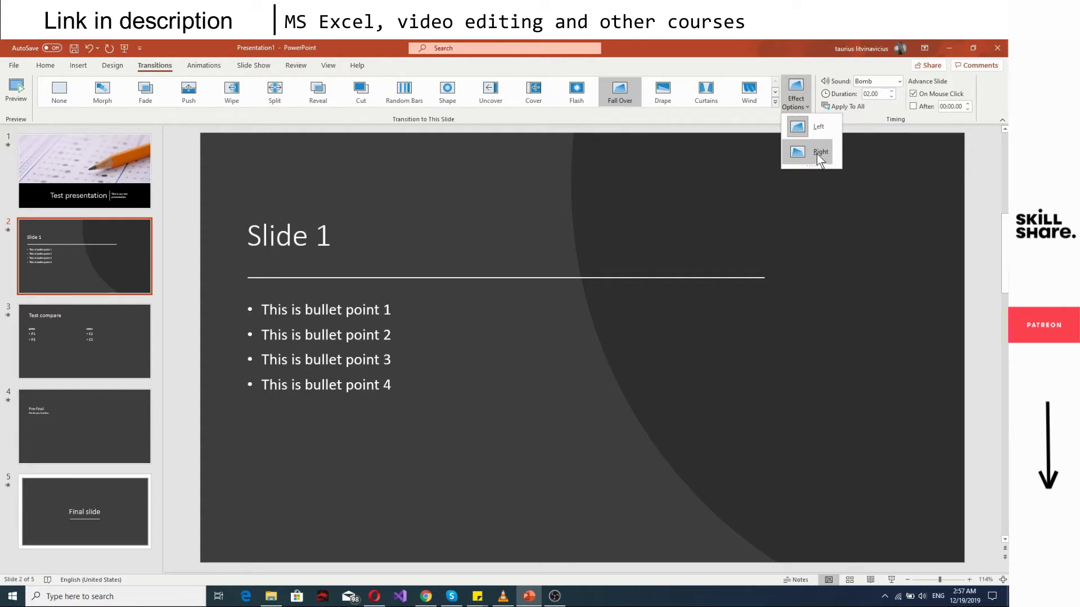
click(779, 65)
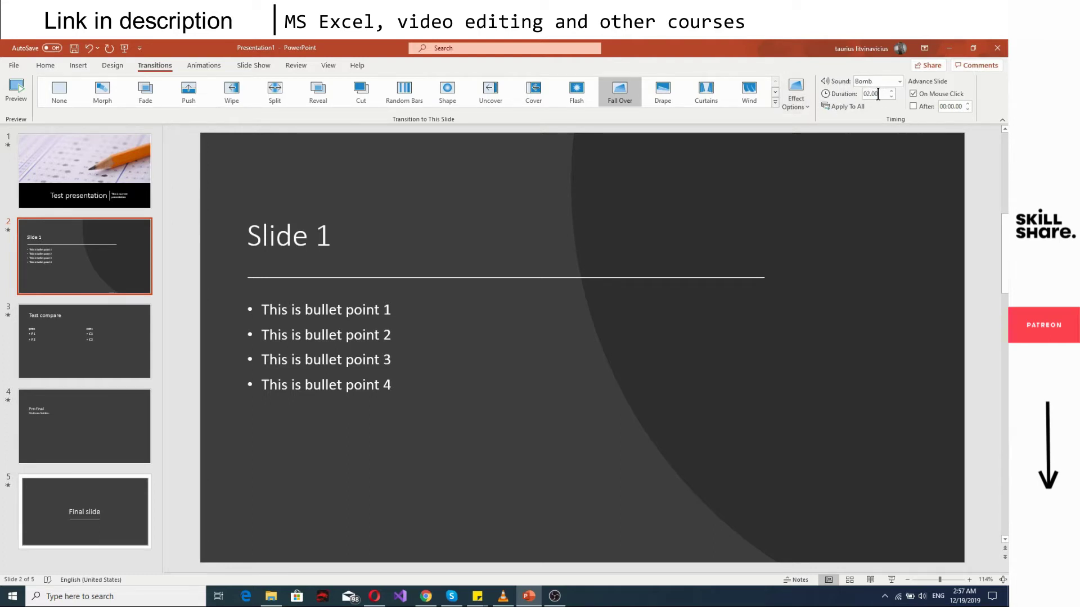
- Set the Fall Over transition's sound to No Sound
click(900, 82)
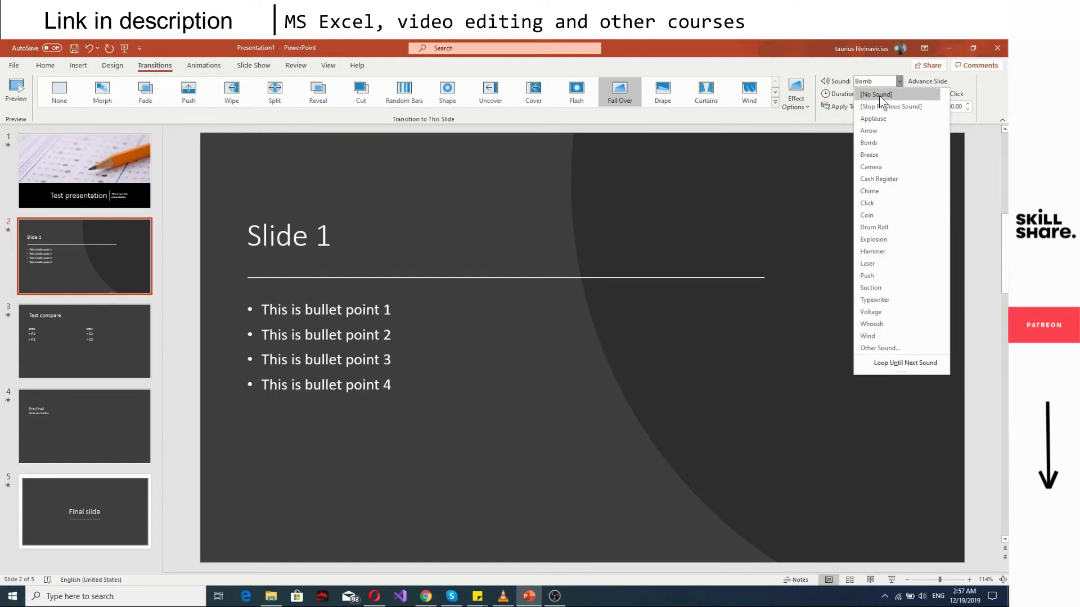
click(879, 95)
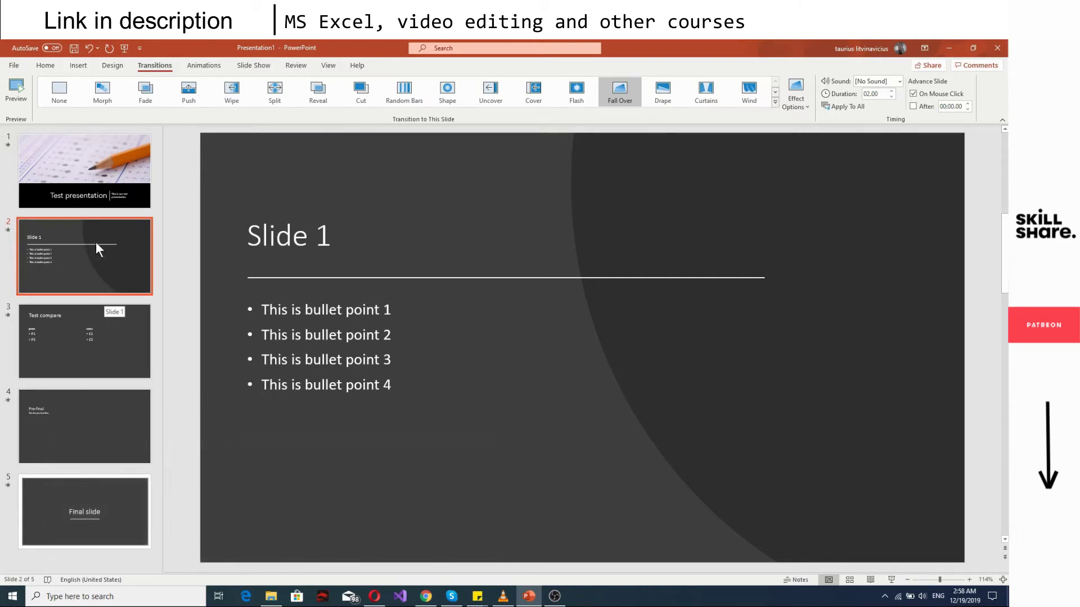
- Apply Zoom from the full transitions gallery, then replace it with Prestige
click(776, 103)
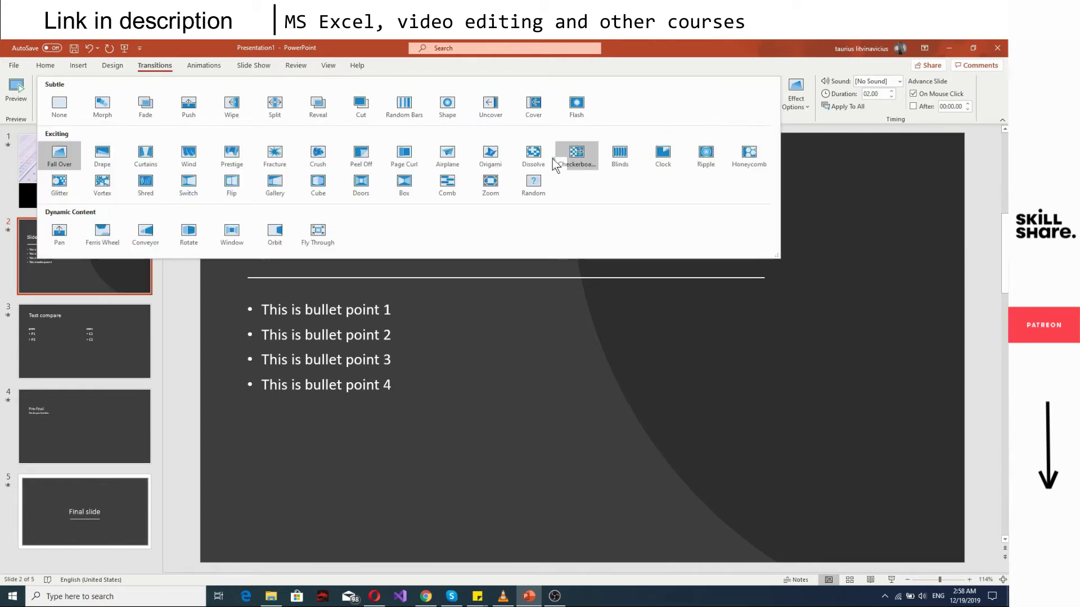
click(499, 189)
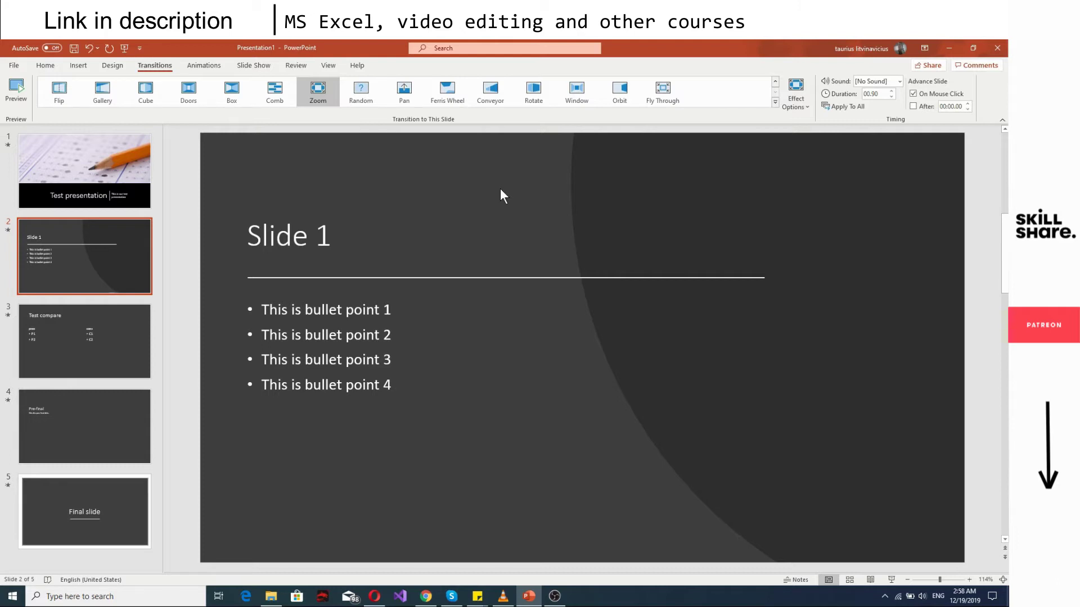
click(774, 103)
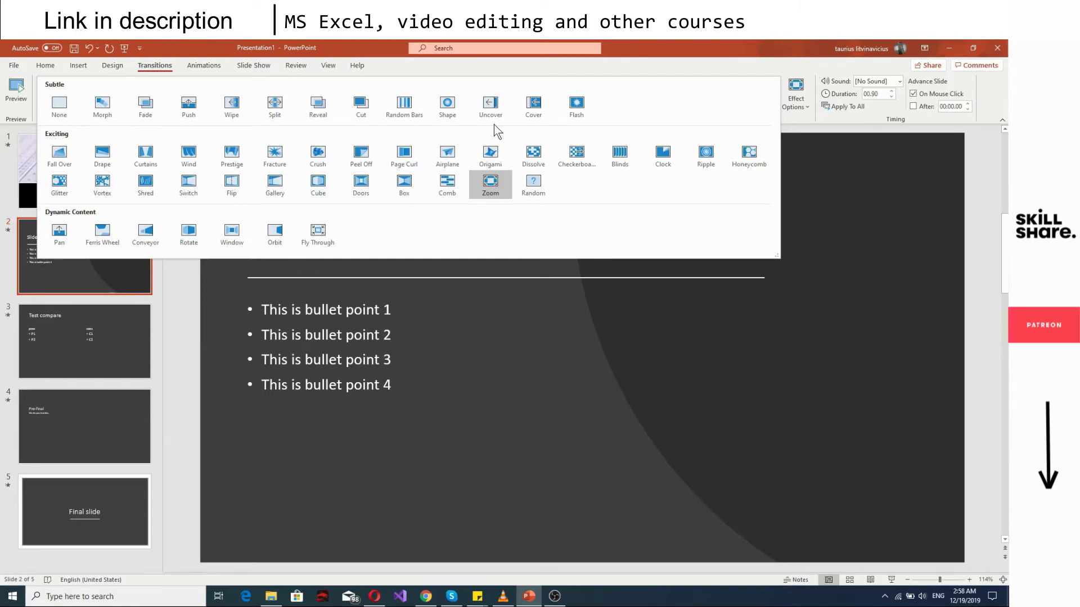
click(232, 165)
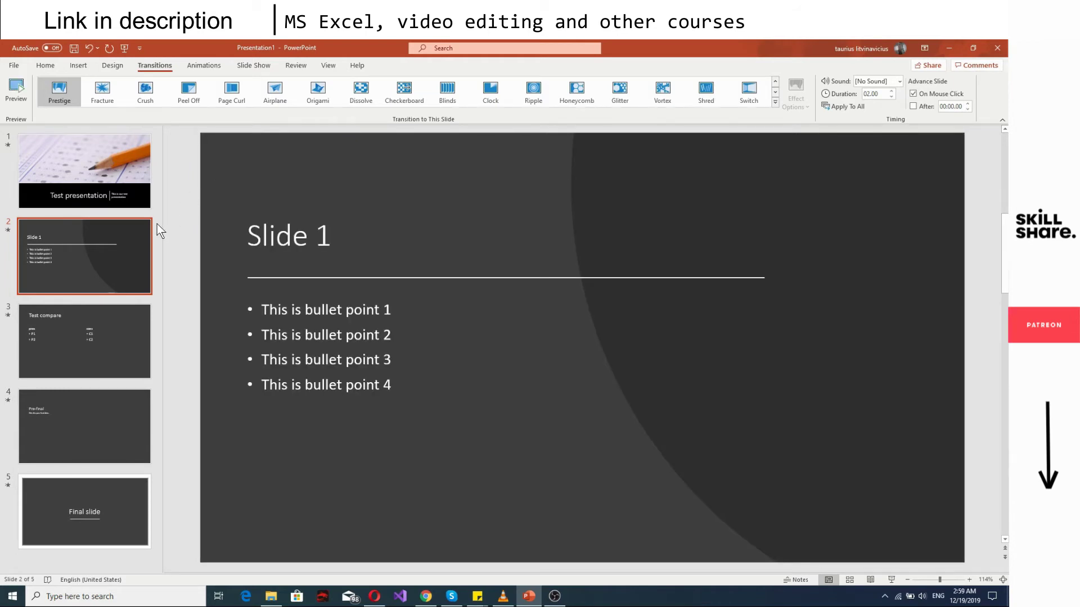
- Replace slide 3 'Test compare' transition with Uncover from the Subtle group
click(116, 333)
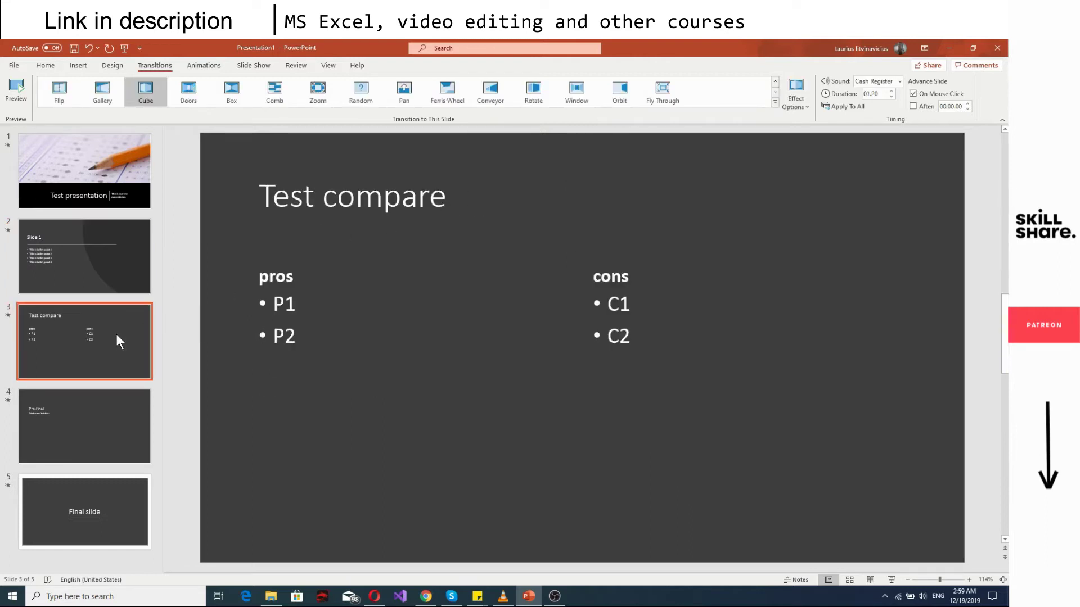
click(775, 103)
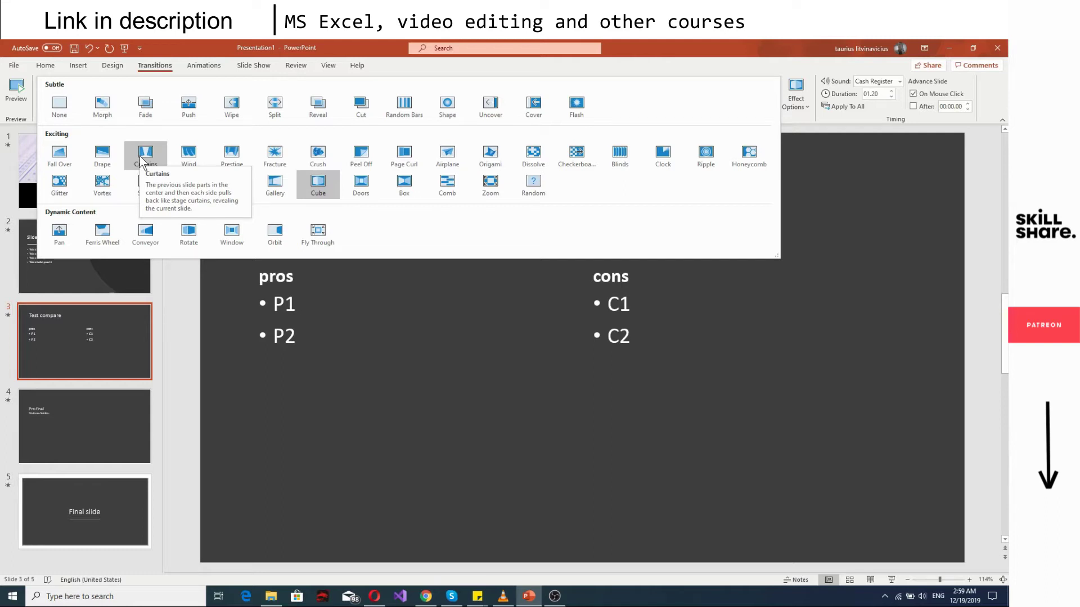
click(495, 112)
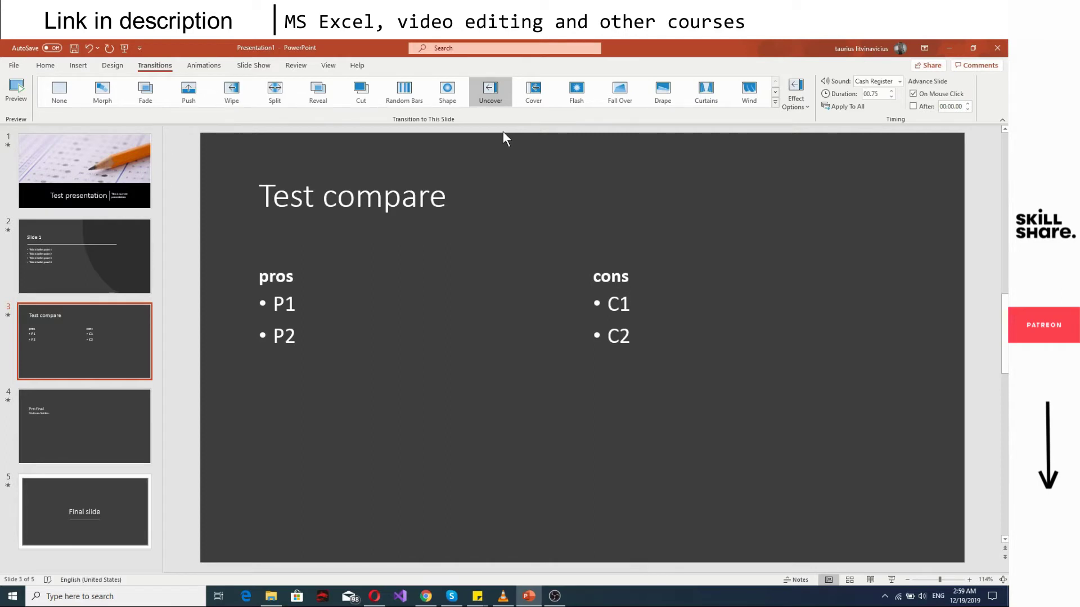
- Give slide 4, 'Pre-final', the Uncover transition
click(99, 461)
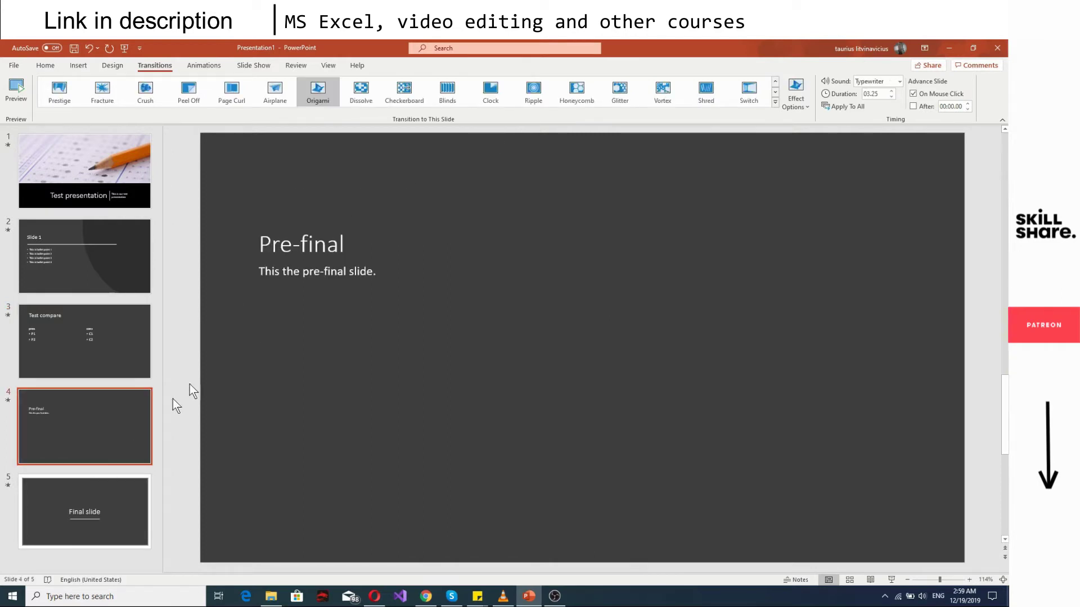
click(775, 102)
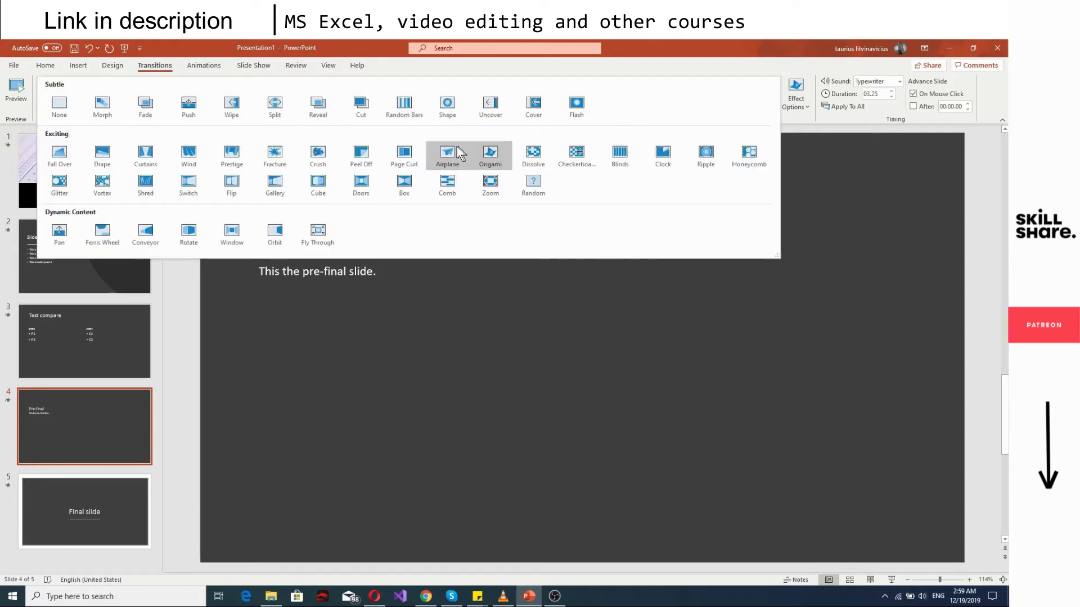
click(495, 116)
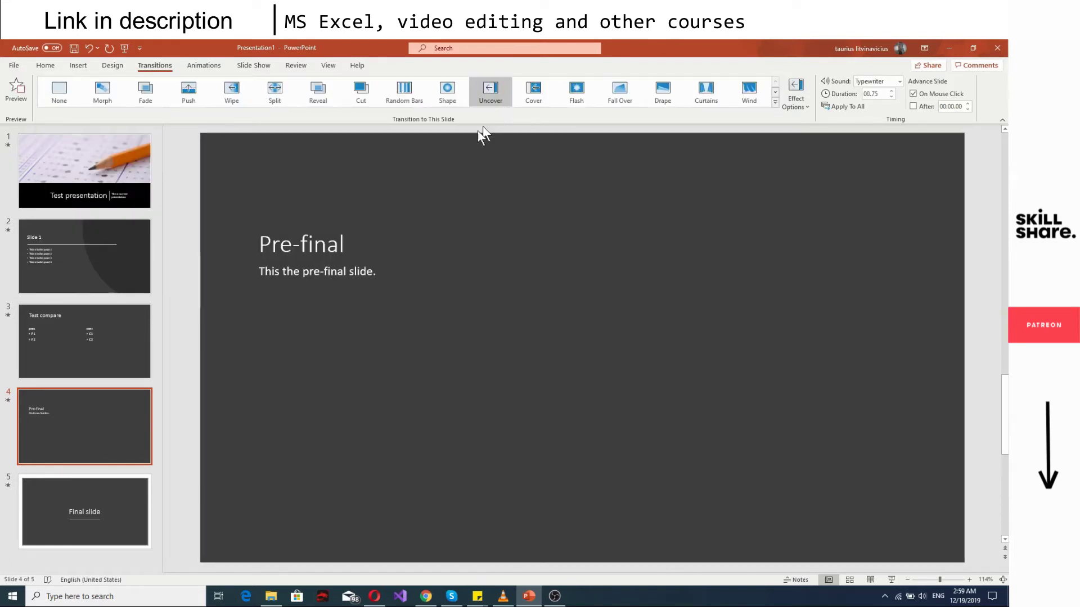
- Move through the slide thumbnails to the Final slide (slide 5)
click(127, 333)
click(91, 413)
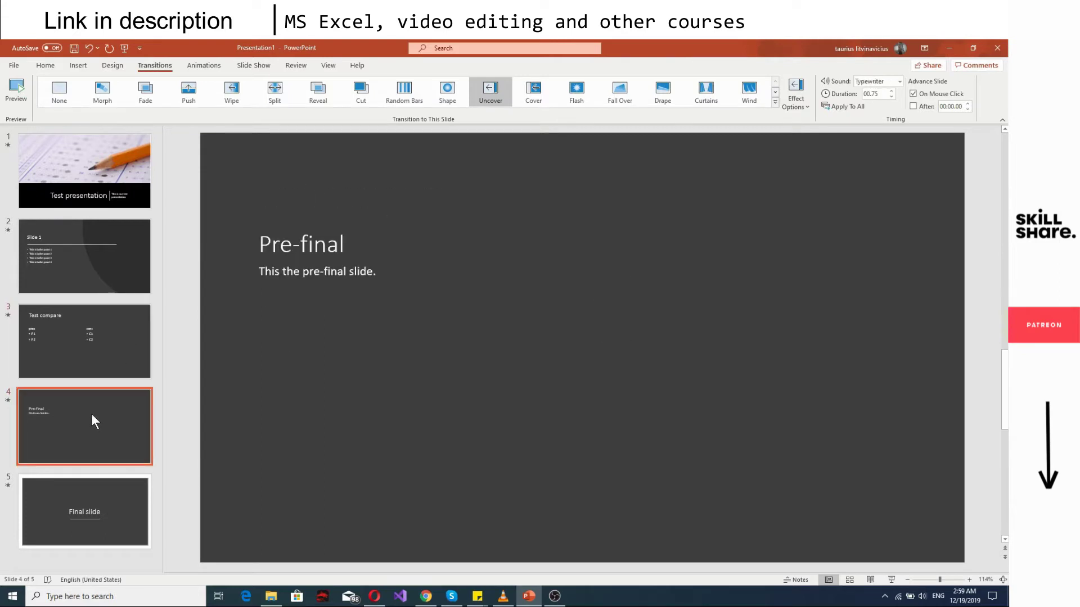
click(99, 489)
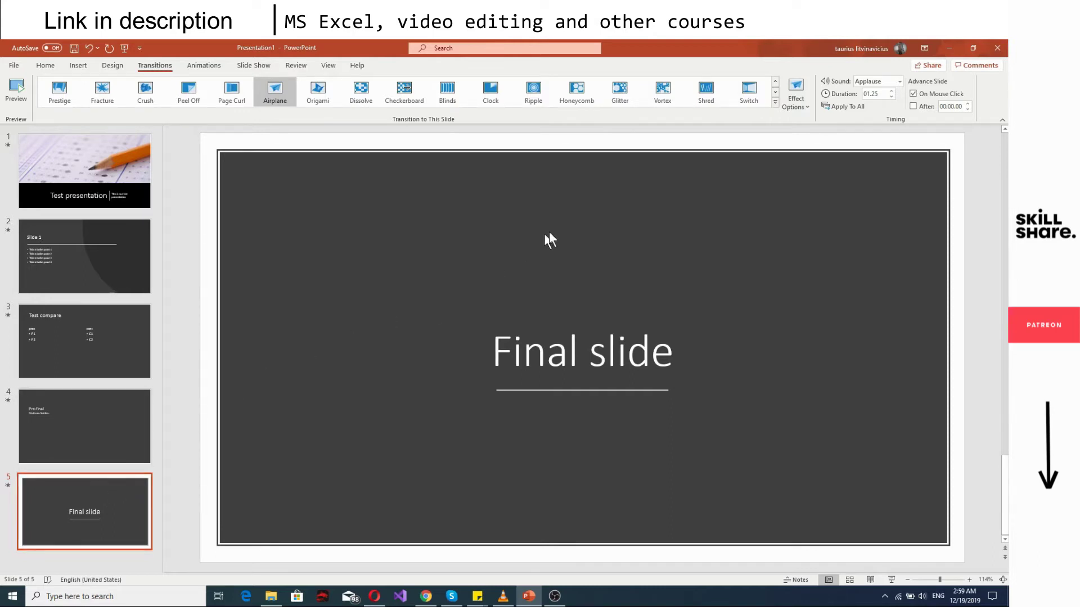
- Give the Final slide the Zoom transition with the In effect and No Sound
click(775, 105)
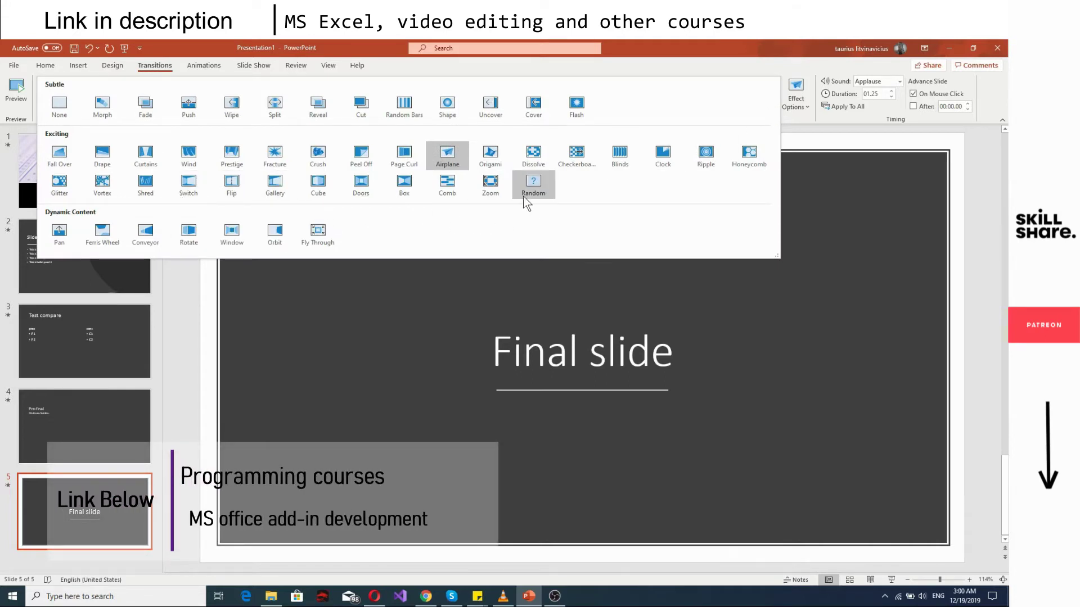
click(471, 188)
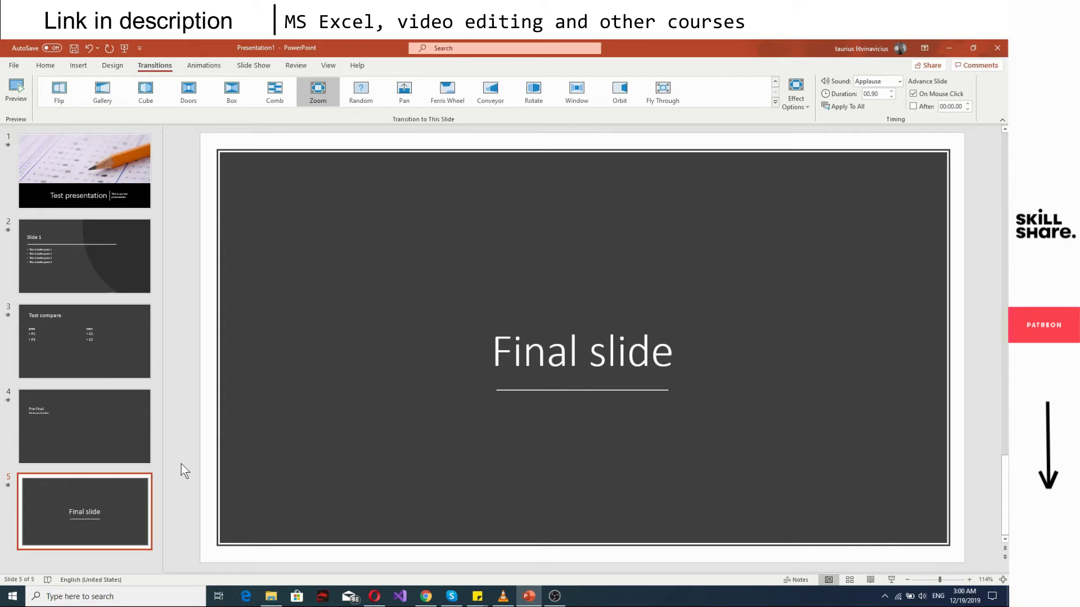
click(797, 102)
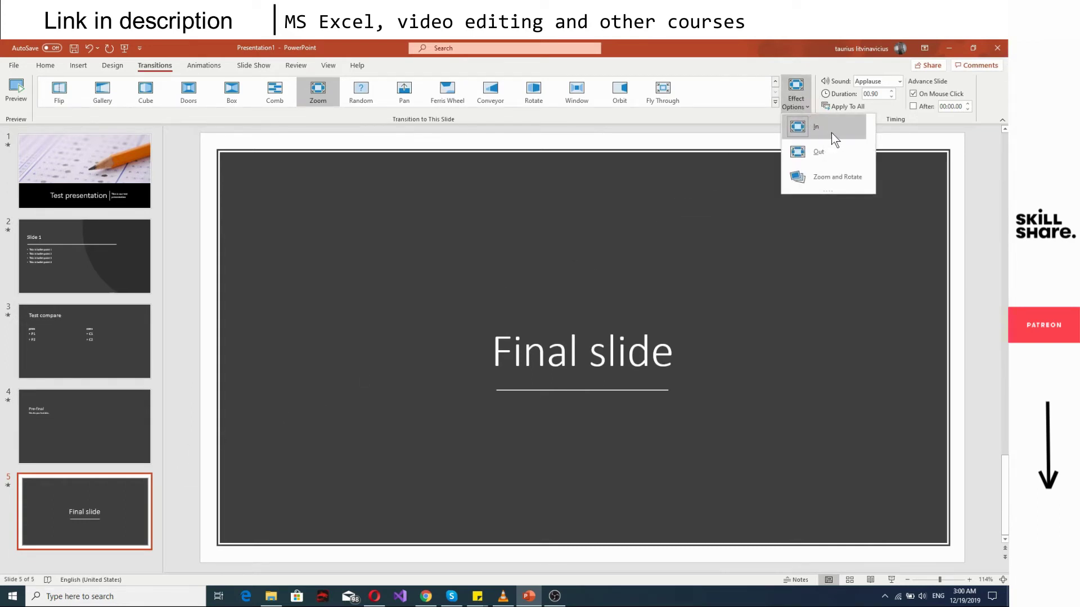
click(824, 157)
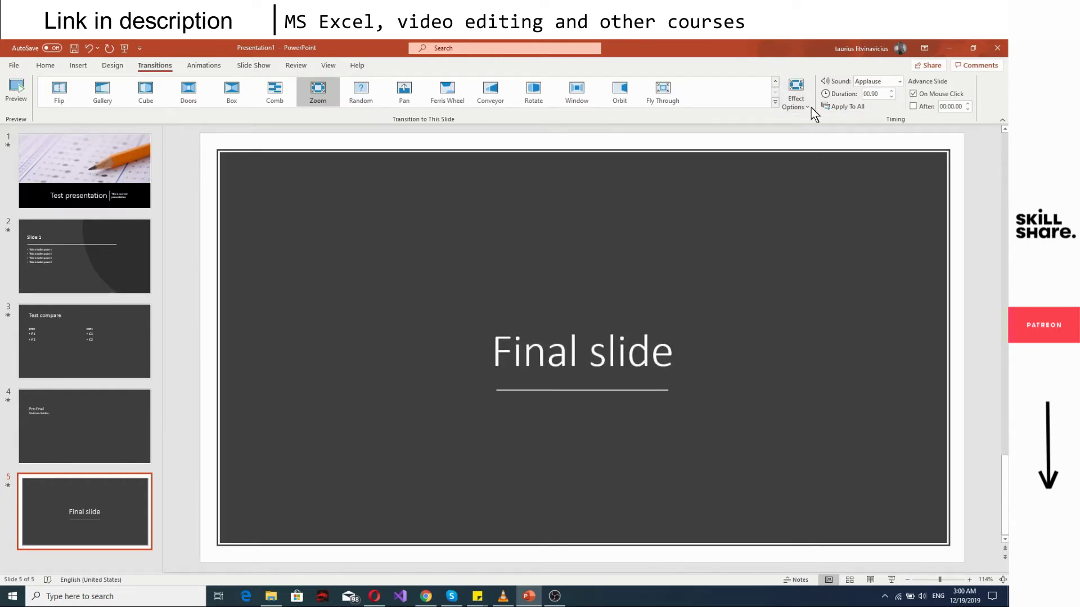
click(810, 107)
click(827, 133)
click(899, 81)
click(893, 93)
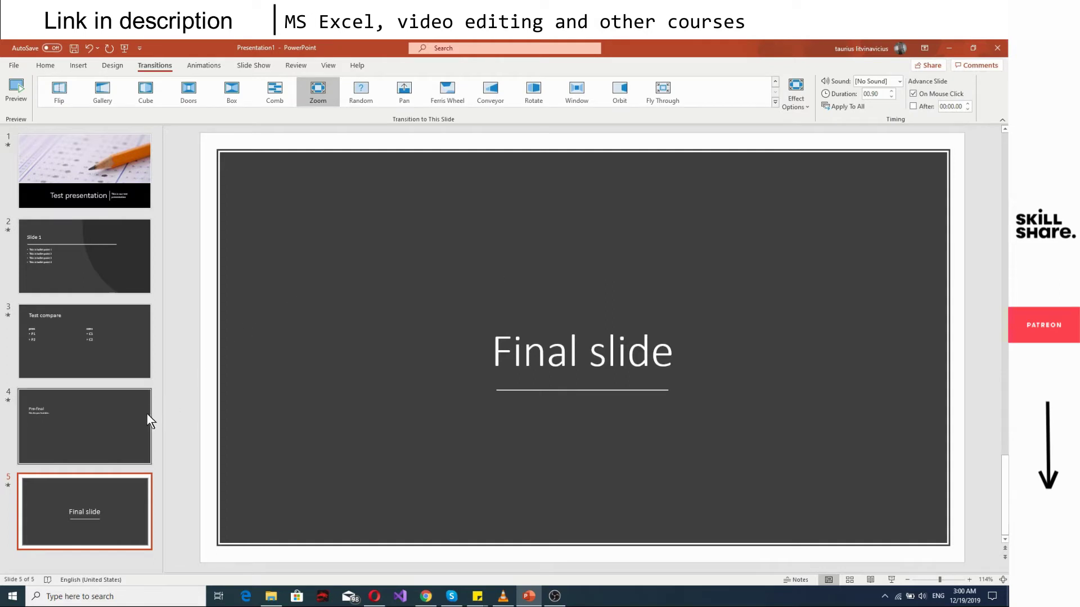
- Set the Pre-final slide's transition sound to No Sound instead of Typewriter
click(123, 414)
click(899, 82)
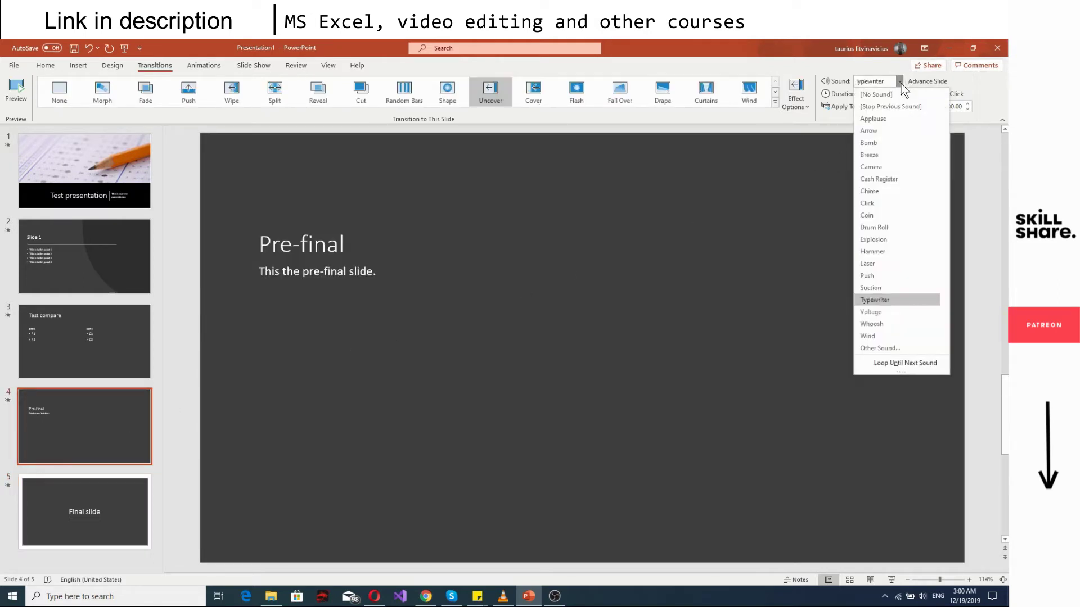
click(888, 97)
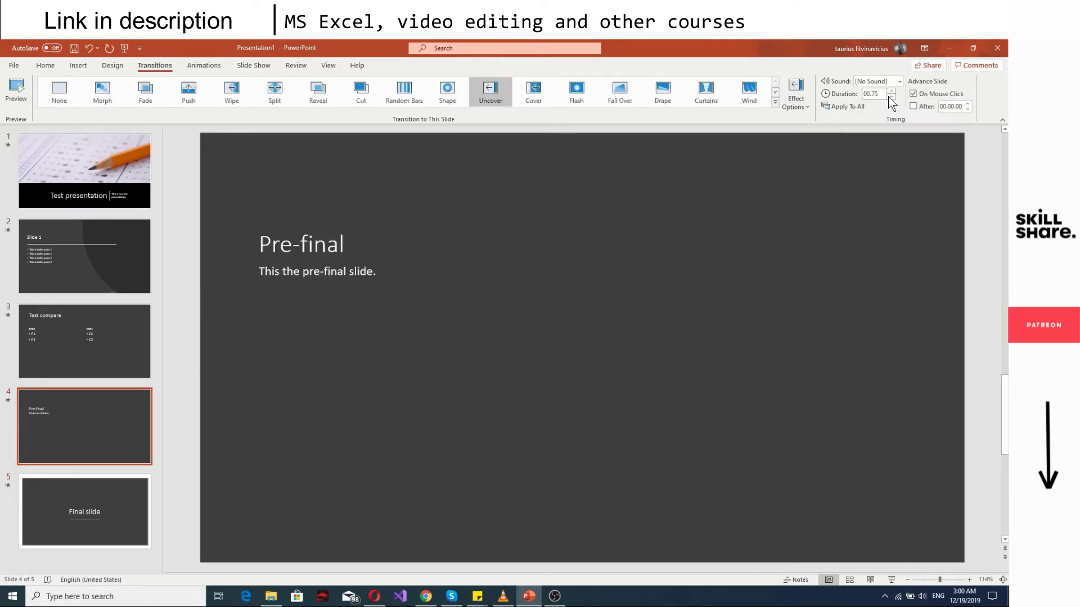
- Set the Test compare slide's sound to No Sound, then return to the title slide
click(115, 338)
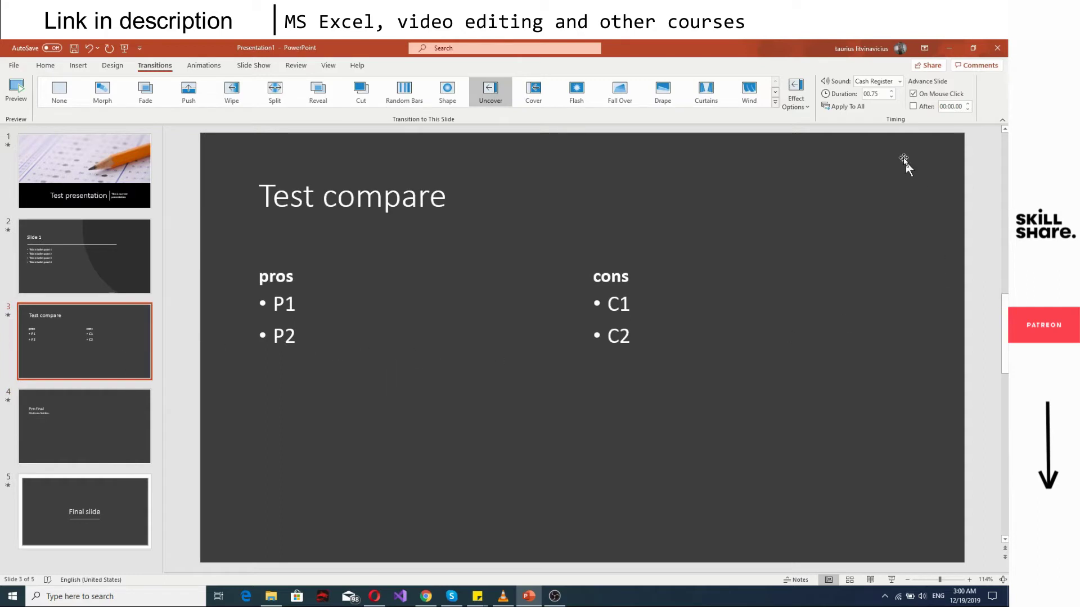
click(898, 81)
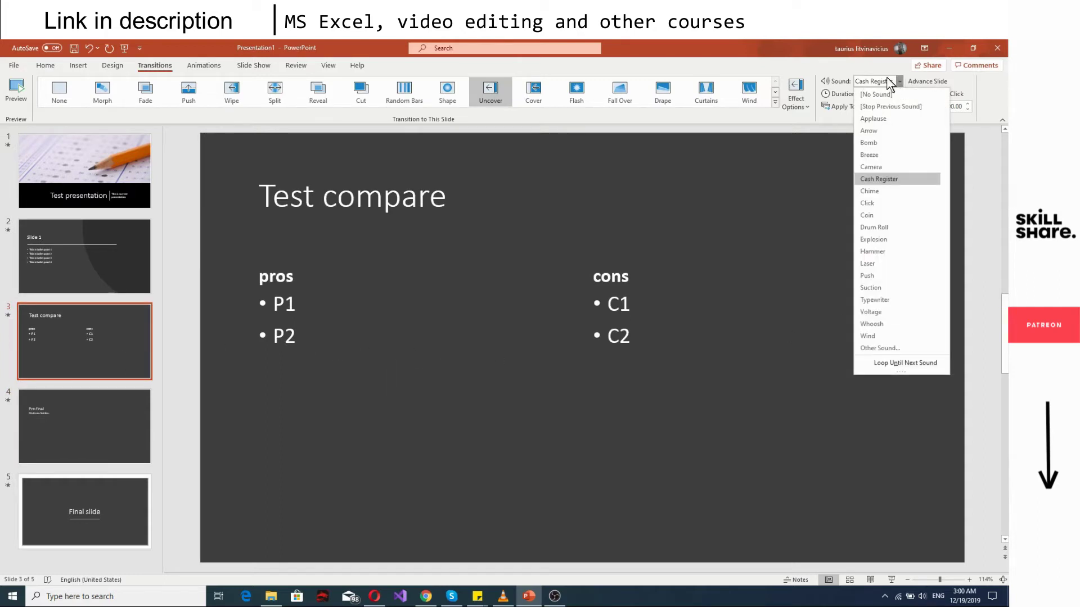
click(874, 94)
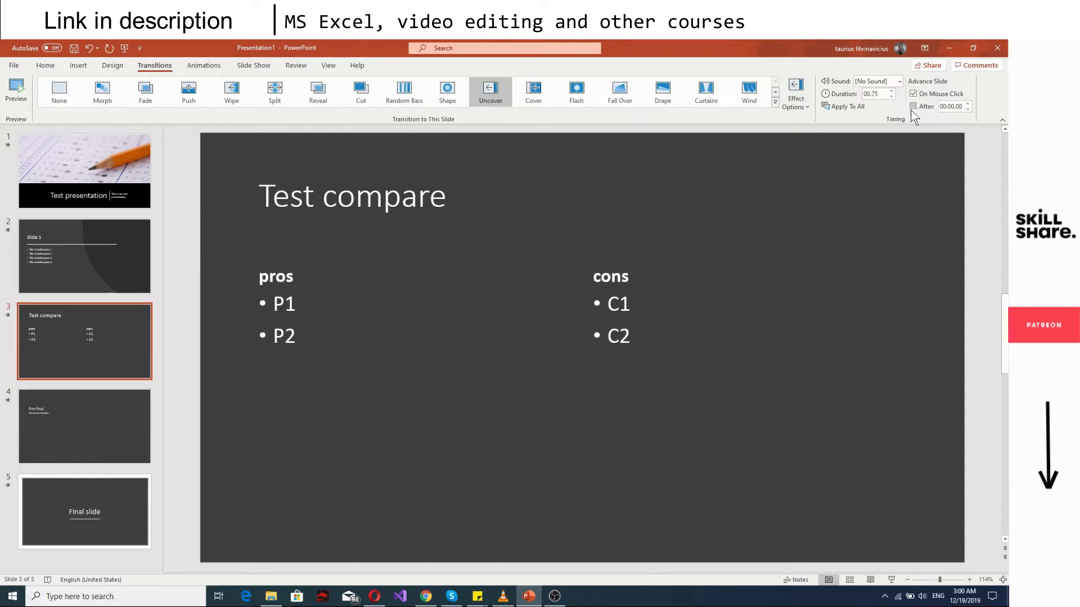
click(75, 279)
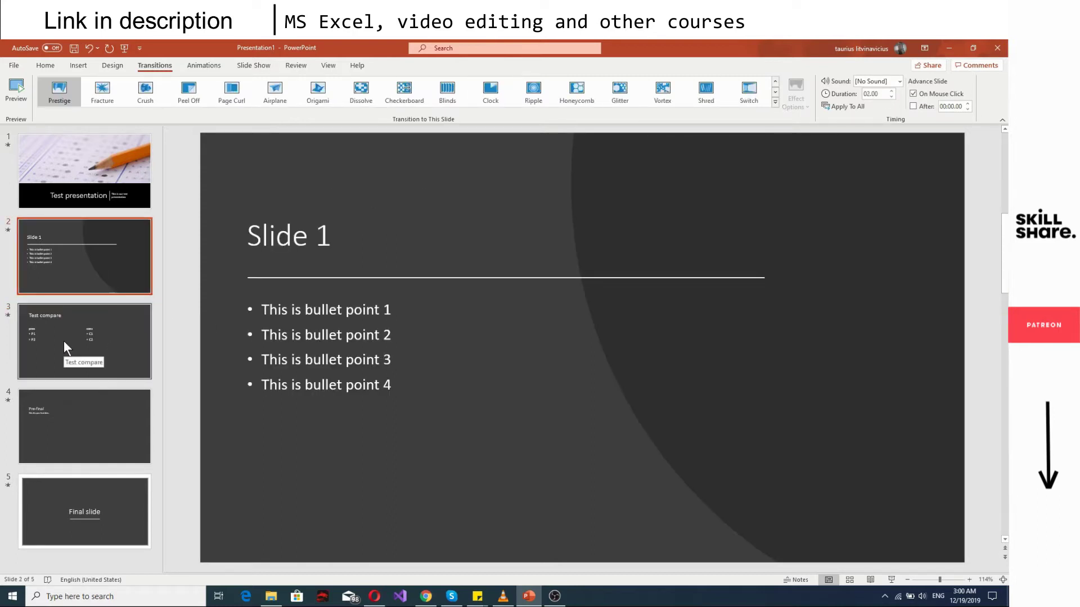
click(86, 187)
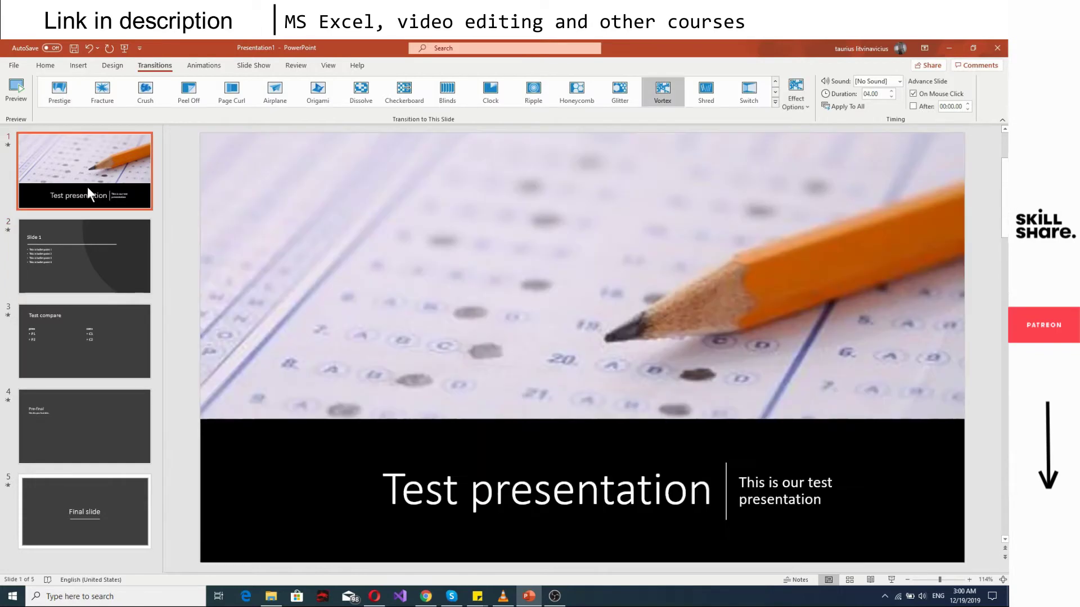
- Play the slide show from the beginning through all five slides, then exit it
click(124, 48)
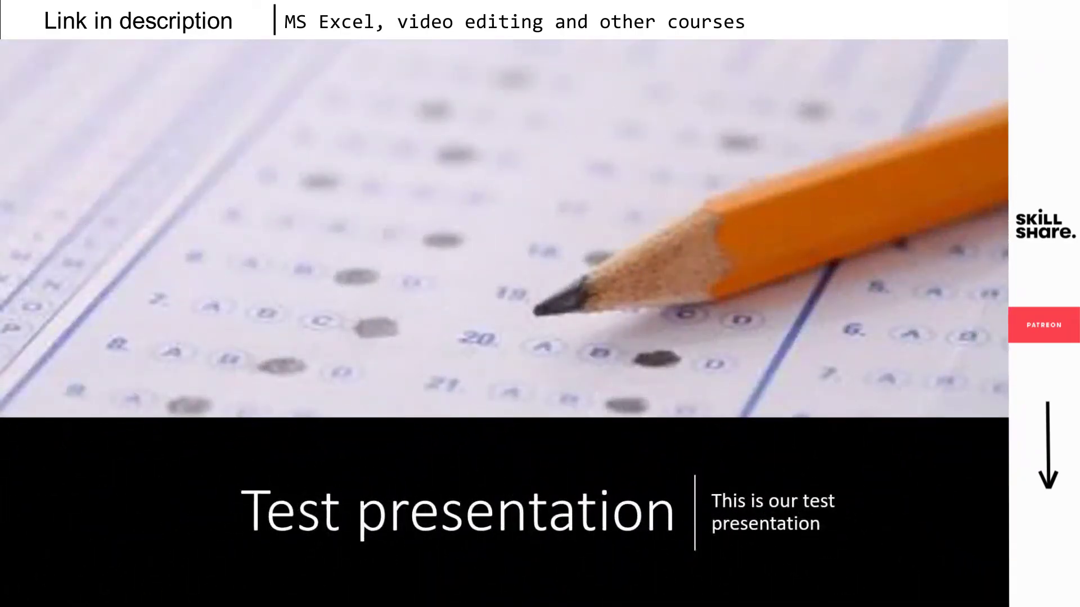
key(Right)
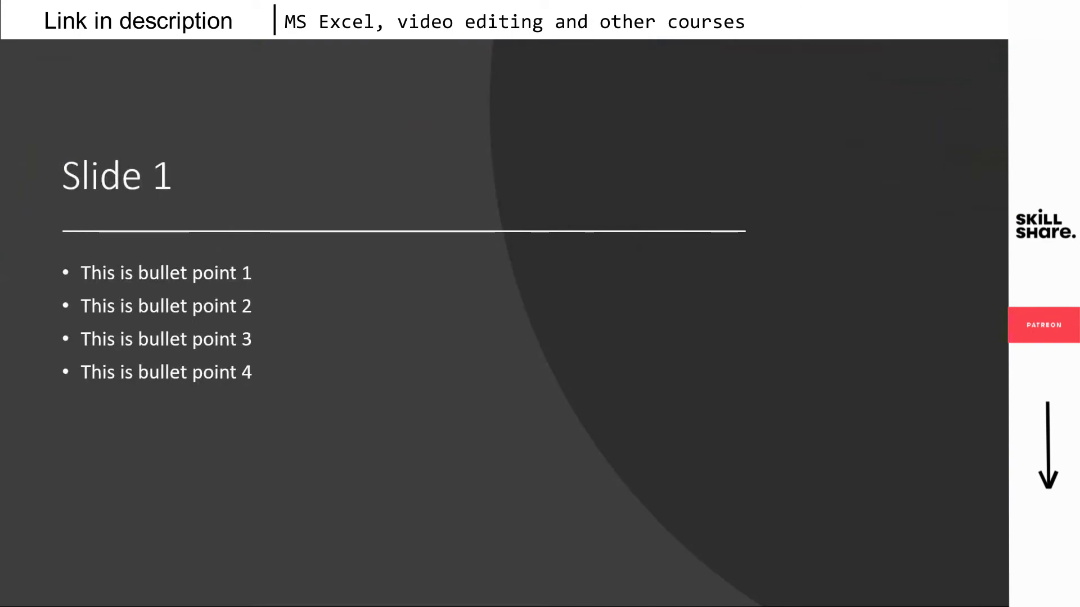
key(Right)
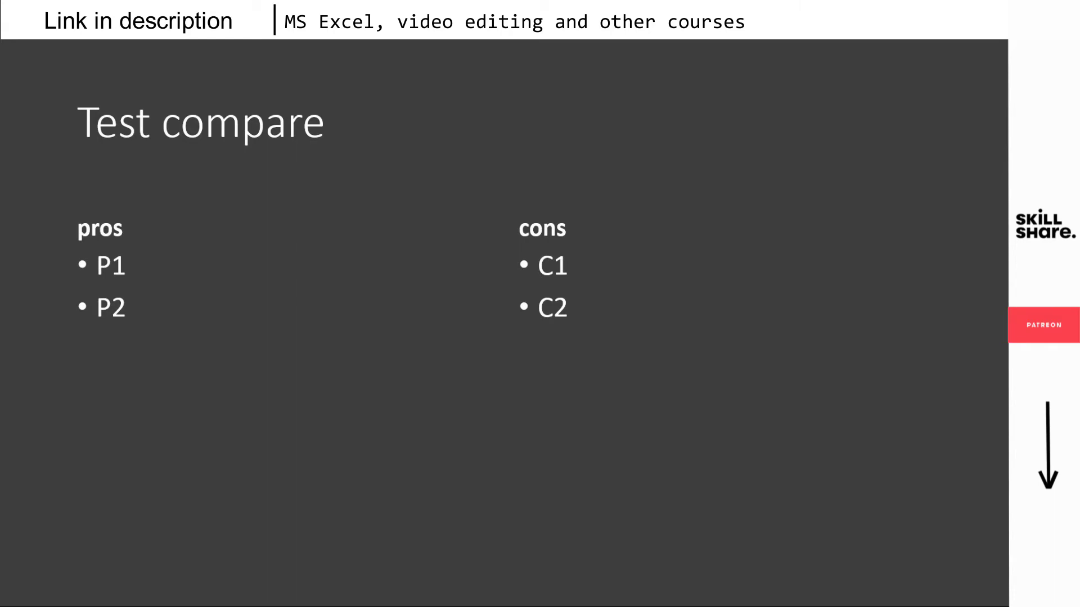
key(Right)
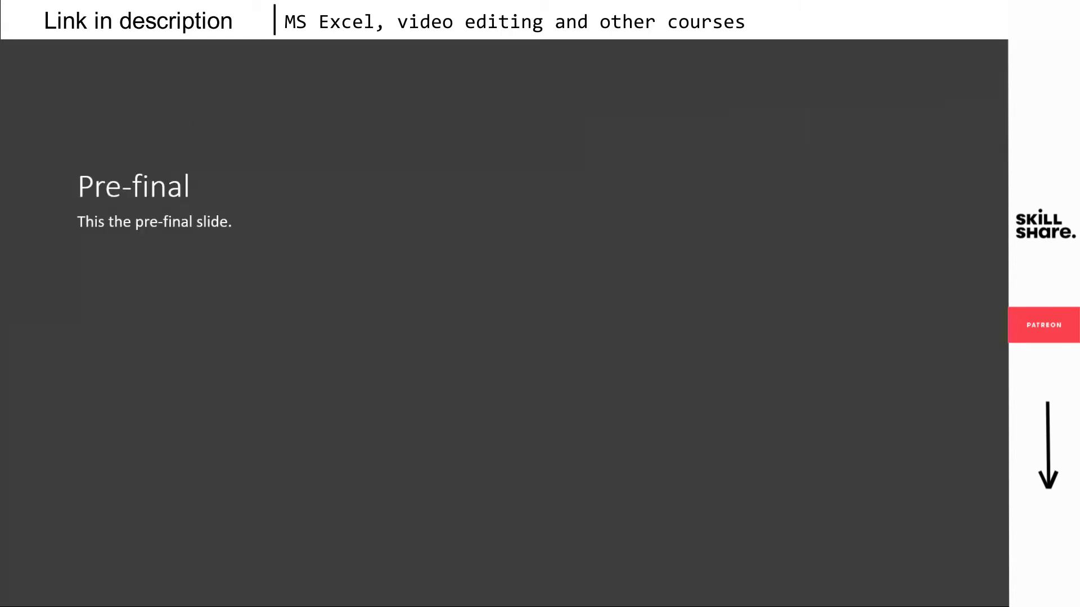
key(Right)
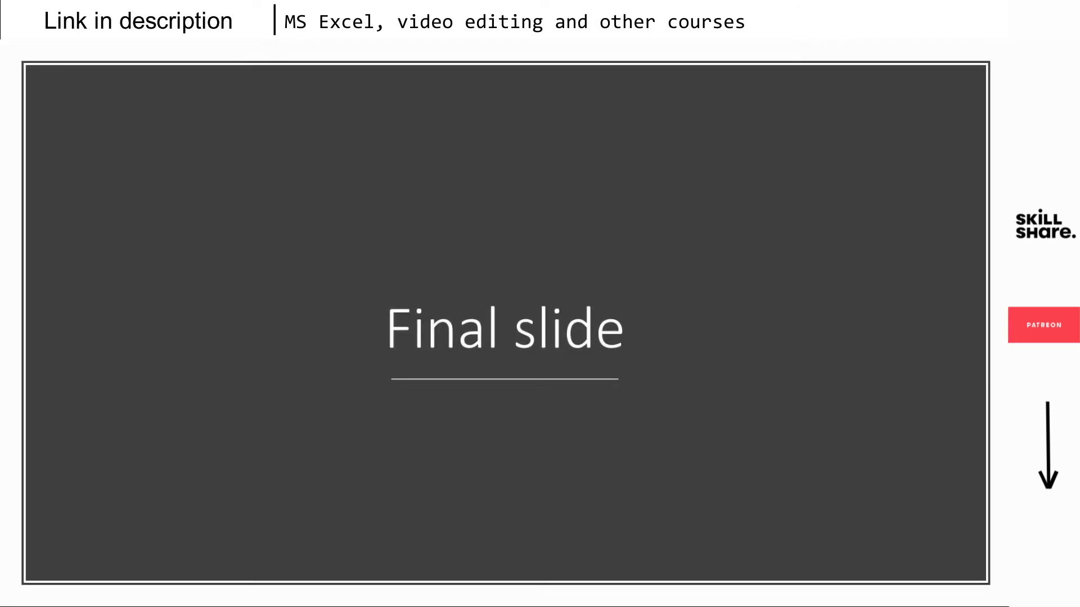
key(Escape)
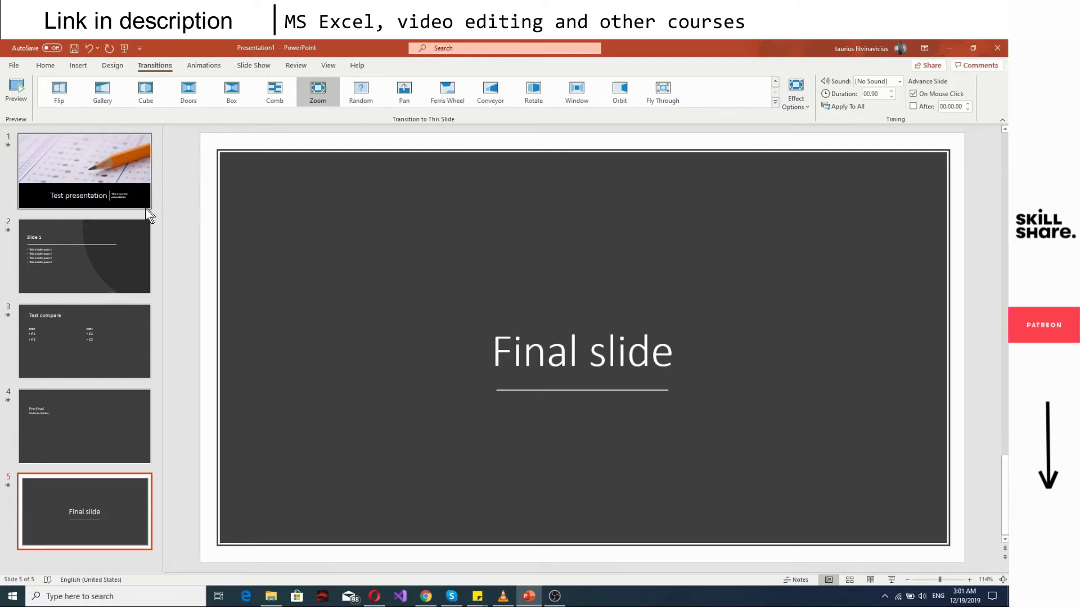
- Make the title slide also advance automatically After 00:01.00, besides on mouse click
click(120, 204)
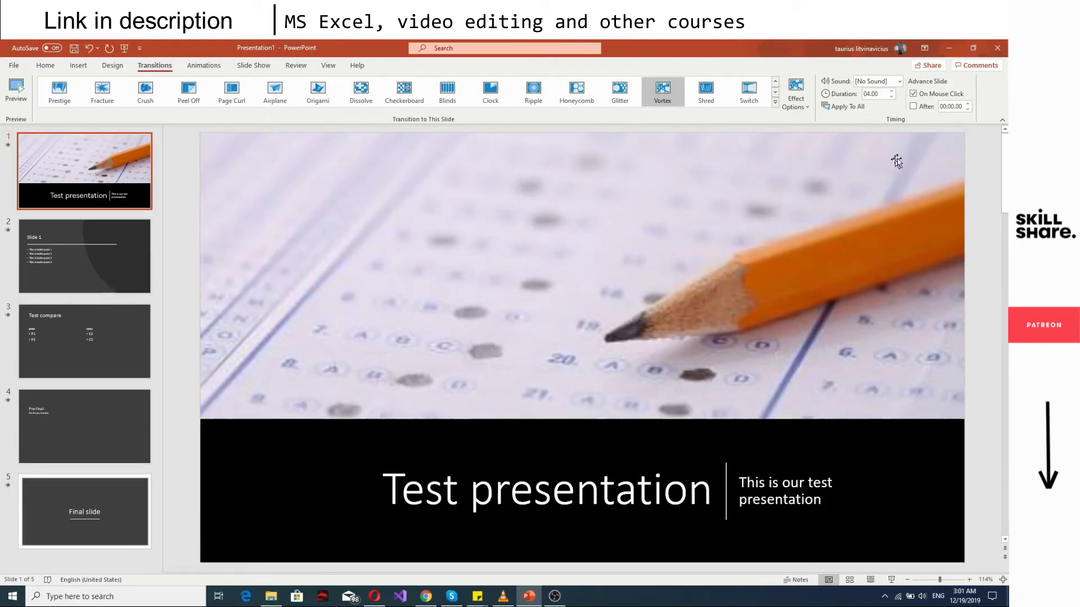
click(110, 266)
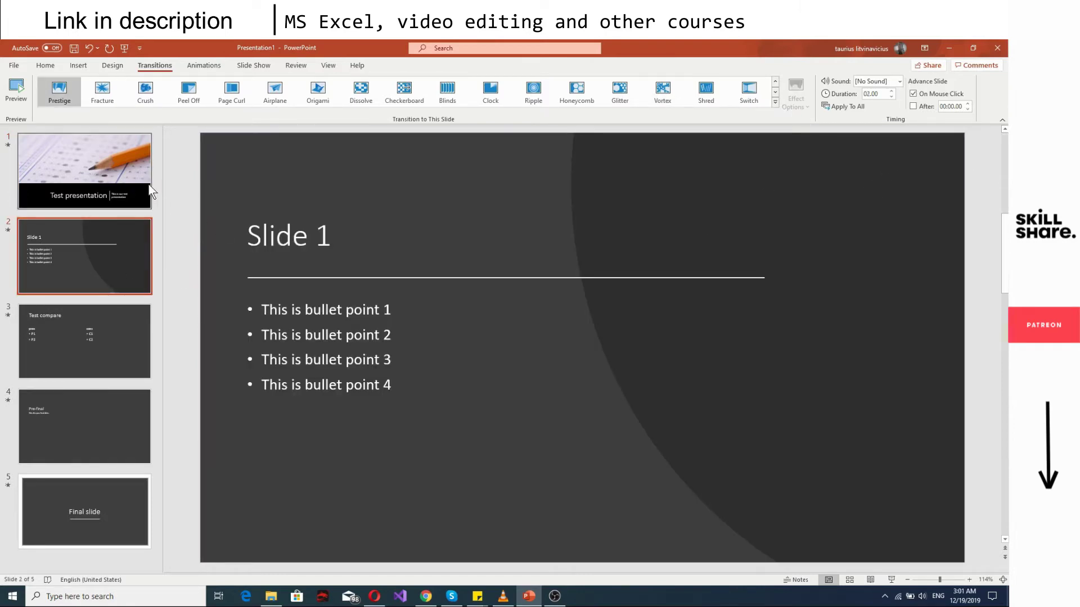
click(122, 184)
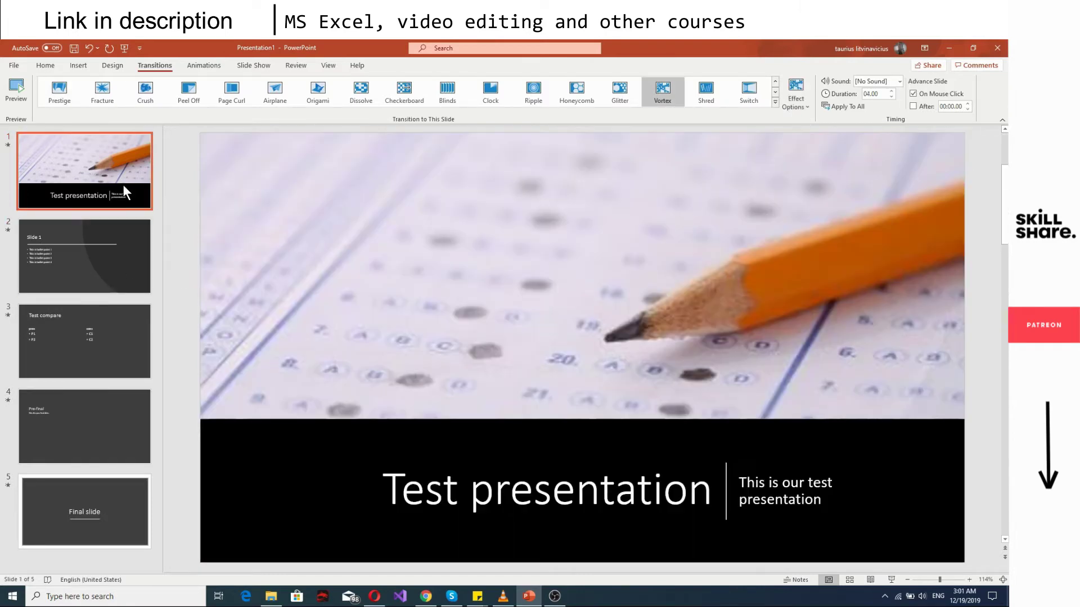
click(913, 106)
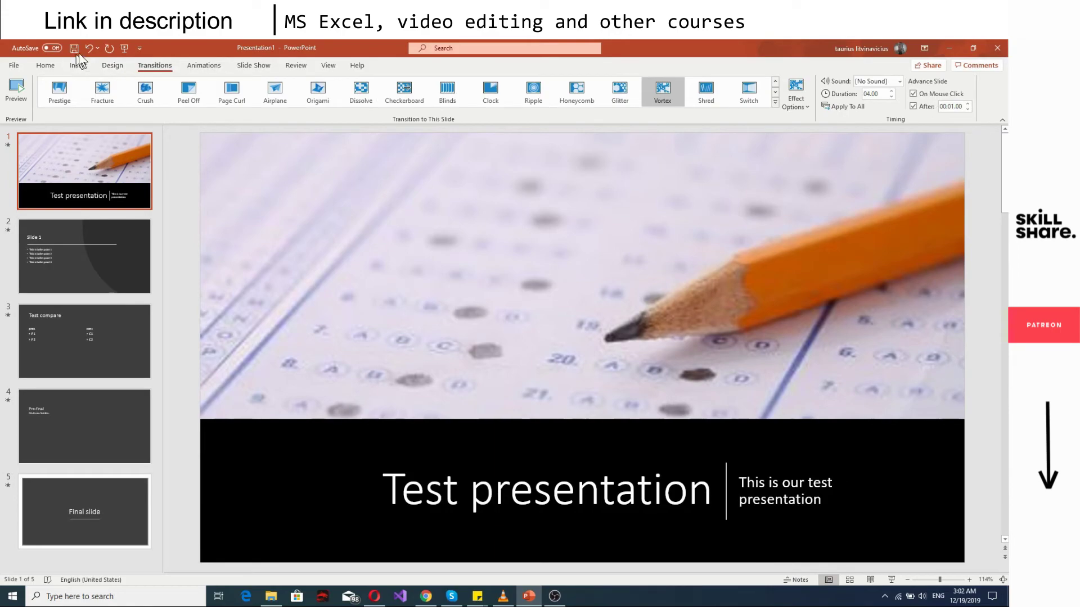
- Run the slide show from the beginning, advance one slide, then end it early
click(125, 47)
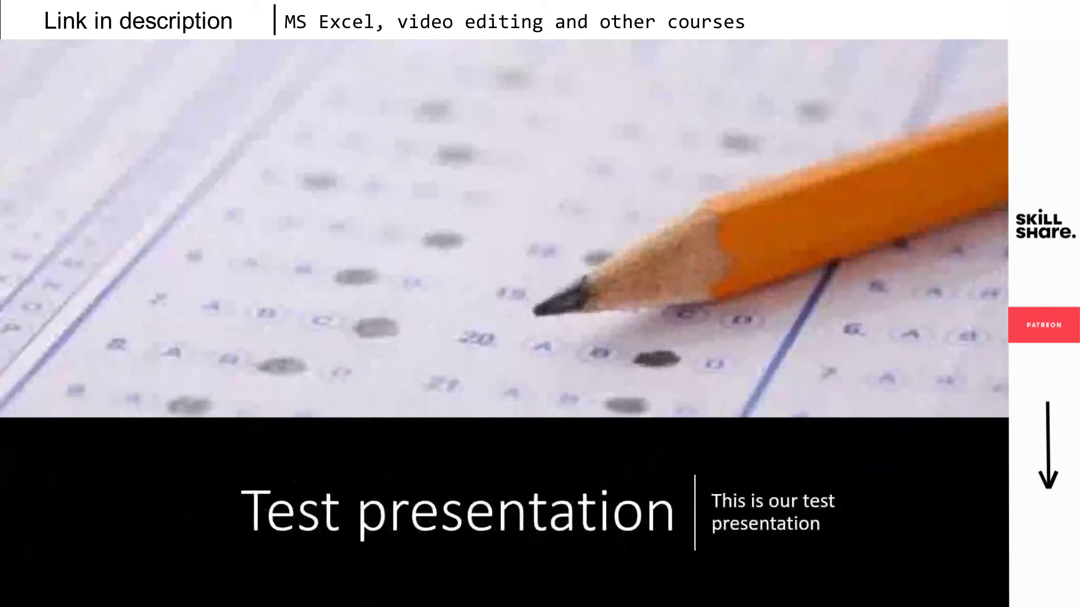
key(Right)
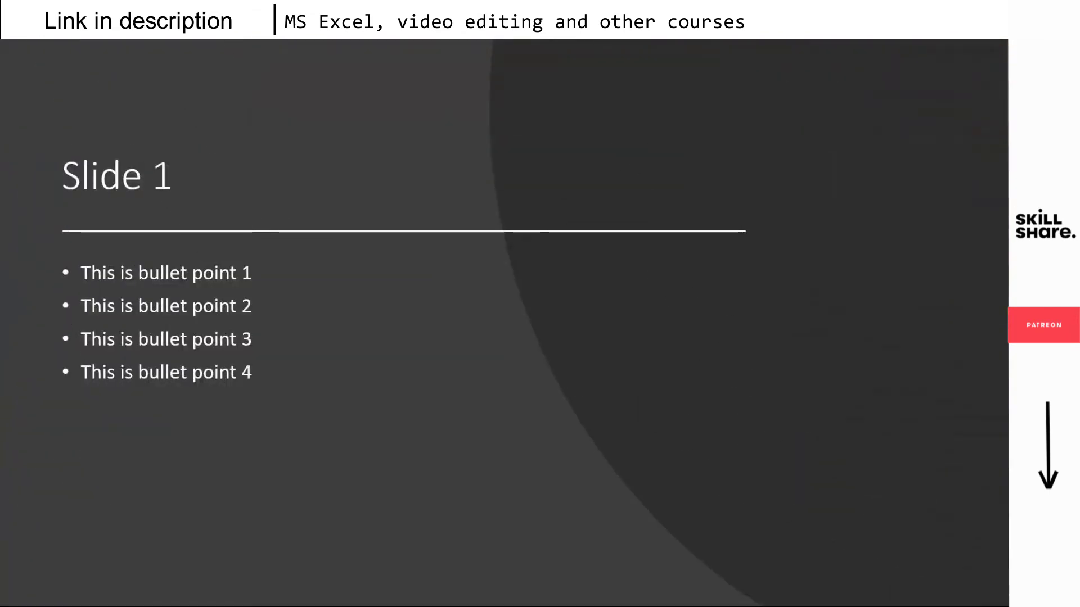
key(Escape)
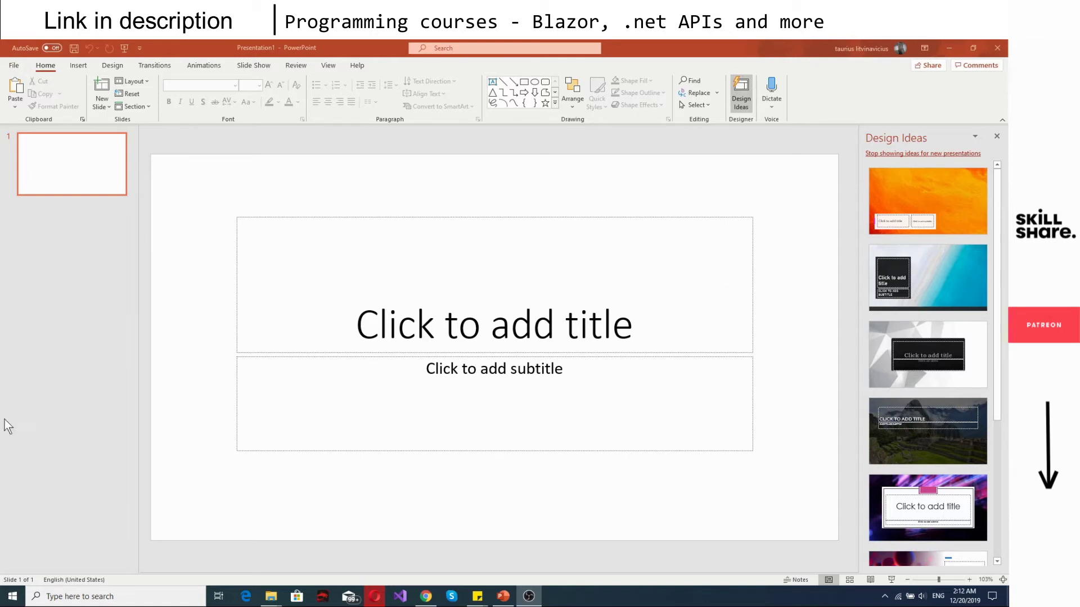
- Add a new title-and-content slide after slide 1 in Presentation1
click(58, 224)
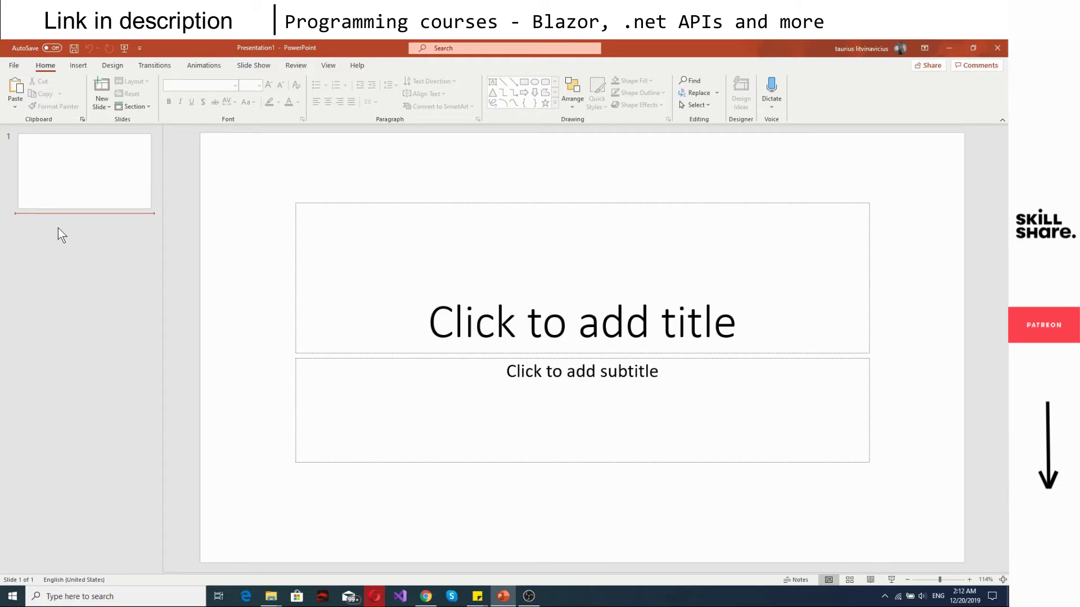
right_click(58, 231)
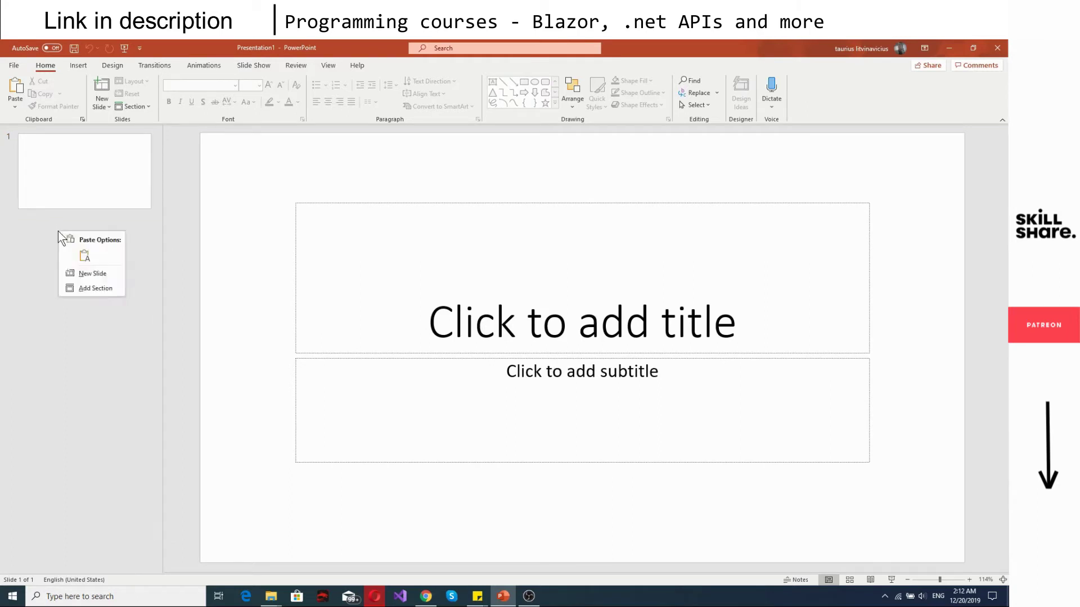
click(79, 273)
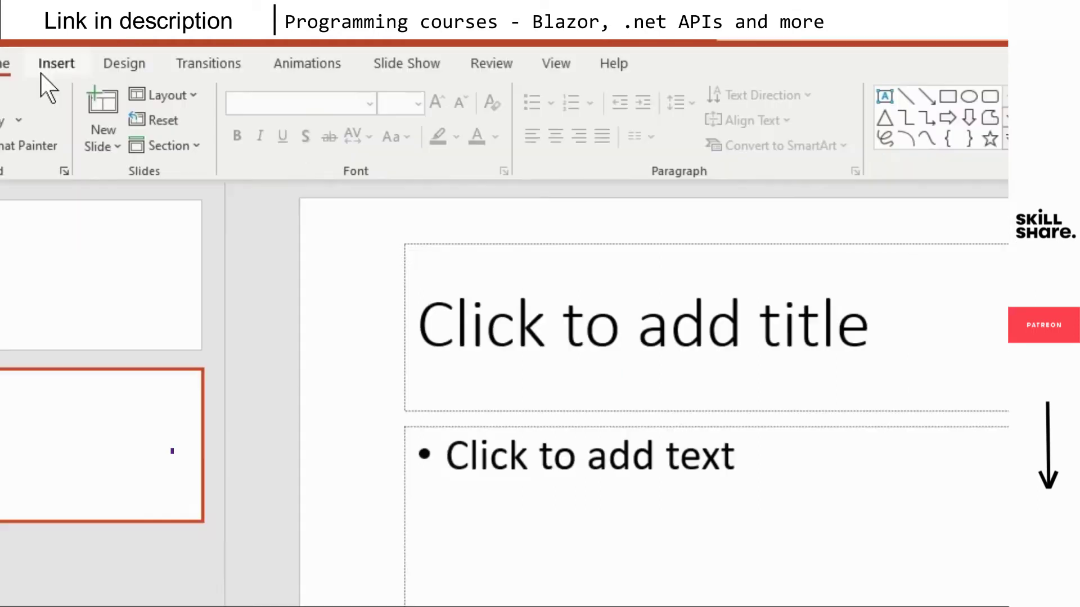
click(71, 69)
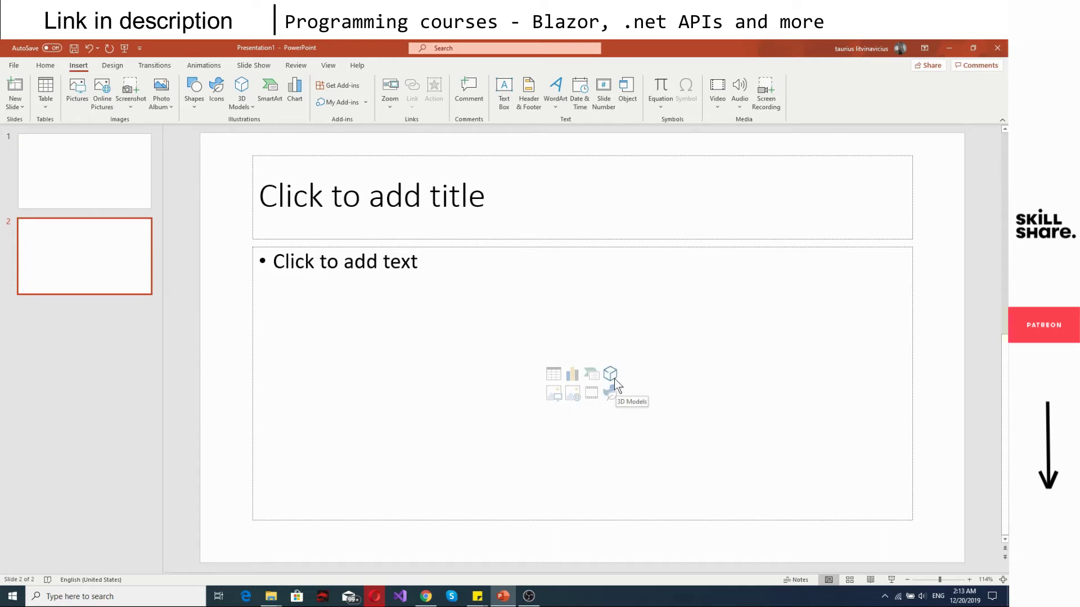
- Insert the yellow apples photo from the Online Pictures Apple category into slide 2
click(572, 394)
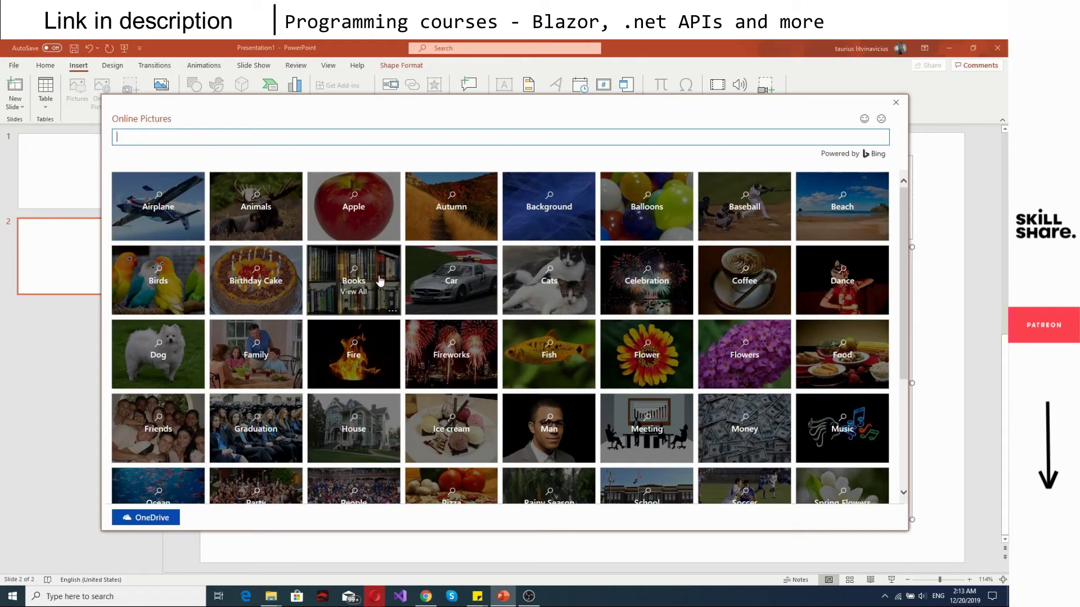
click(351, 216)
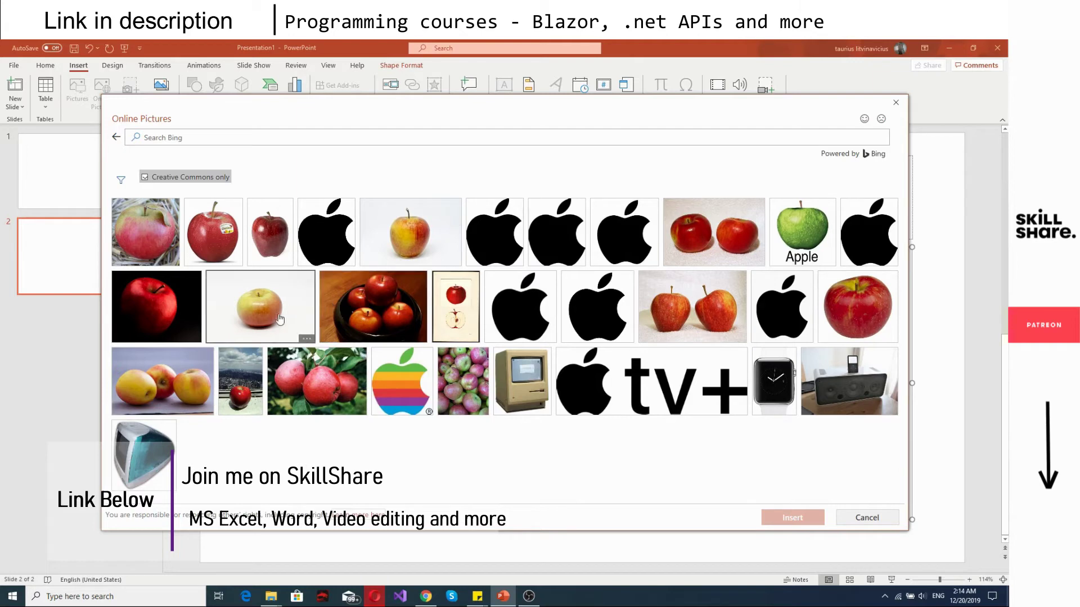
click(170, 381)
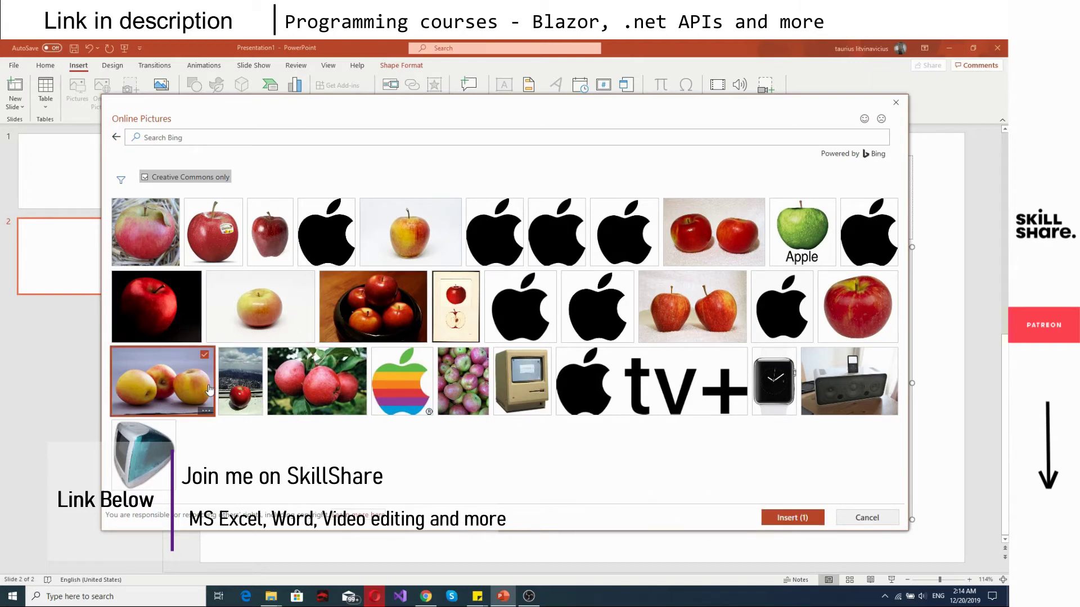
click(777, 521)
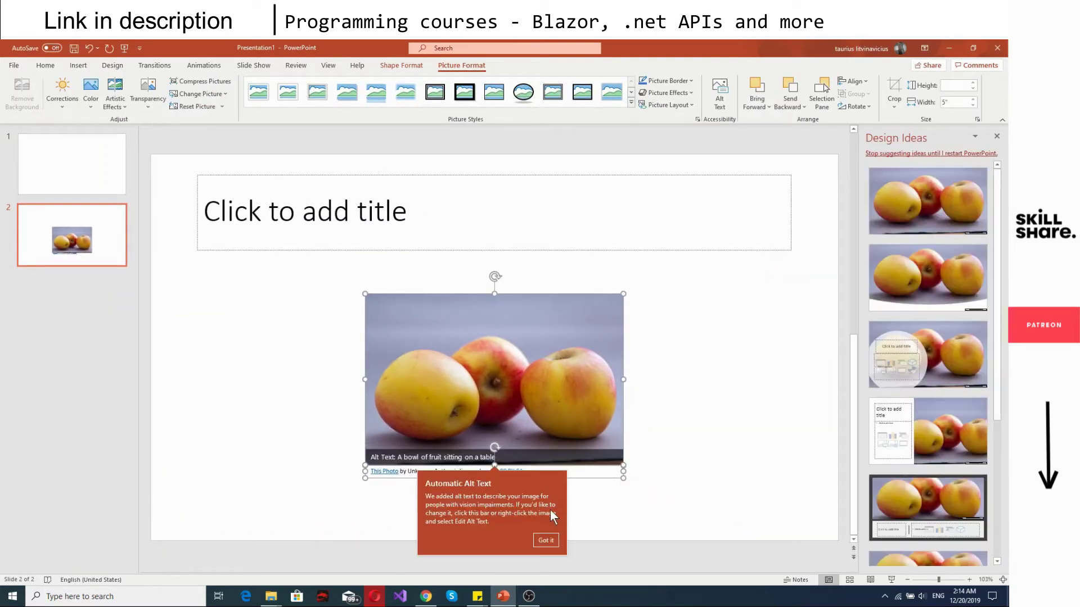
- Dismiss the Automatic Alt Text notice below the apples photo with Got it
click(546, 540)
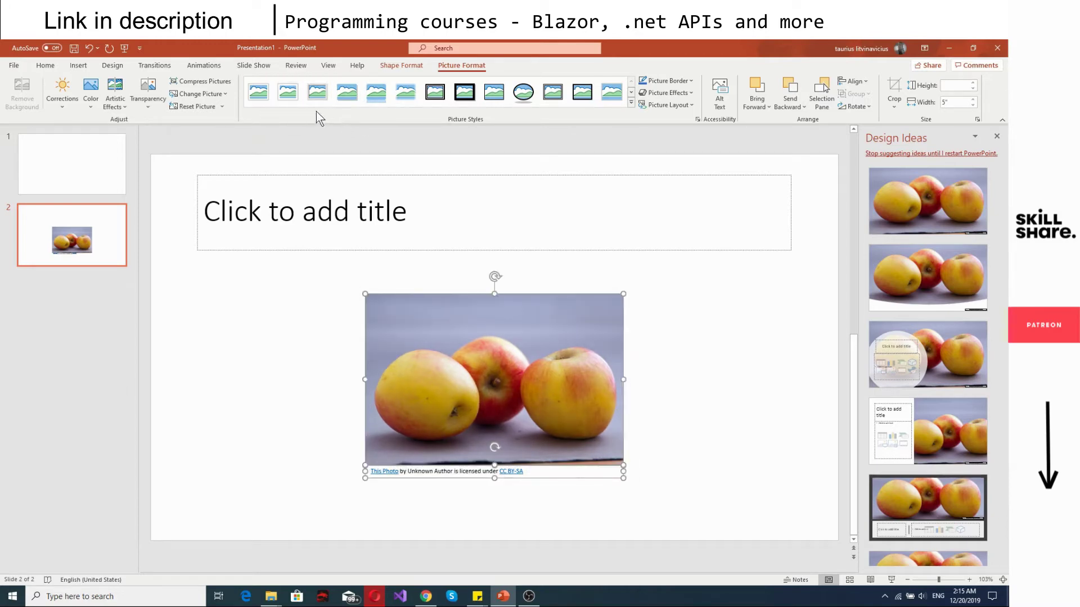
- Preview the Corrections, Color and Artistic Effects options for the apples photo without applying any
click(66, 107)
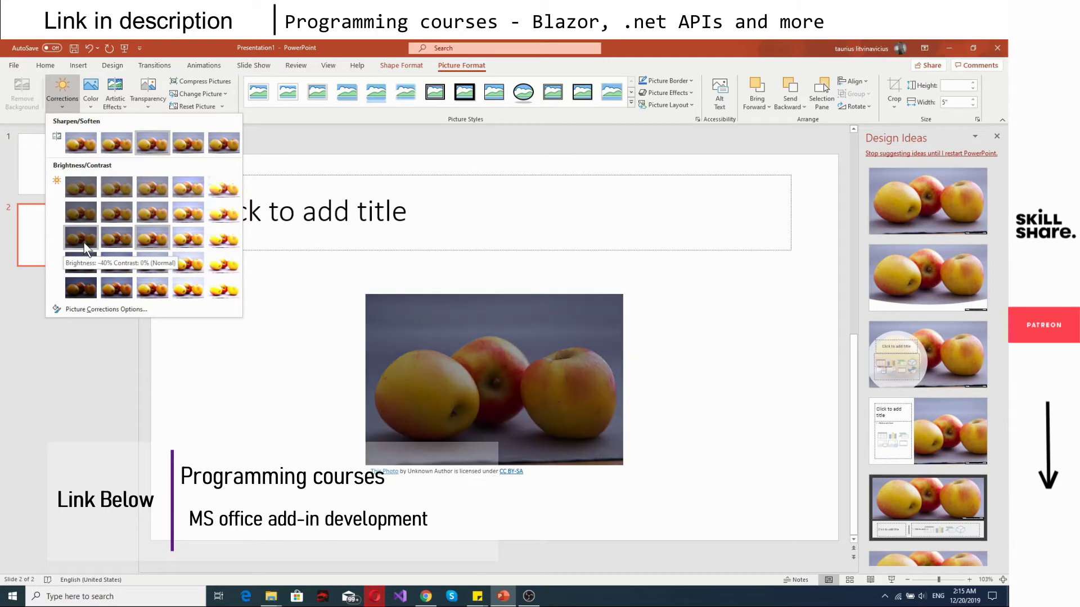
click(91, 101)
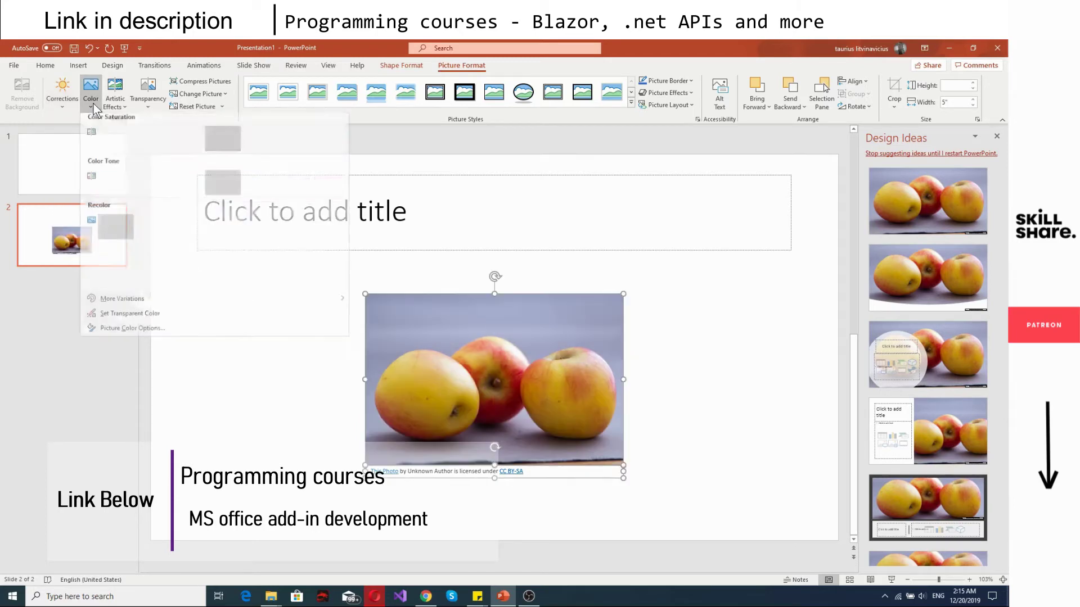
click(116, 104)
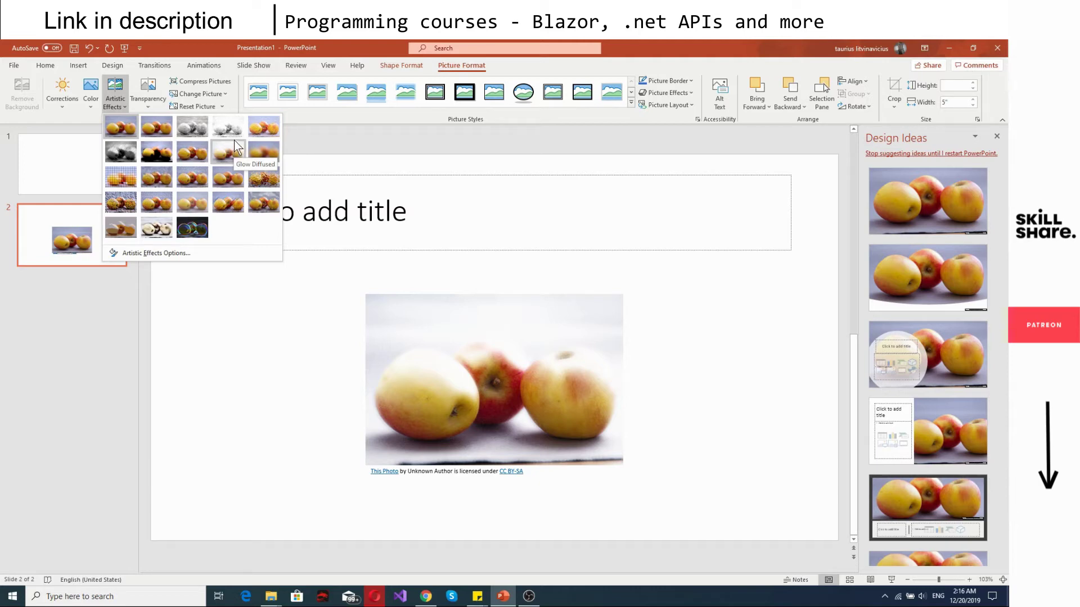
click(238, 106)
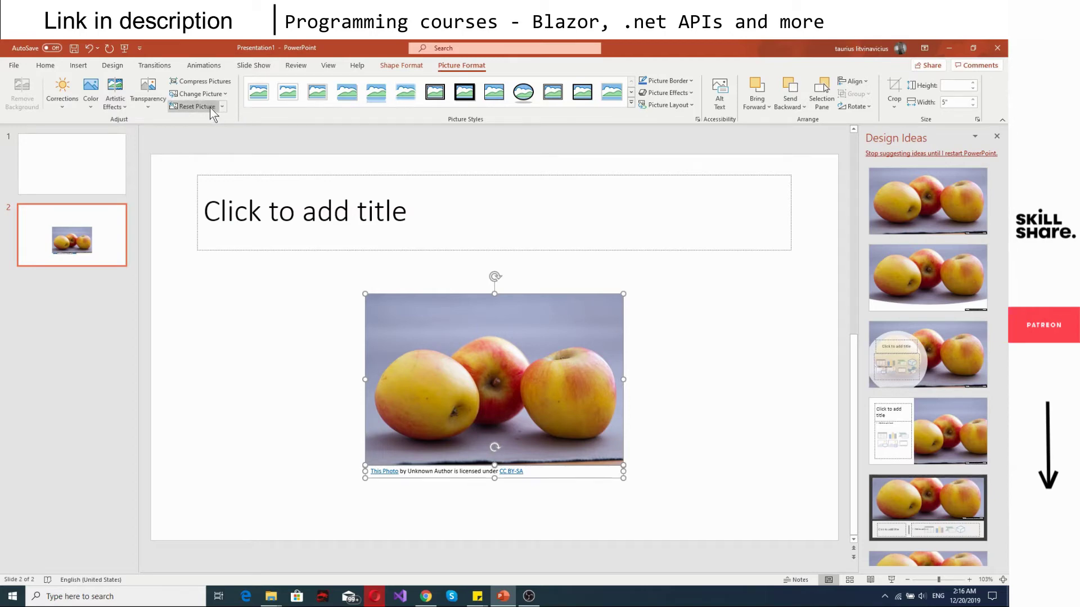
- Apply the greyscale artistic effect to the apples photo, then reset the picture to its original colours
click(153, 103)
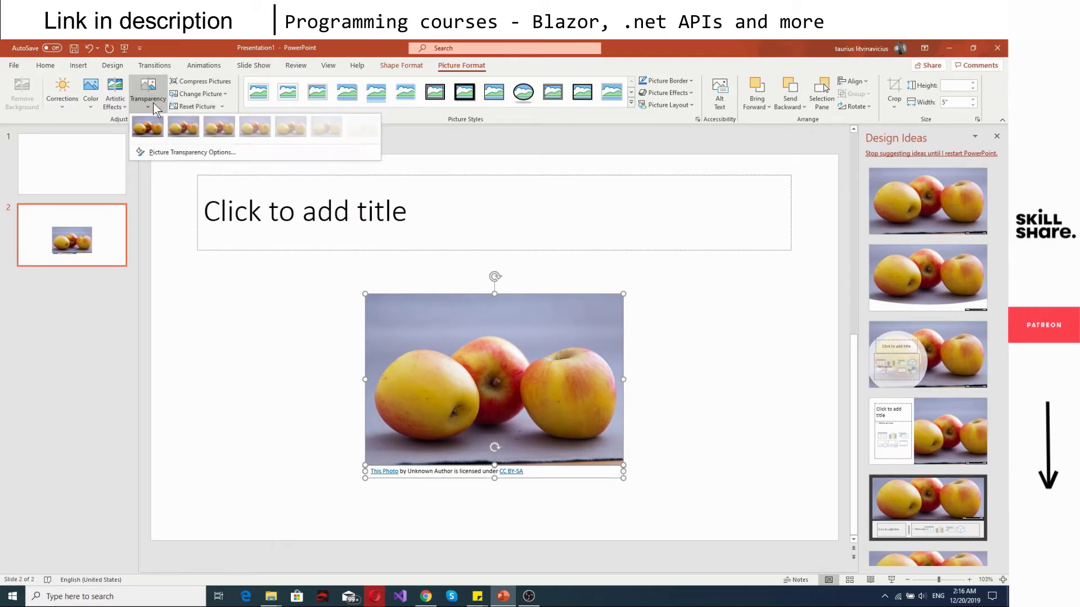
click(121, 103)
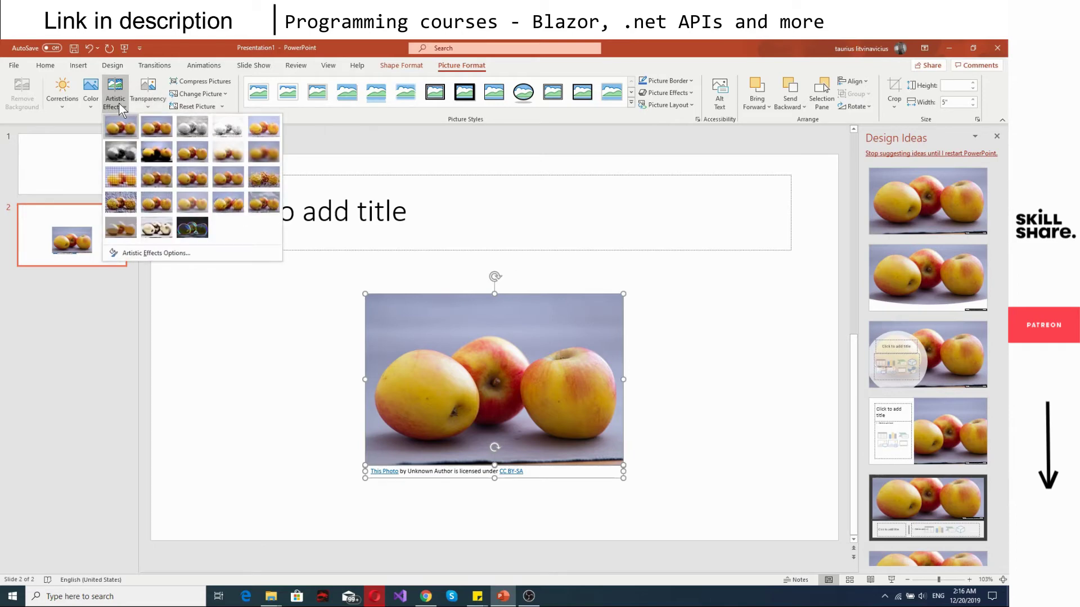
click(124, 156)
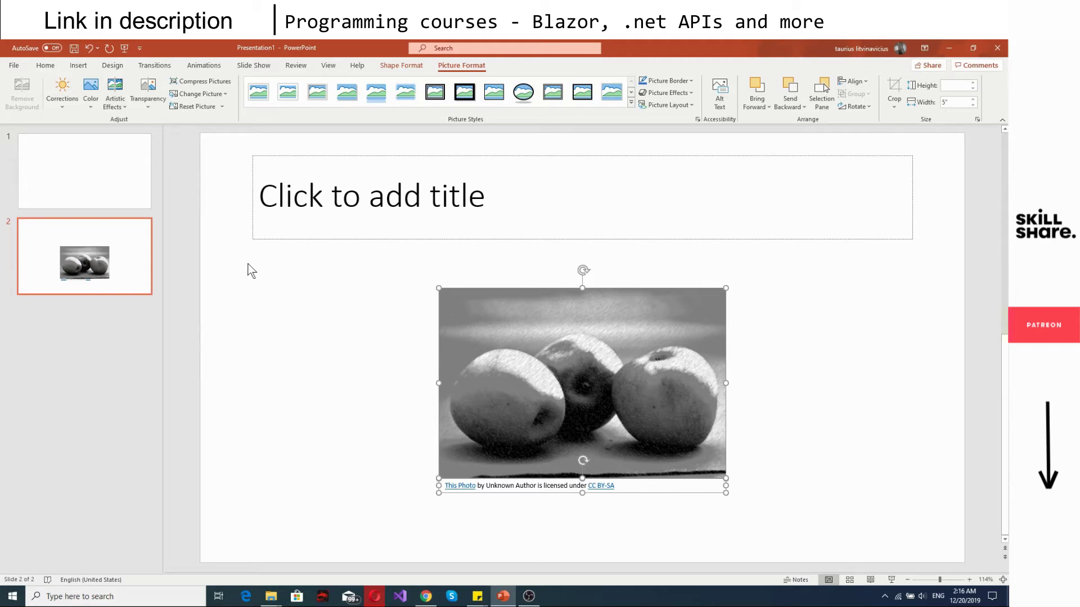
click(185, 109)
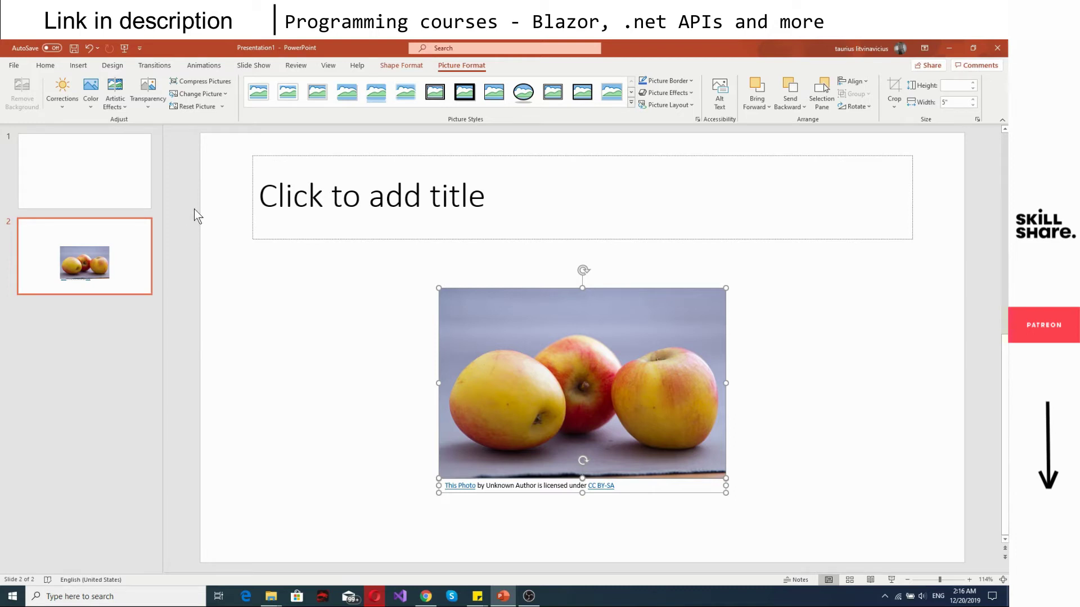
- Insert the green parakeet photo from the Online Pictures Birds category onto slide 2
click(85, 68)
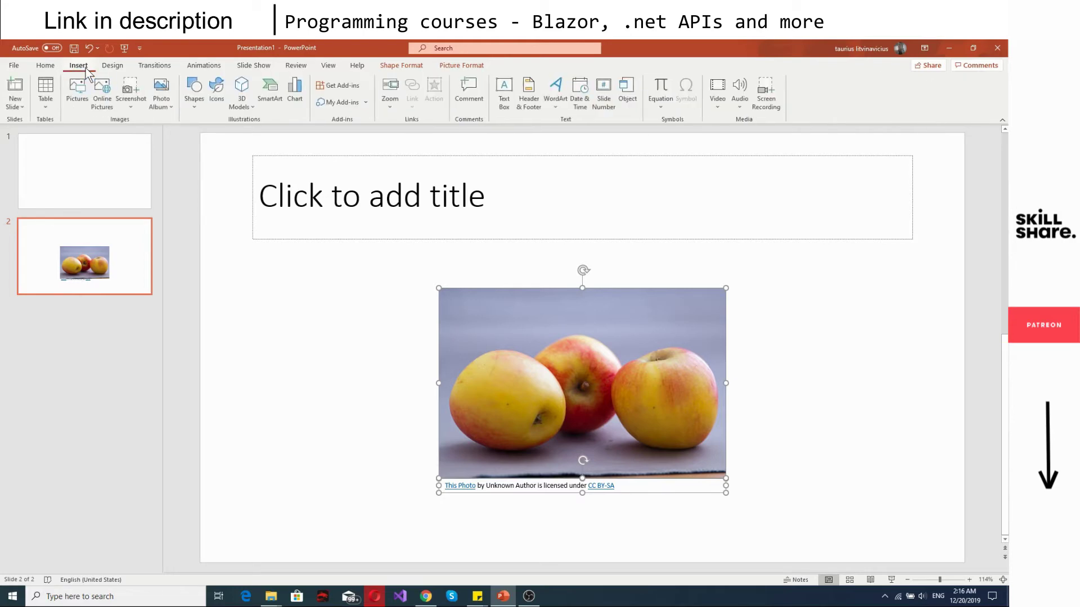
click(109, 103)
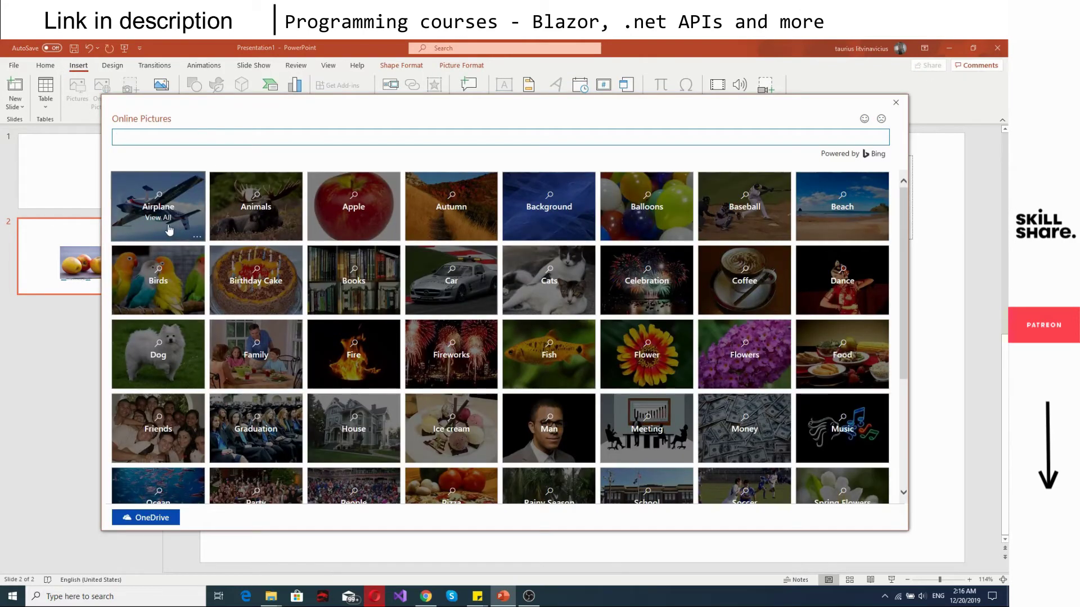
click(166, 275)
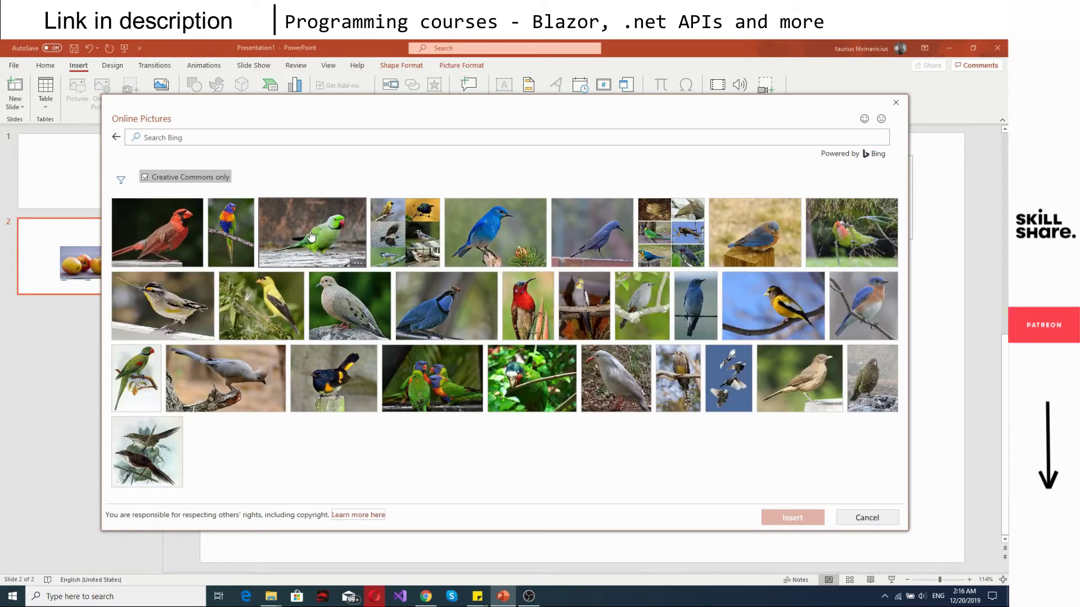
click(311, 236)
click(782, 517)
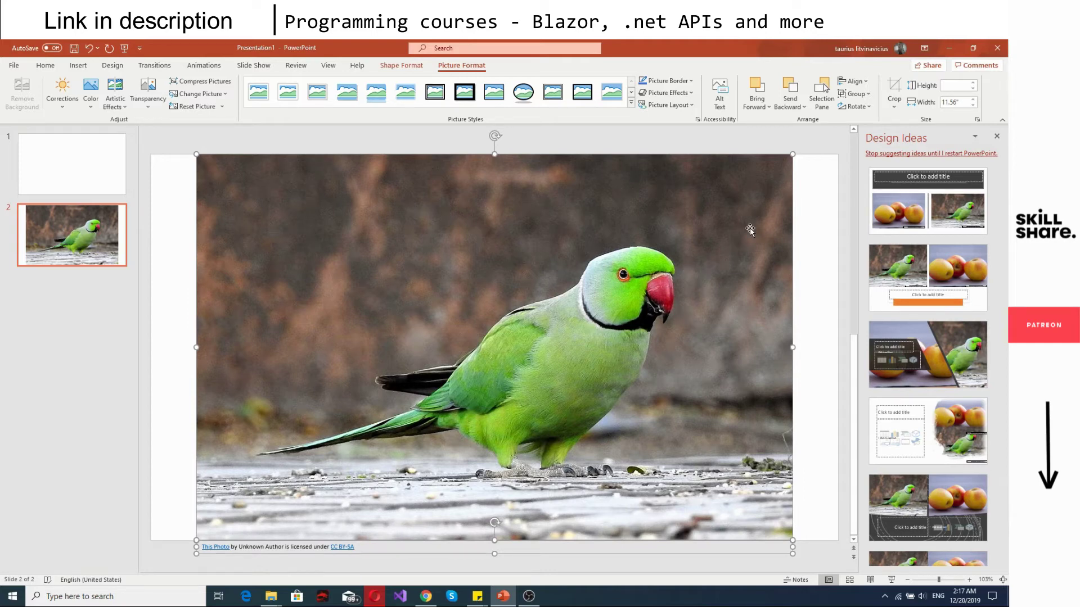
- Send the parakeet photo to the back and drag the apples picture to the slide's lower left
click(797, 107)
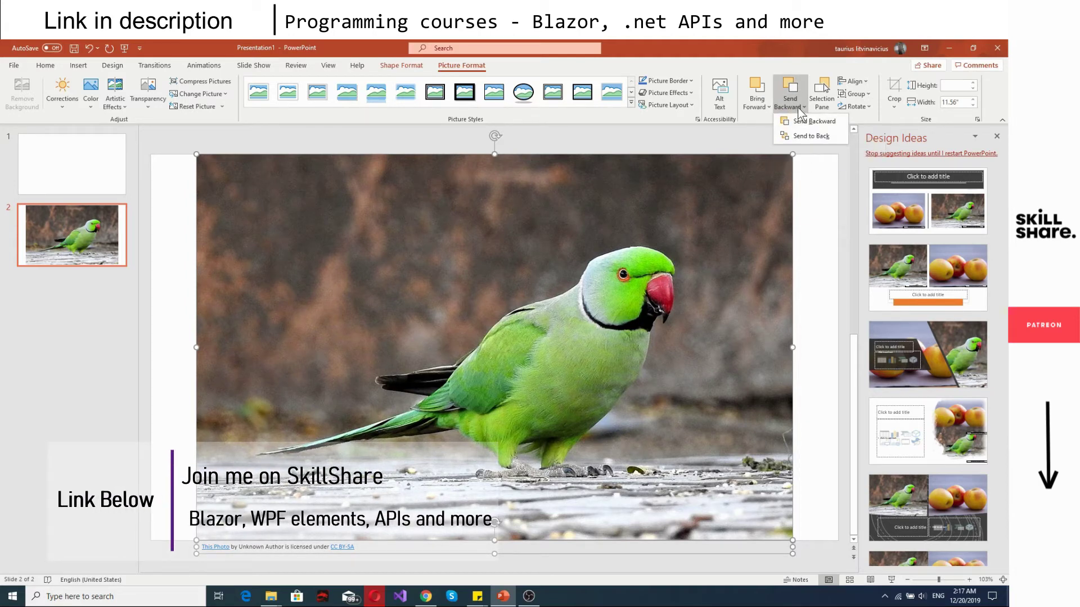
click(804, 136)
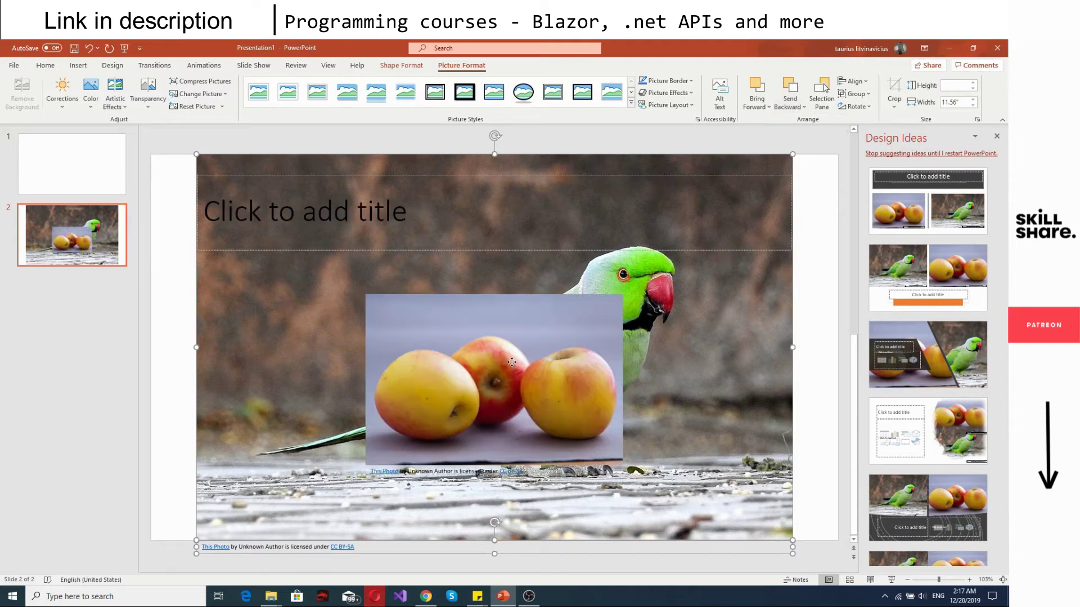
drag(512, 363, 333, 414)
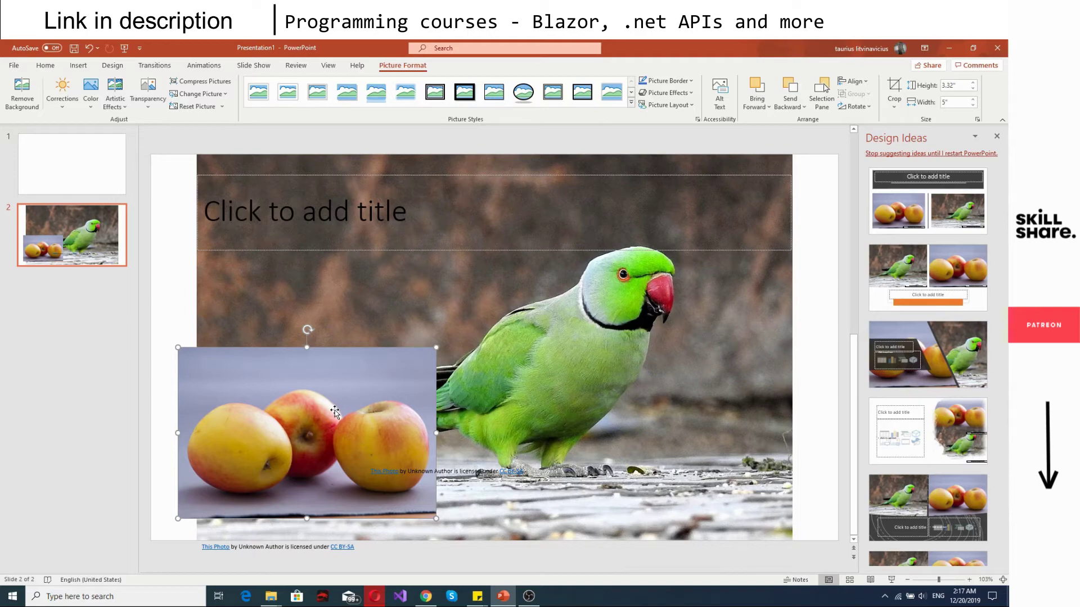
- Add a third slide and draw a rectangle across the middle of its body area
right_click(80, 292)
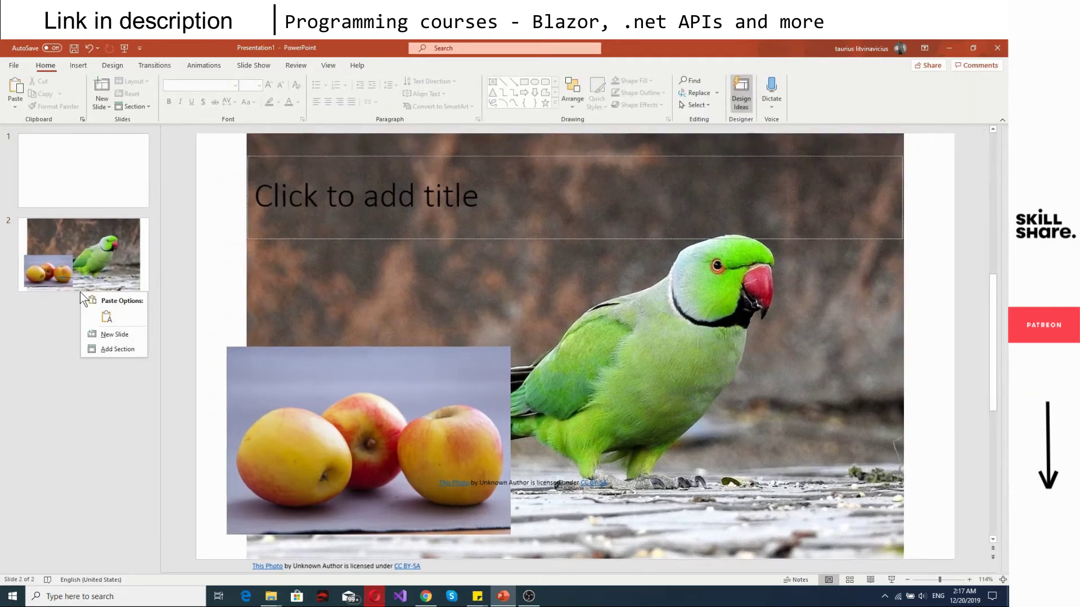
click(97, 329)
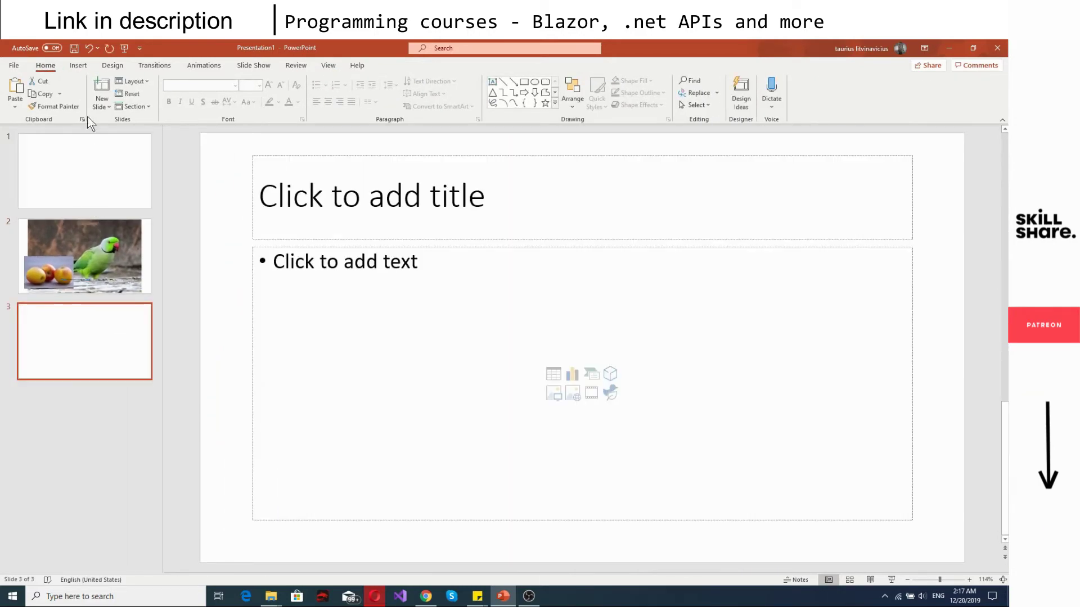
click(78, 66)
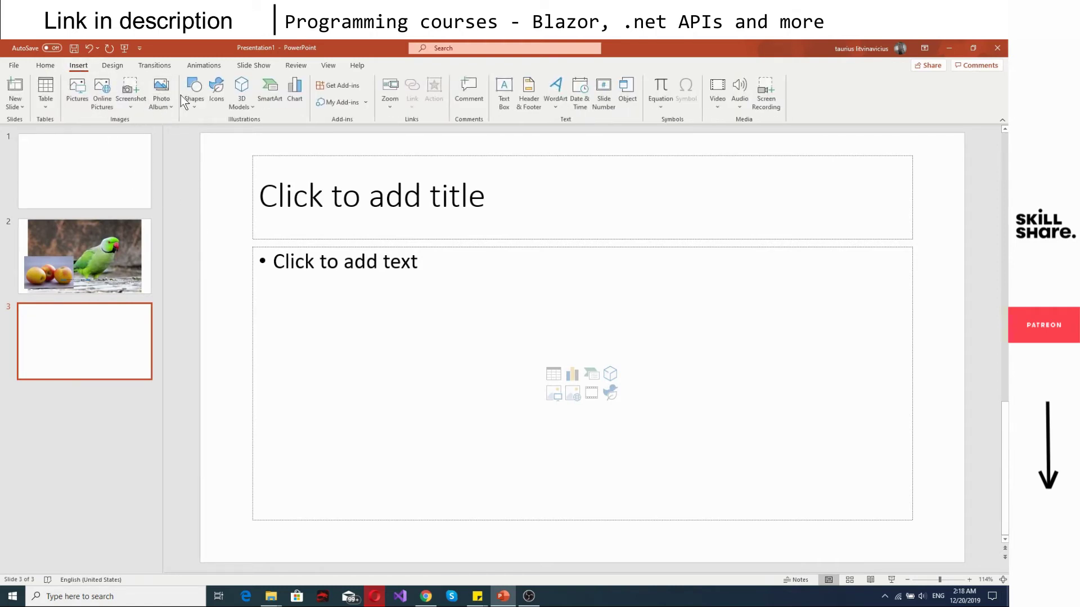
click(197, 103)
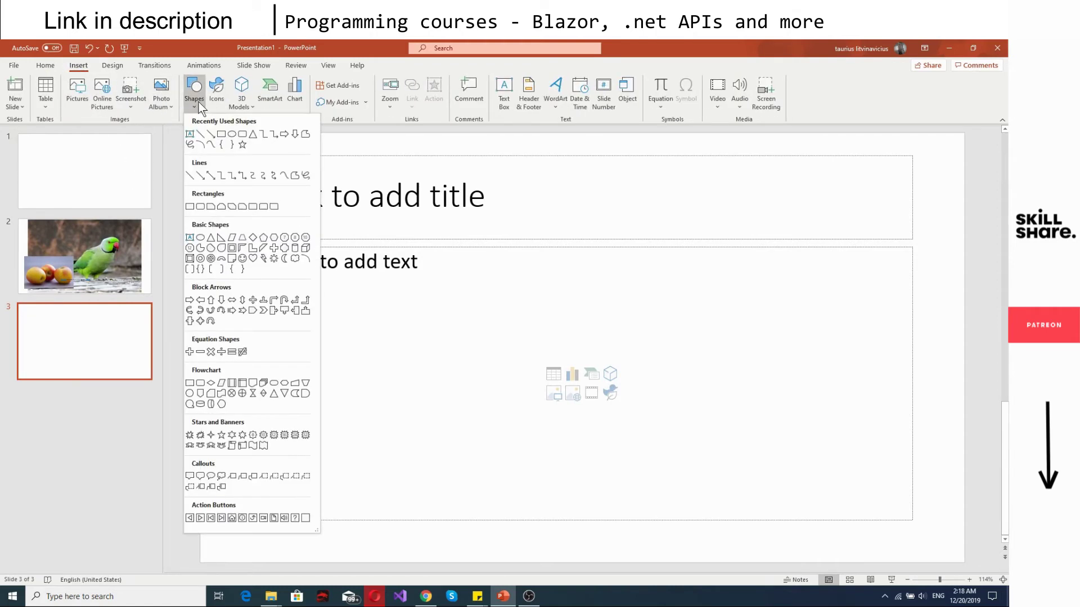
click(221, 135)
drag(346, 290, 646, 427)
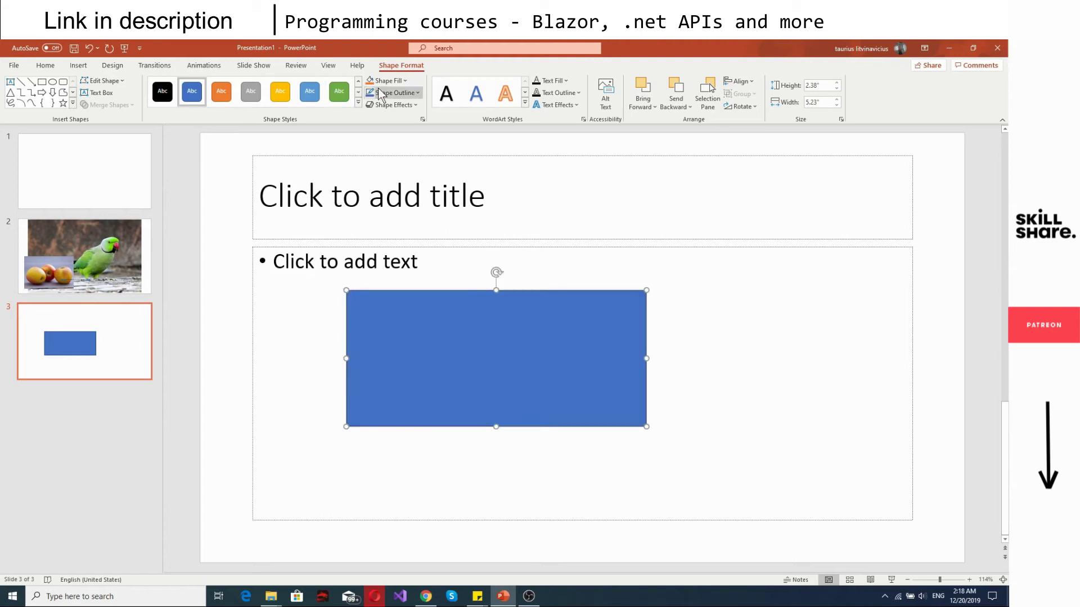
- Look through the Shape Effects options for the rectangle without applying any
click(392, 104)
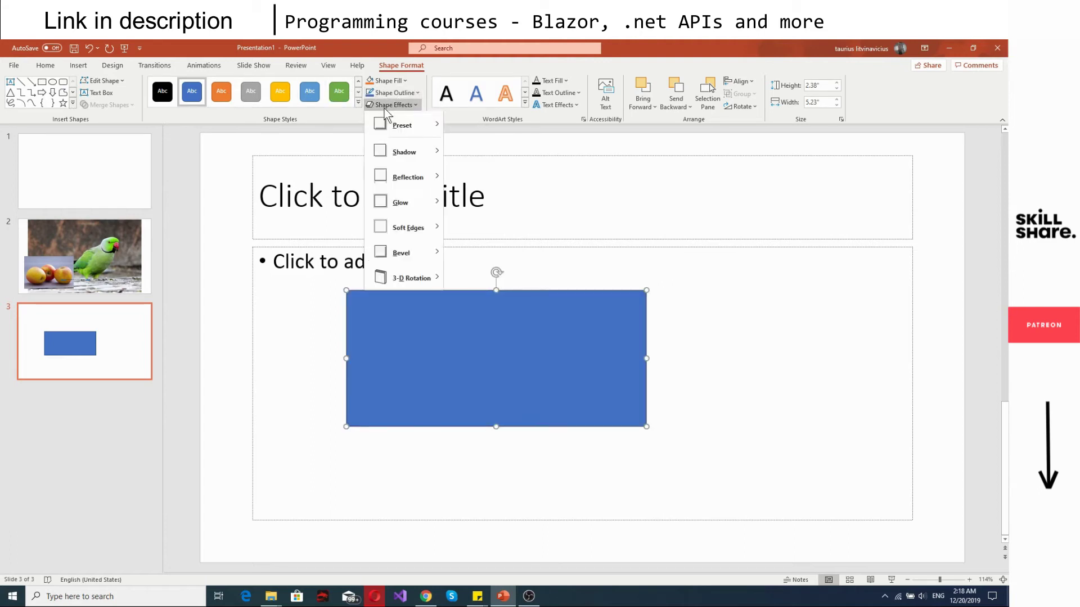
mouse_move(386, 138)
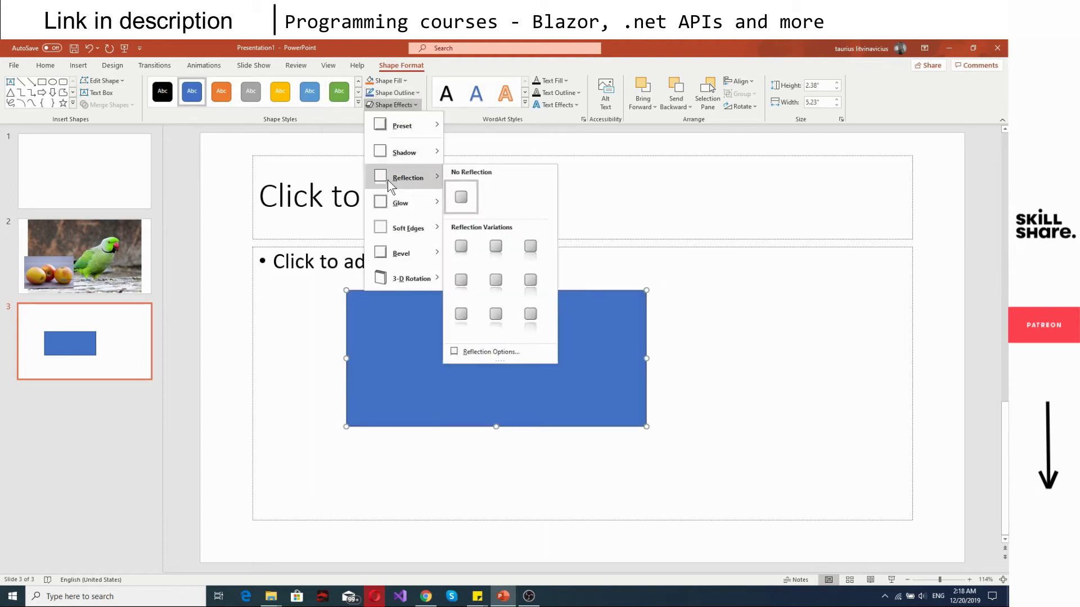
click(422, 82)
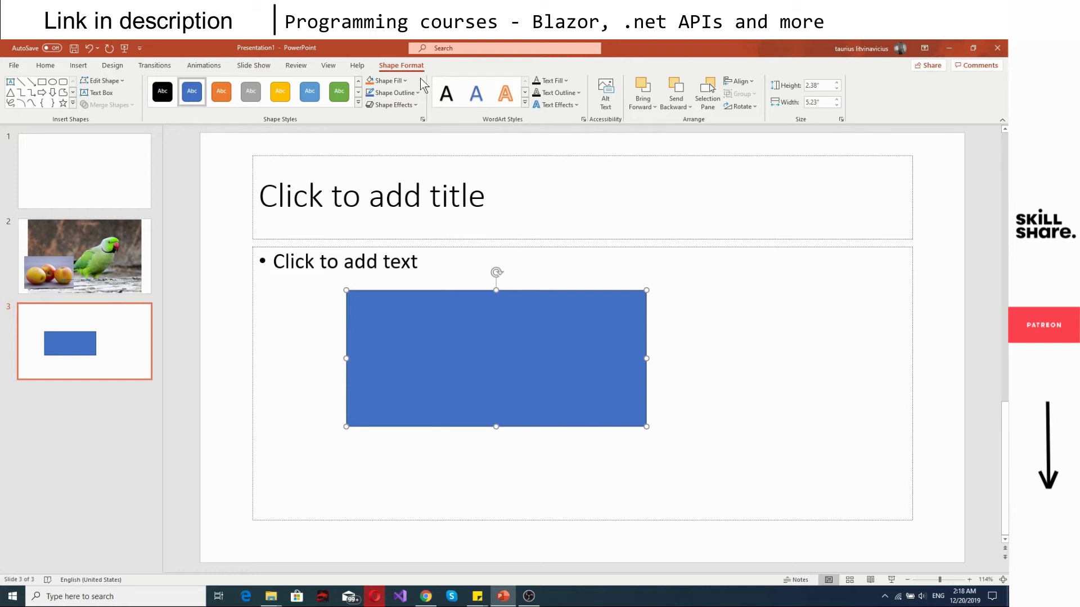
- Add a fourth slide and draw a text box on its left side
right_click(58, 406)
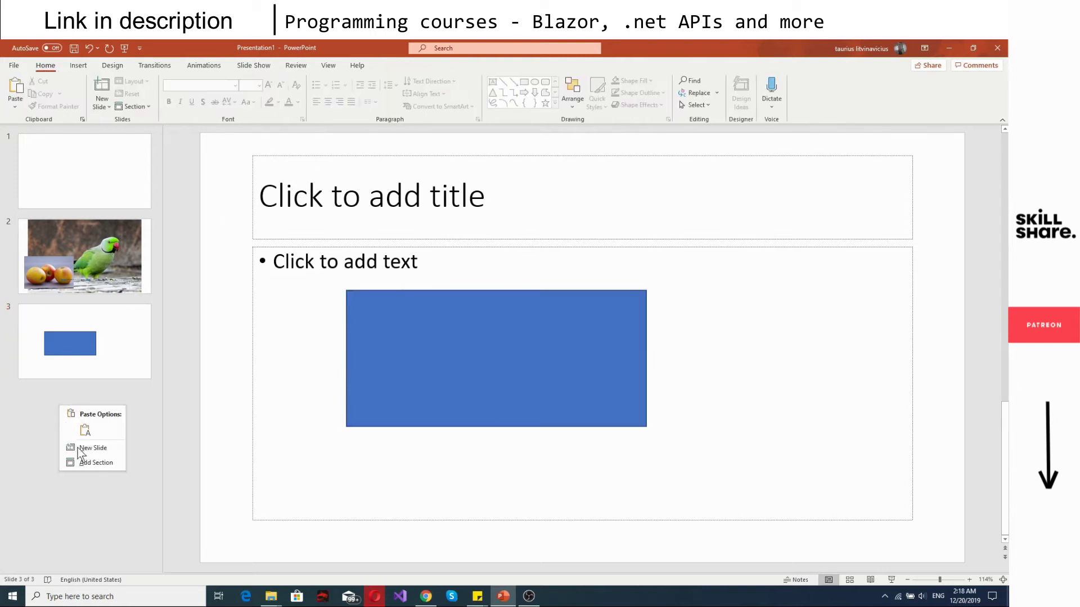
click(79, 448)
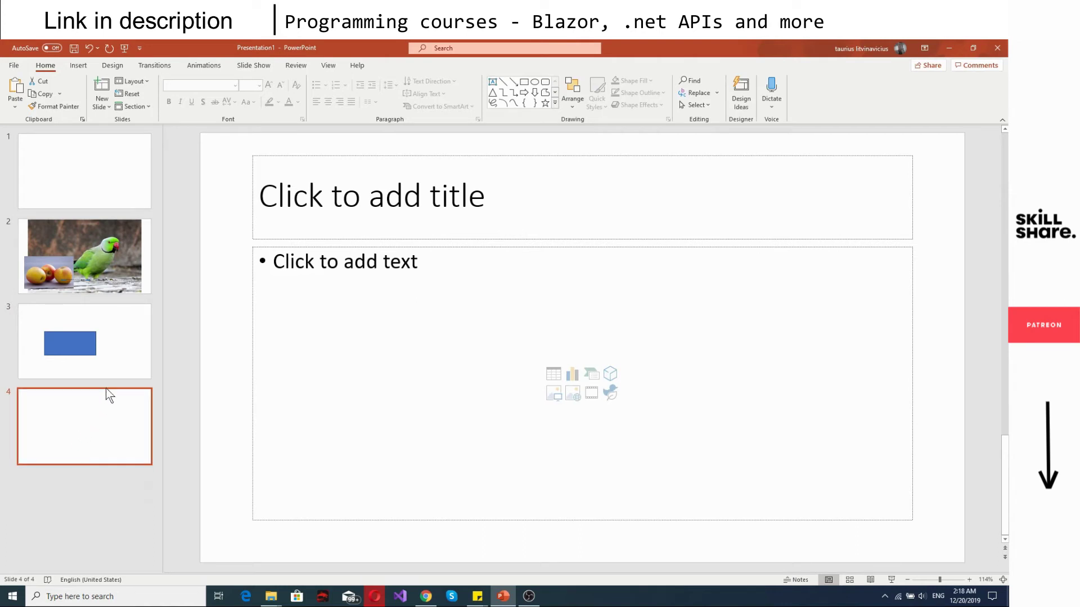
click(78, 65)
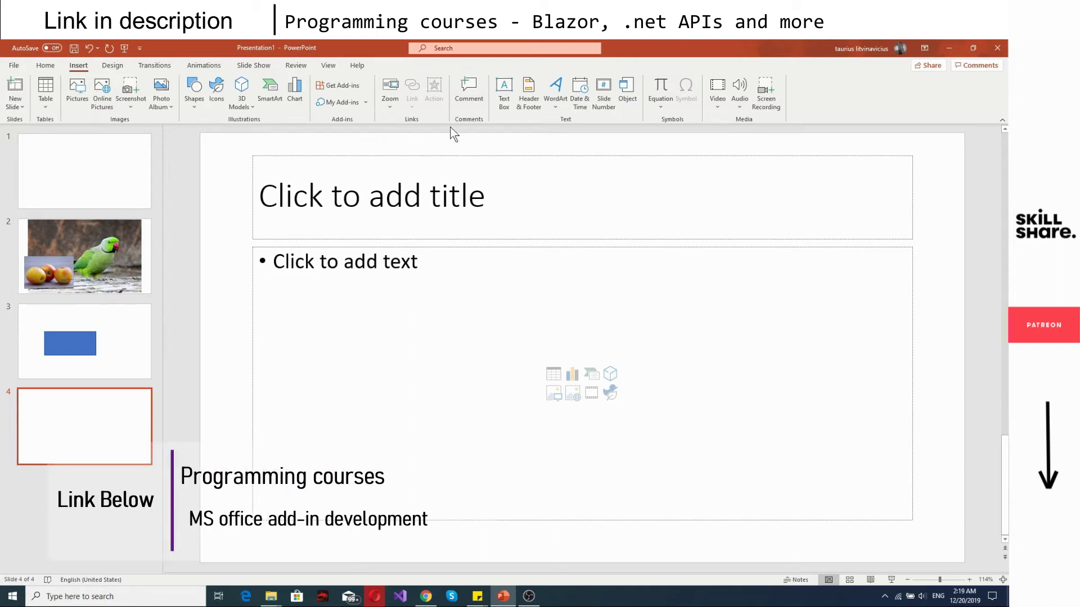
click(505, 98)
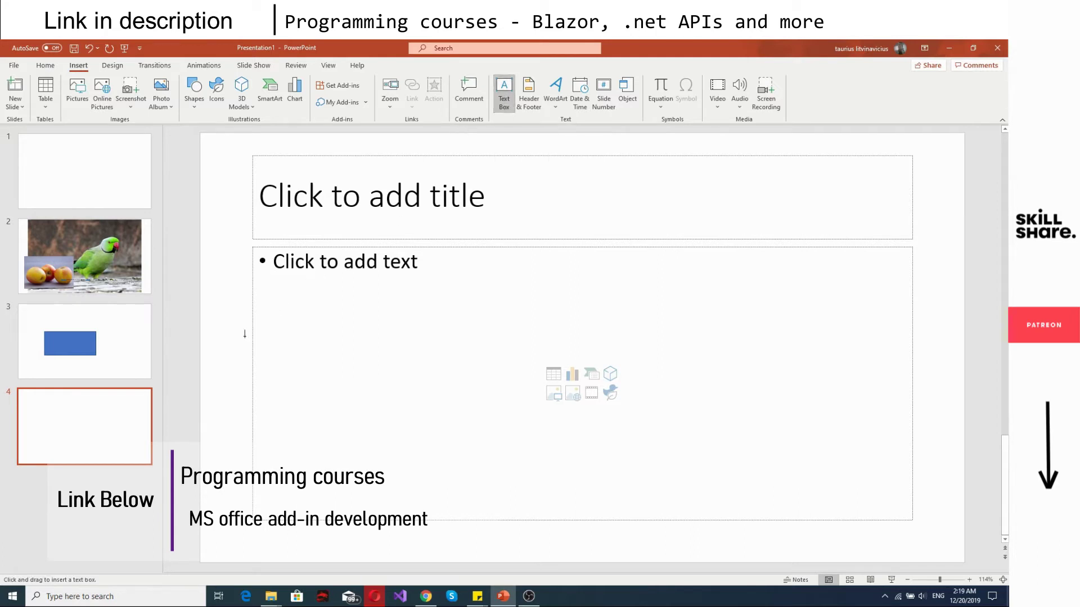
drag(222, 338, 427, 485)
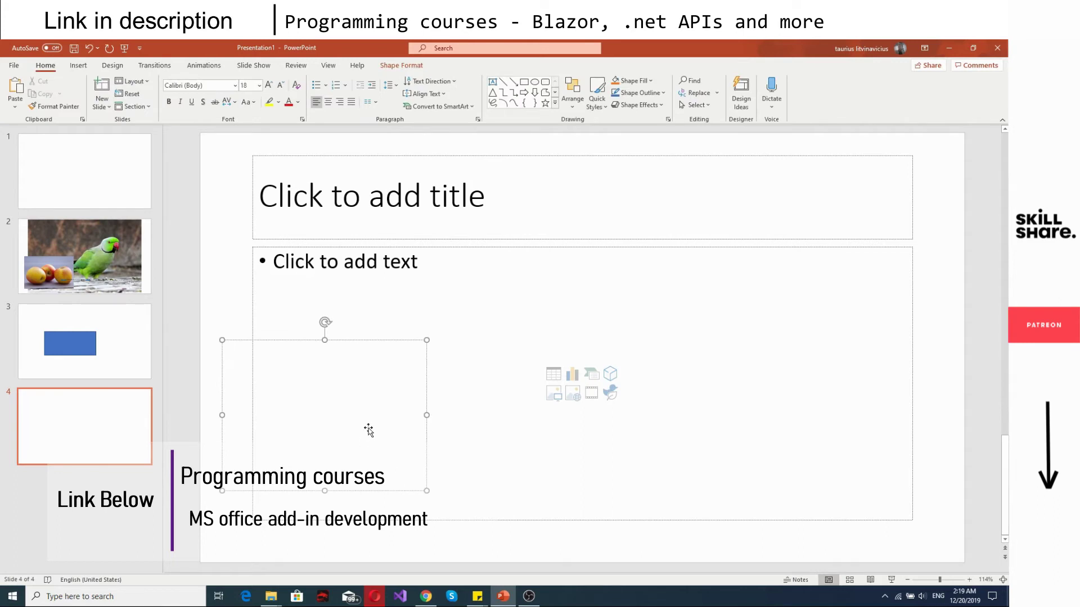
- Type 'test test' into the text box, then delete the whole text box
text(test est)
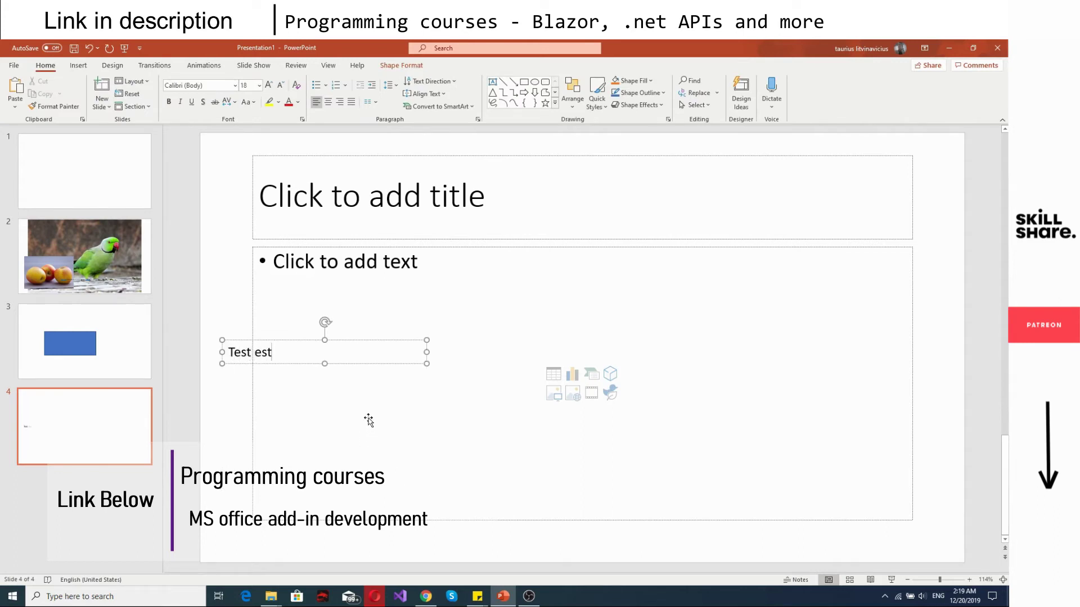
click(254, 348)
text(t)
click(302, 377)
click(242, 360)
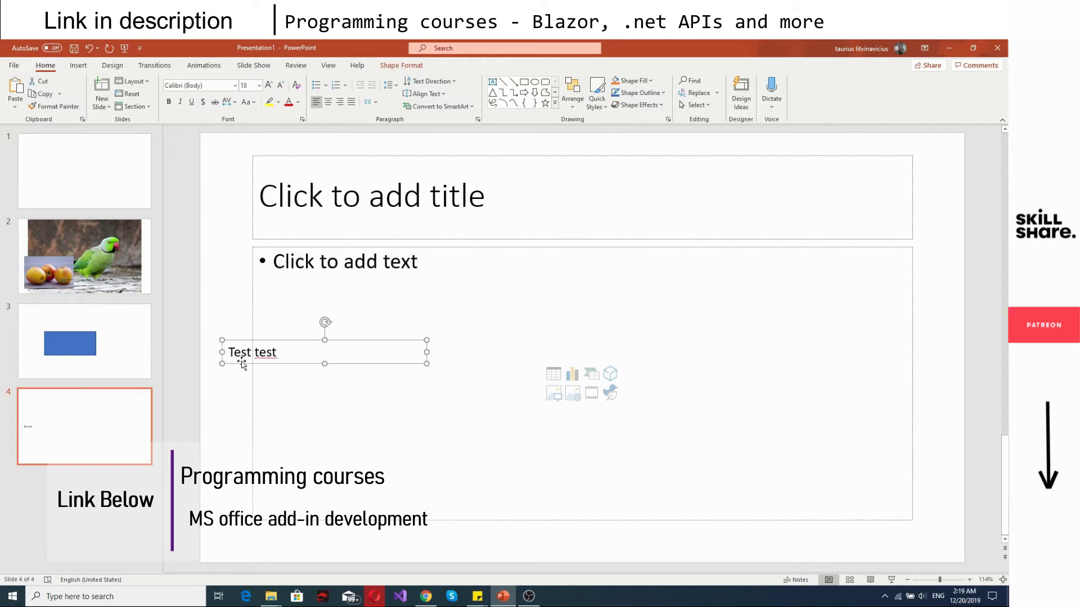
key(Delete)
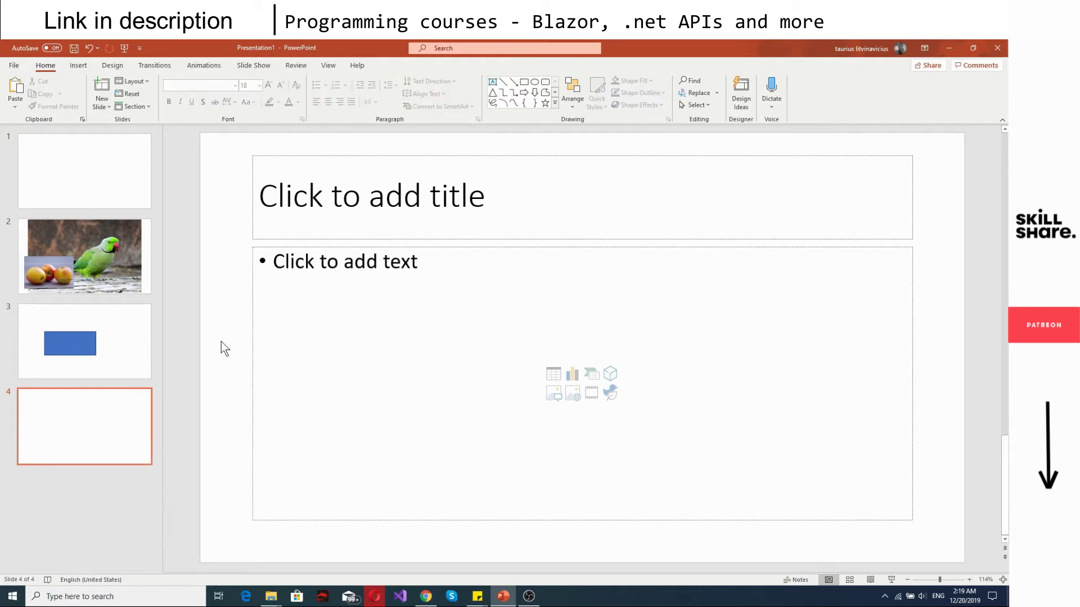
click(79, 66)
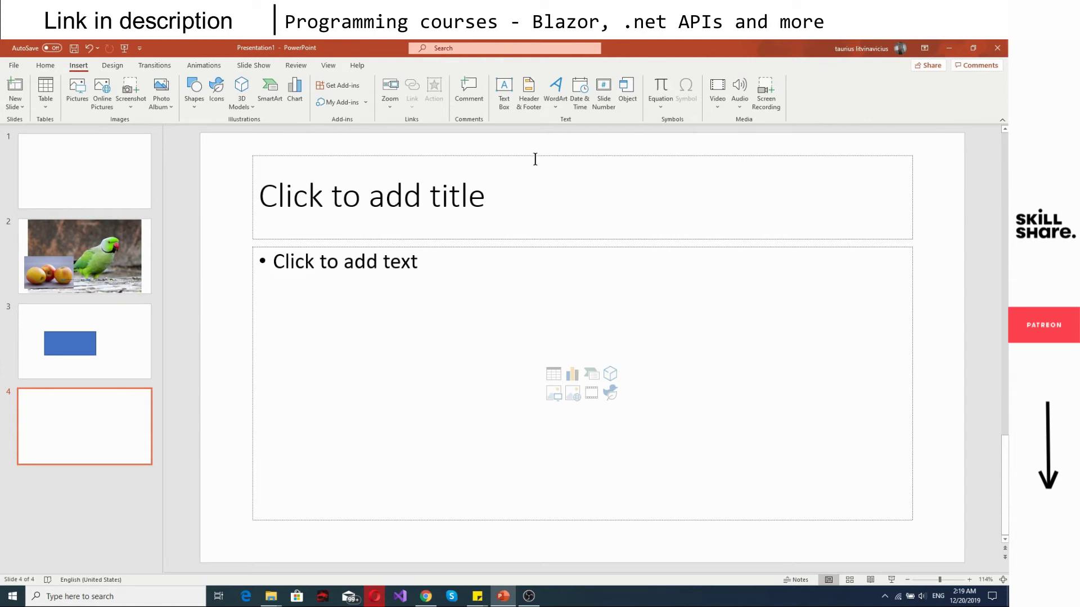
- In Header and Footer, enable a fixed date, slide numbers and the footer text 'test footer'
click(529, 93)
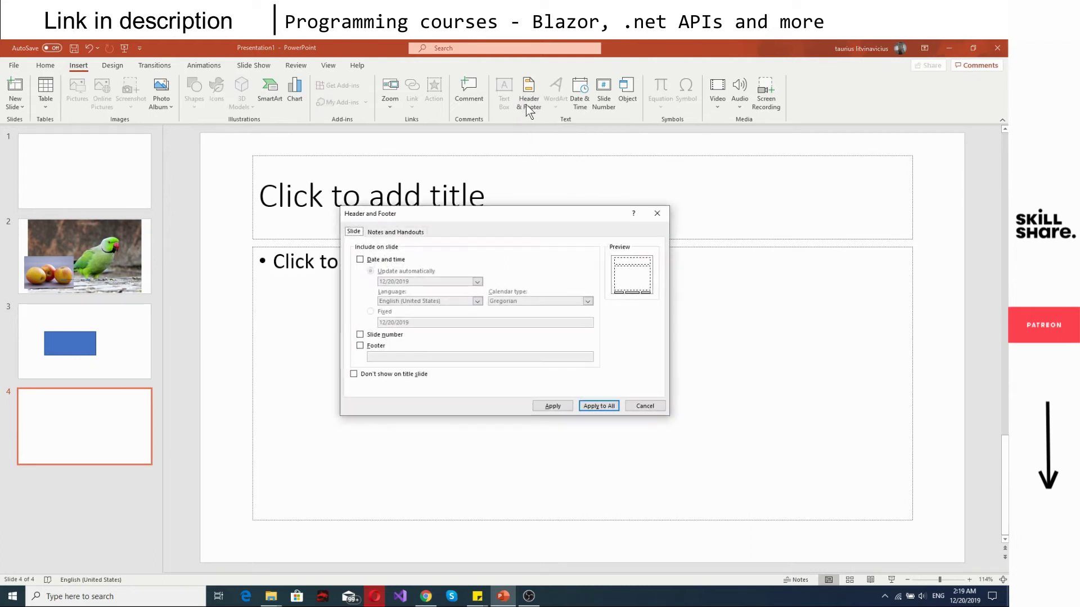
click(371, 262)
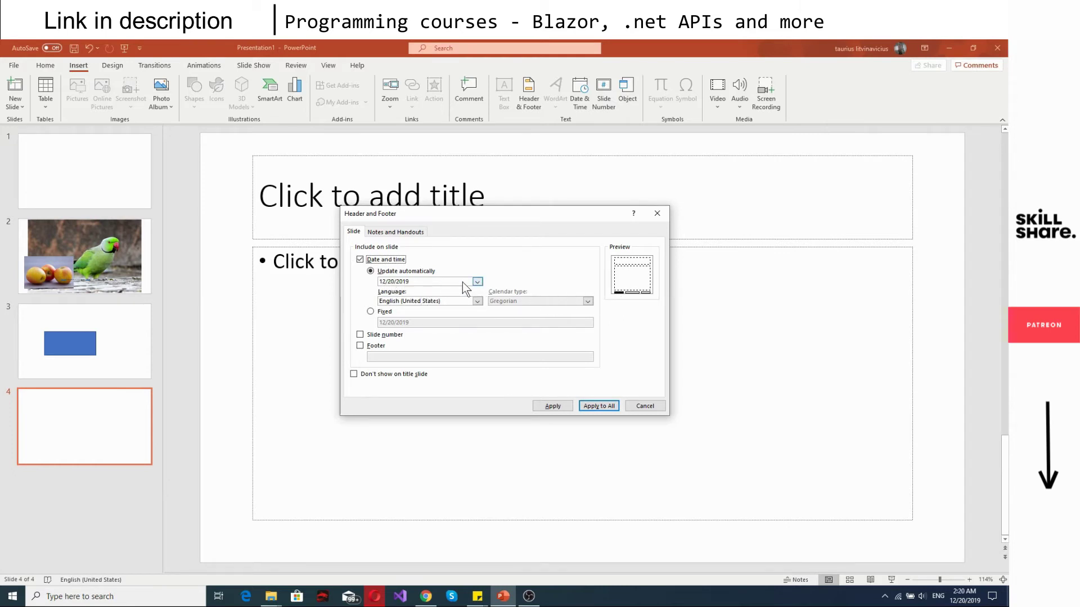
click(370, 312)
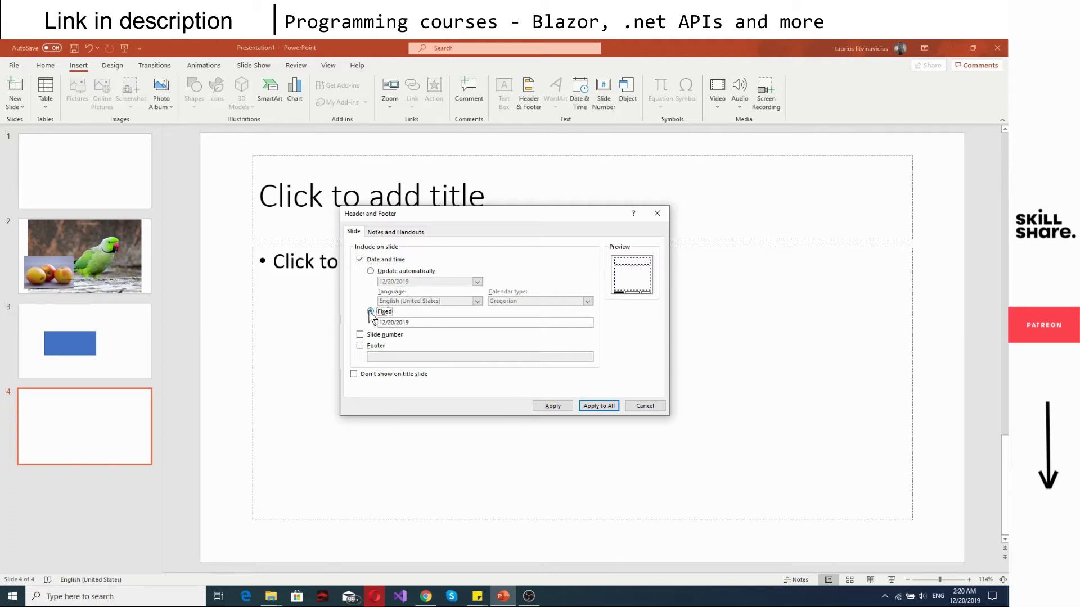
click(408, 323)
click(373, 336)
click(360, 346)
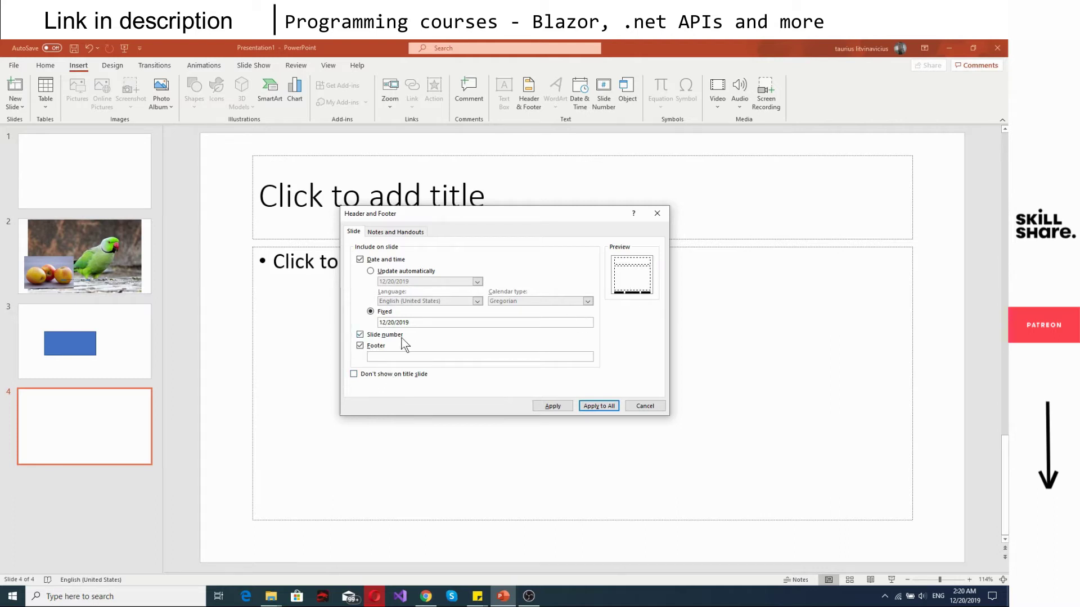
click(359, 346)
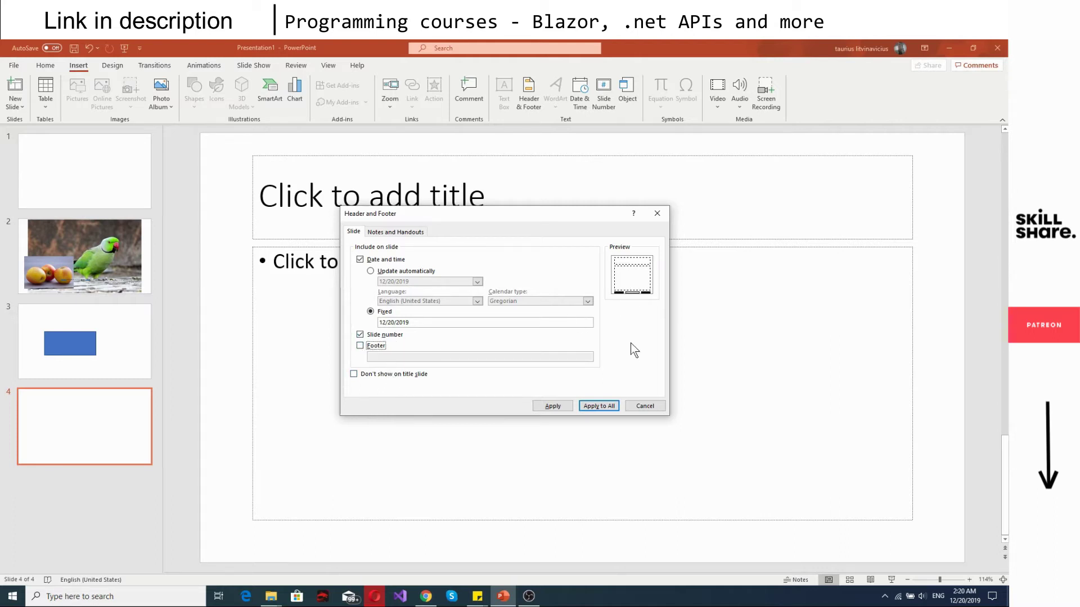
click(360, 346)
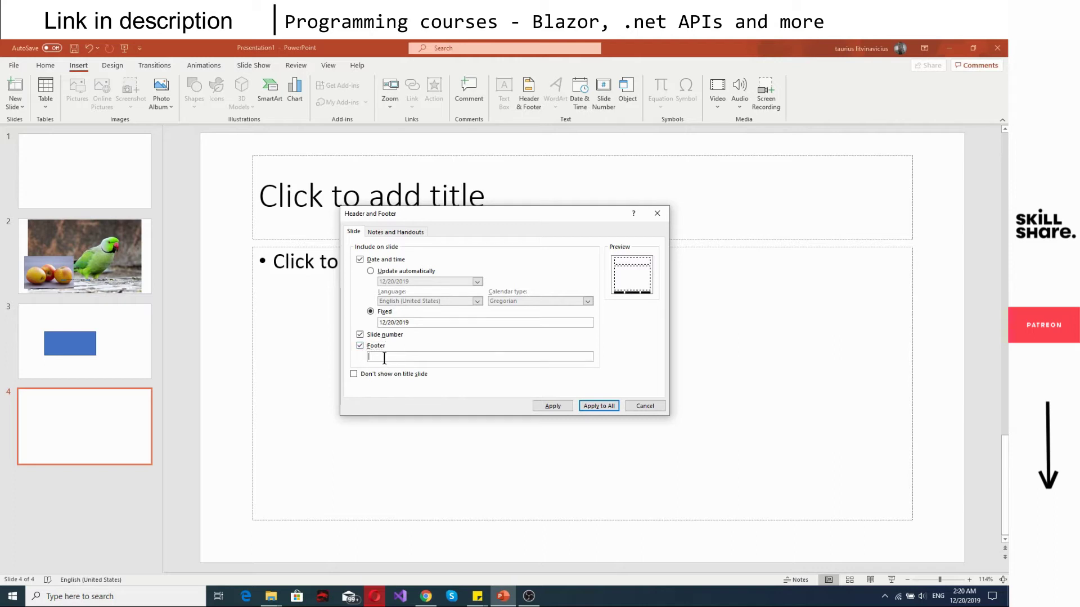
click(384, 358)
text(test footer)
- Hide the footer on the title slide and apply date, number and 'test footer' to all slides
click(381, 377)
click(400, 232)
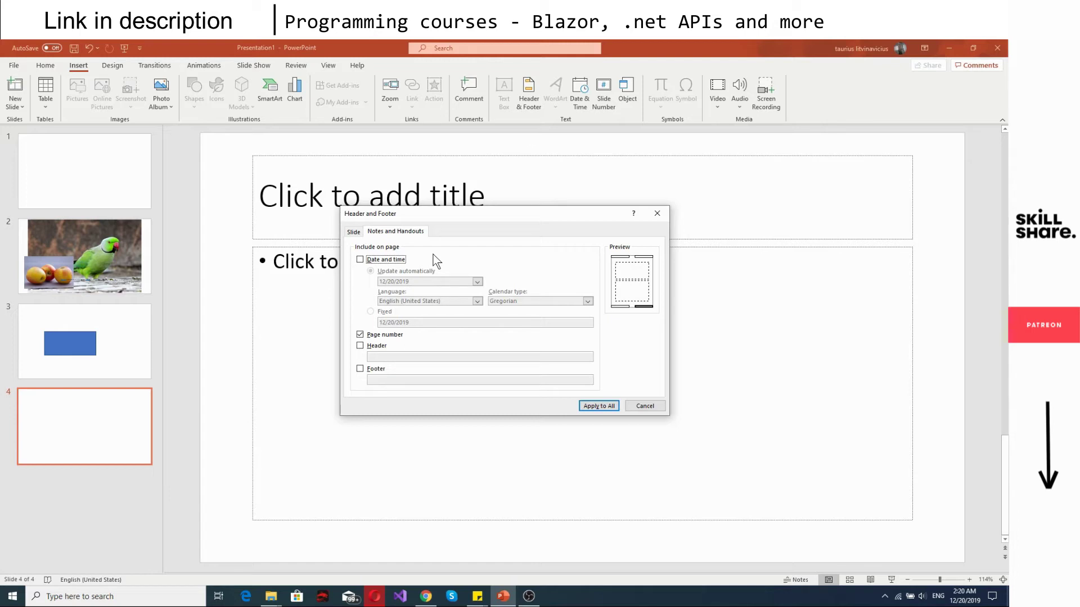
click(355, 232)
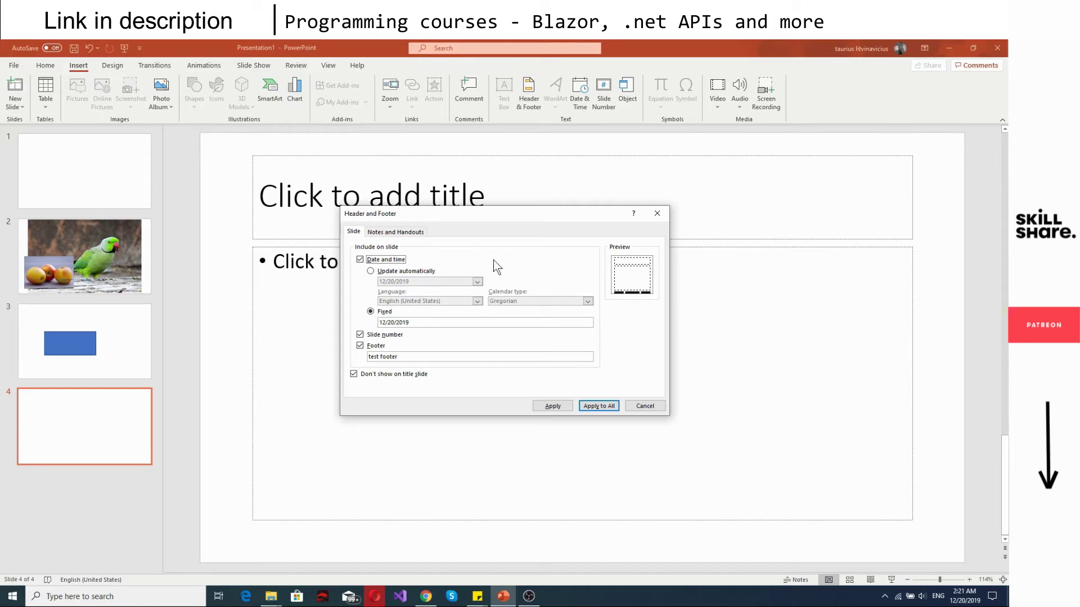
click(598, 406)
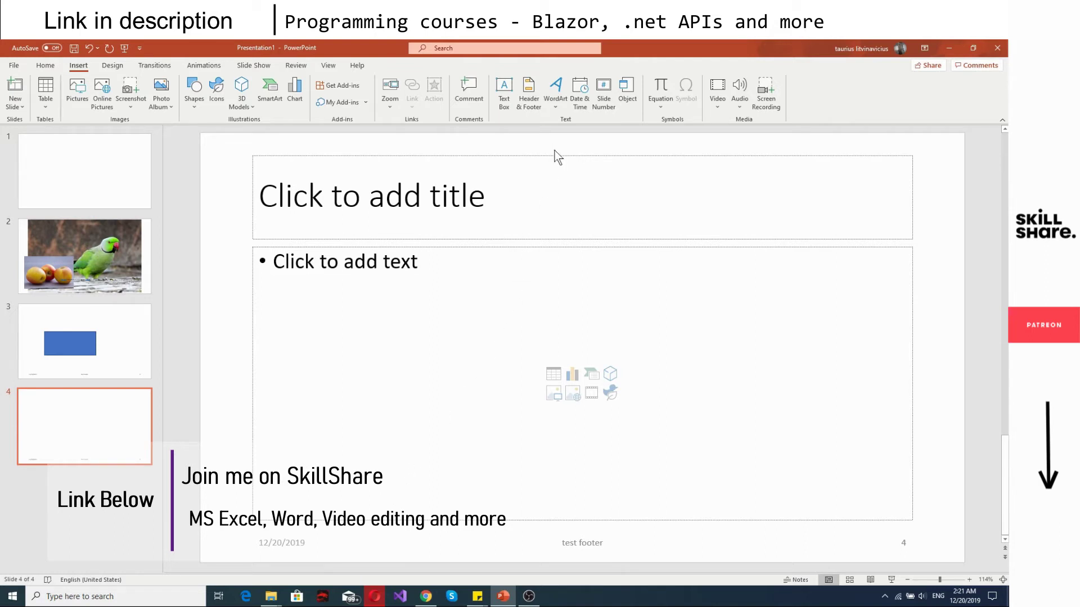
click(583, 106)
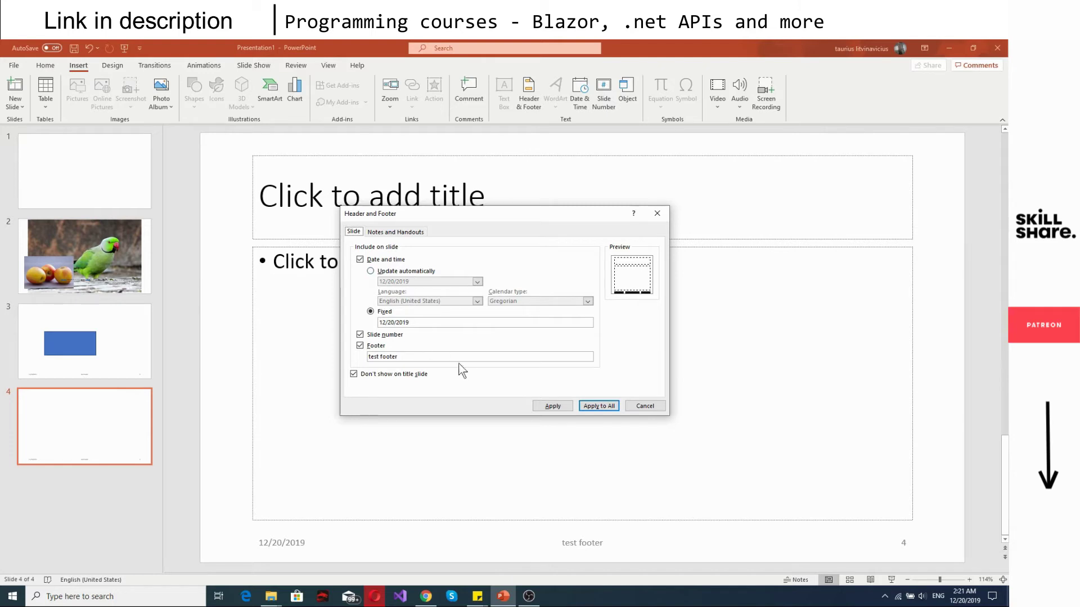
click(657, 214)
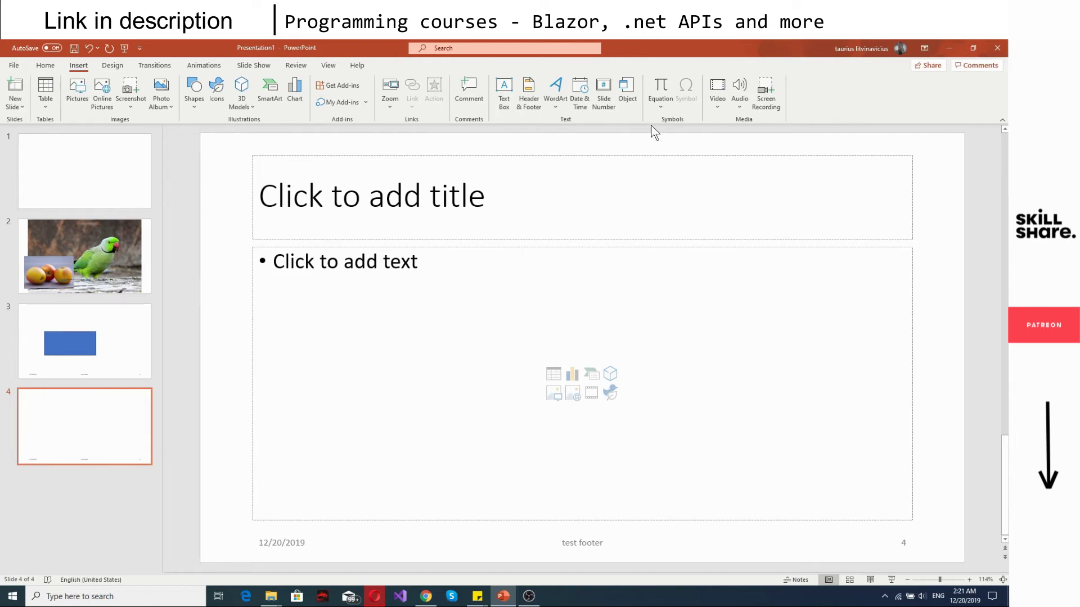
- Place the cursor in slide 4's body placeholder and open the built-in Equation gallery
click(661, 109)
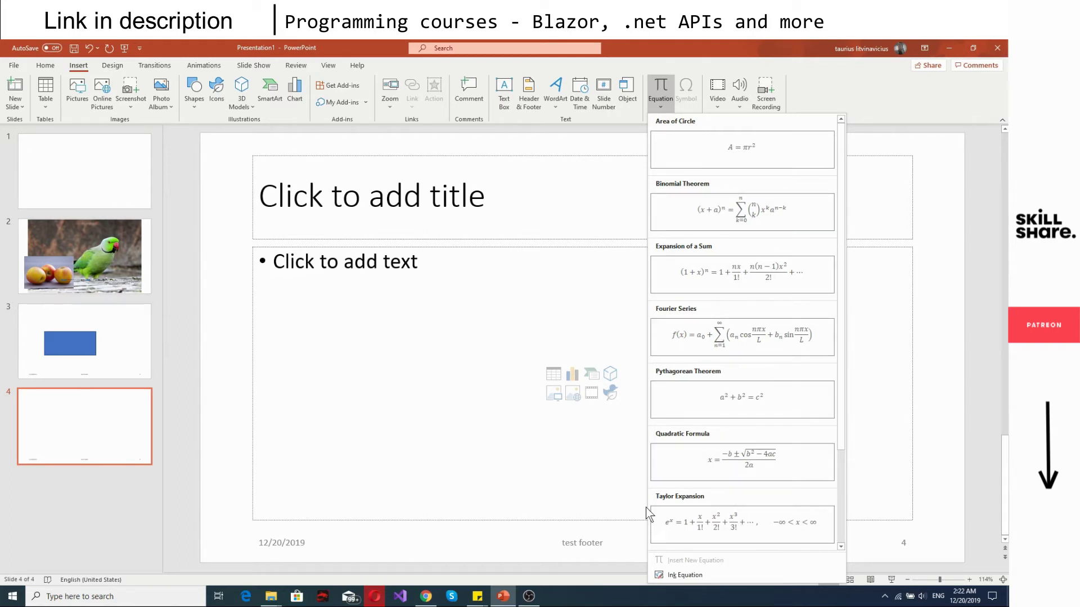
click(413, 320)
click(363, 284)
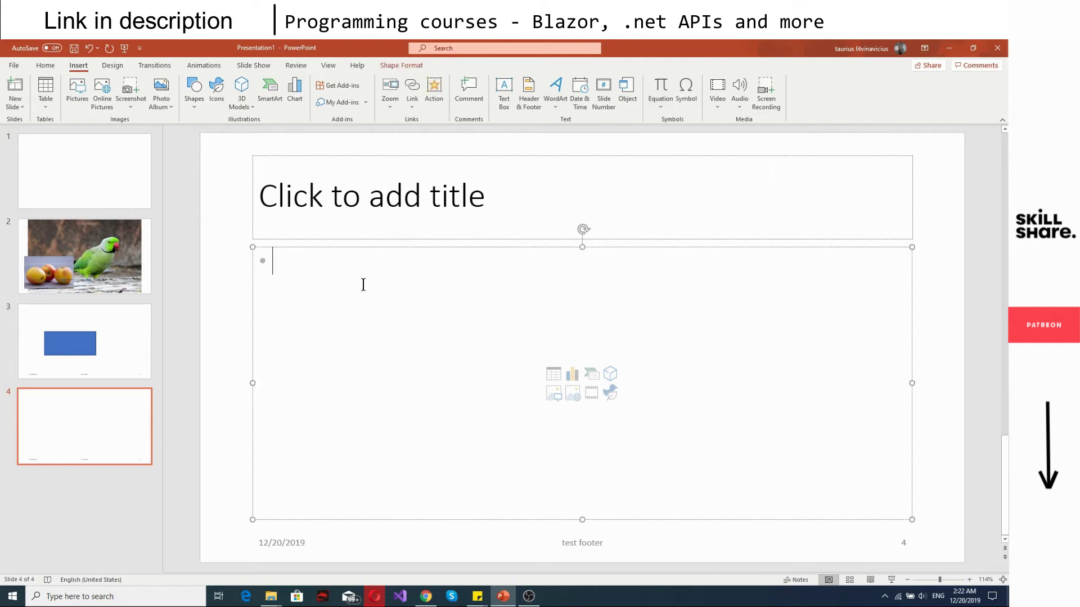
click(658, 106)
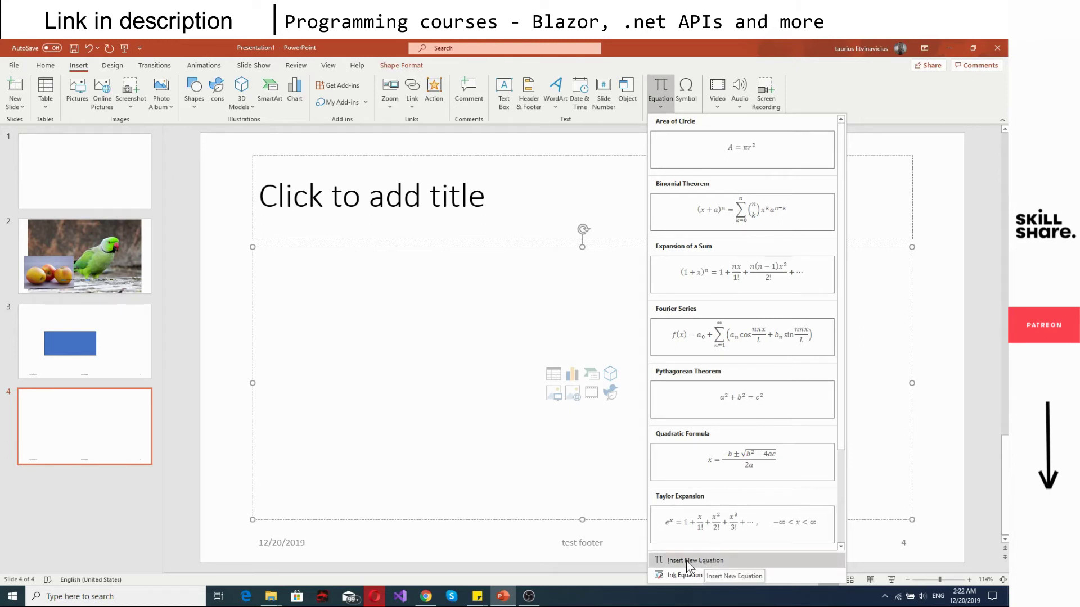
- Insert a new equation reading a = b/c using a stacked fraction in slide 4's body
click(707, 563)
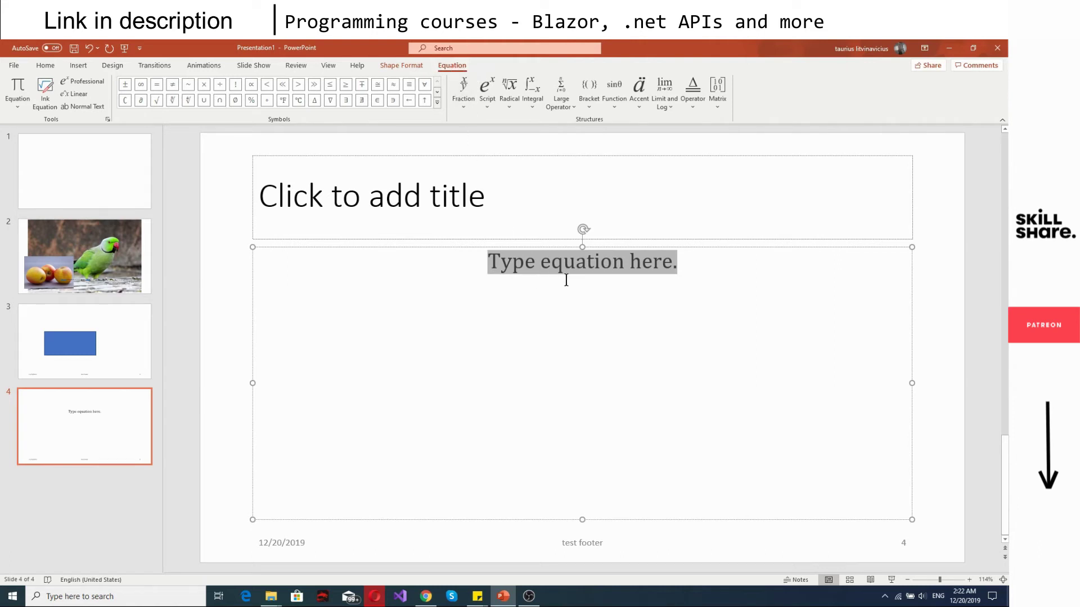
text(a=)
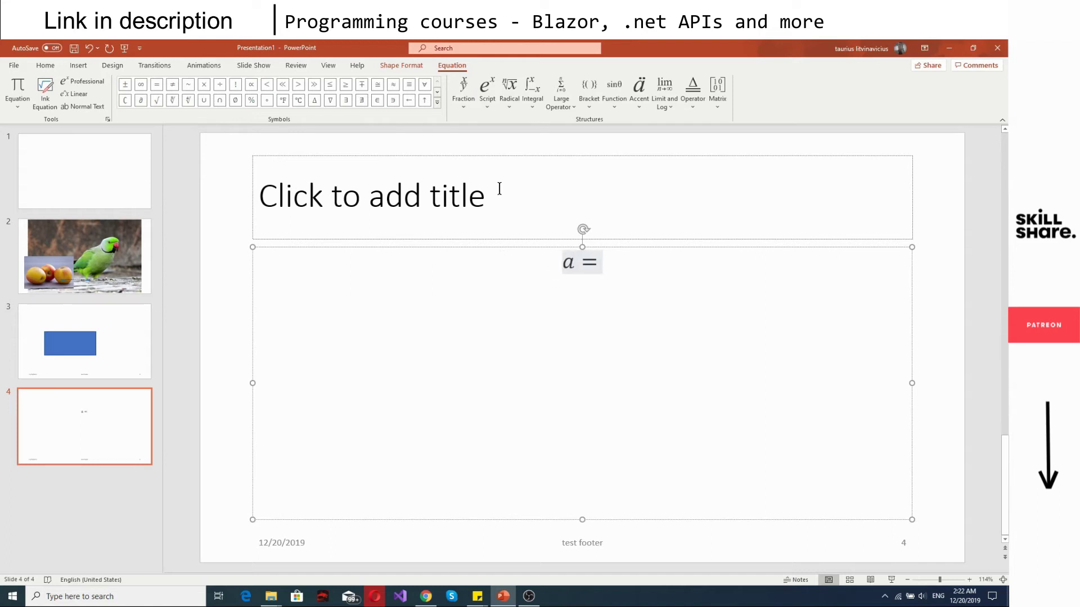
click(465, 110)
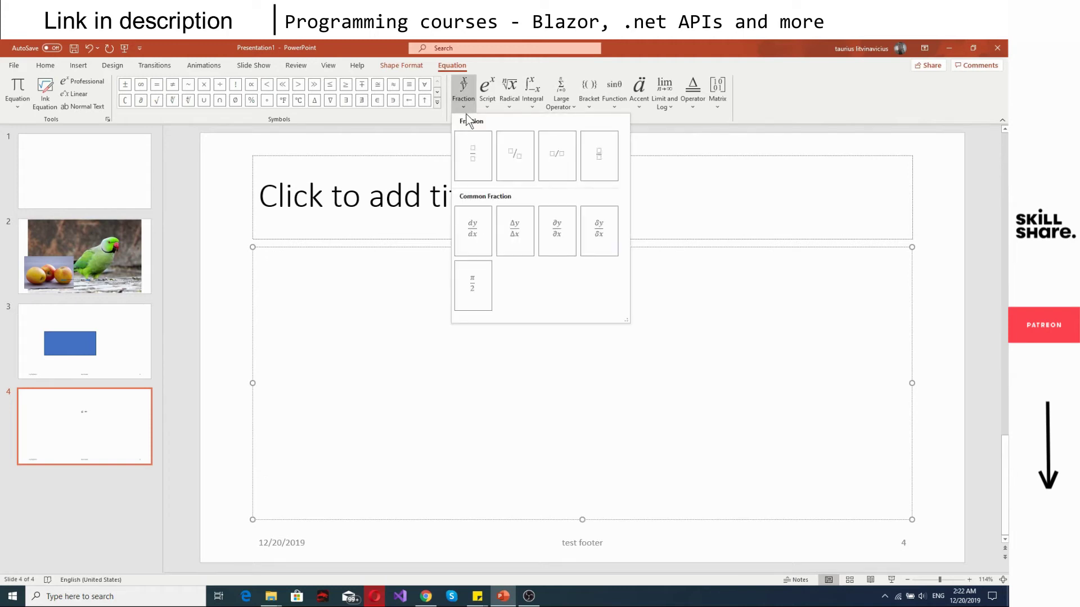
click(475, 169)
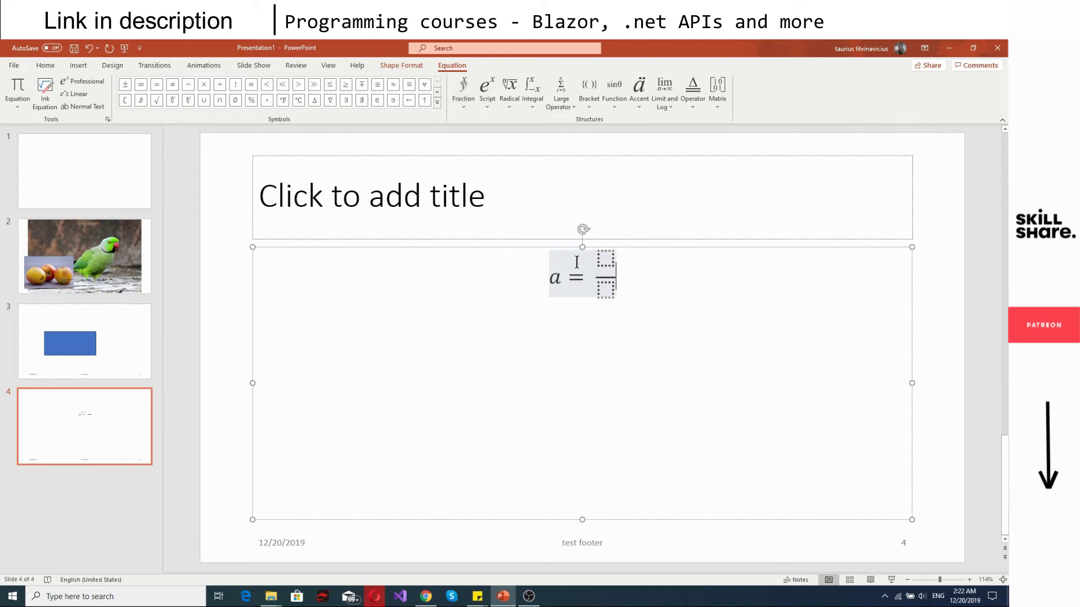
click(606, 259)
text(b)
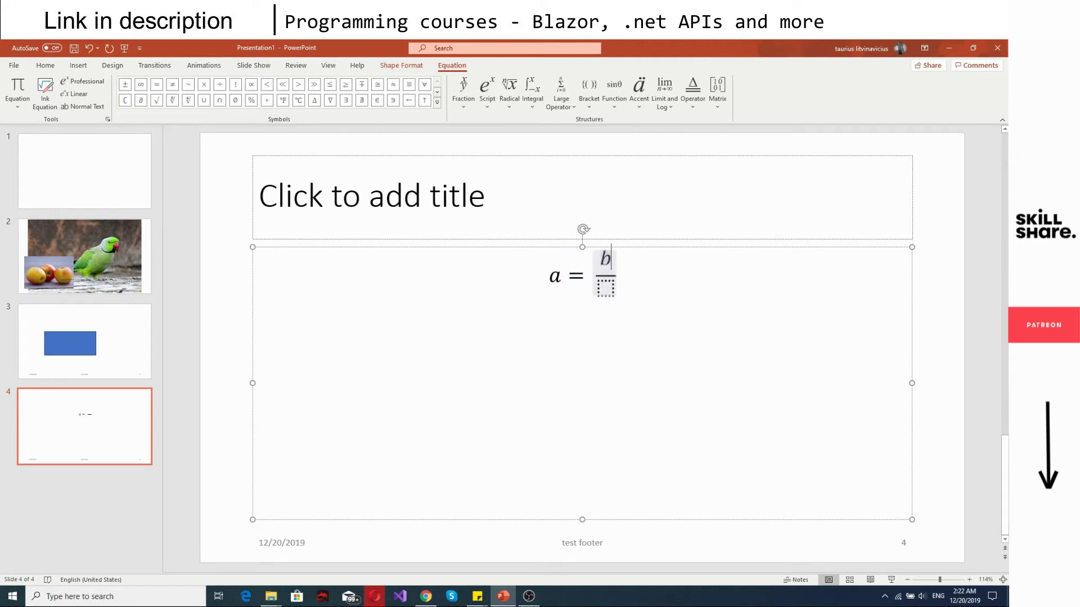
click(607, 288)
text(c)
click(633, 286)
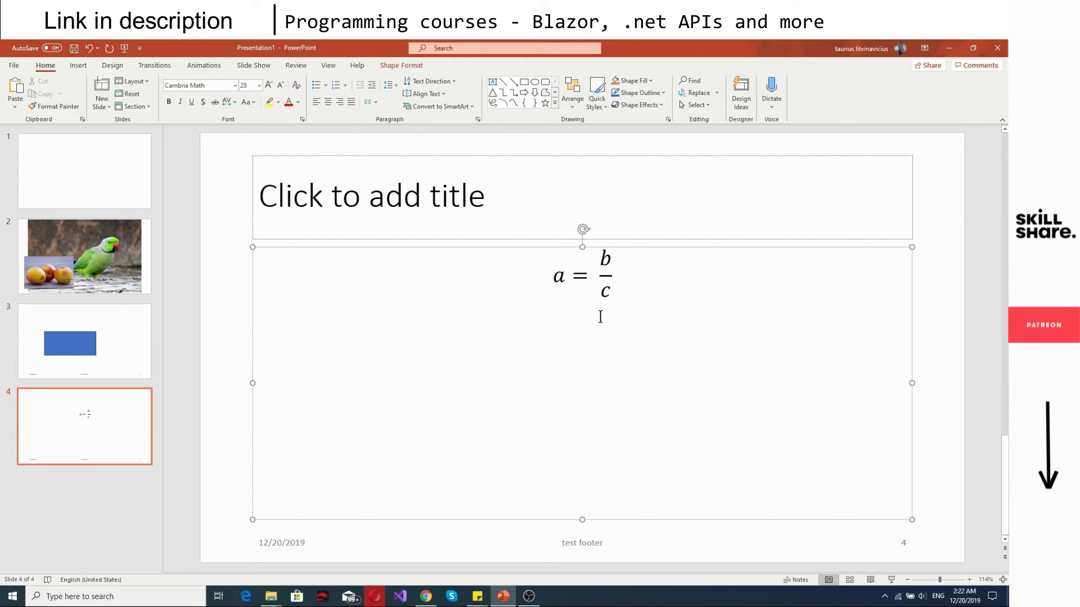
- Add a multiplication dot and d after c so the denominator reads c·d
click(604, 289)
click(611, 278)
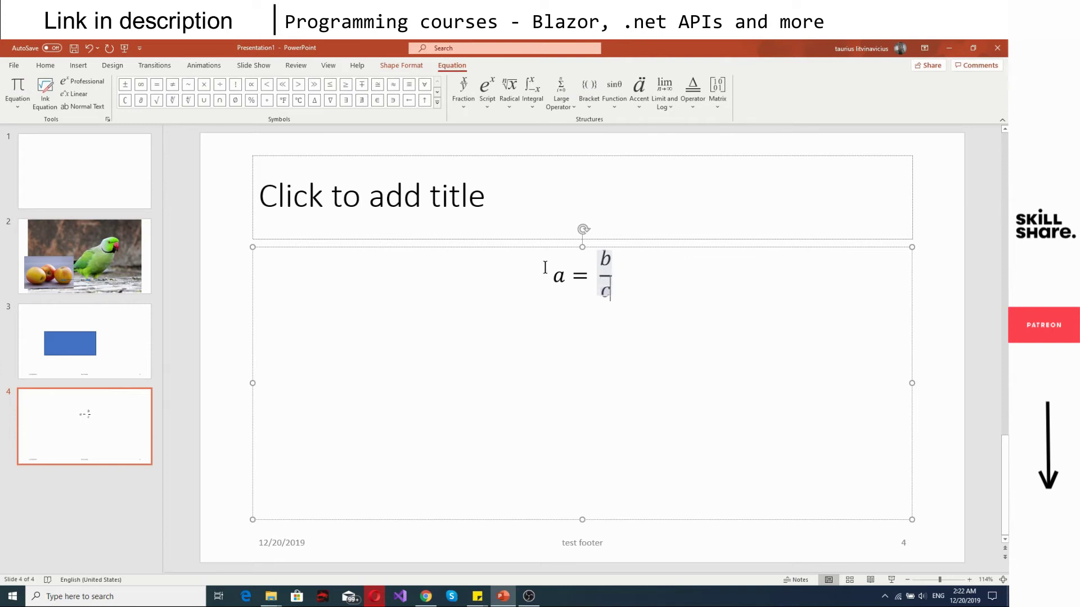
click(437, 108)
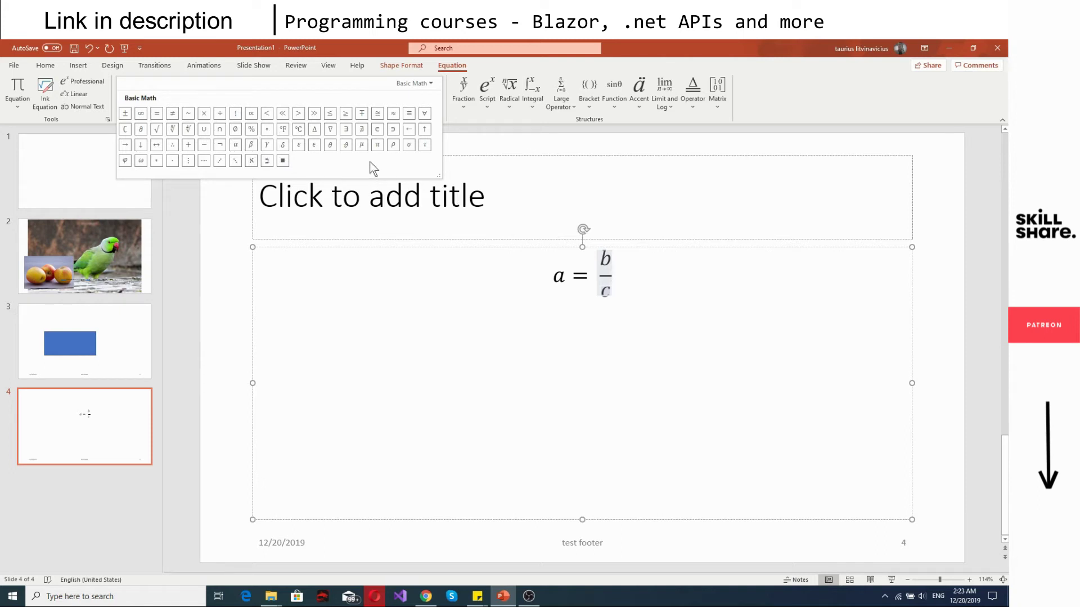
click(173, 161)
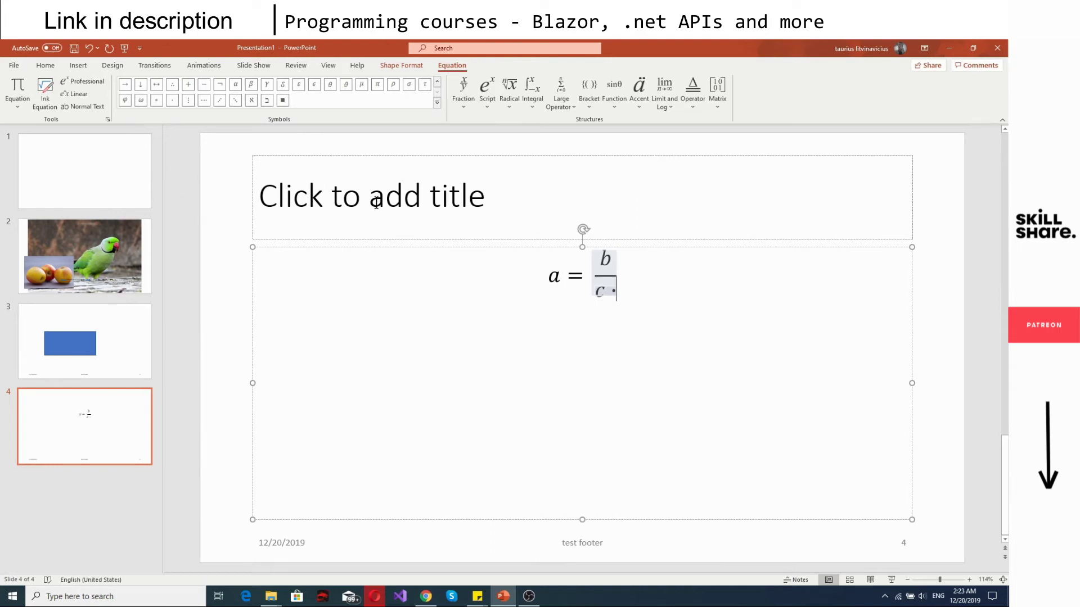
text(d)
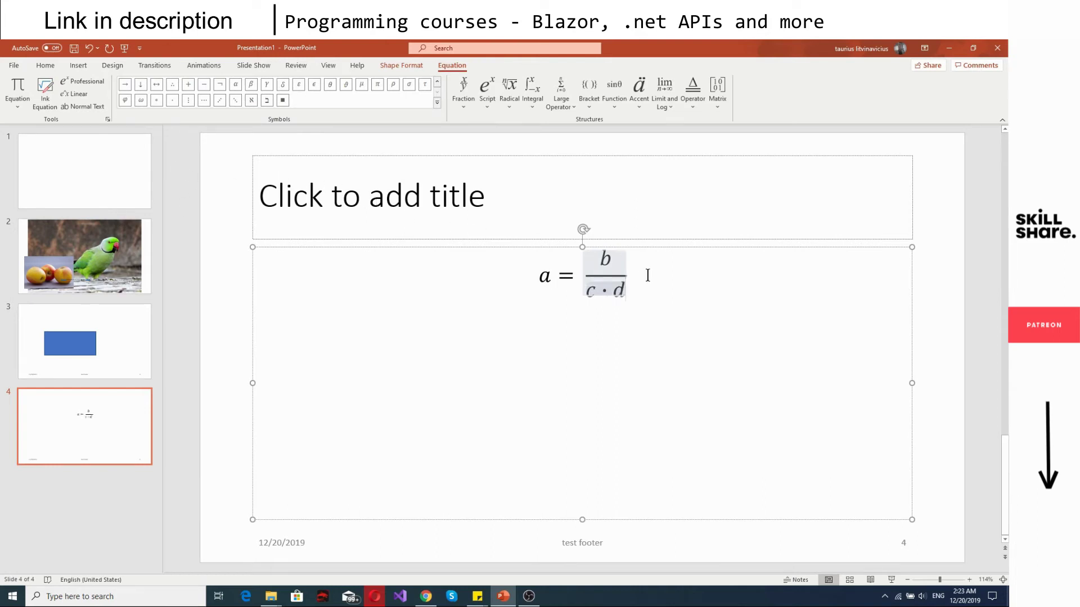
click(647, 271)
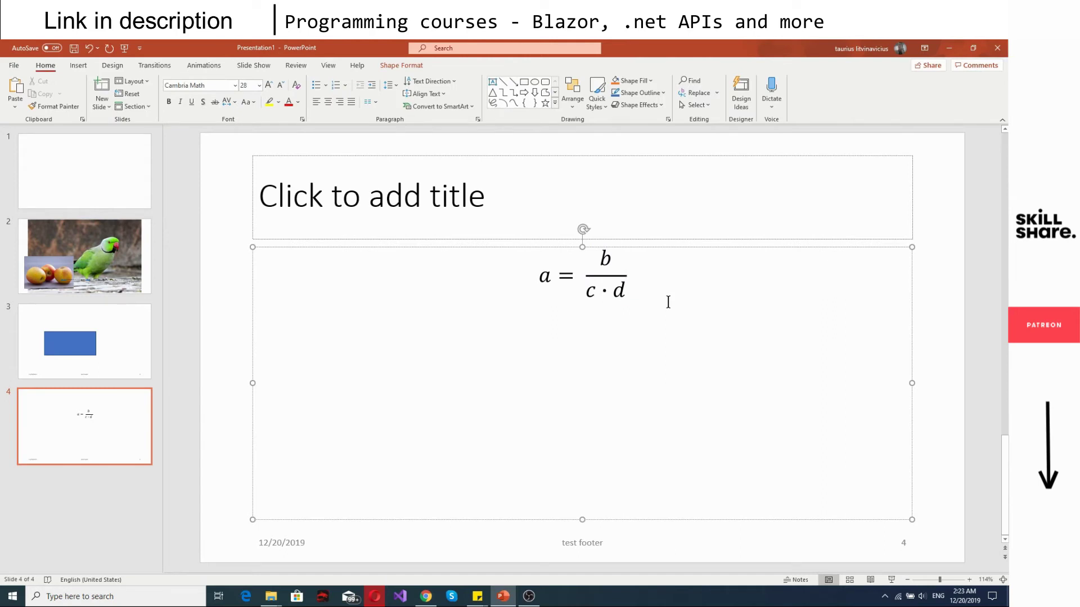
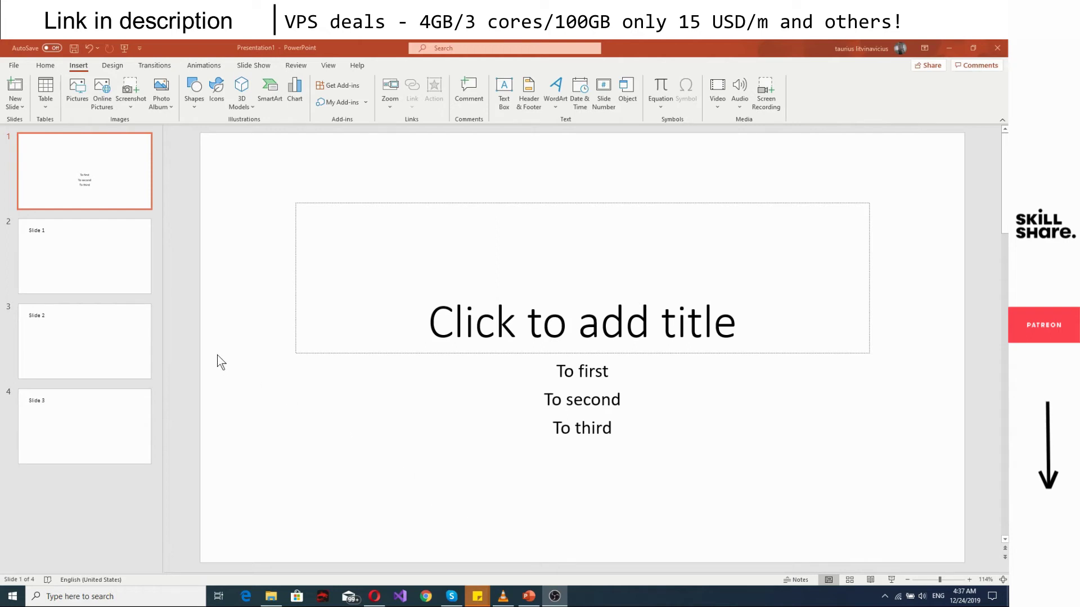
- Review the second, third and fourth slides, then return to the first slide with the answers
click(91, 260)
click(80, 351)
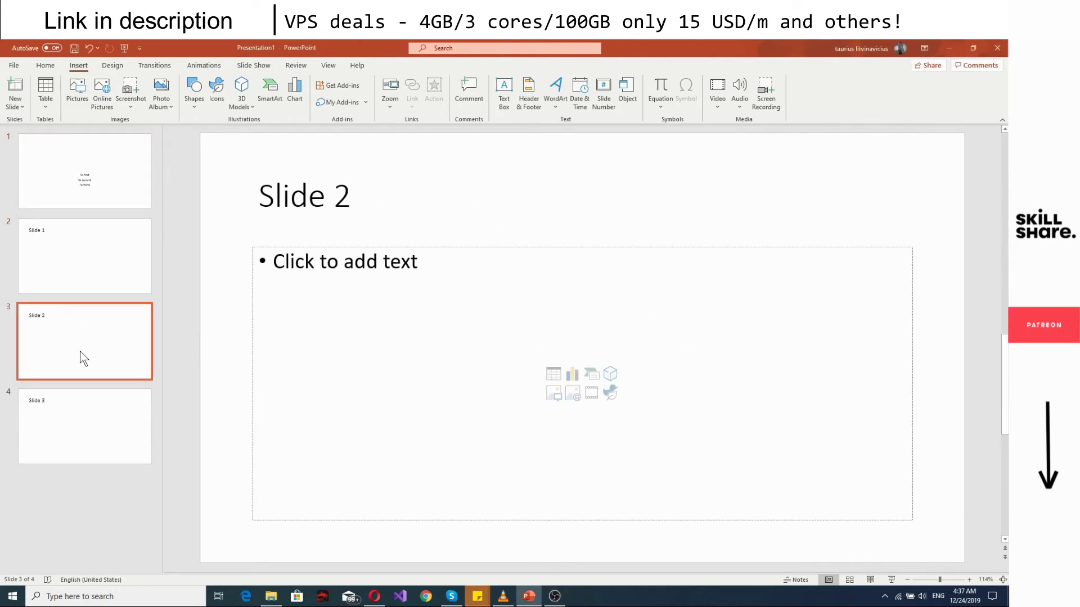
click(86, 433)
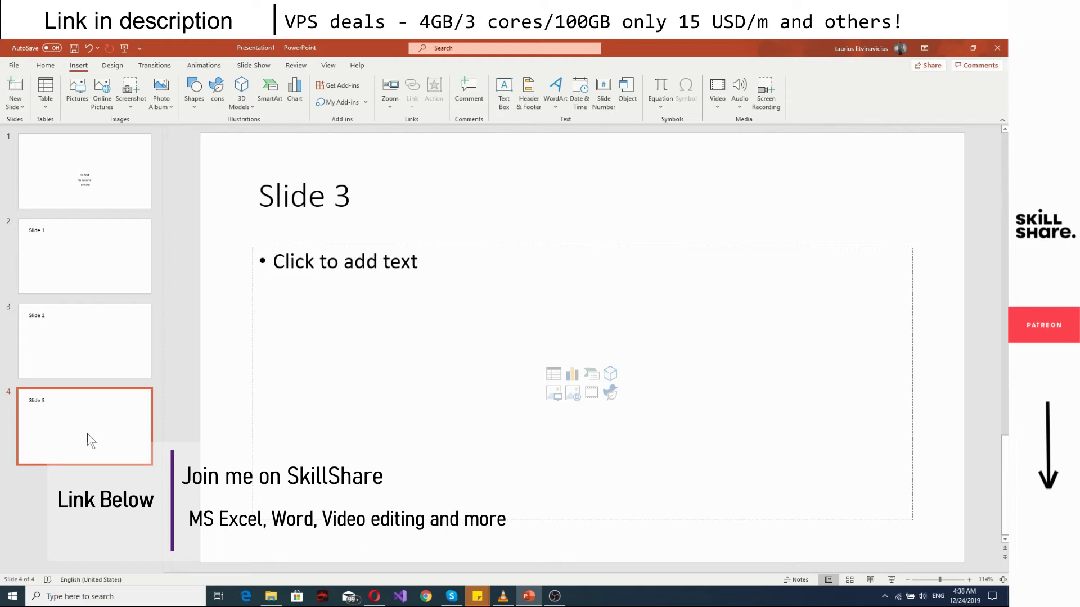
click(76, 197)
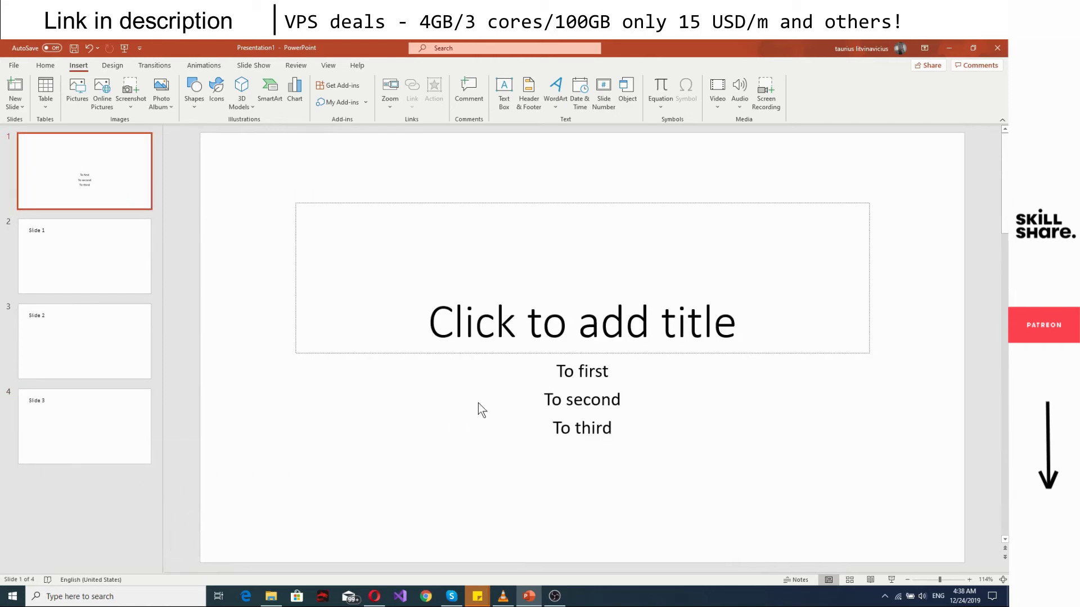
- Select the words 'To first' in the answer text box and open Action Settings
click(613, 378)
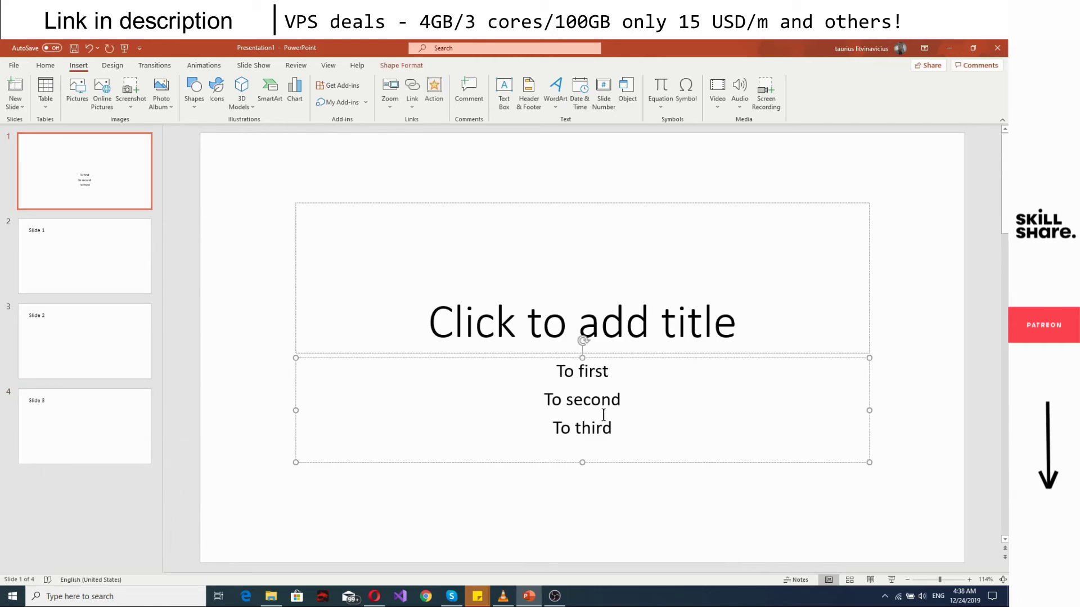
click(617, 376)
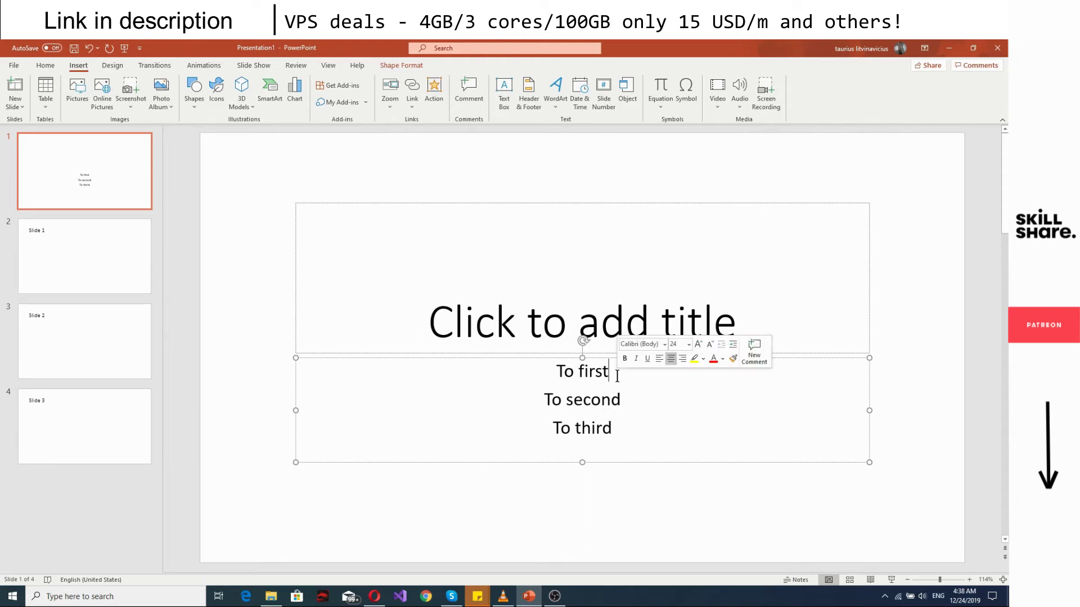
drag(625, 373, 557, 374)
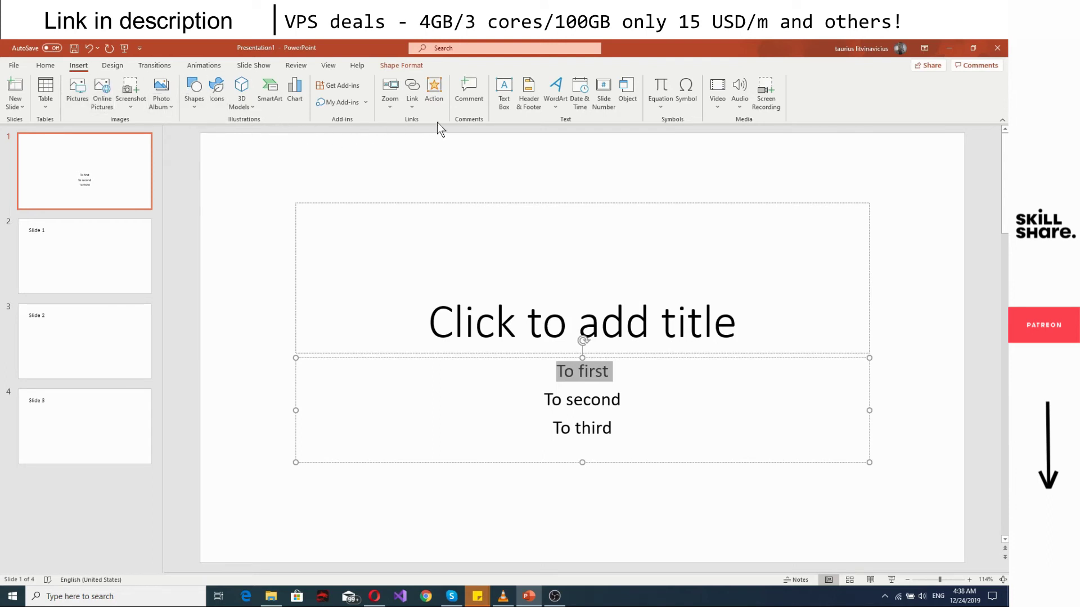
click(435, 90)
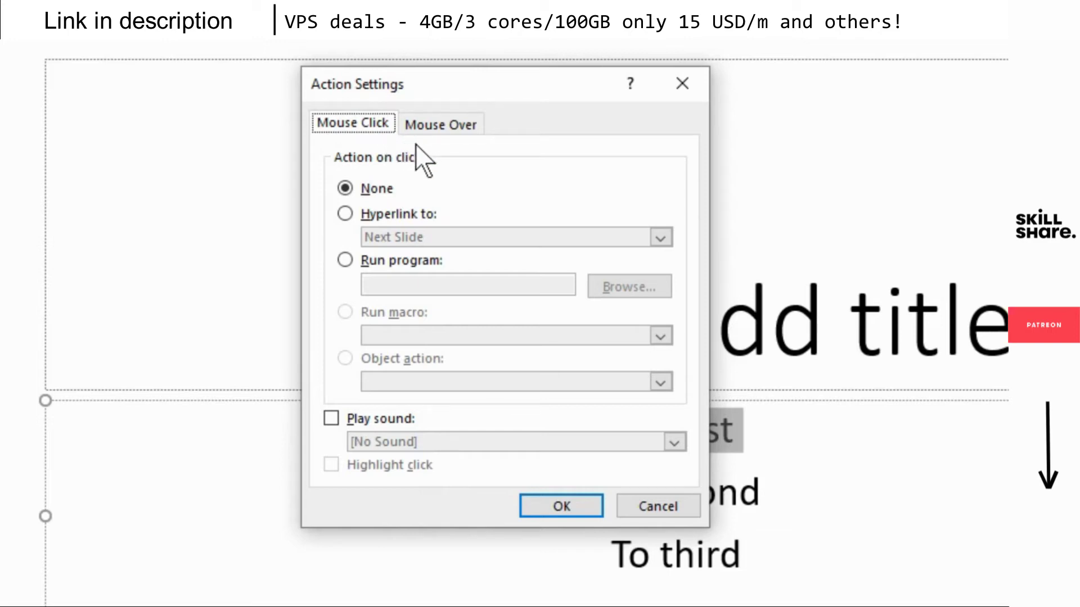
- Compare the Mouse Over and Mouse Click options in Action Settings
click(426, 134)
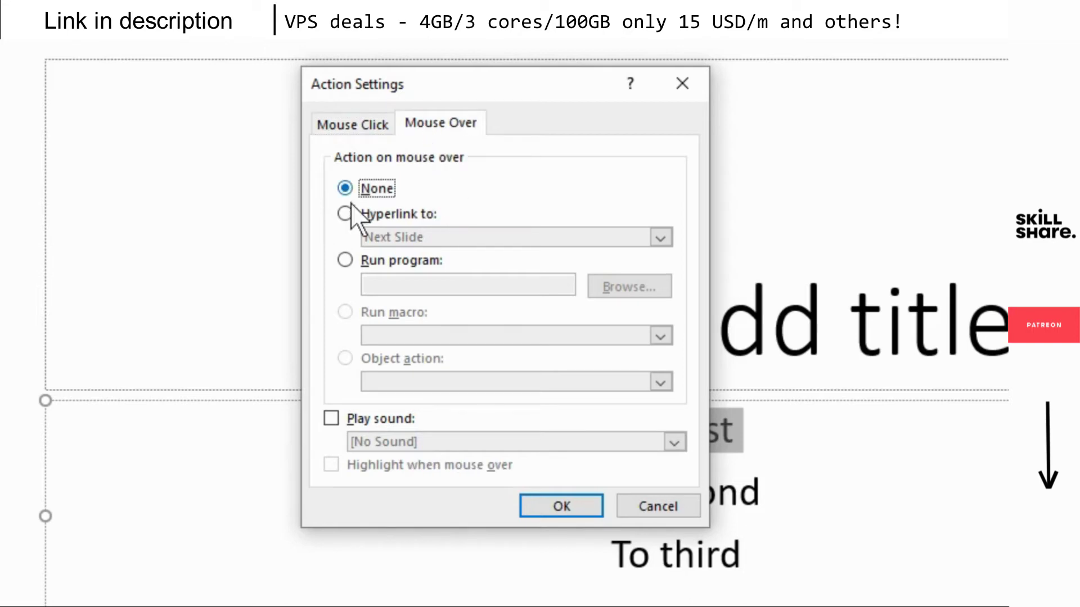
click(372, 133)
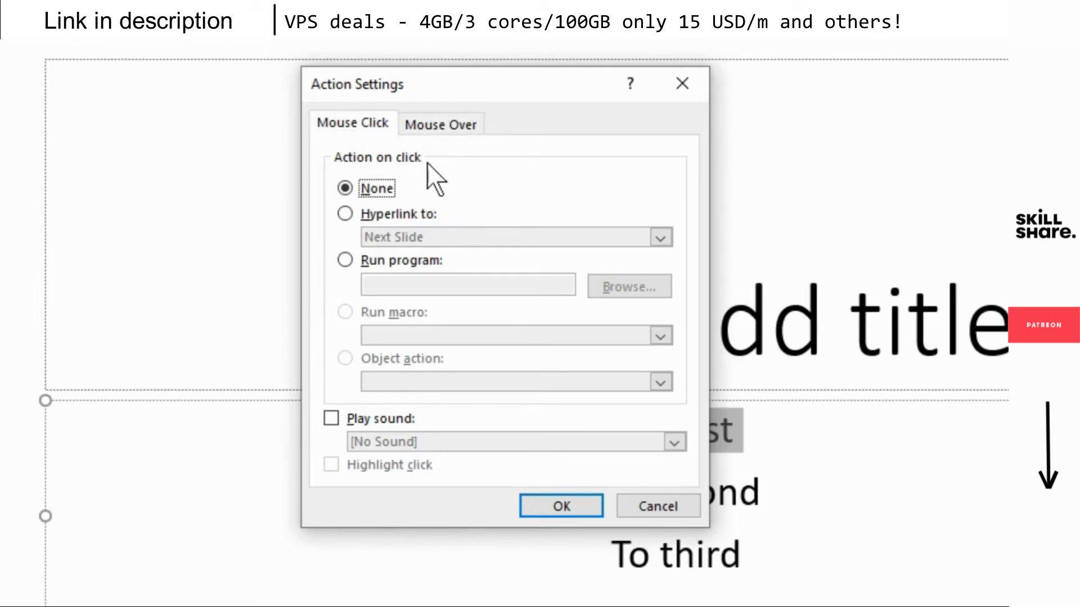
click(448, 125)
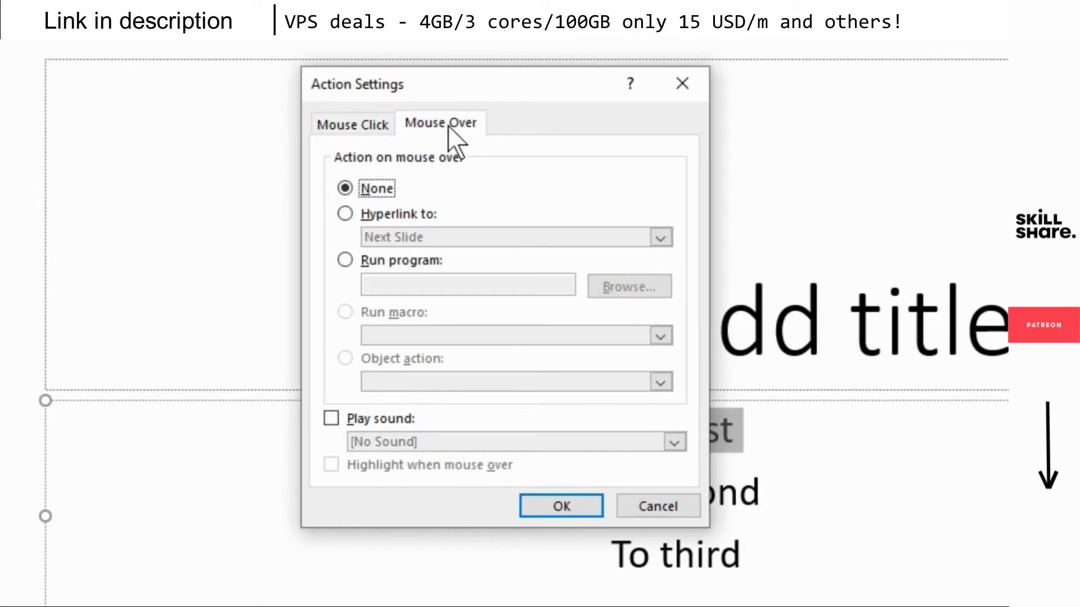
click(381, 134)
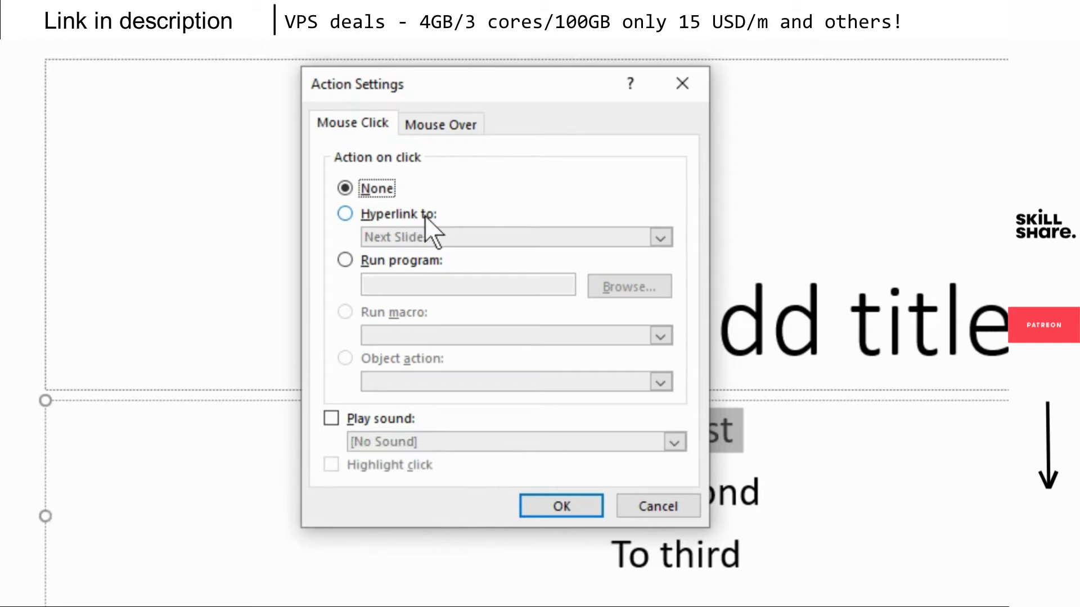
- Try Run program and a click sound, then drop the sound and choose Hyperlink to
click(418, 264)
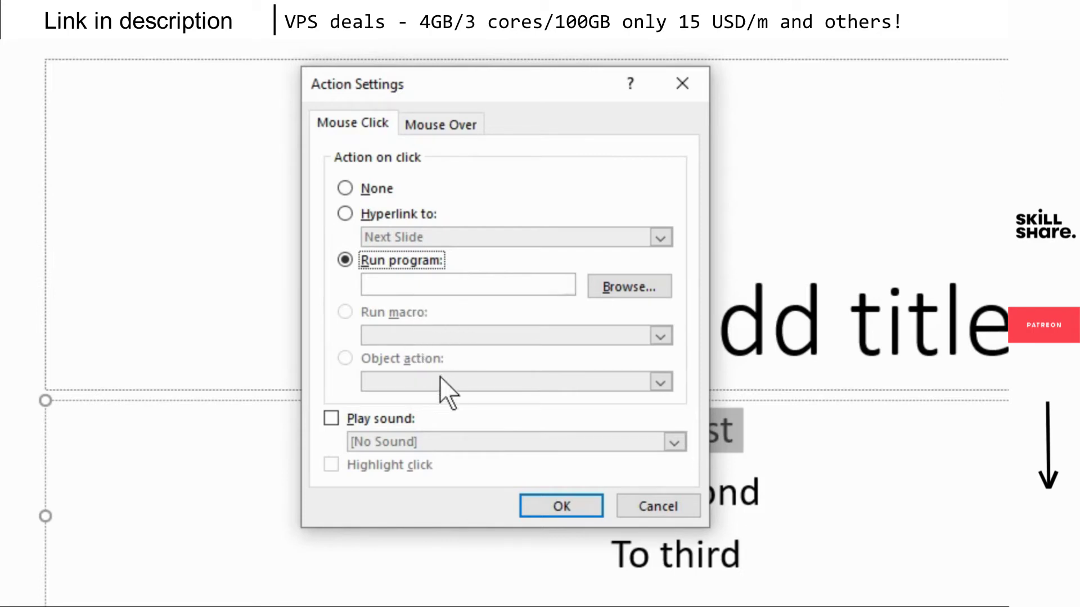
click(377, 420)
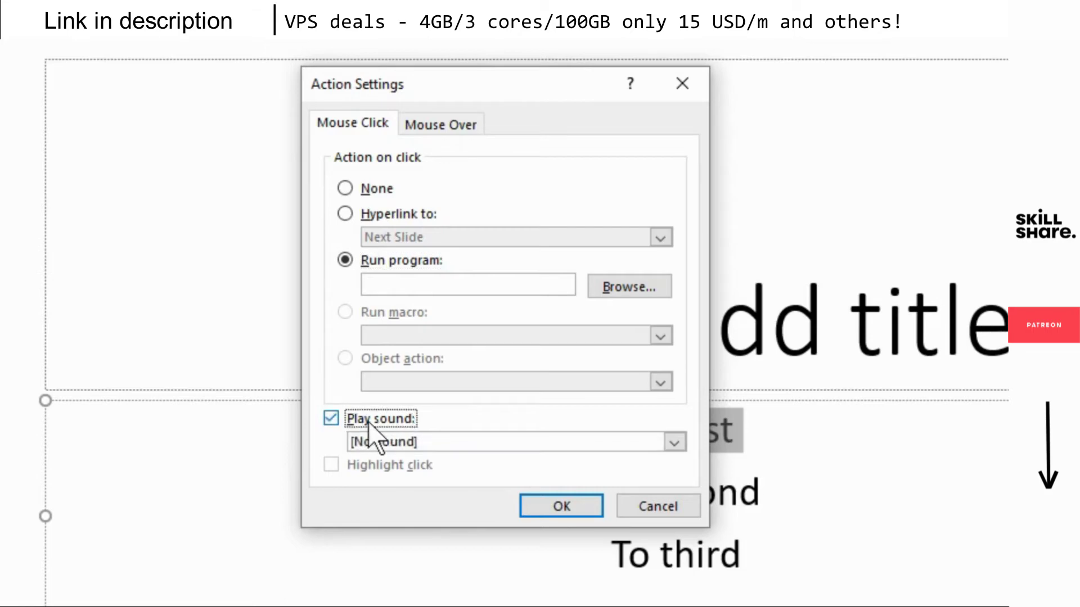
click(674, 443)
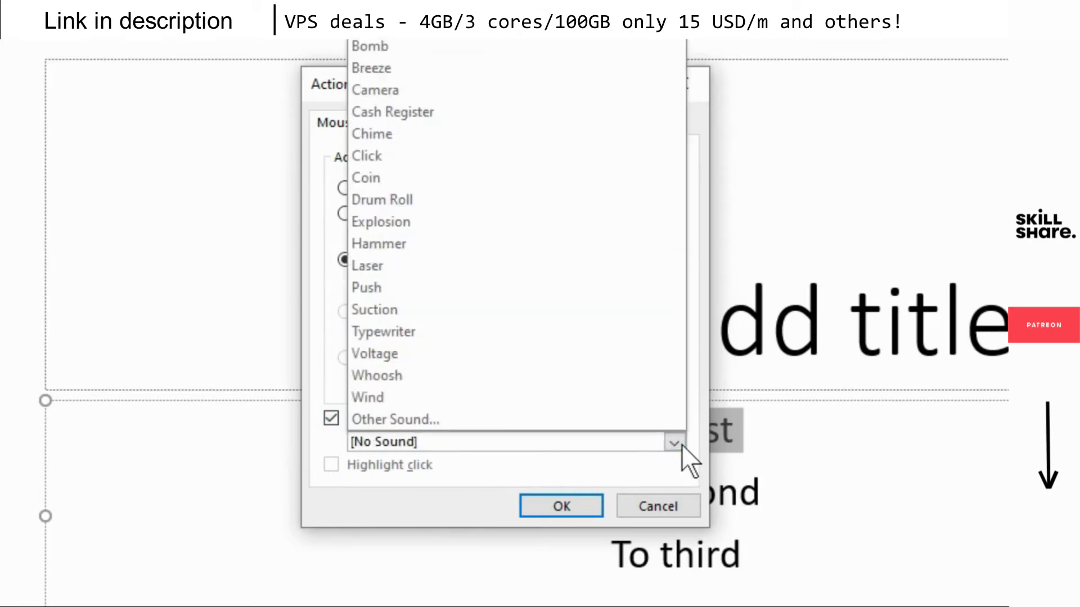
click(512, 473)
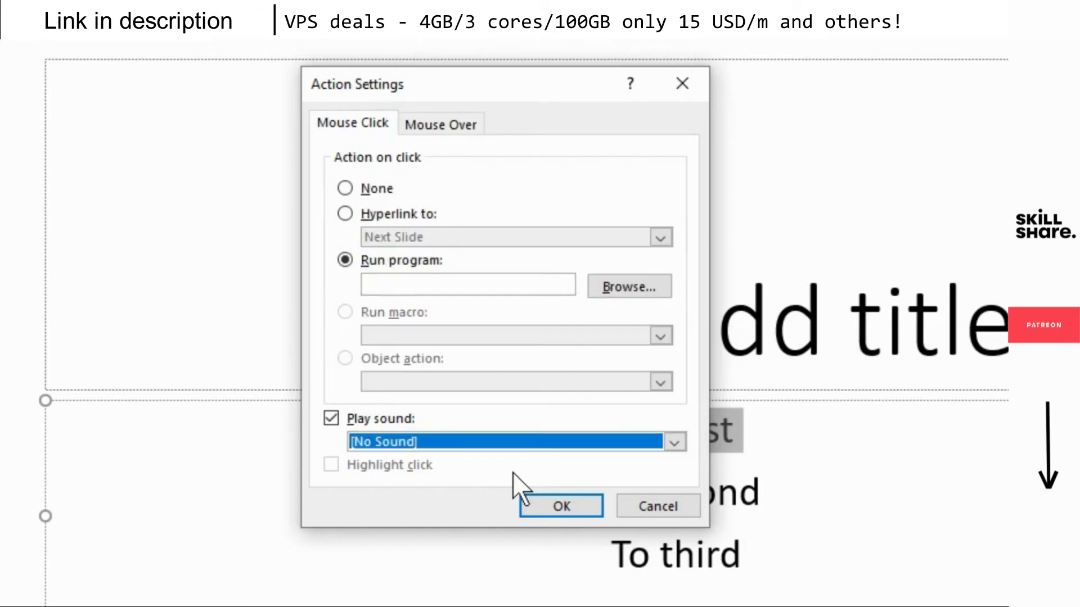
click(368, 421)
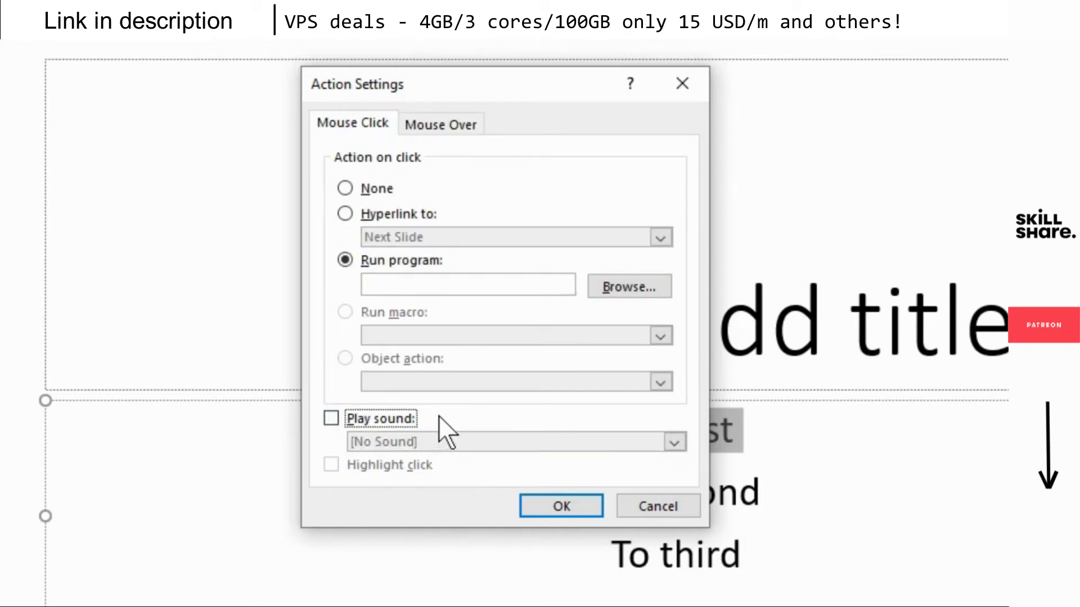
click(366, 215)
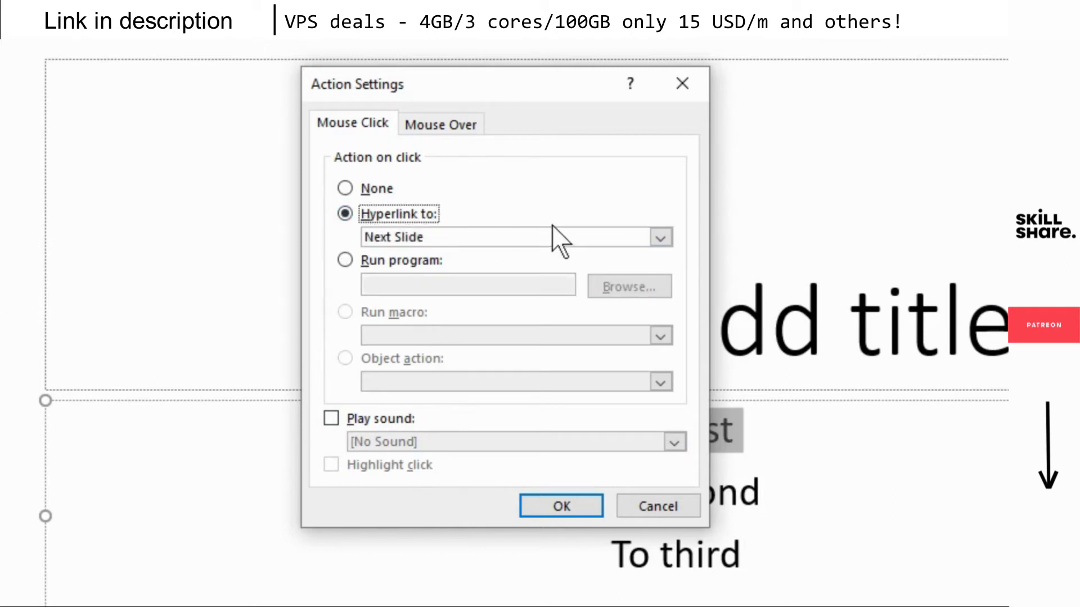
- Link 'To first' to slide '2. Slide 1' through Hyperlink to: Slide..., confirming both dialogs
click(392, 240)
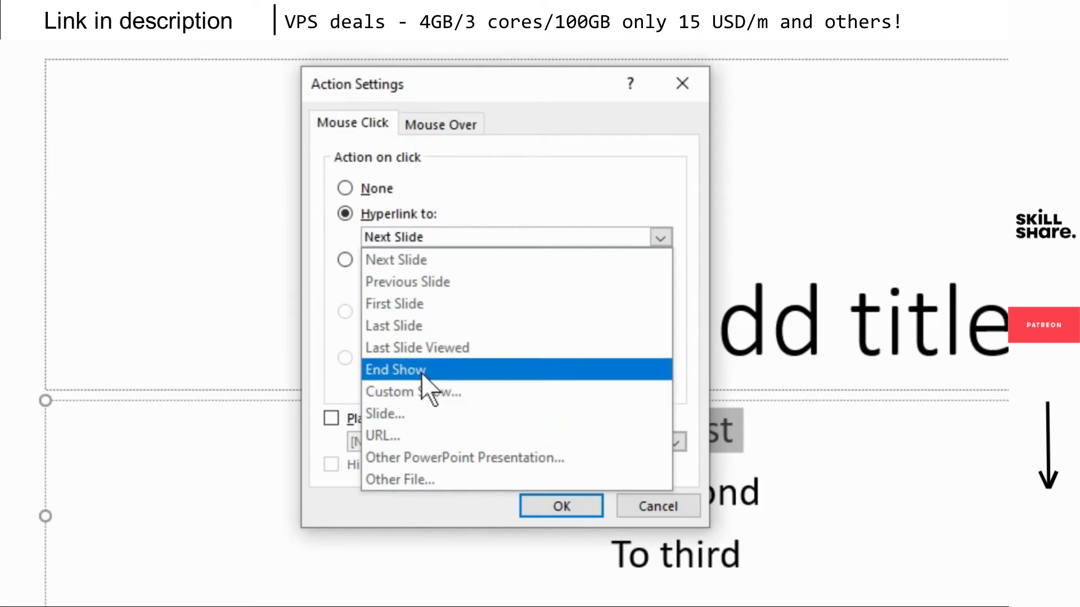
click(406, 422)
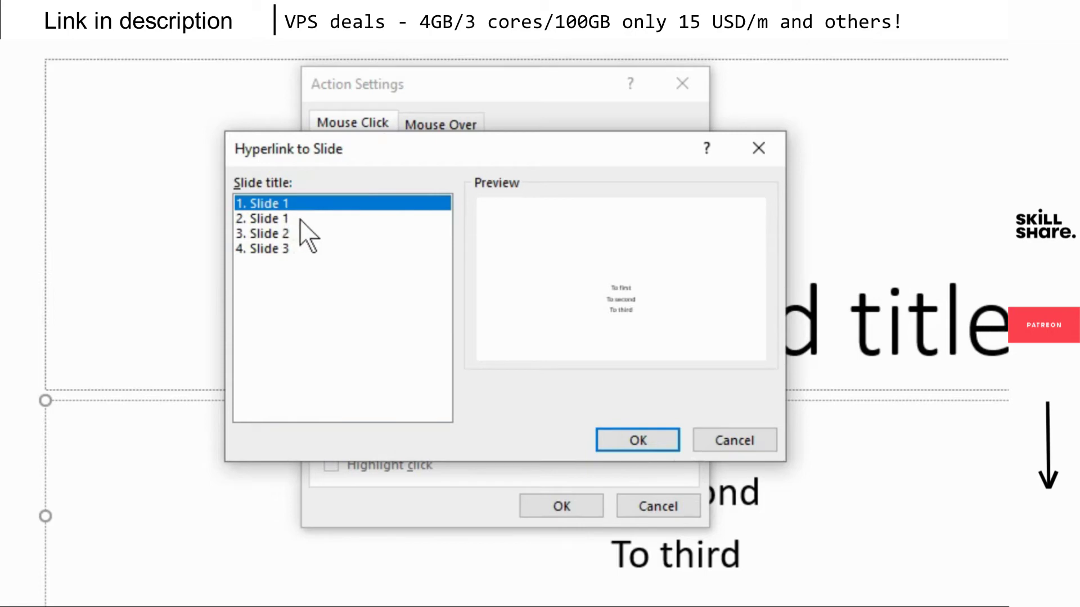
click(278, 219)
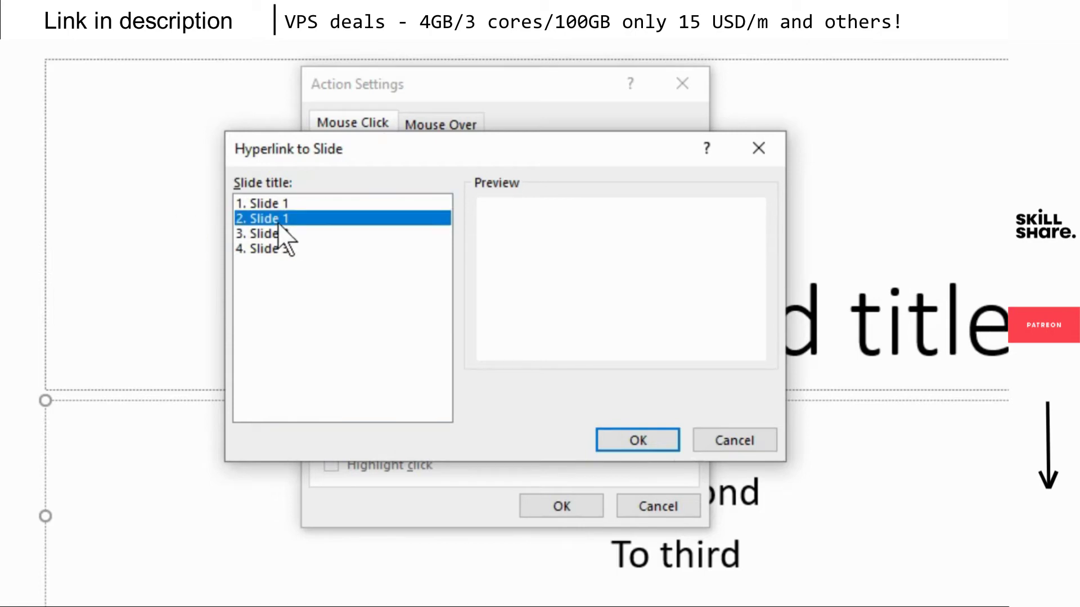
click(271, 234)
click(271, 250)
click(271, 236)
click(271, 217)
click(275, 205)
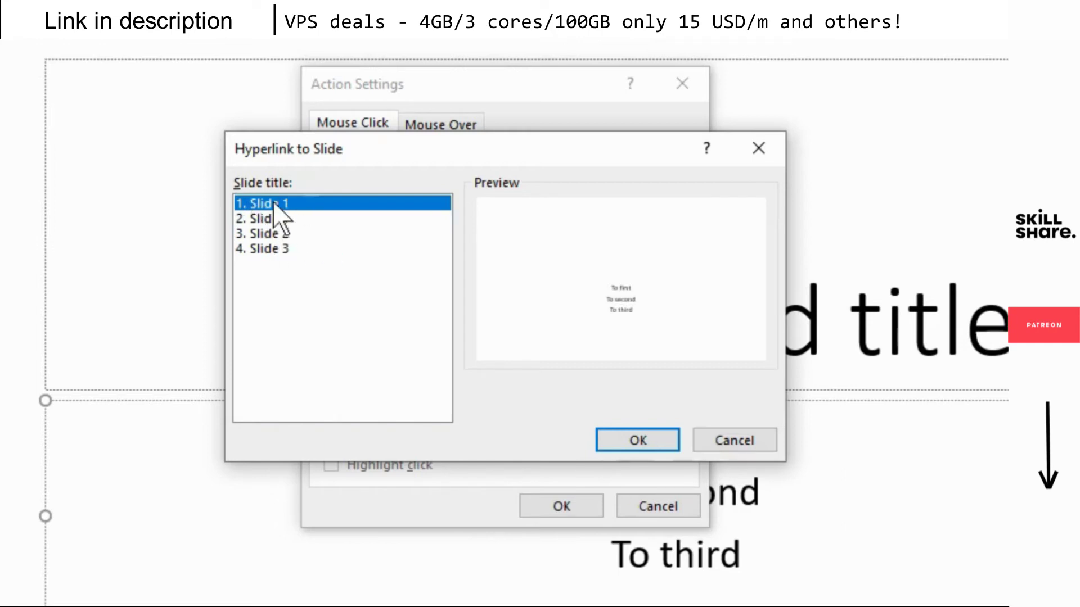
click(276, 225)
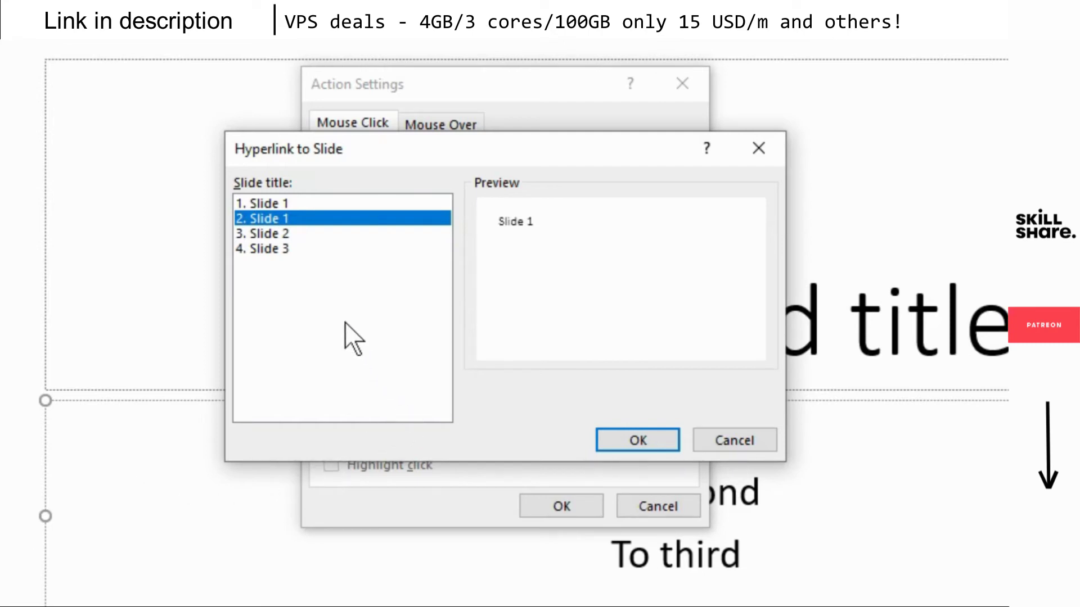
click(620, 433)
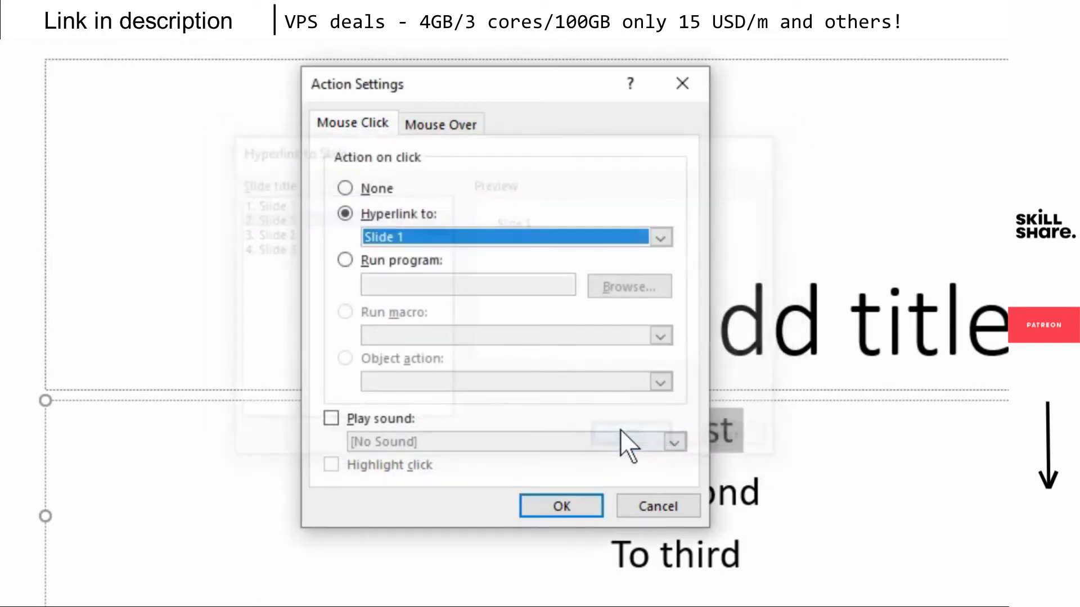
click(572, 507)
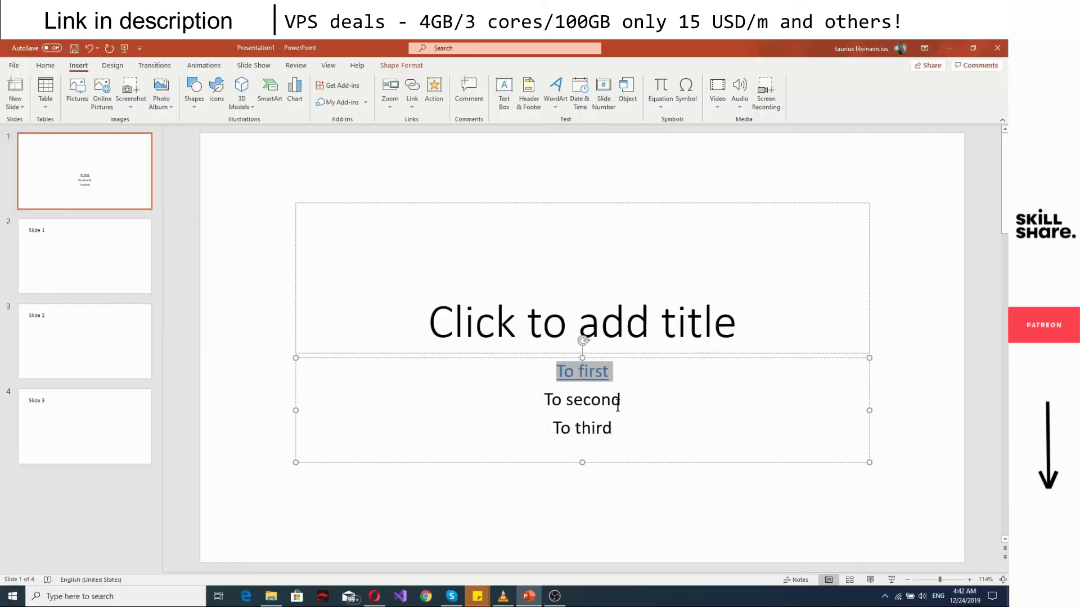
- Make the 'To second' line a click hyperlink to the slide titled Slide 2
drag(759, 494, 668, 494)
drag(579, 402, 545, 400)
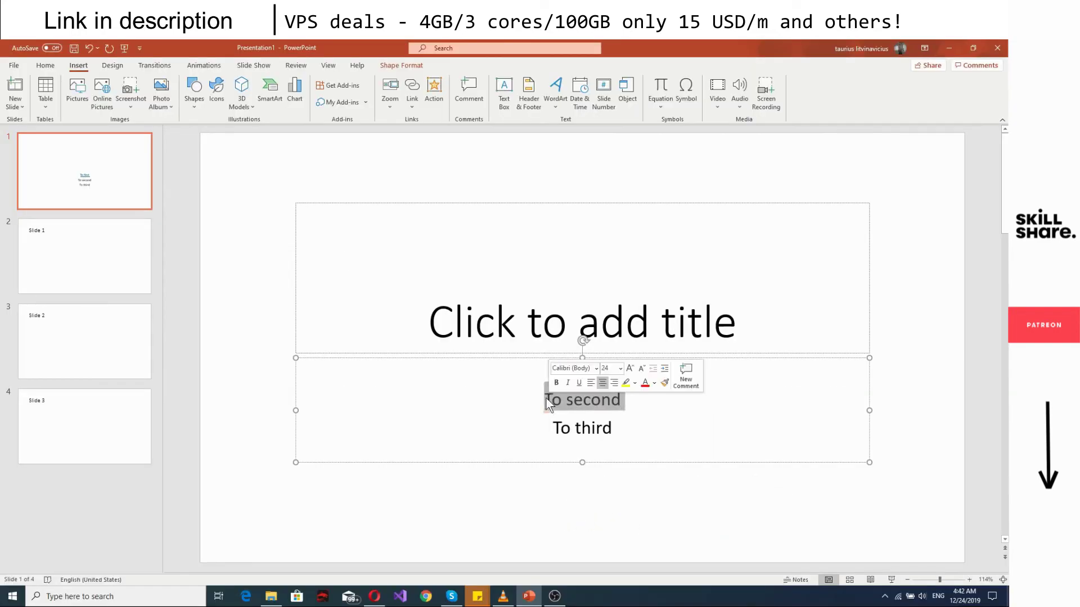
click(432, 100)
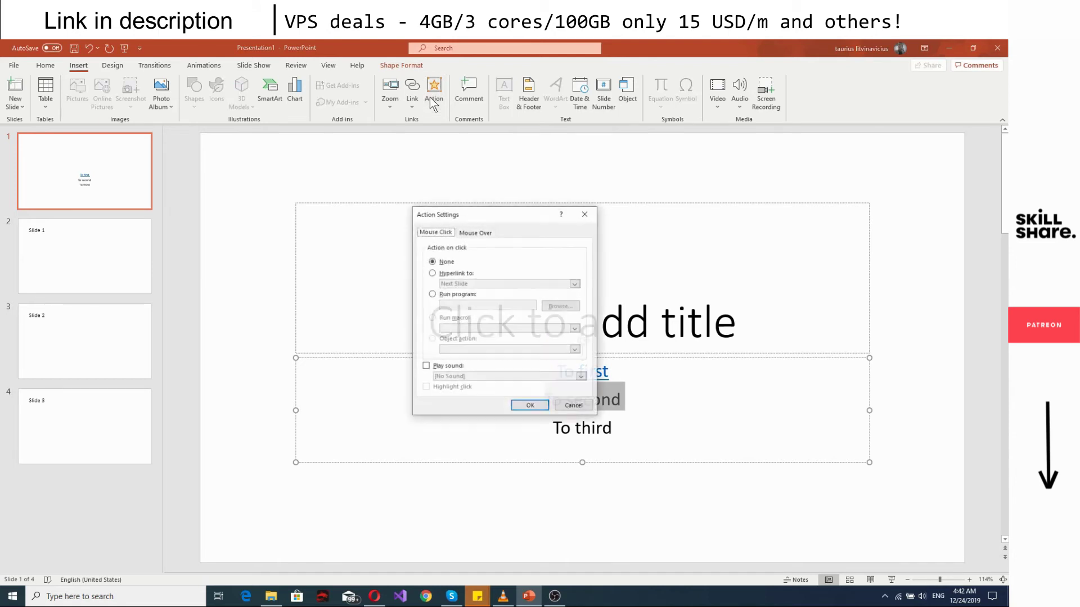
click(457, 273)
click(458, 284)
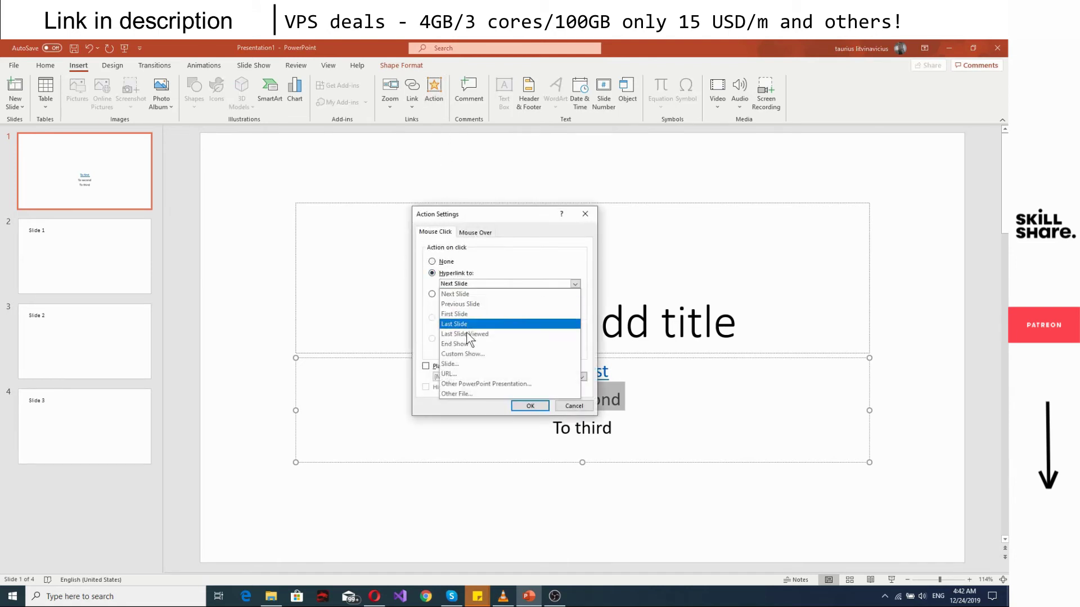
click(461, 366)
click(426, 282)
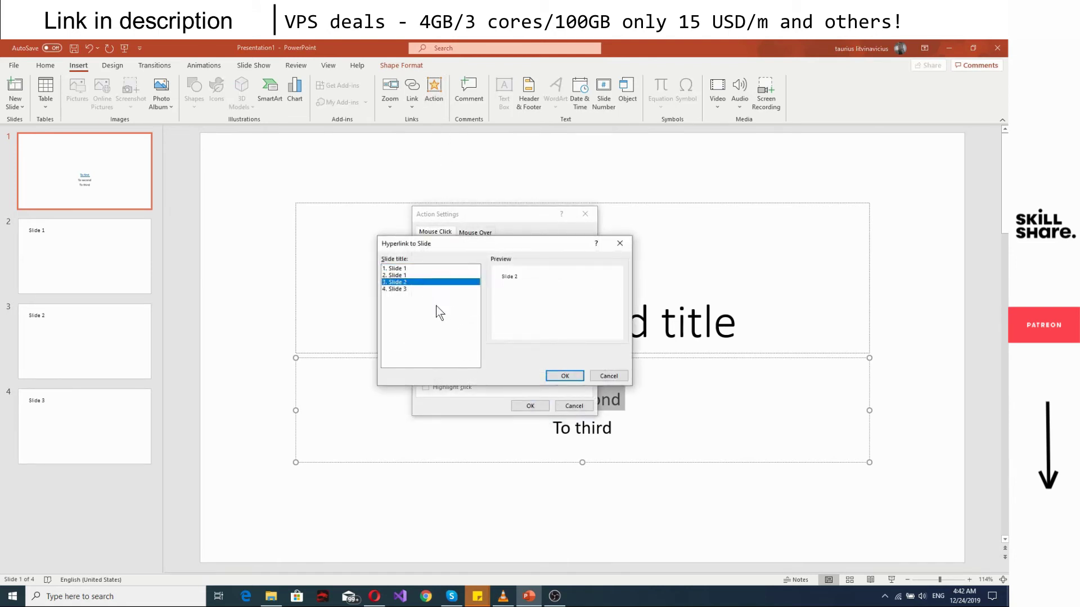
click(551, 375)
click(532, 406)
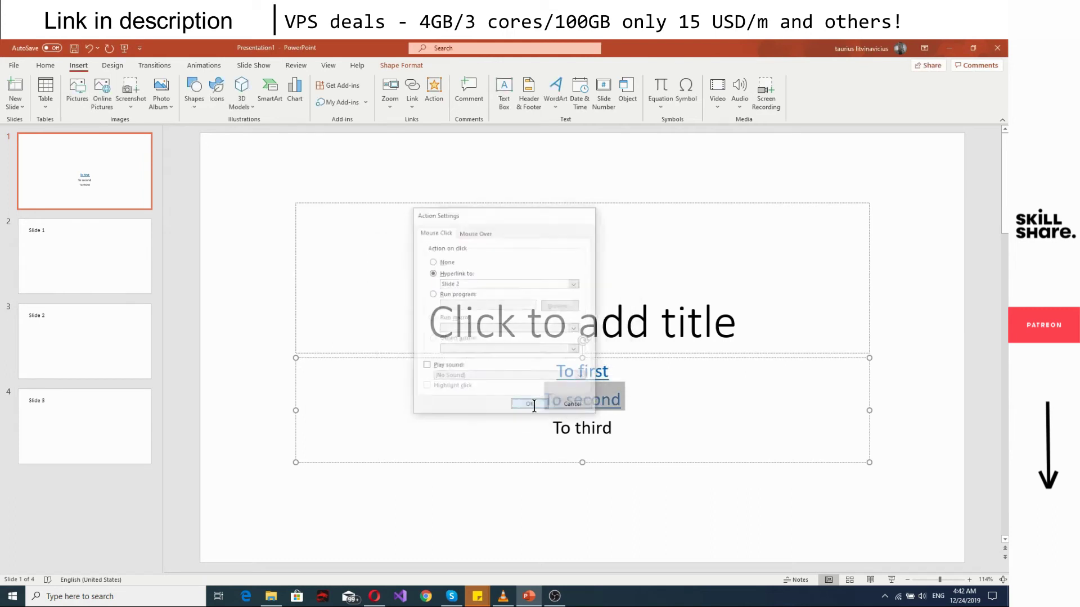
- Make the 'To third' line a click hyperlink to the slide titled Slide 3
drag(618, 426, 554, 427)
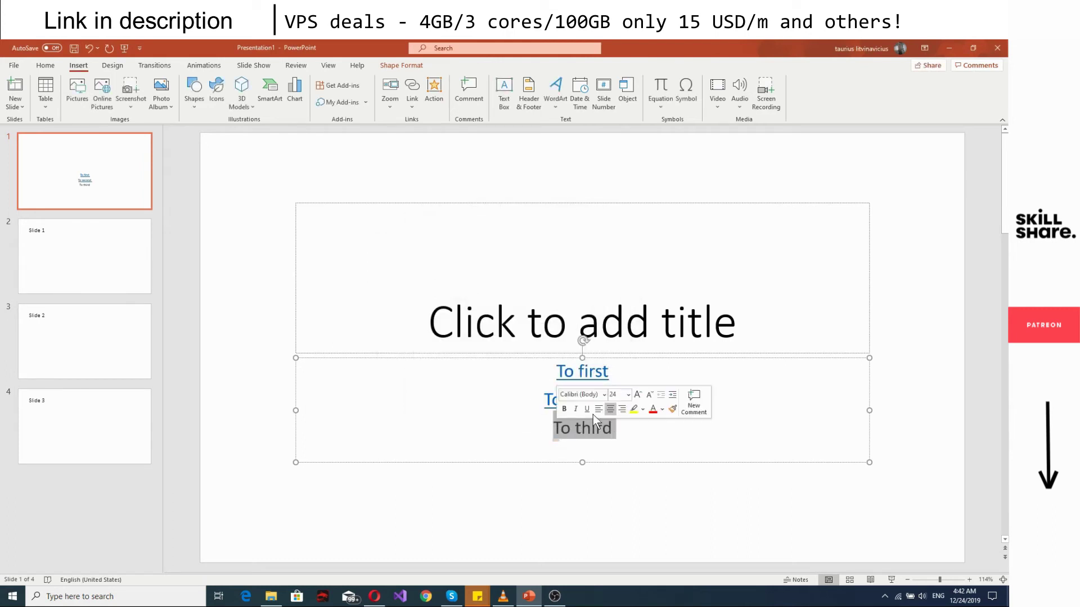
click(434, 92)
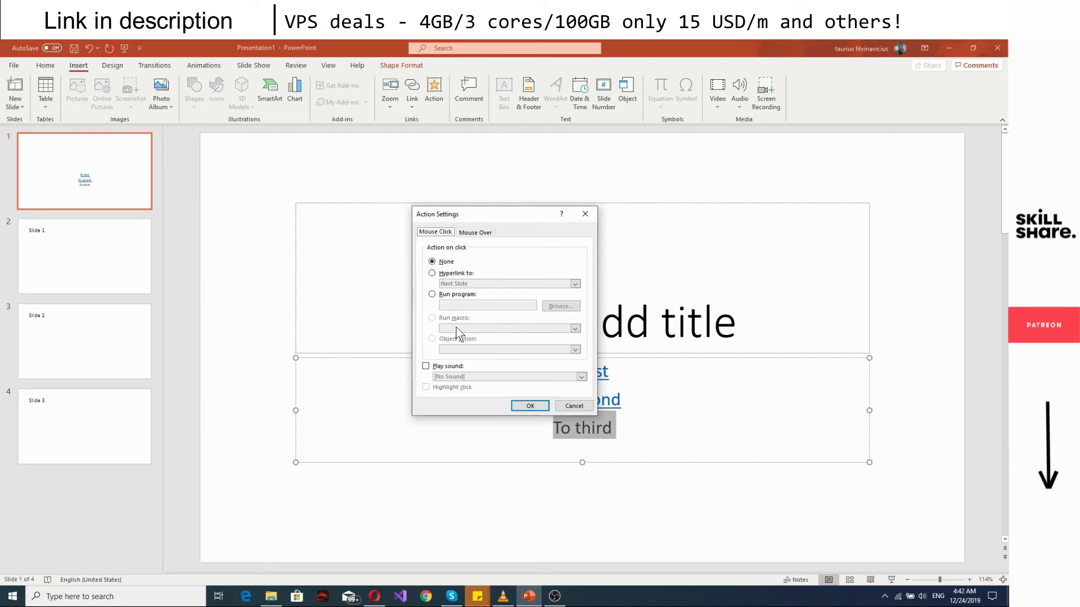
click(456, 273)
click(460, 284)
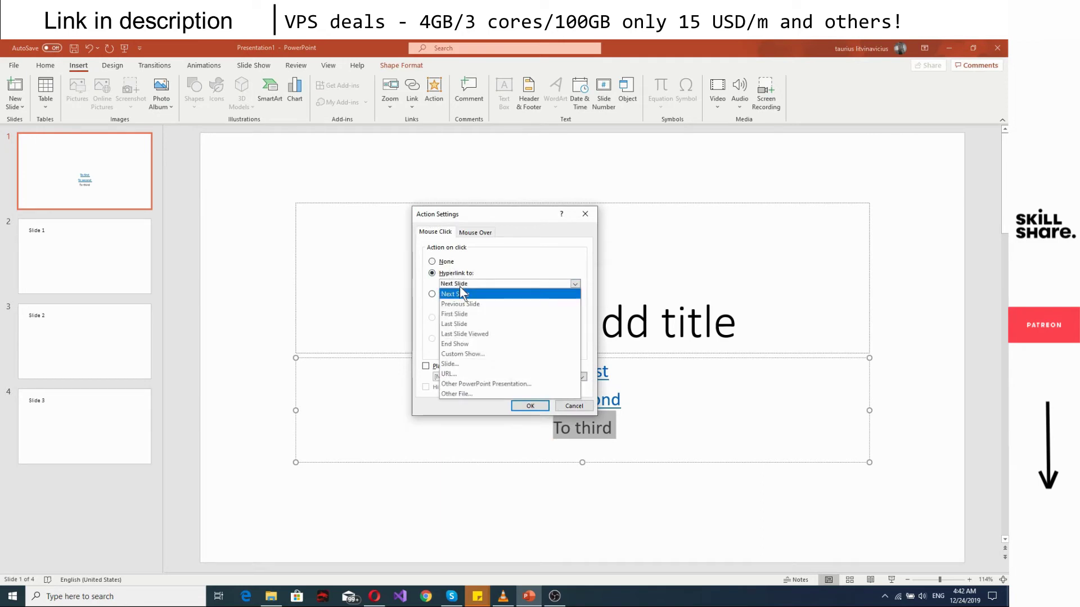
click(473, 364)
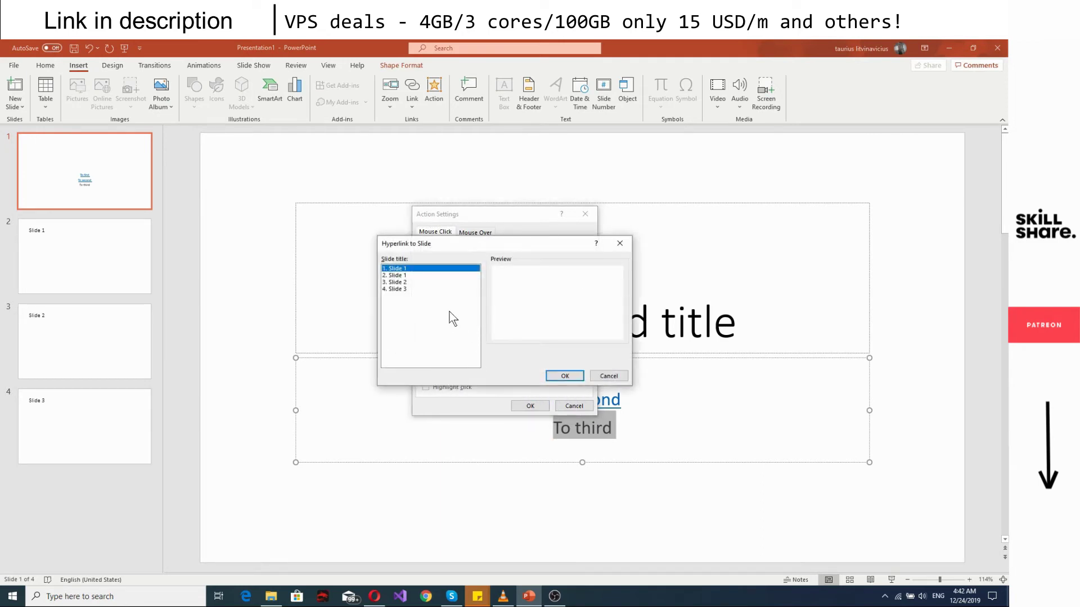
click(436, 289)
click(563, 376)
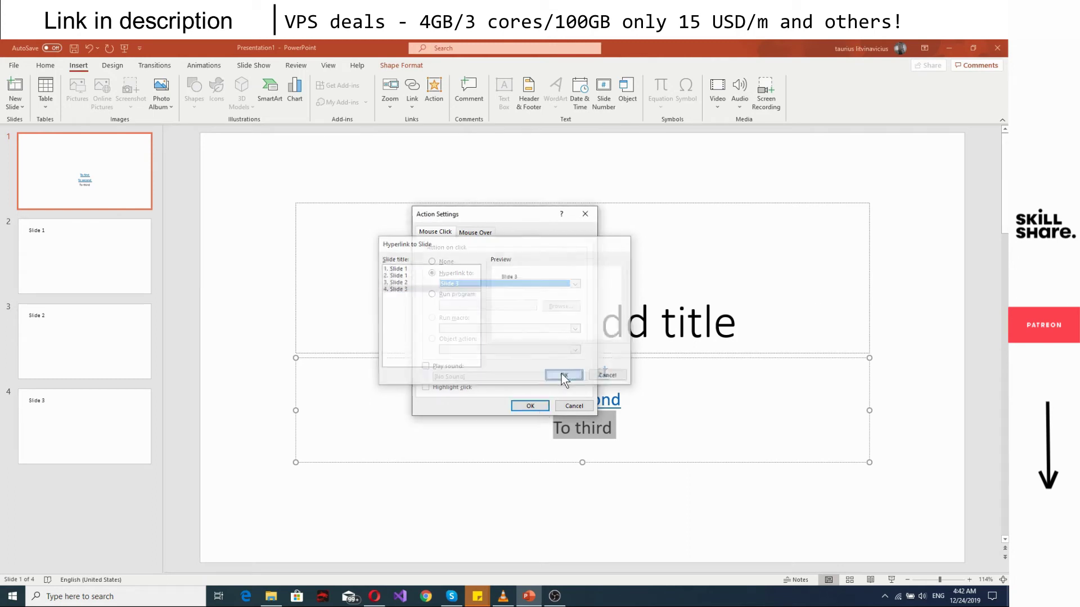
click(533, 406)
click(644, 432)
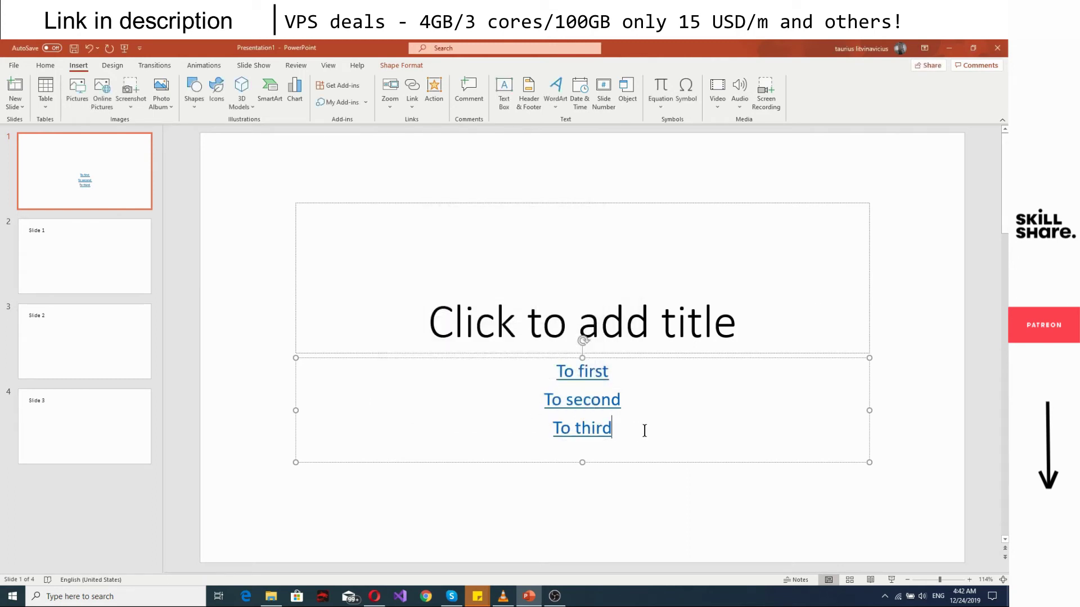
- Draw a blank action button at the lower left of the fourth slide, titled Slide 3
click(229, 332)
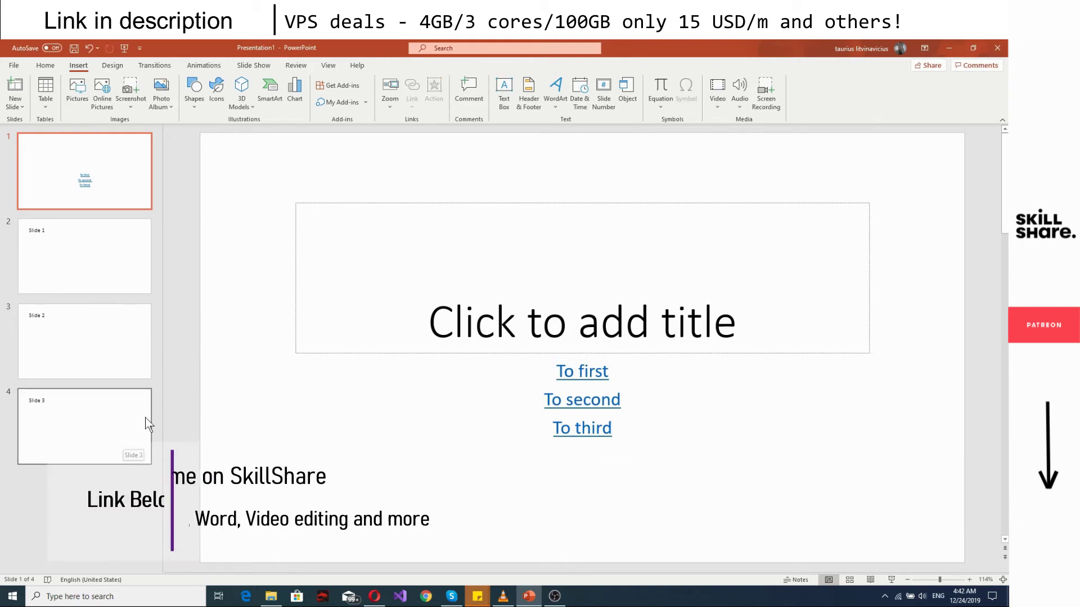
click(100, 420)
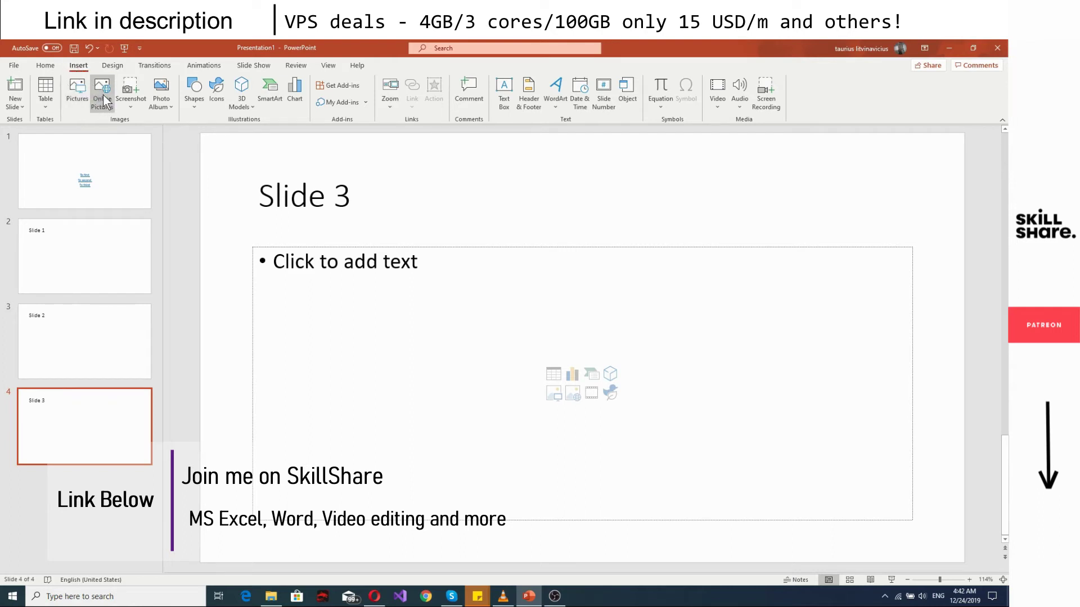
click(194, 108)
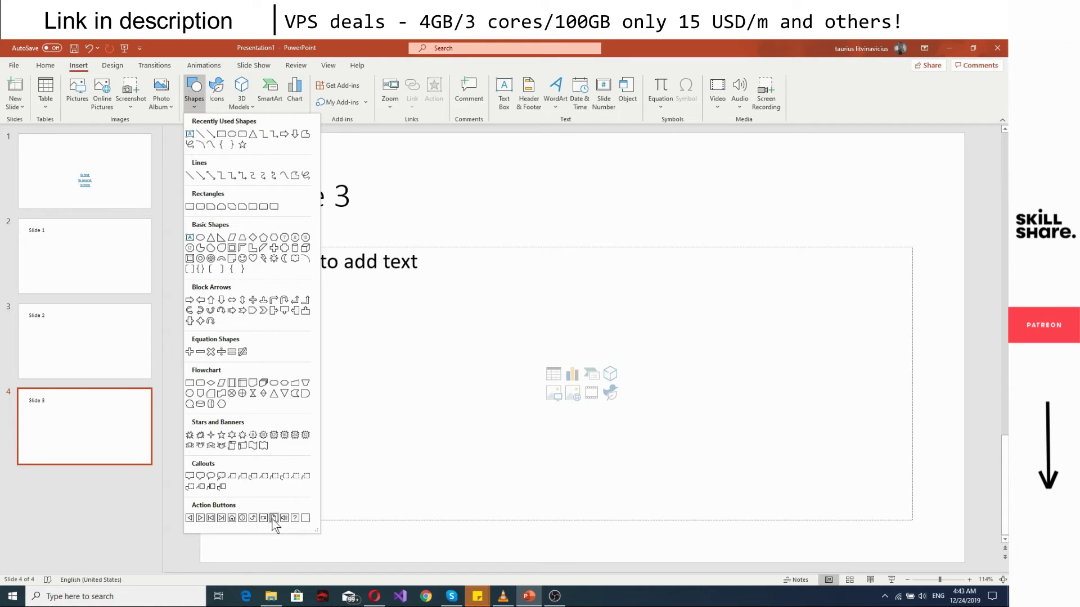
click(305, 518)
drag(308, 435, 438, 464)
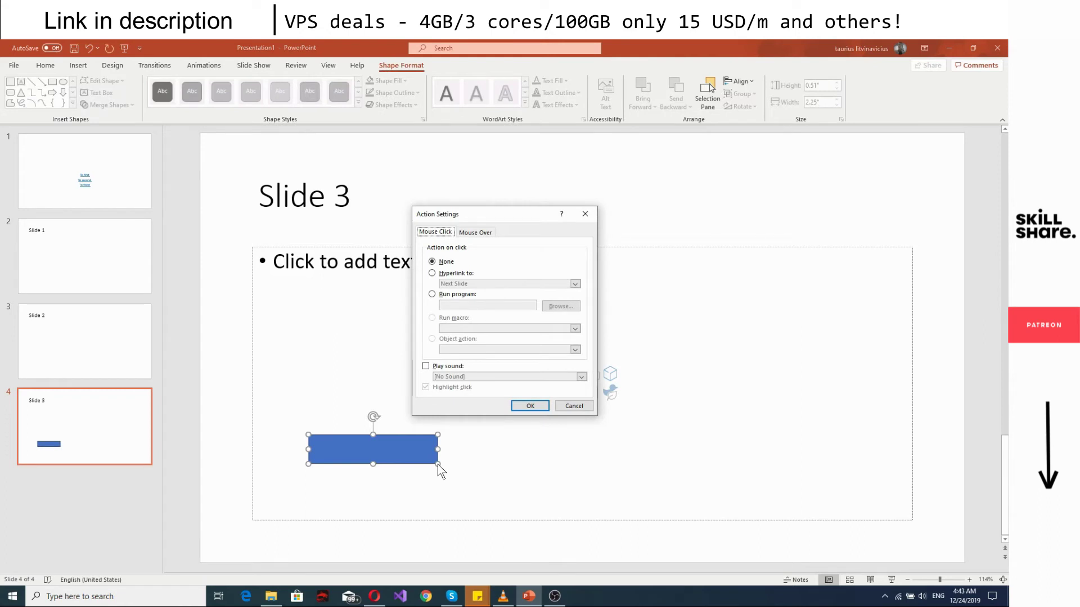
- Set the action button to hyperlink to the First Slide
click(454, 276)
click(458, 282)
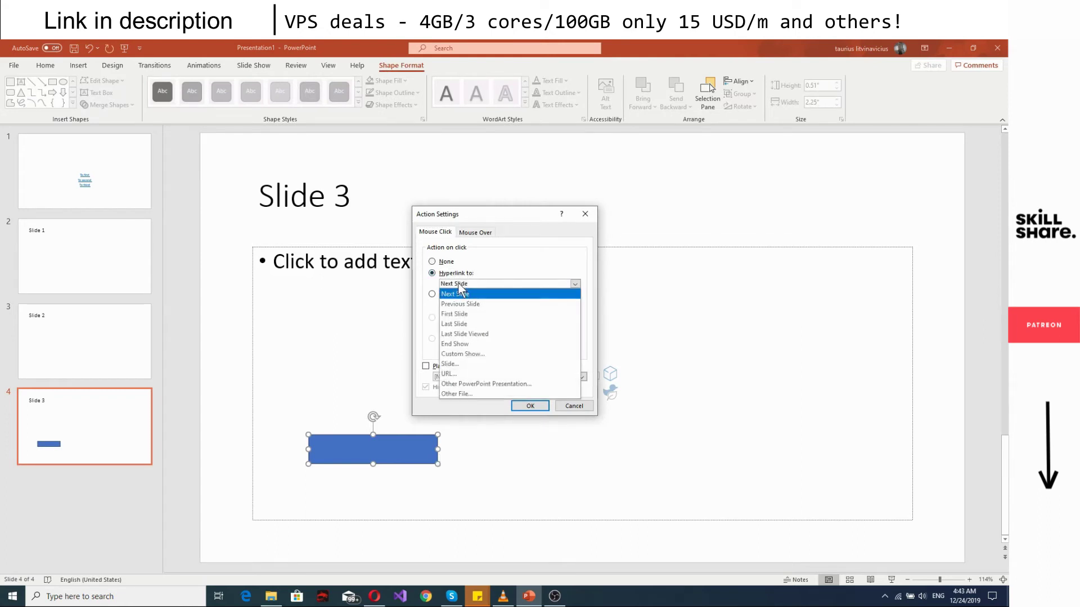
click(460, 314)
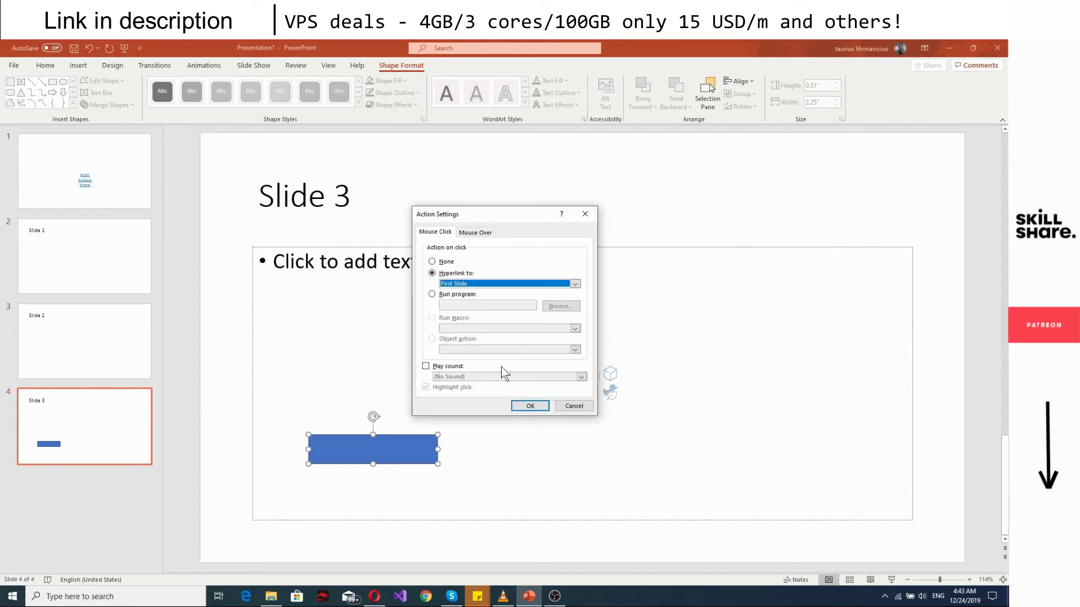
click(520, 409)
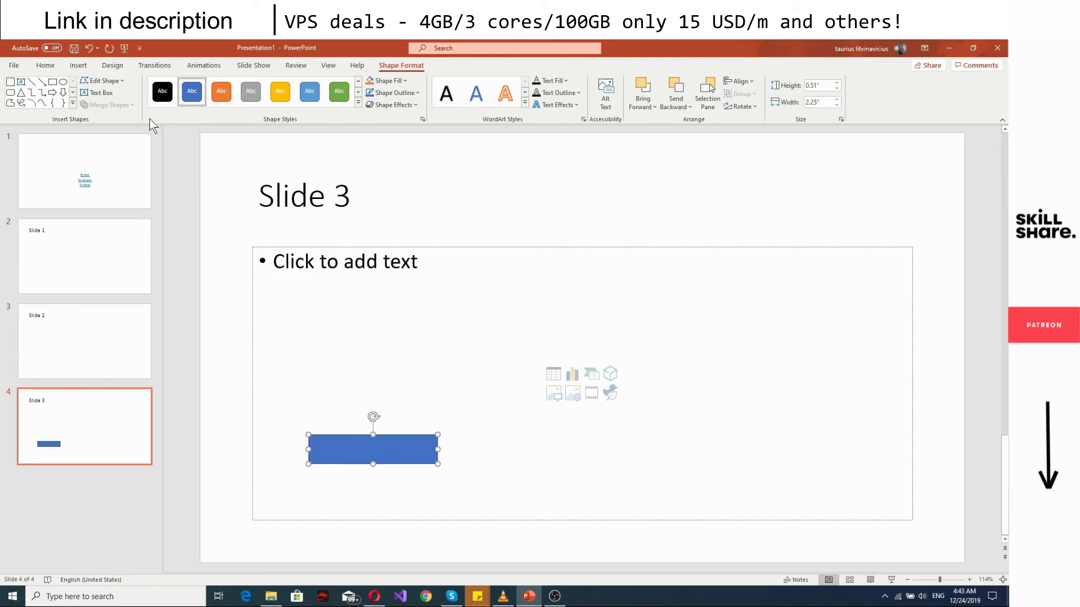
- Start the slide show and test the 'To first' link and the rectangle's return link
click(124, 47)
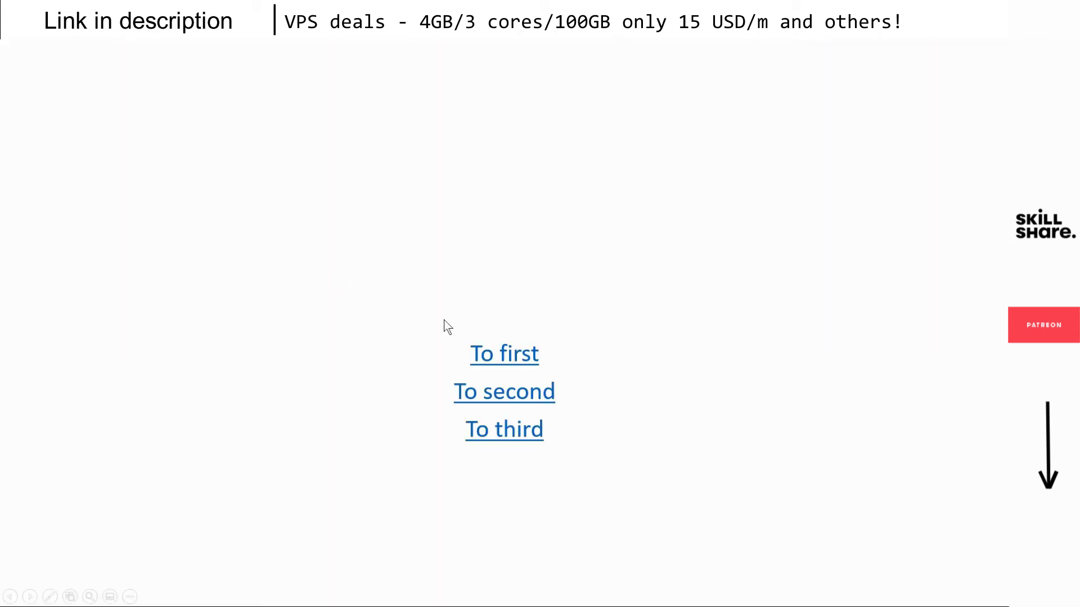
click(503, 360)
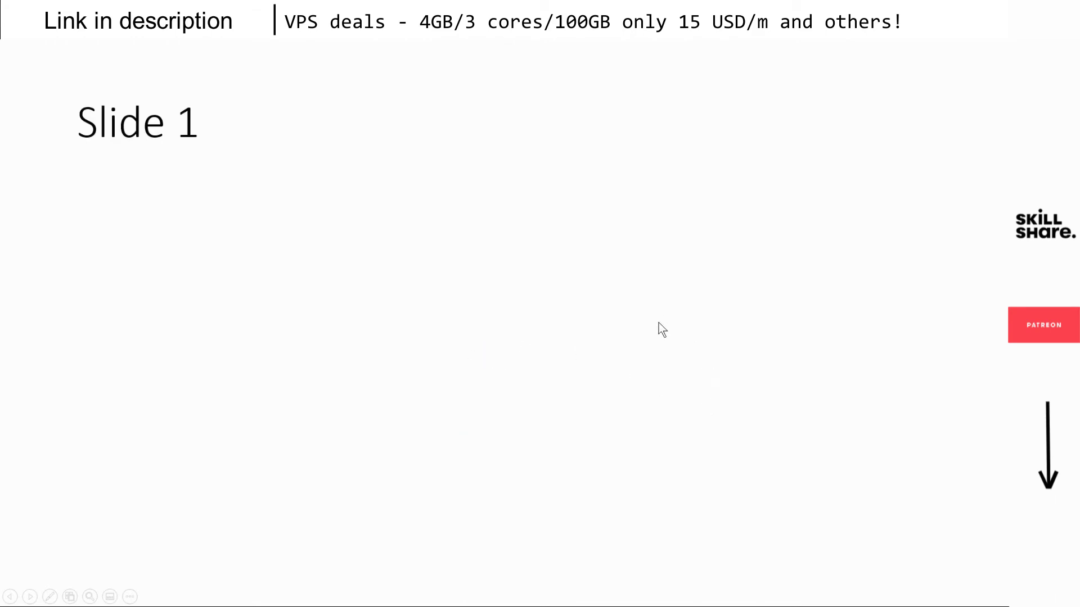
click(642, 329)
click(649, 313)
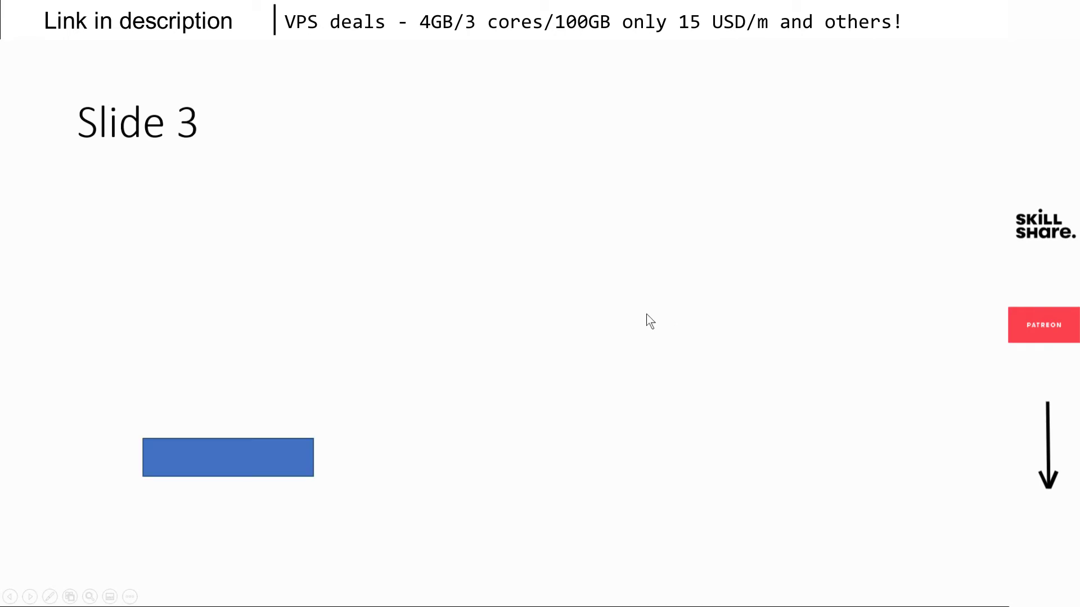
click(265, 454)
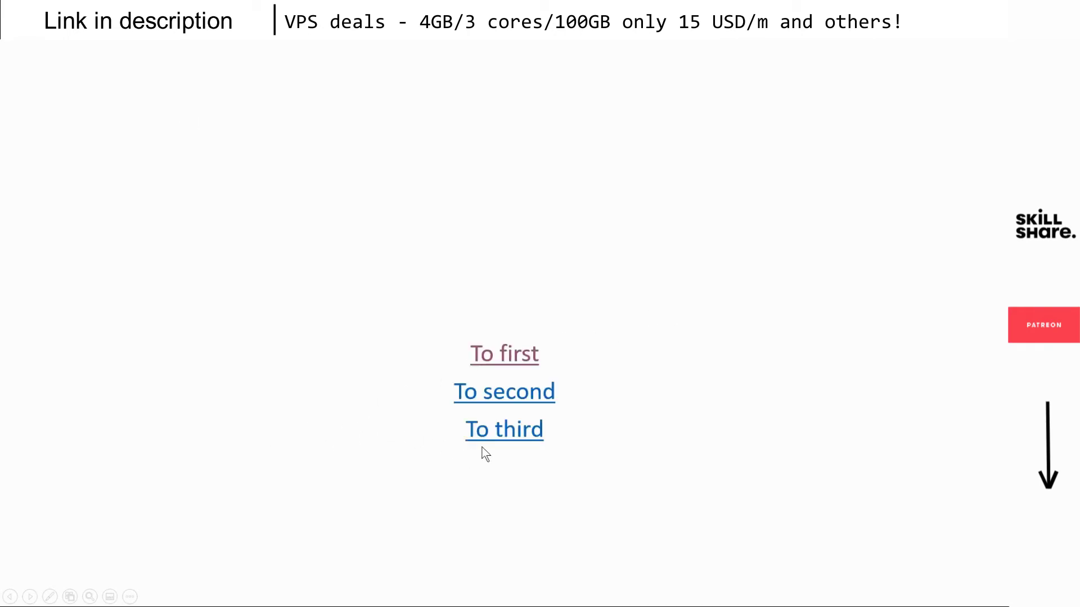
- Test the 'To third' and 'To second' links with the rectangle returning each time, then end the show
click(501, 433)
click(242, 452)
click(482, 396)
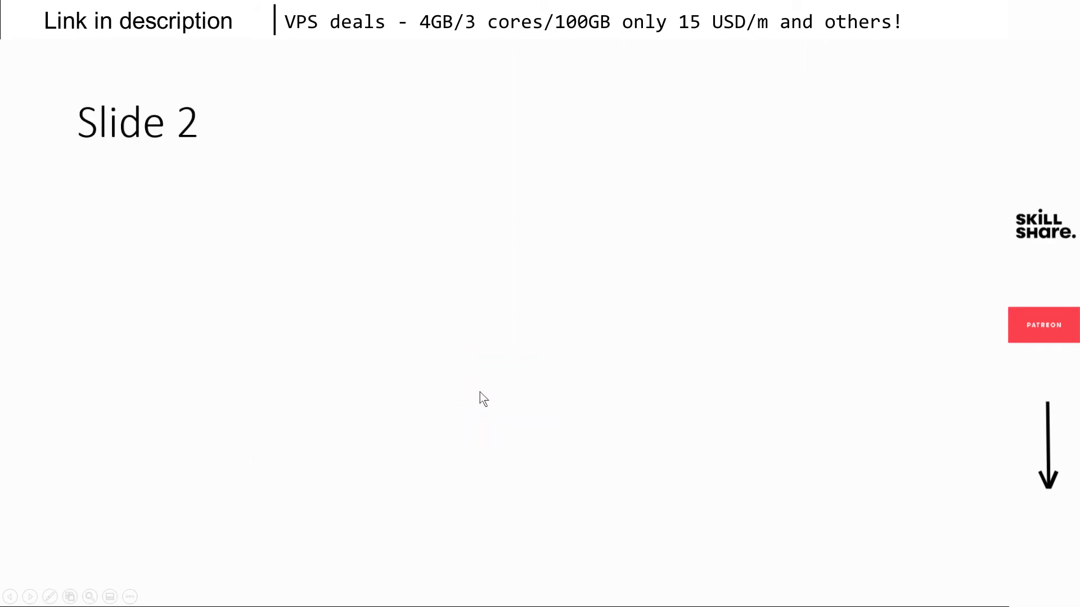
click(647, 327)
click(276, 447)
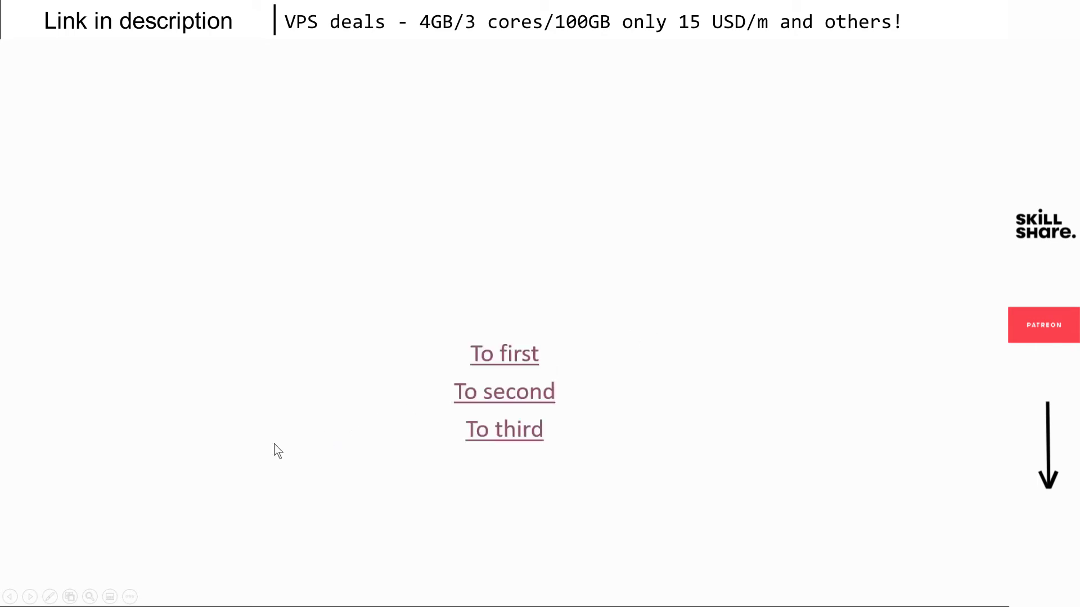
key(Escape)
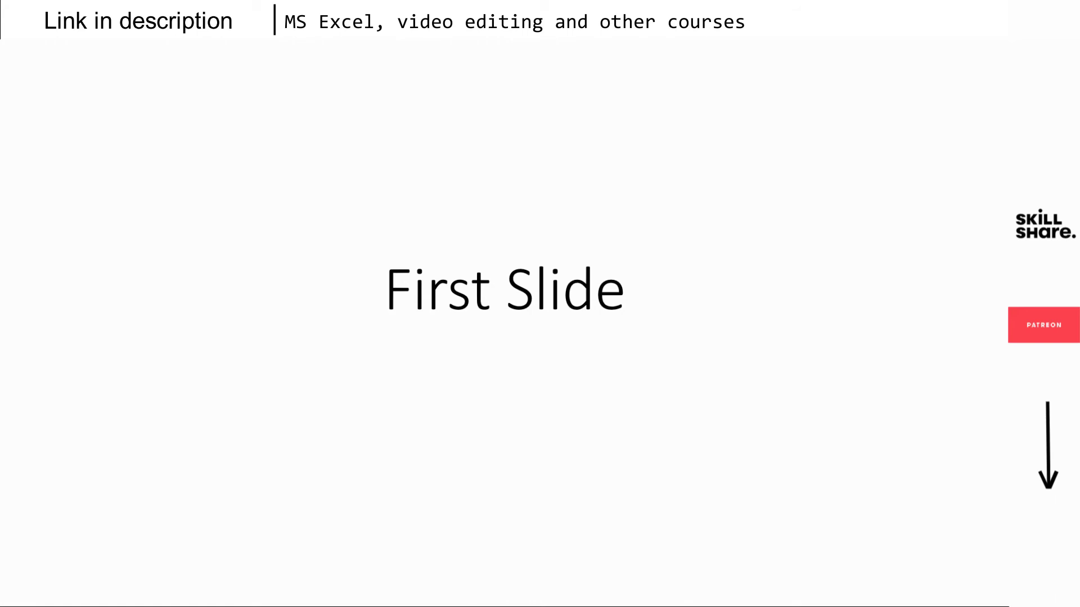
- On slide 2 of the show, click the square to fly in the arrow, then the arrow to spin the square
click(499, 374)
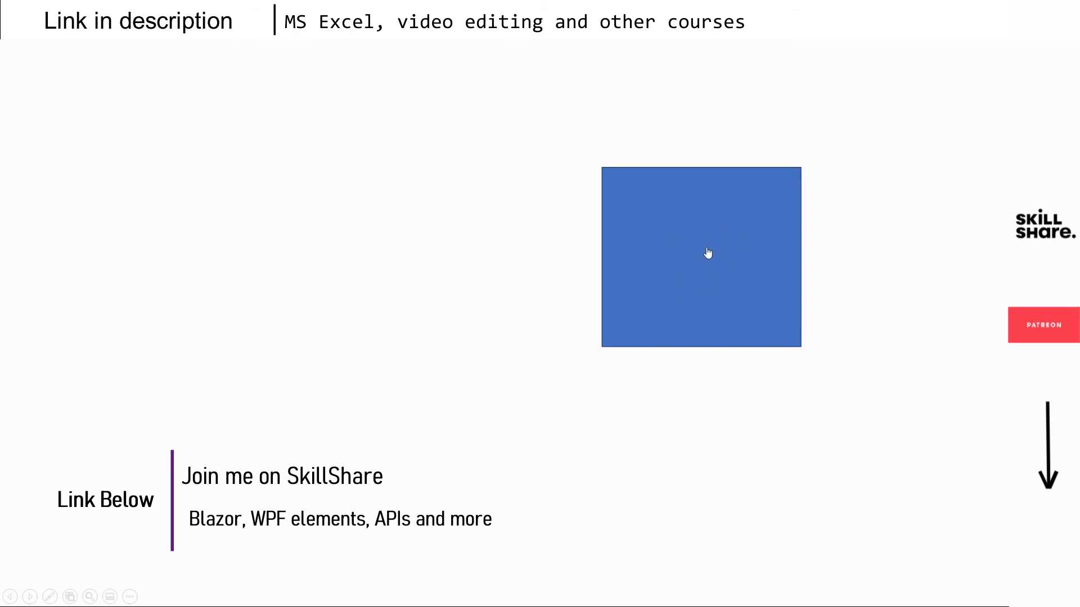
click(708, 253)
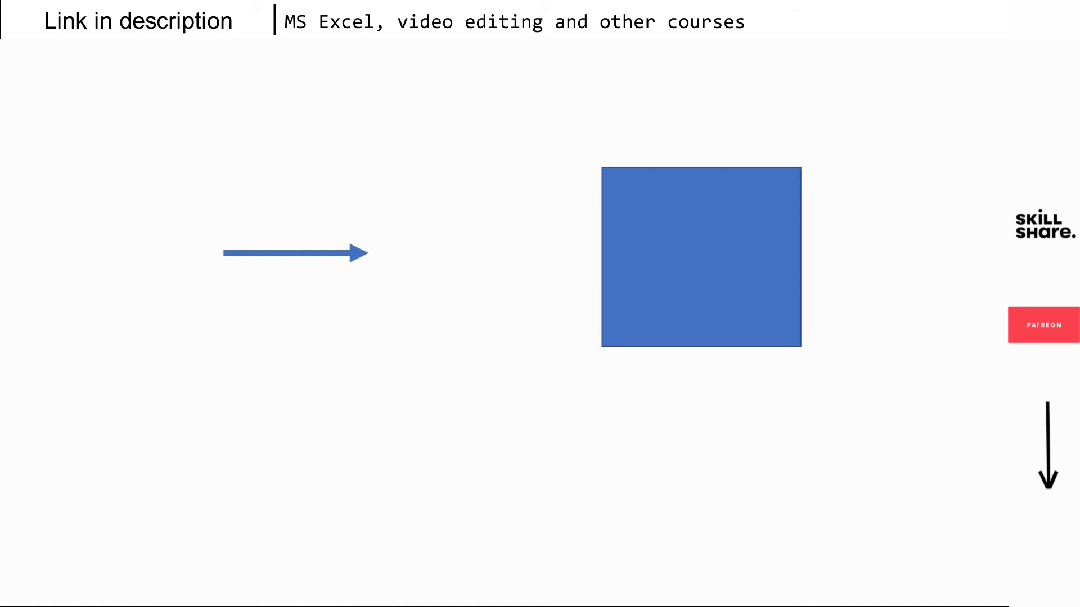
click(352, 262)
- End the show, select the blue arrow and view its Fly In animation settings
key(Escape)
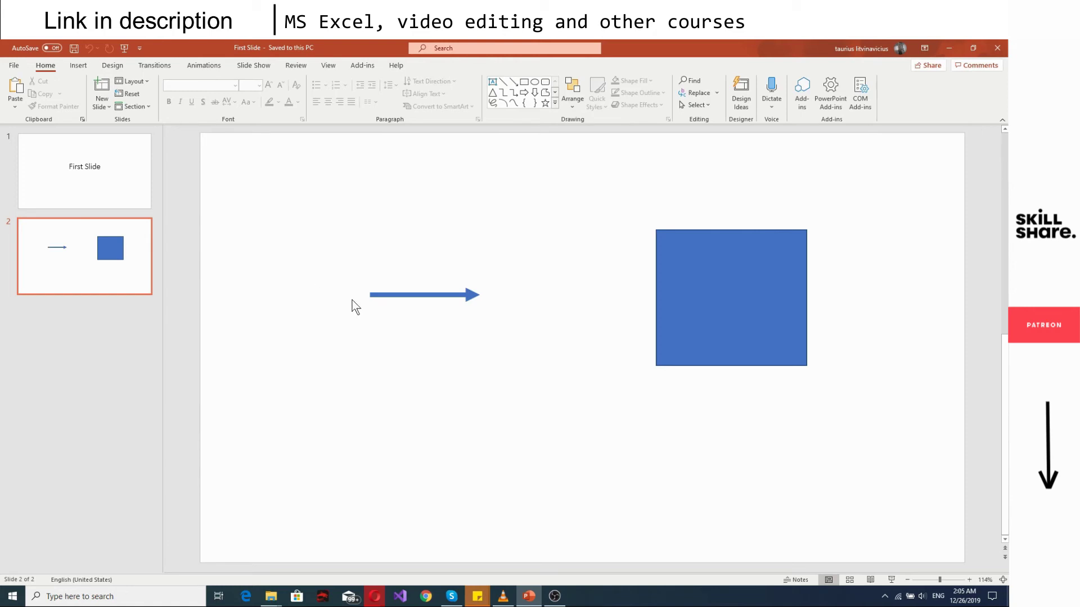
click(470, 296)
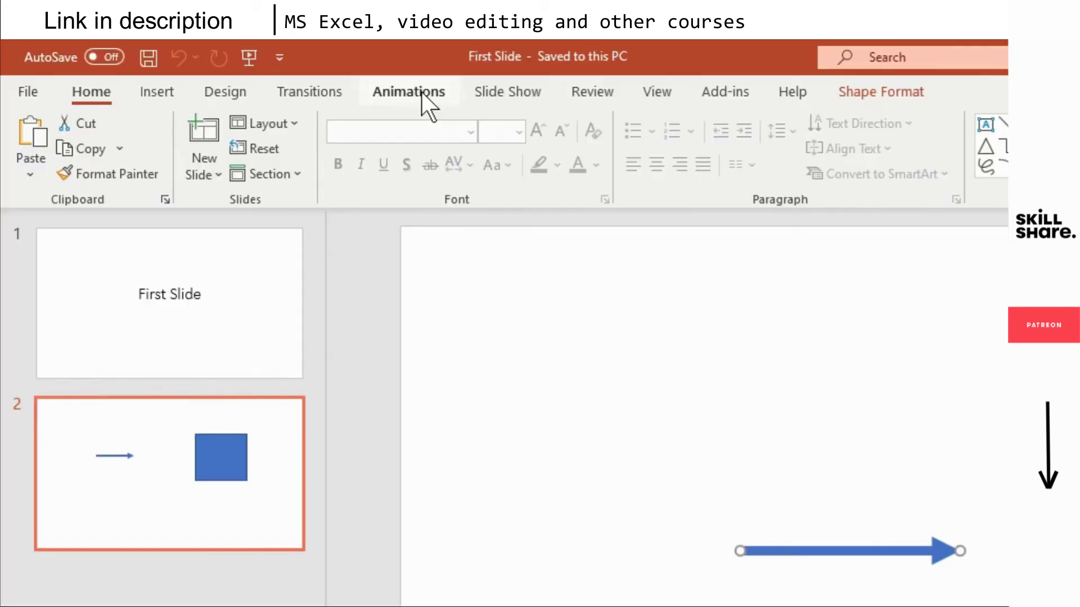
click(210, 65)
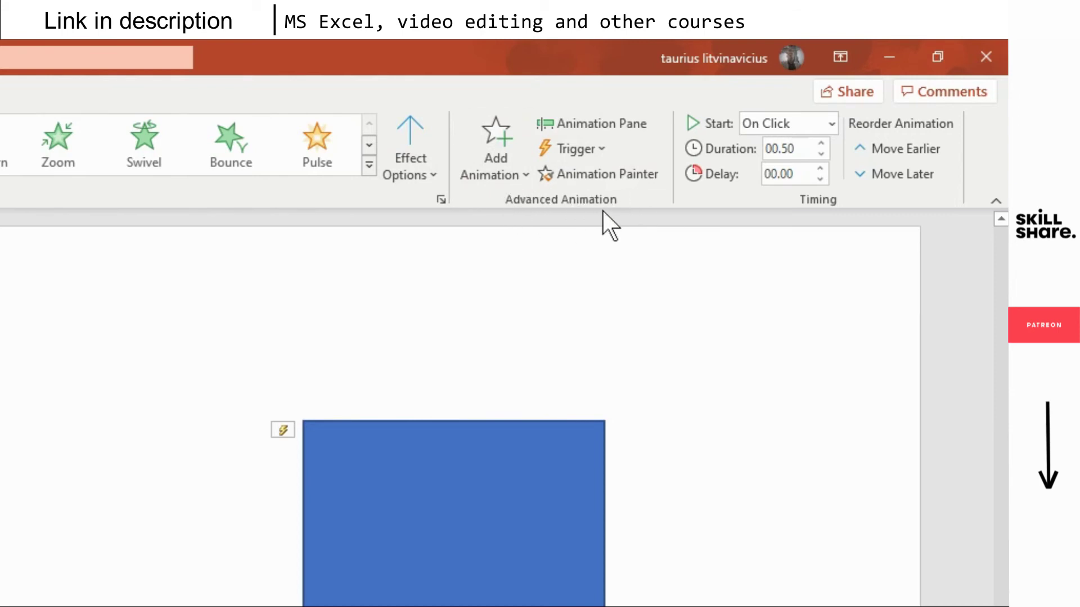
- Set the arrow's Fly In trigger to On Click of Rectangle 3
click(595, 163)
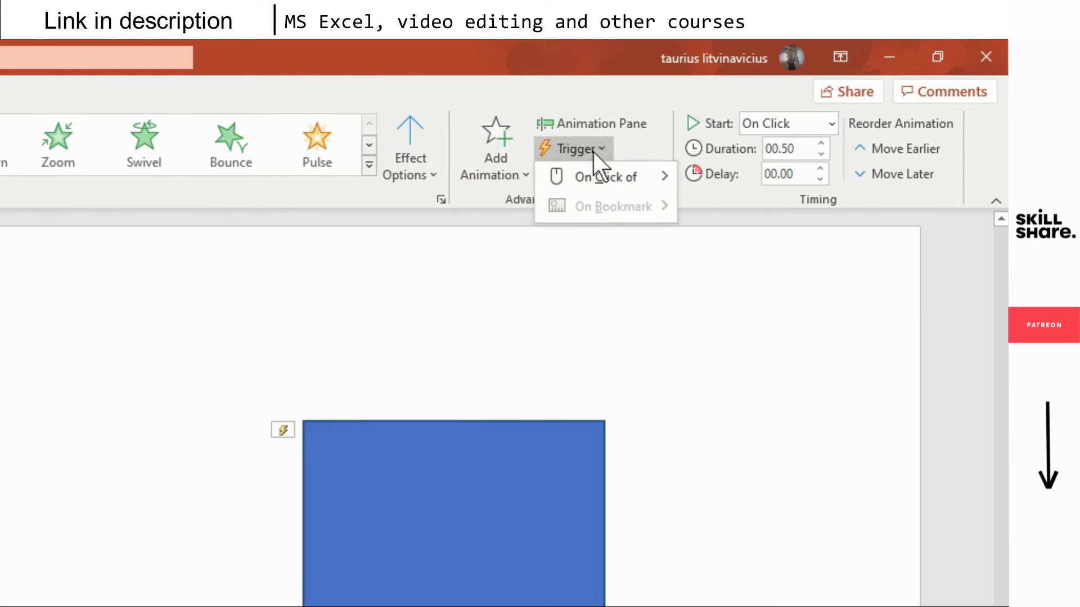
mouse_move(597, 165)
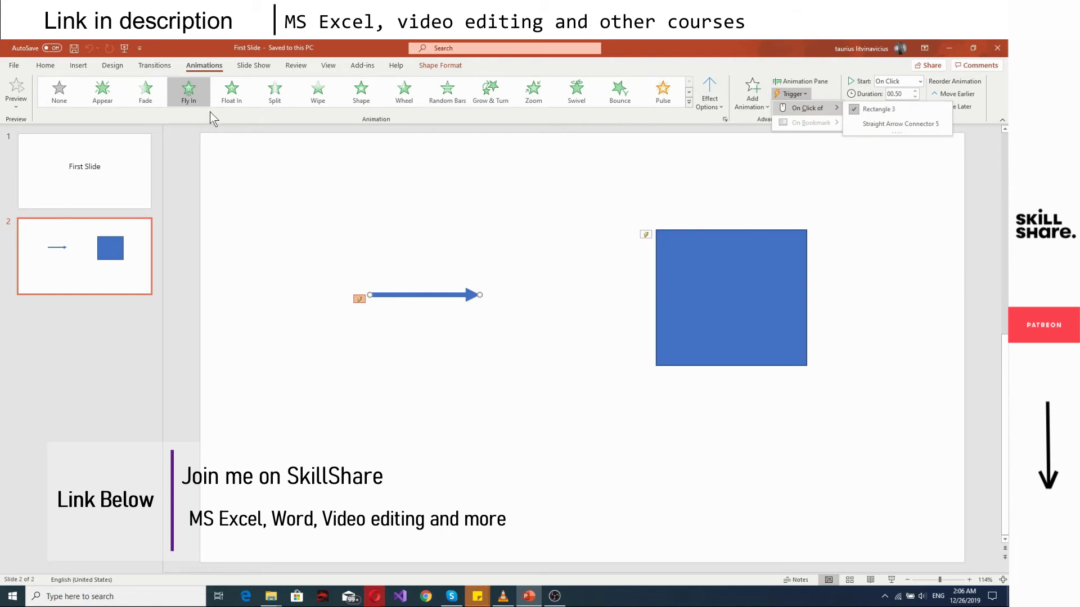
click(689, 104)
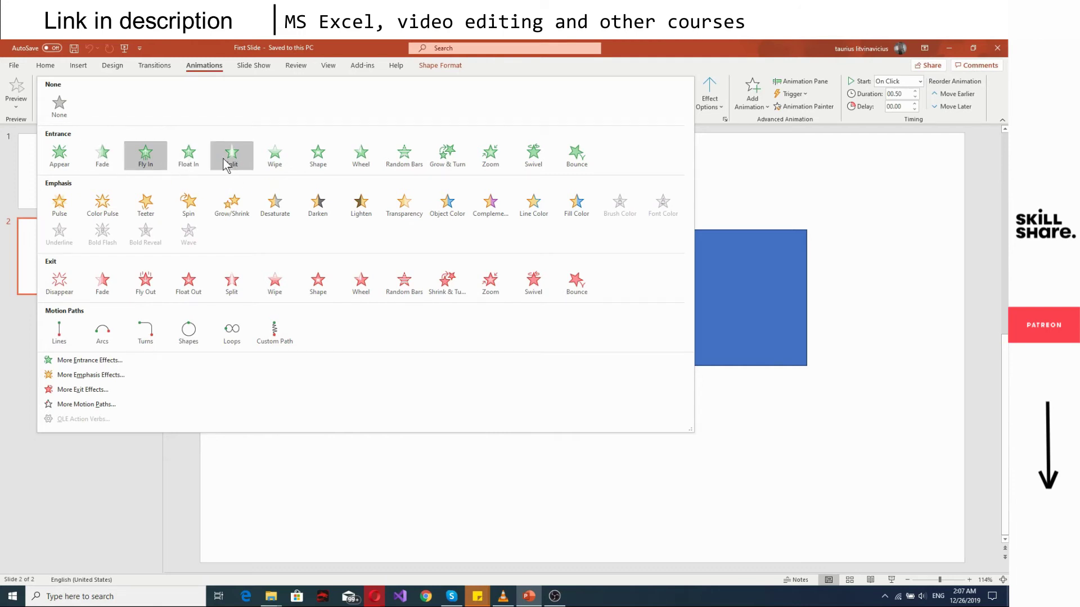
click(710, 120)
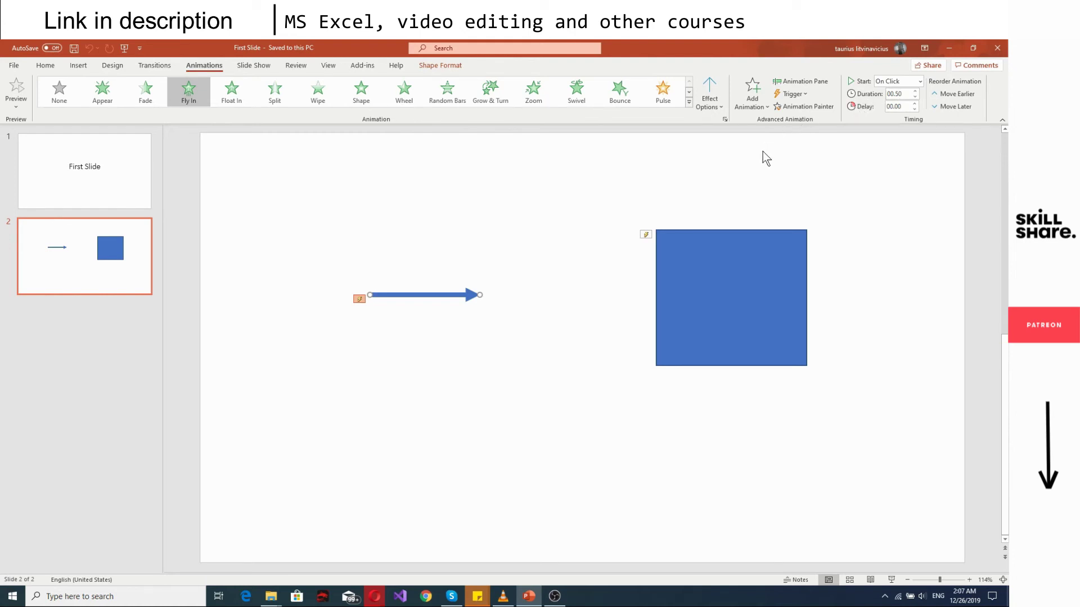
- Select the blue square and confirm its animation stays Spin
click(694, 267)
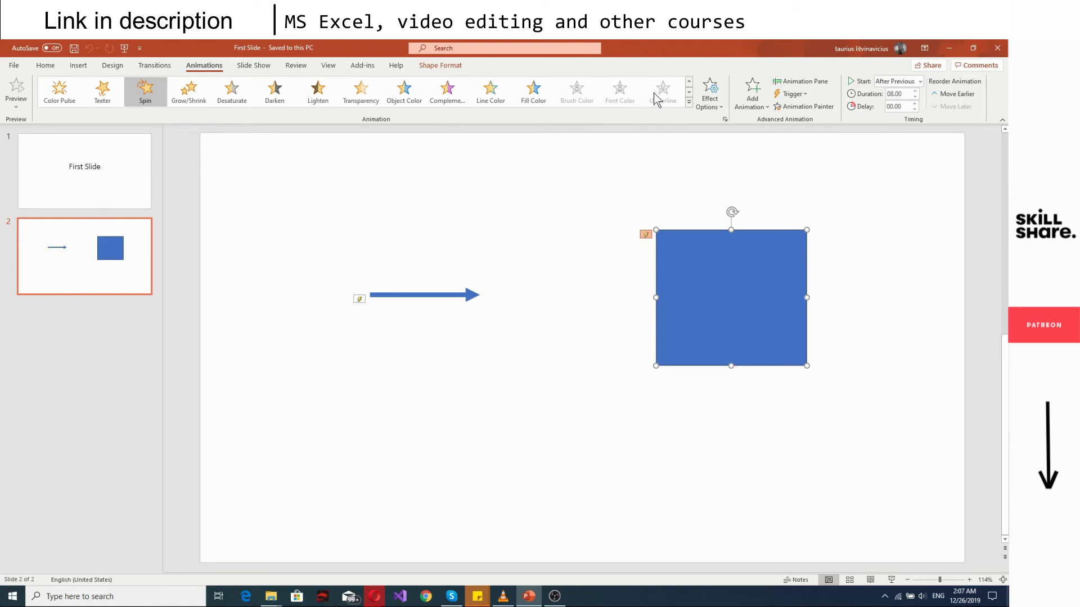
click(689, 103)
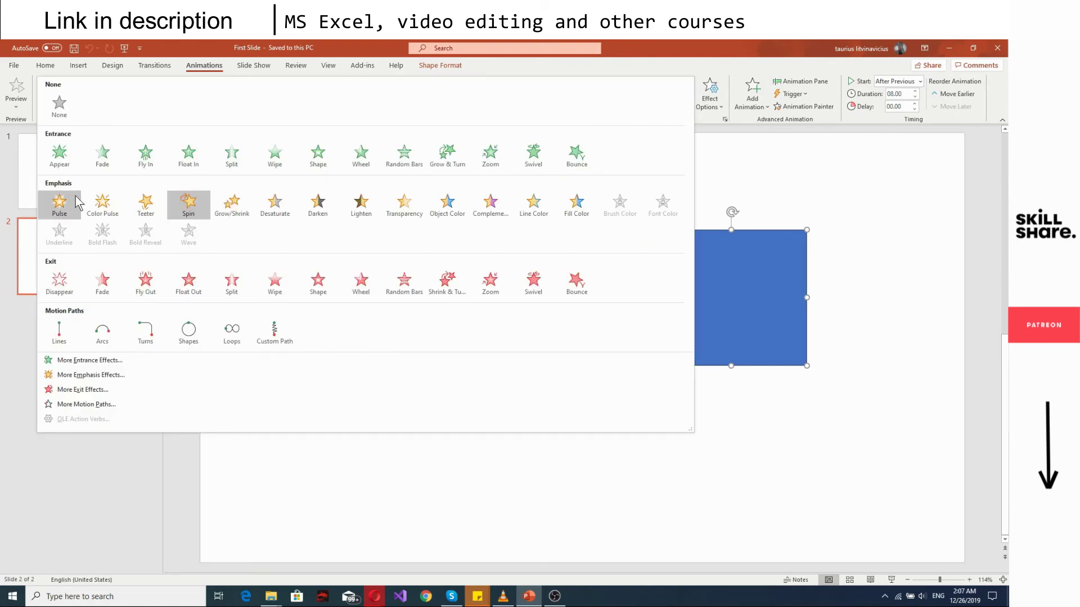
click(715, 121)
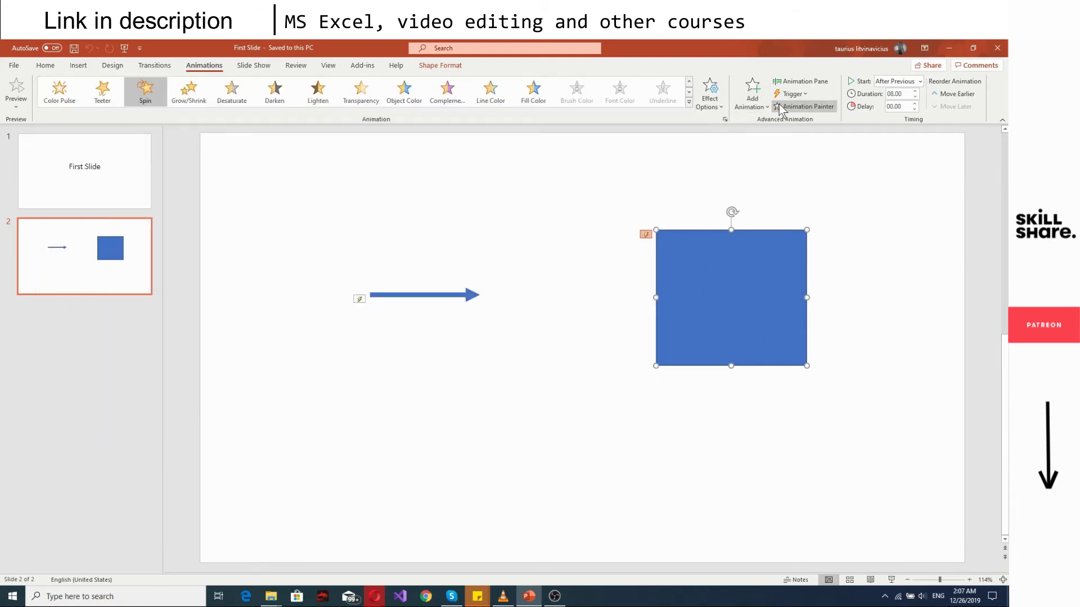
- Trigger the square's Spin on click of Straight Arrow Connector 5 and raise its delay to 03.00
click(793, 94)
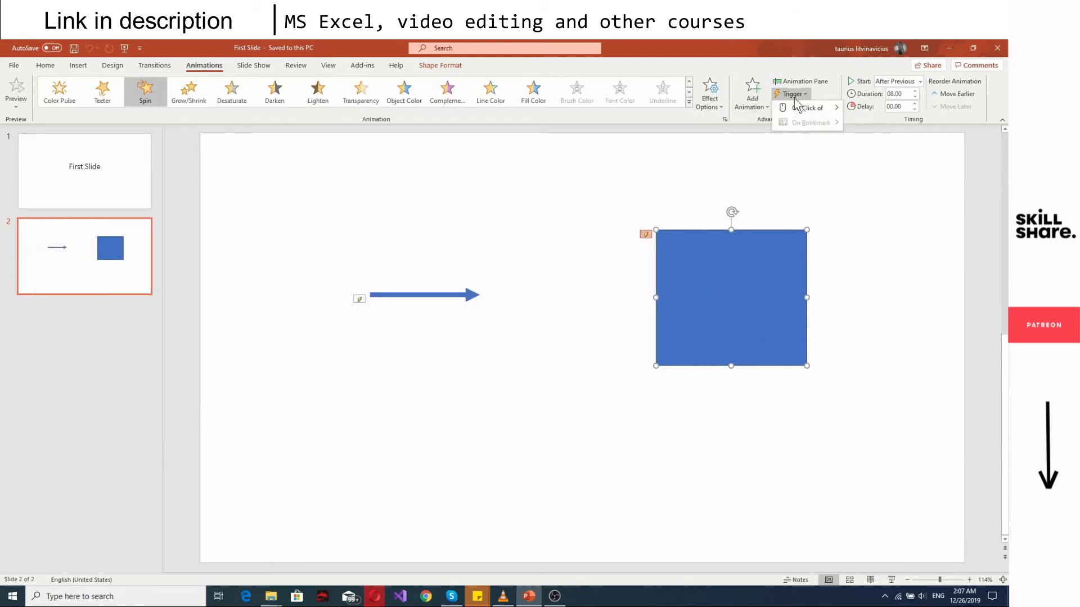
mouse_move(798, 108)
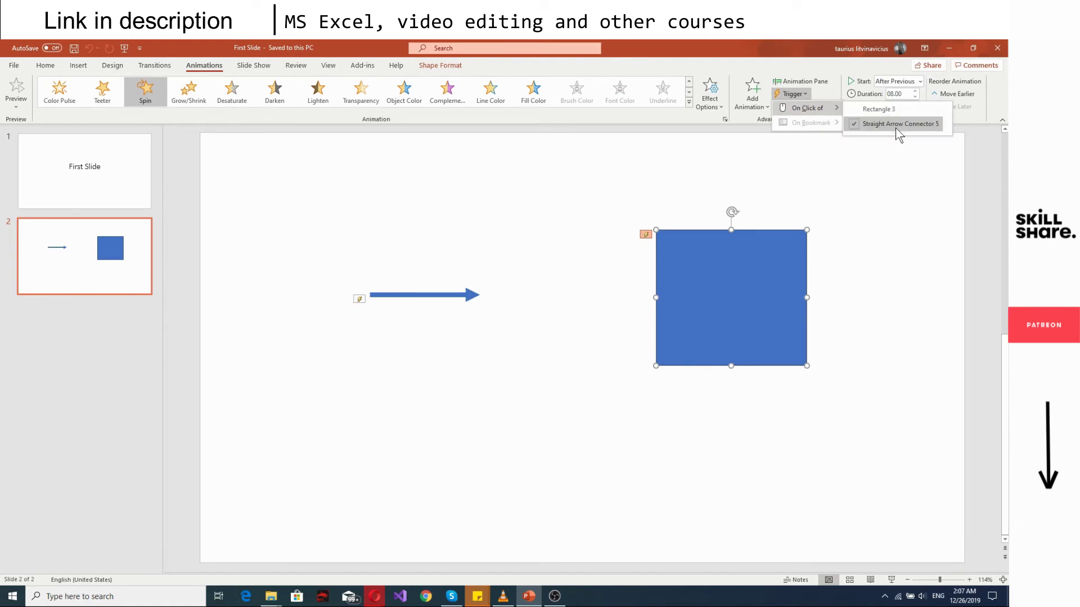
click(850, 79)
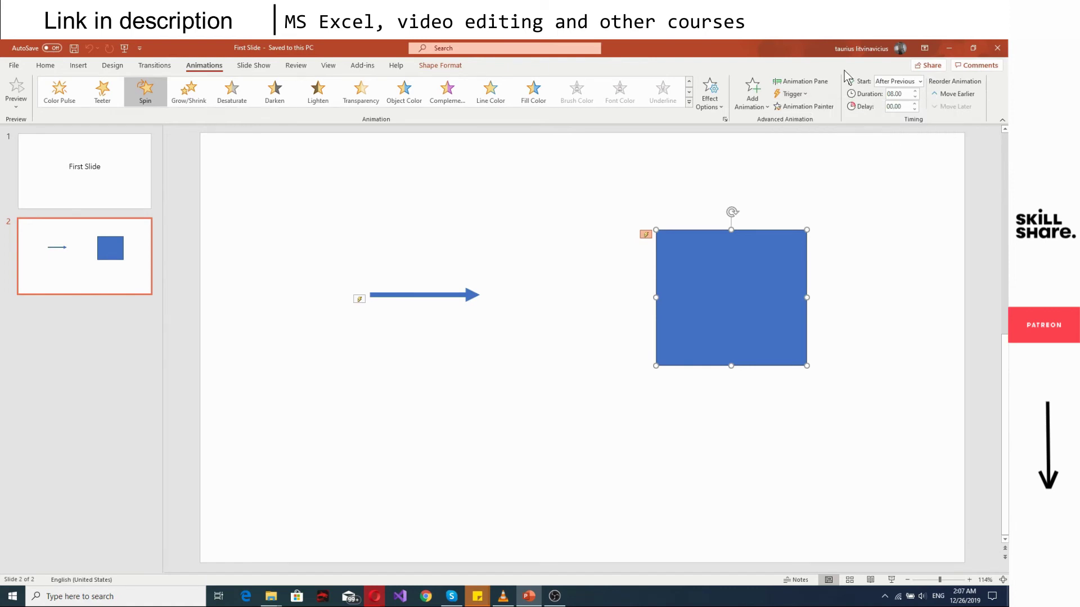
click(914, 105)
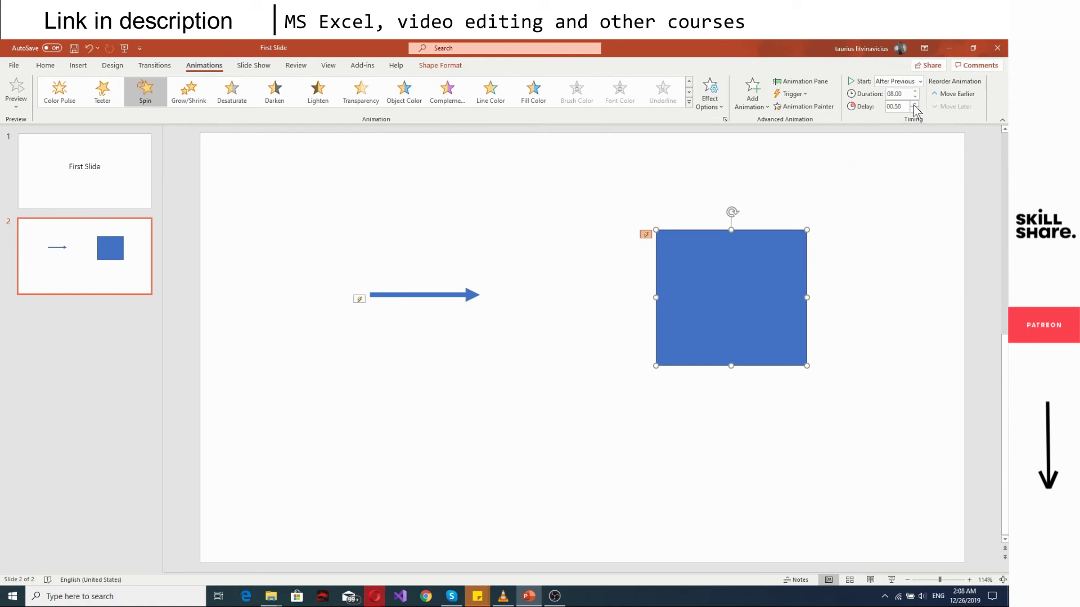
click(914, 105)
click(915, 105)
click(915, 105)
- Play the show from the start, click the square on slide 2 to bring in the arrow, then exit
click(125, 49)
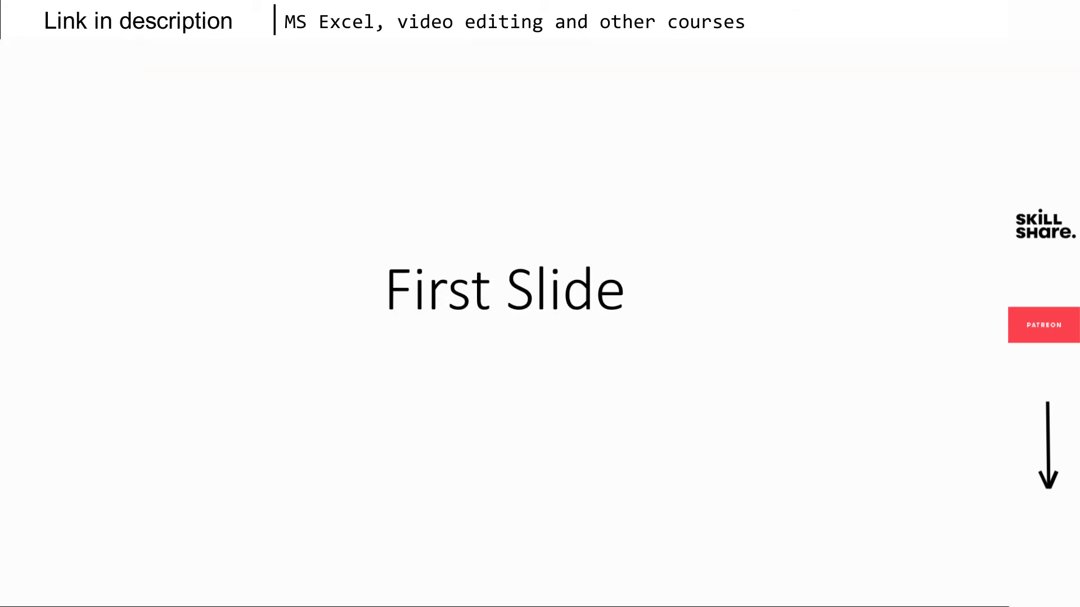
click(599, 292)
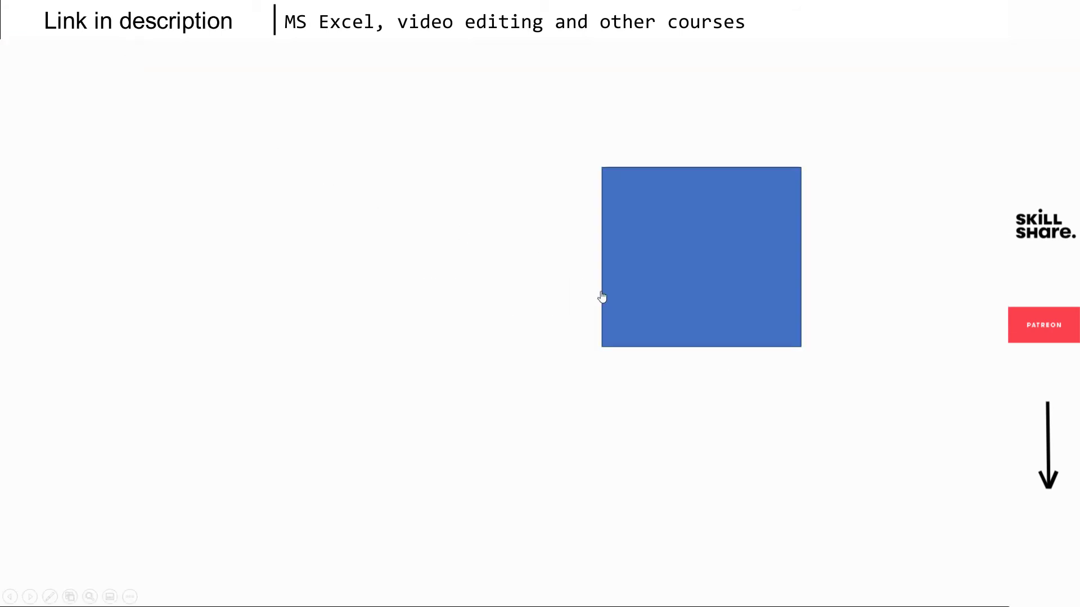
click(696, 259)
click(695, 259)
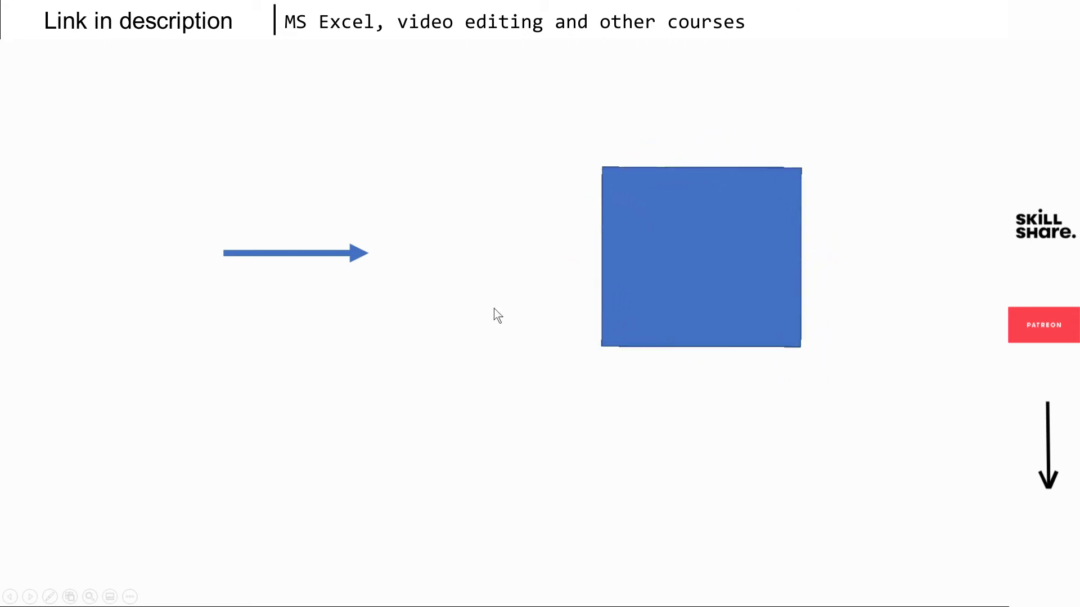
key(Escape)
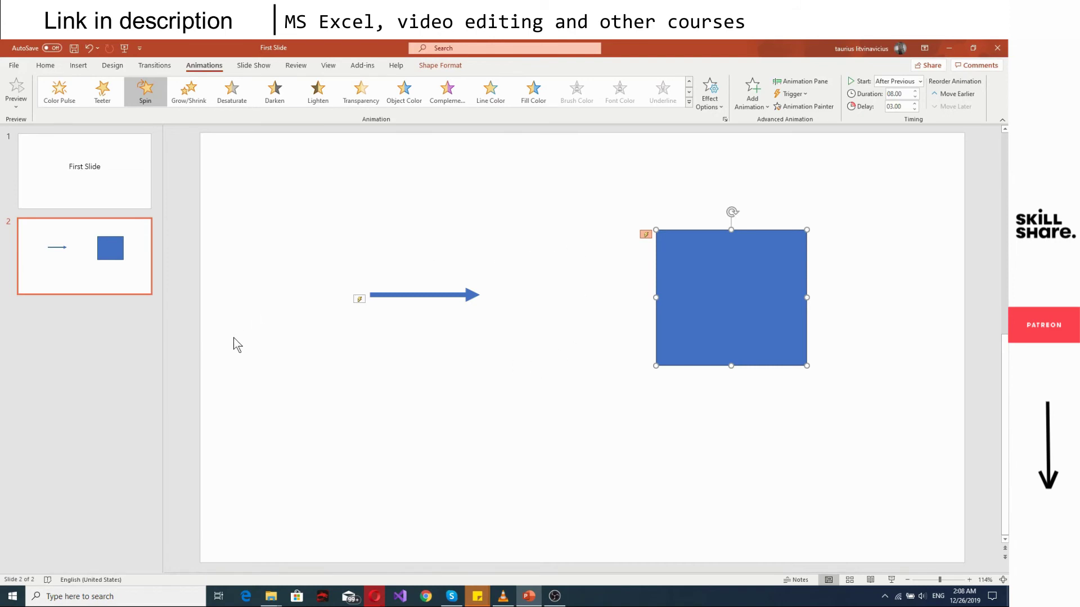
- Add a new slide after slide 2
click(112, 327)
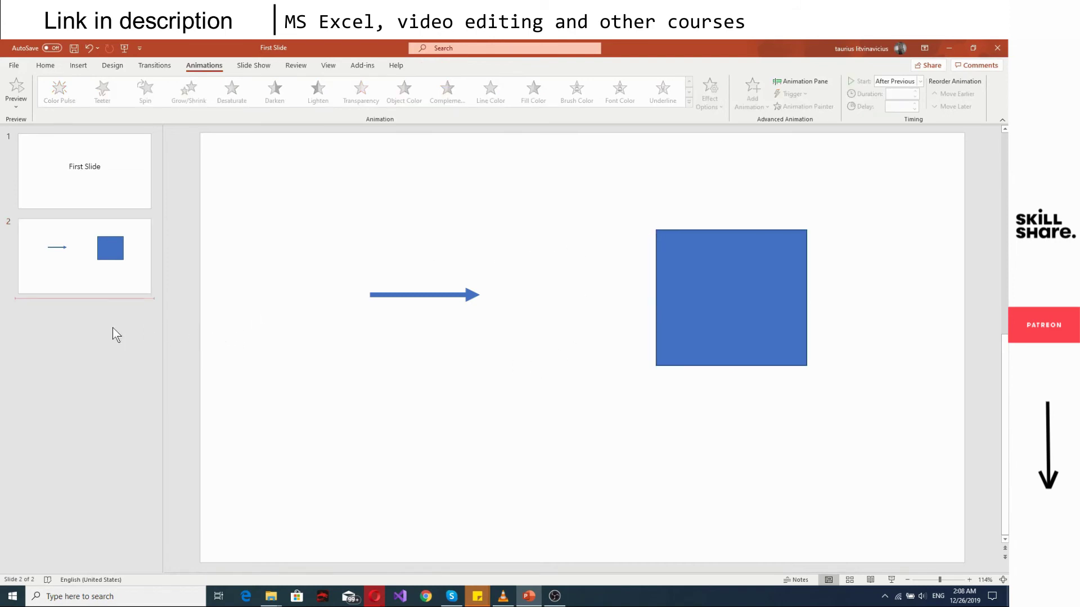
right_click(70, 342)
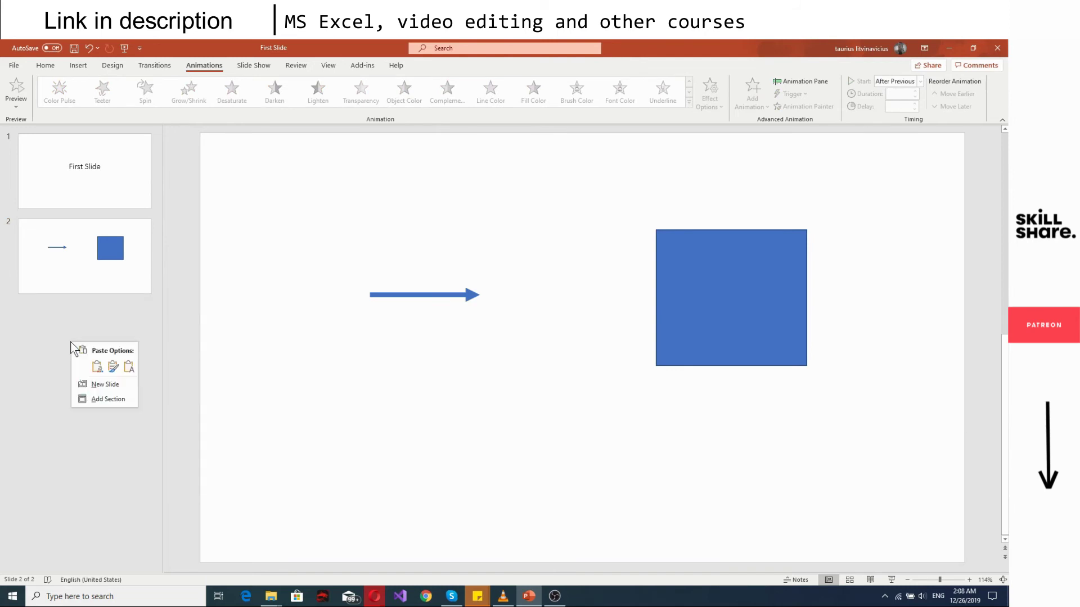
click(85, 383)
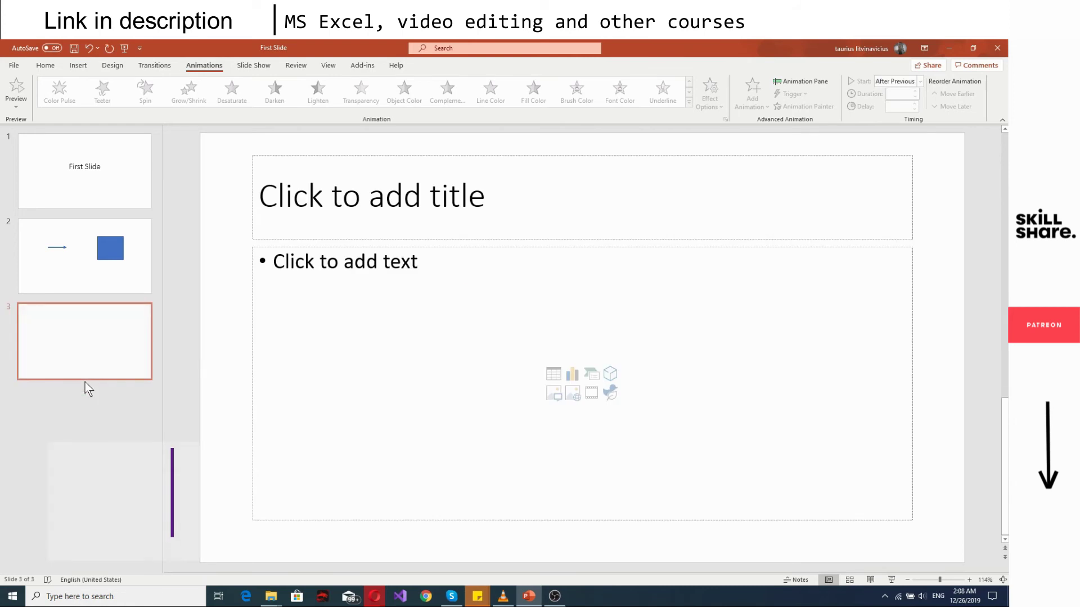
- Delete the new slide's content and title placeholders, then bring up the Shapes gallery
click(376, 247)
key(Delete)
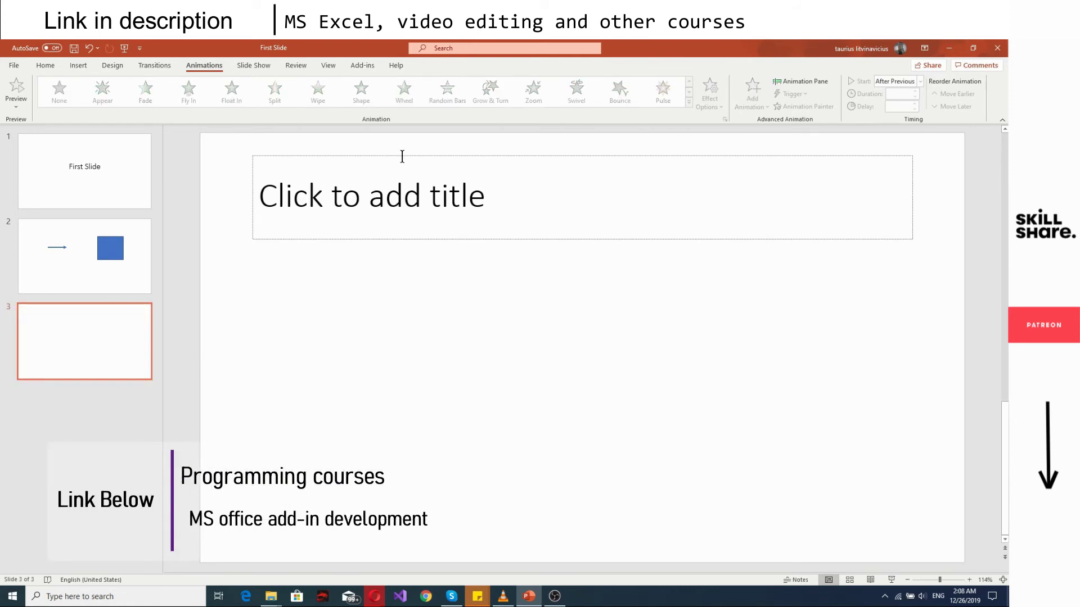
click(401, 155)
click(403, 157)
key(Delete)
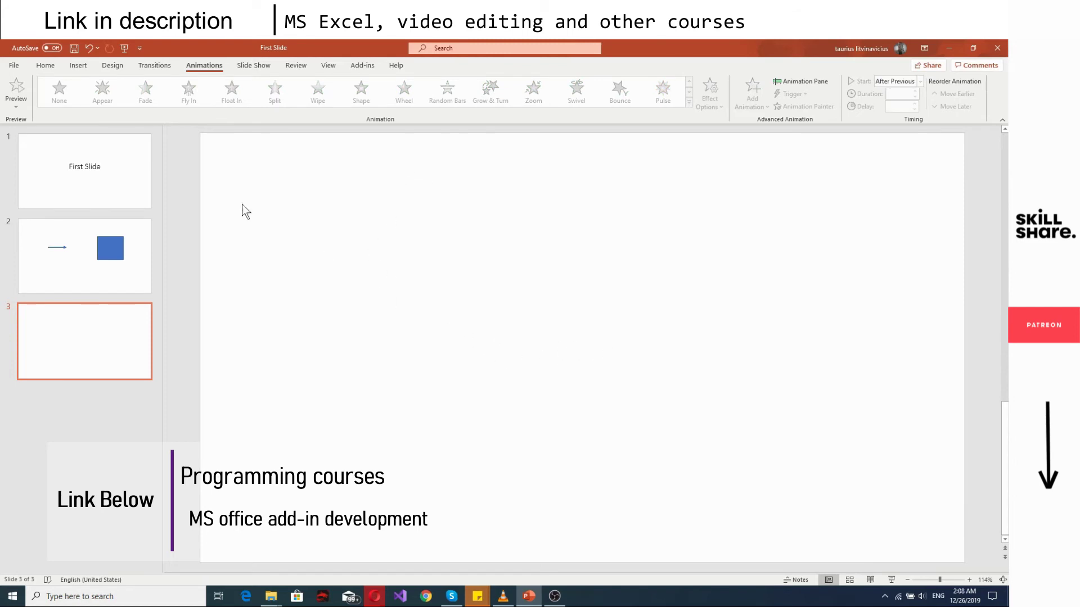
click(74, 67)
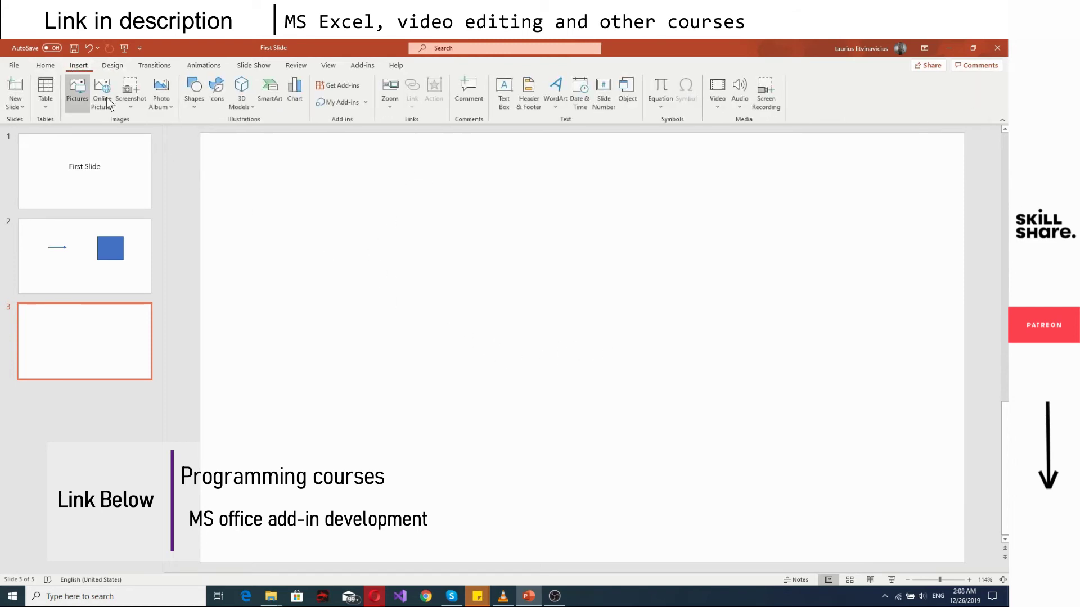
click(191, 102)
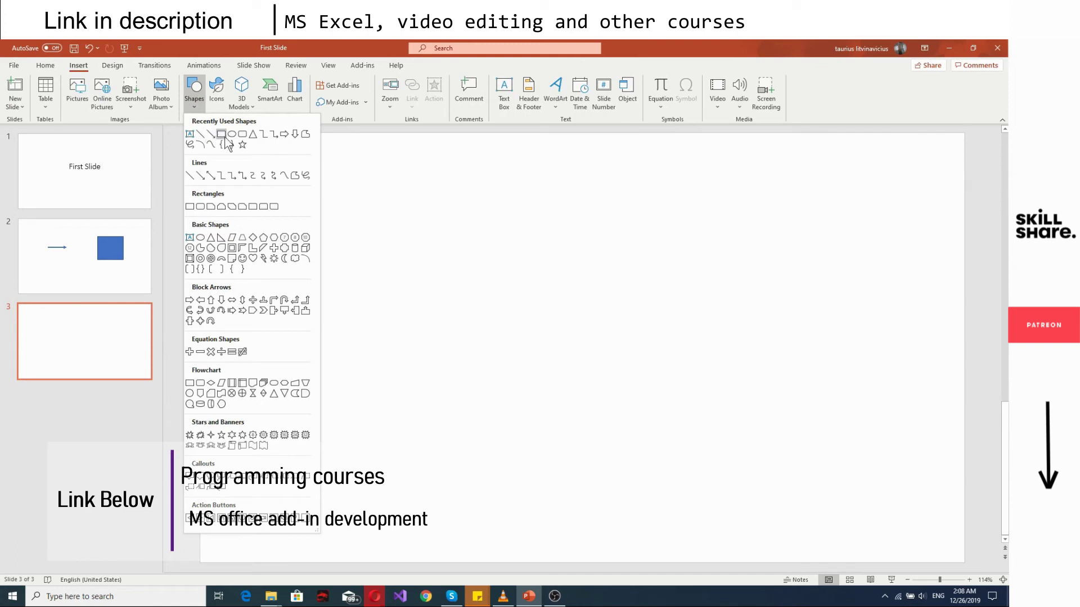
- Draw a blue rectangle, about 0.99" by 1.17", near the upper left of slide 3
click(221, 135)
drag(368, 314, 383, 313)
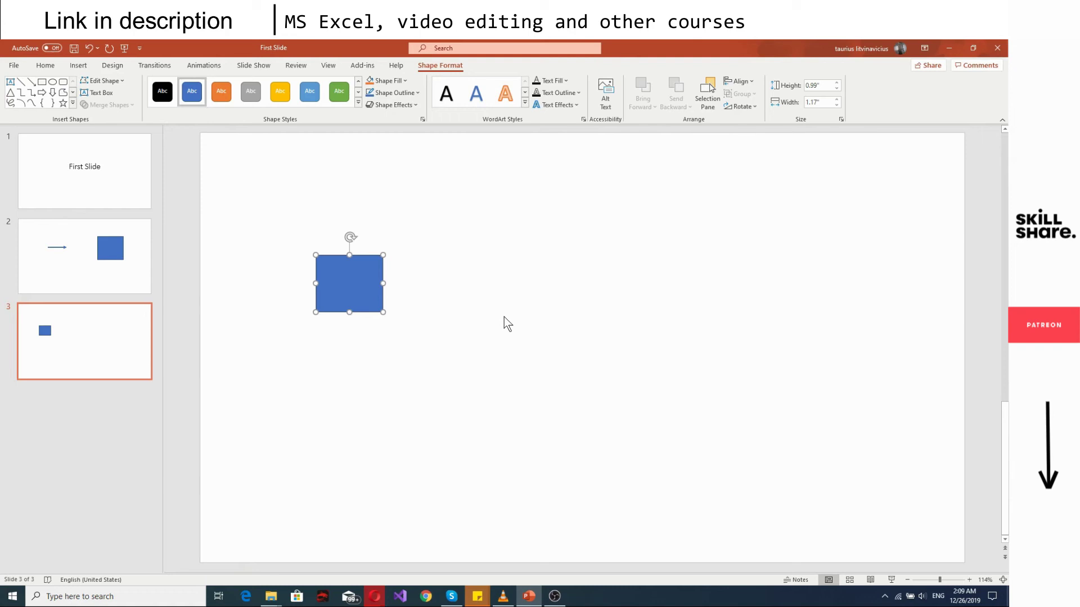
click(524, 290)
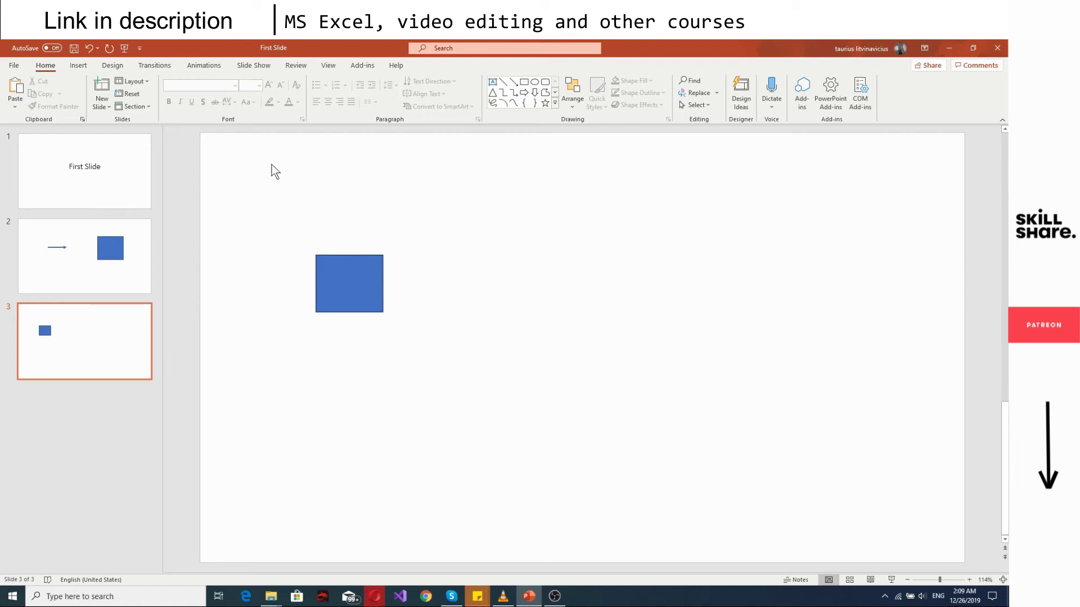
- Draw an Arrow: Down block arrow, 2.06" tall and 0.75" wide, right of the rectangle
click(87, 67)
click(200, 108)
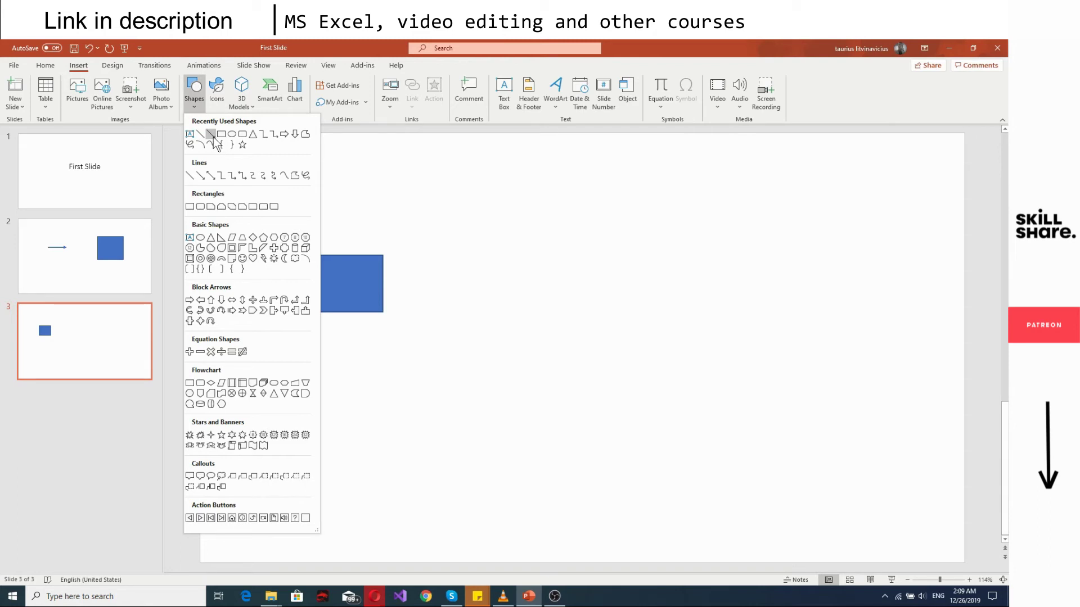
click(220, 299)
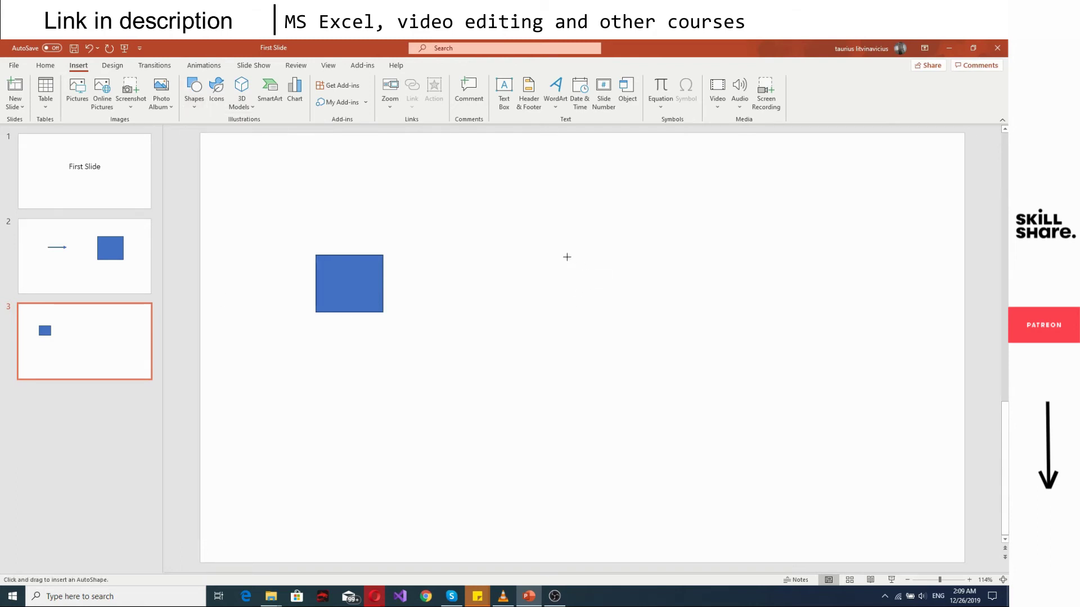
drag(569, 255, 614, 373)
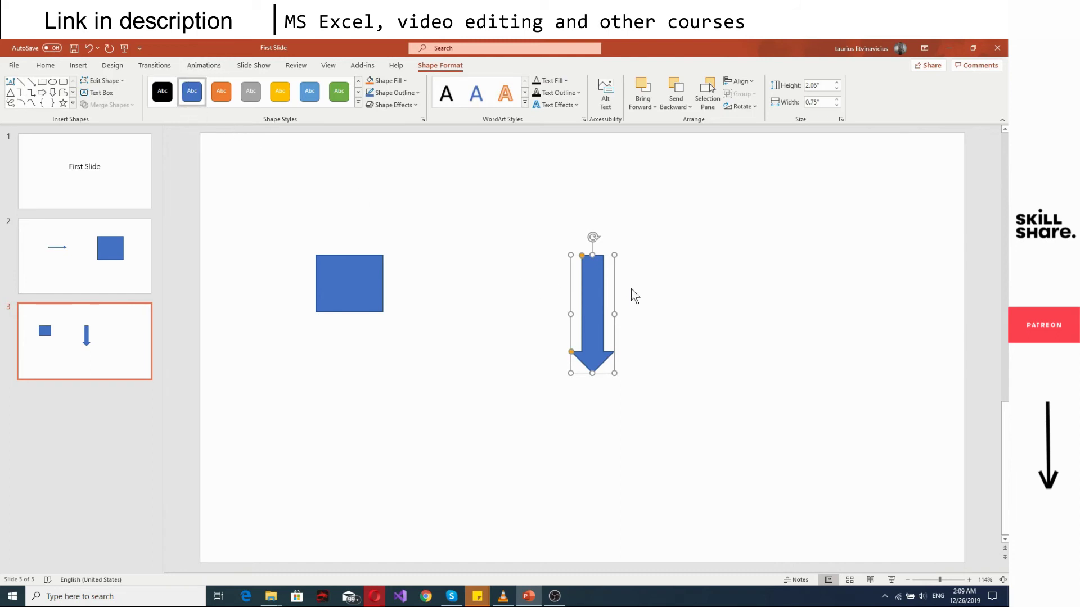
click(213, 70)
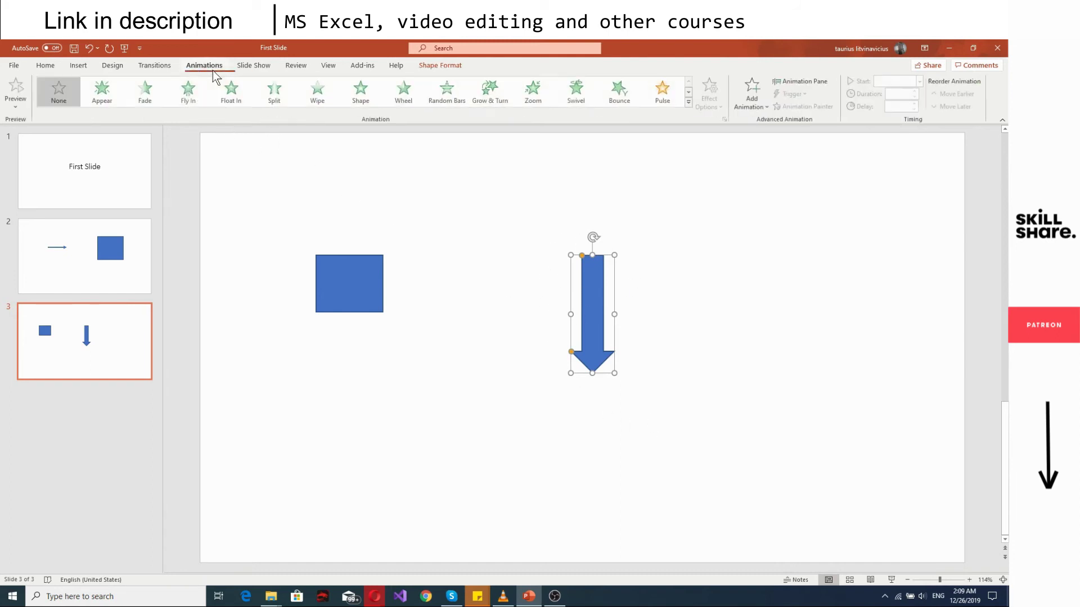
click(688, 103)
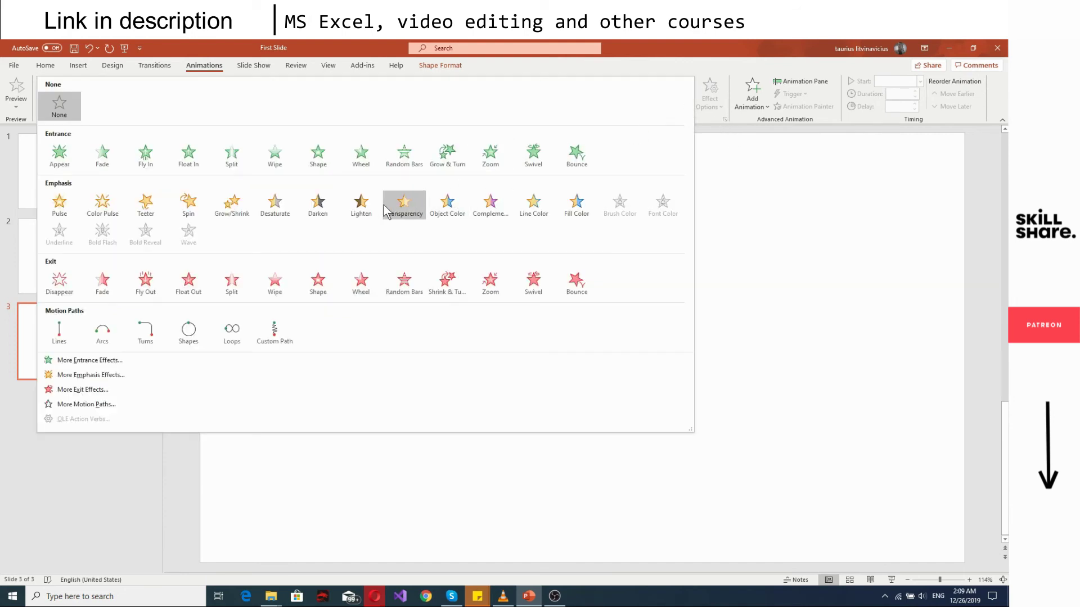
click(189, 205)
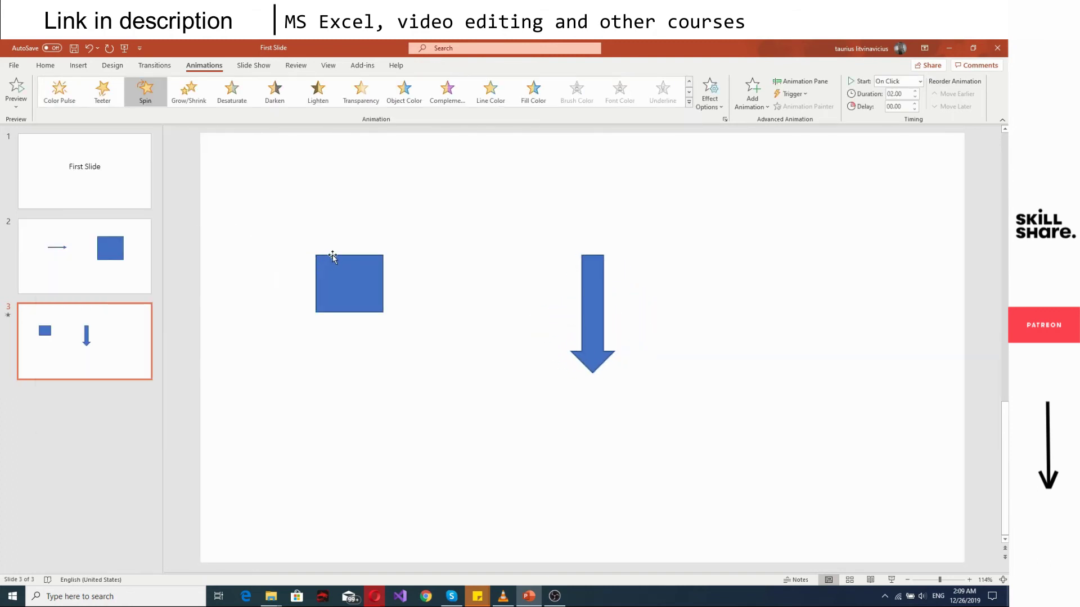
click(590, 321)
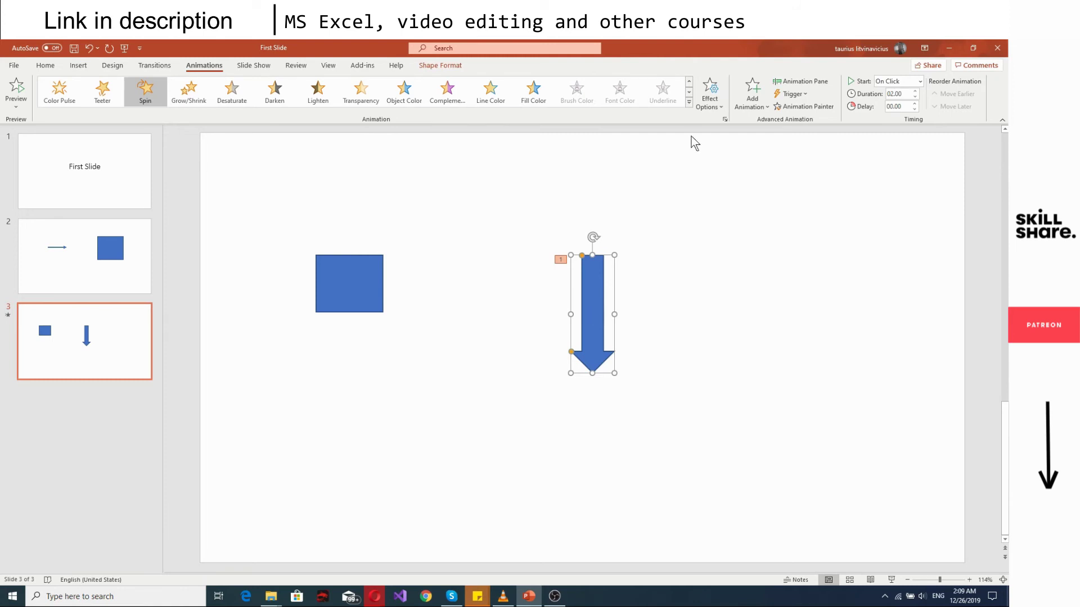
click(689, 104)
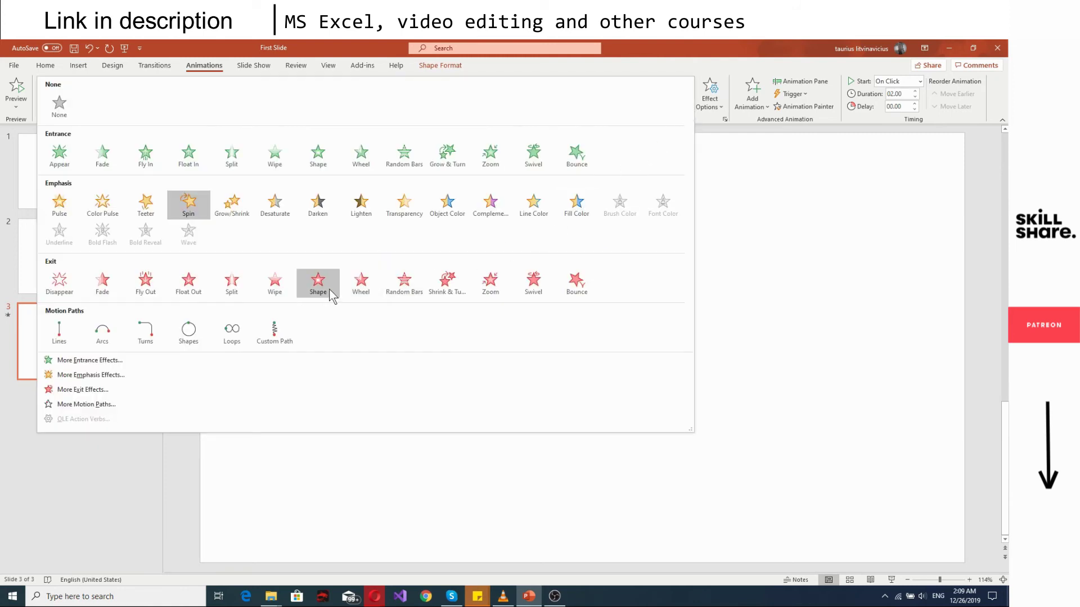
click(144, 291)
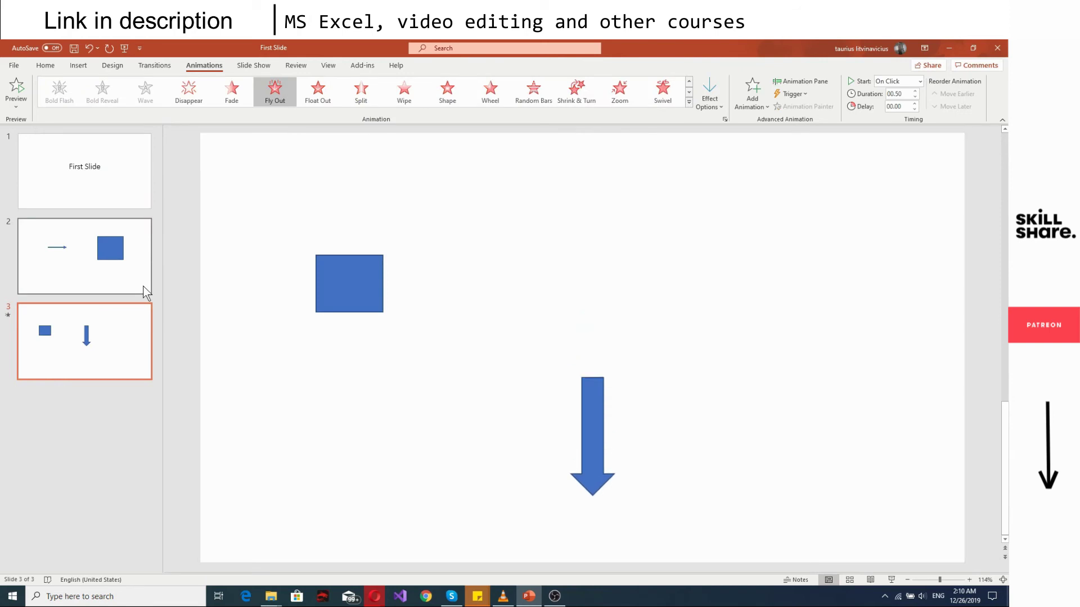
click(694, 107)
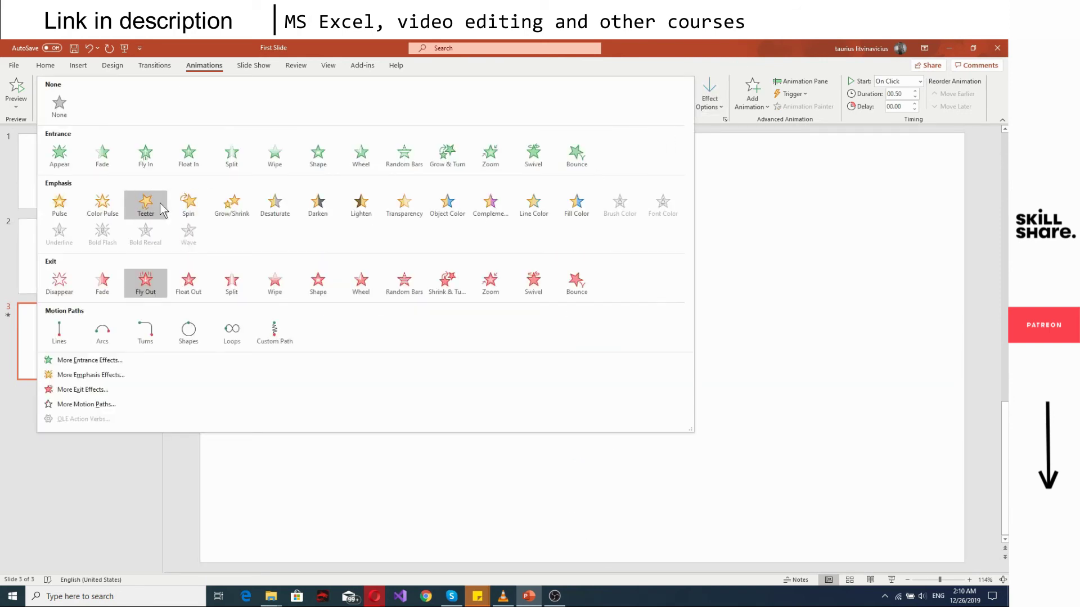
click(179, 205)
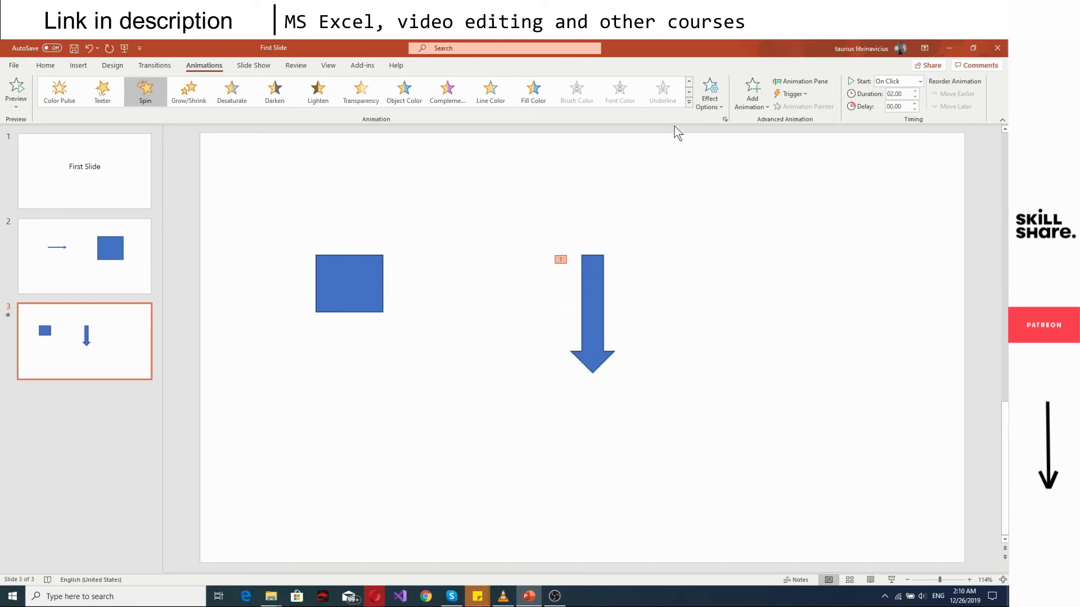
- Add a Fly Out exit to the down arrow after its spin and open its Animation Pane options
click(599, 307)
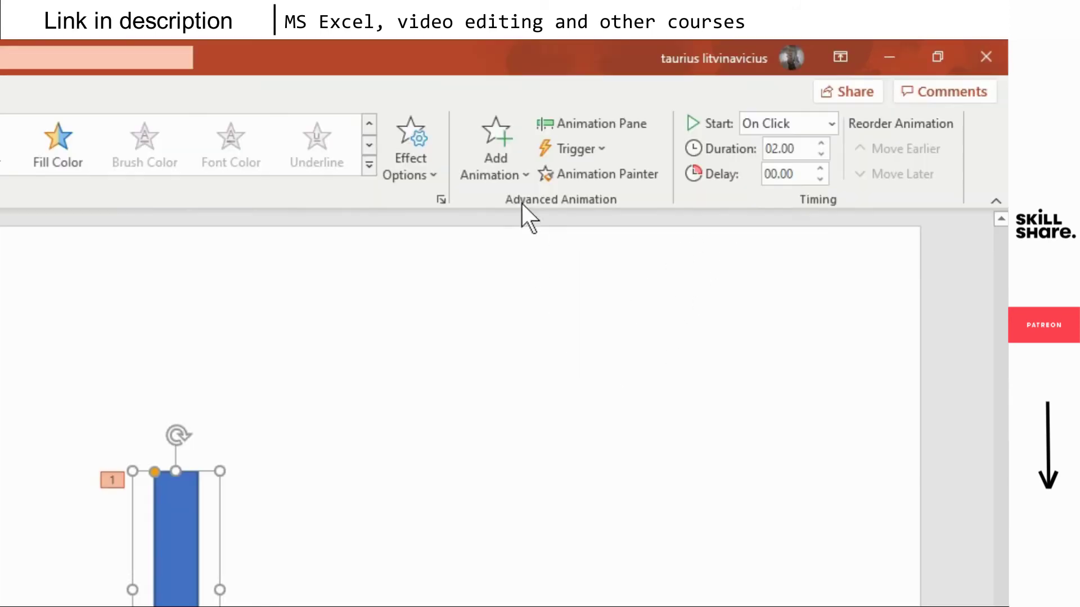
click(504, 176)
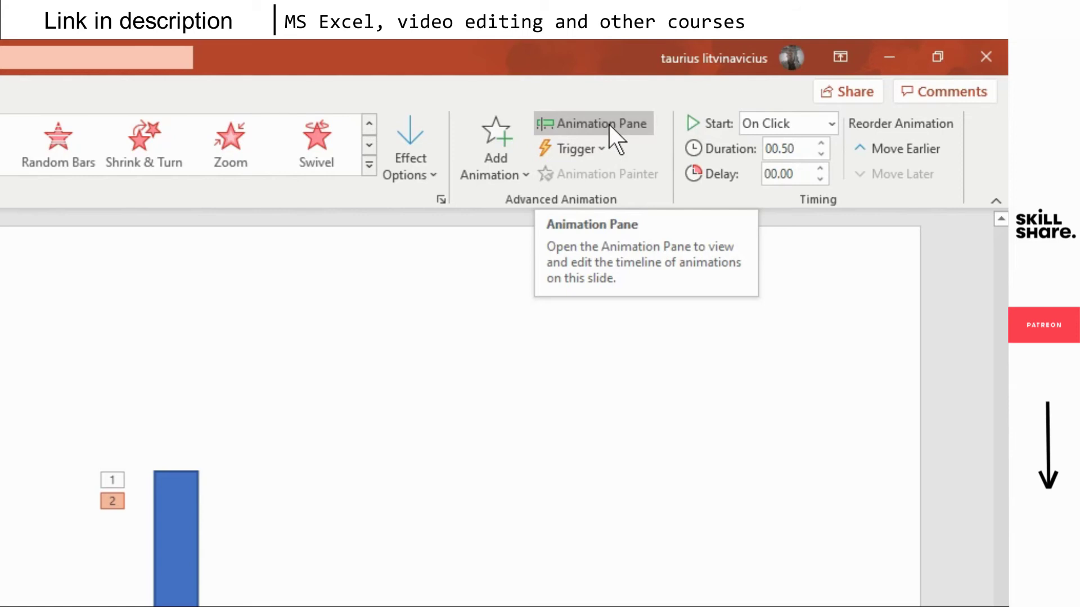
click(609, 126)
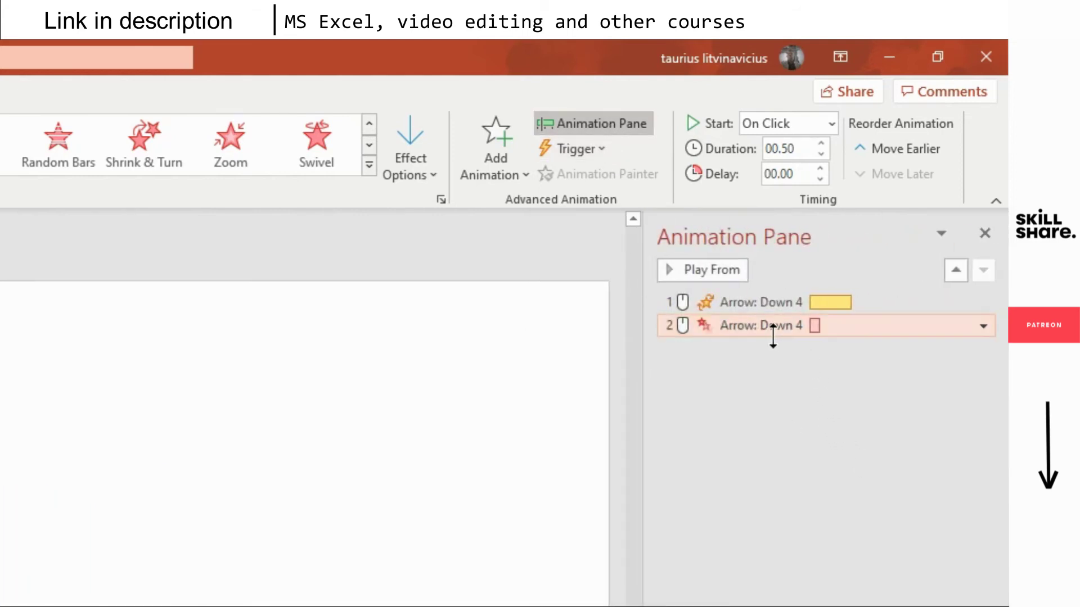
click(753, 303)
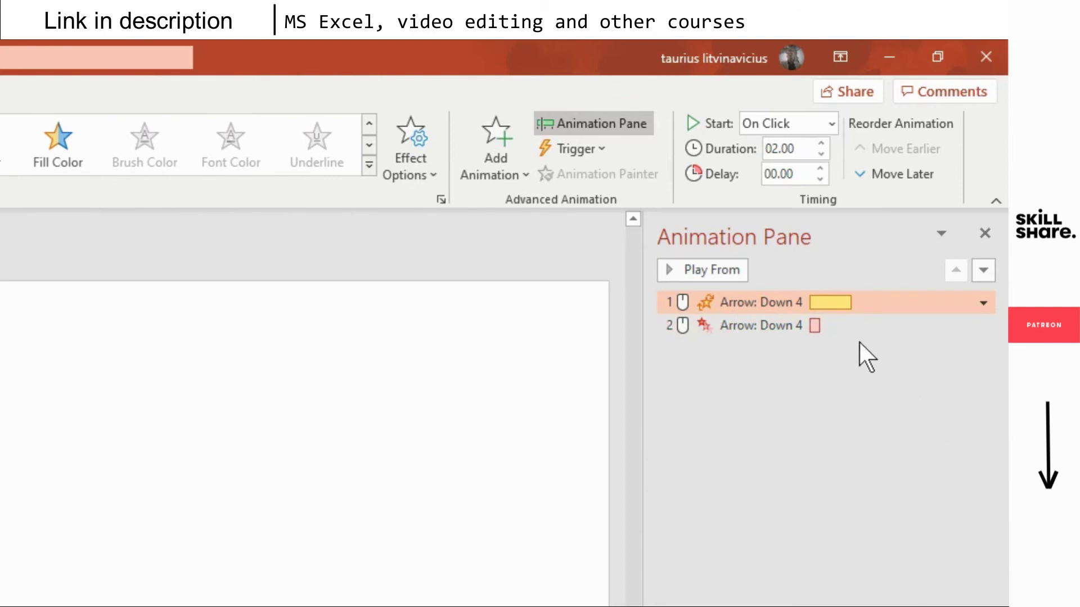
click(852, 326)
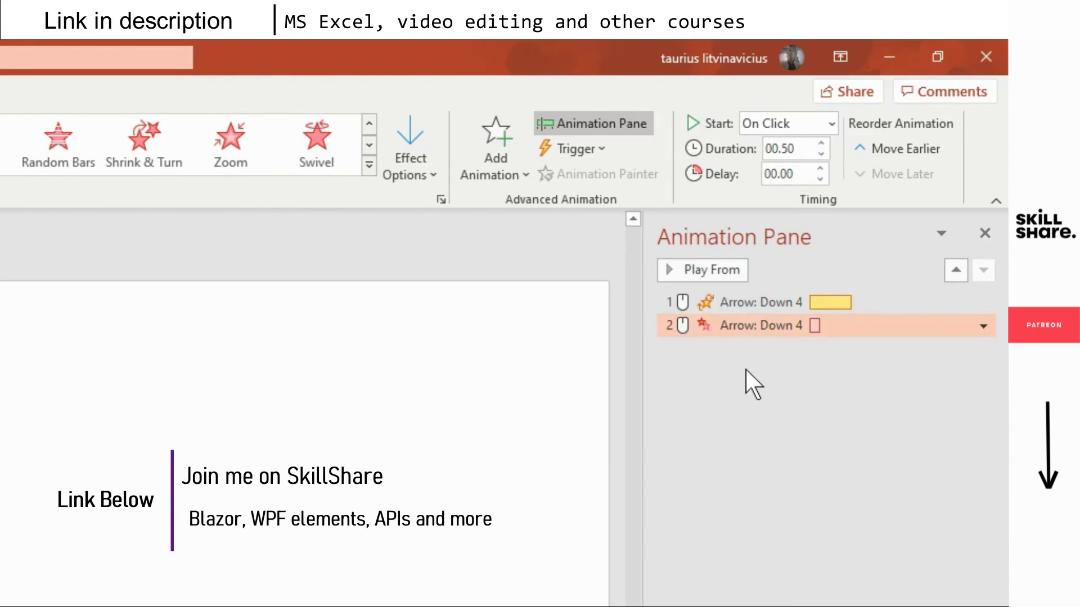
click(982, 326)
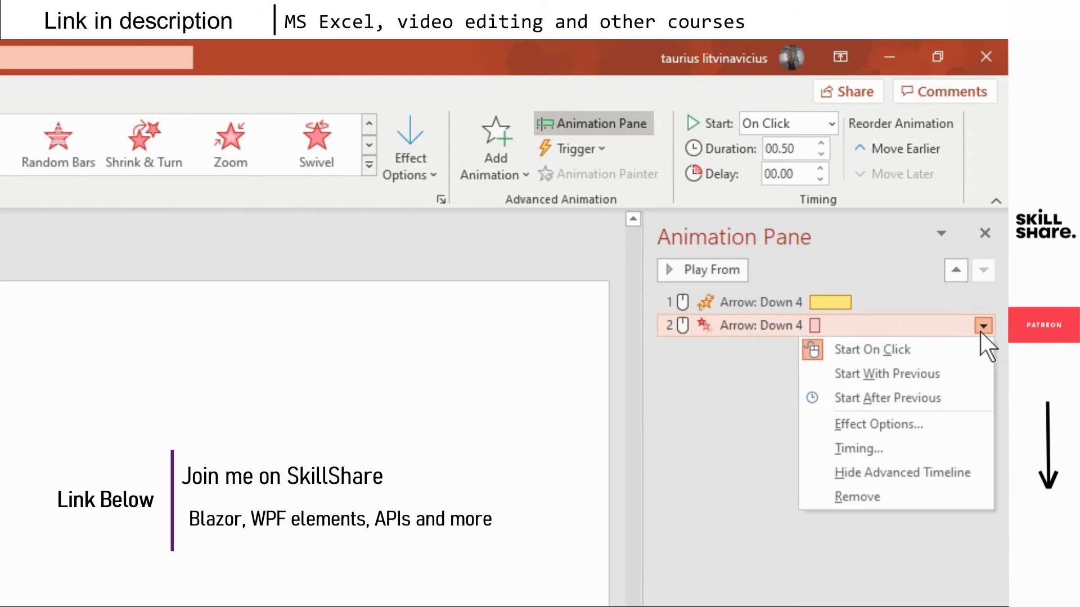
- Set the arrow's Fly Out exit to start After Previous, following its On Click spin
click(886, 403)
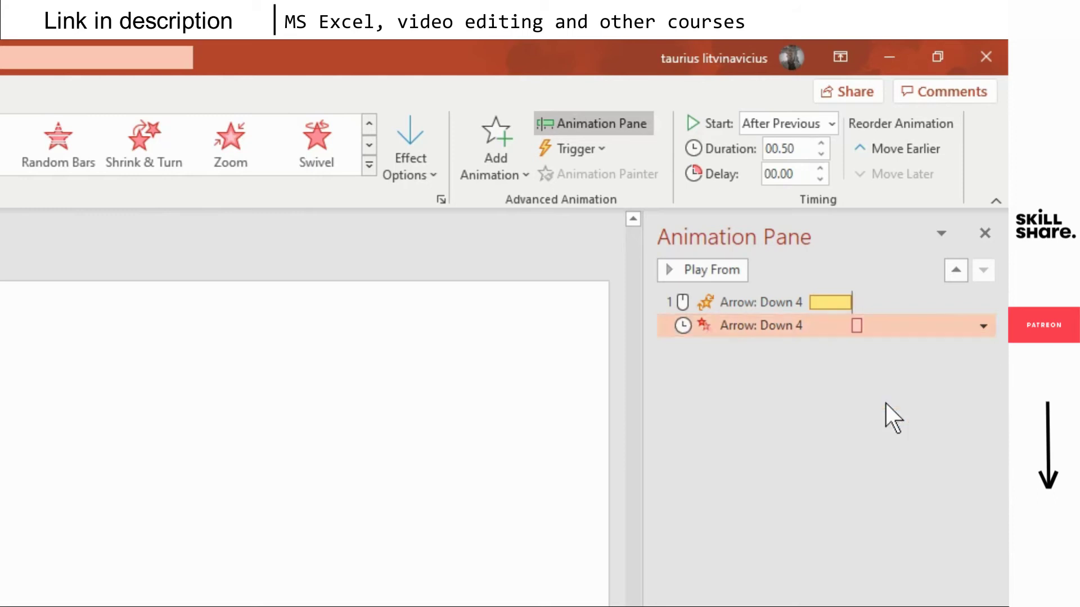
click(808, 407)
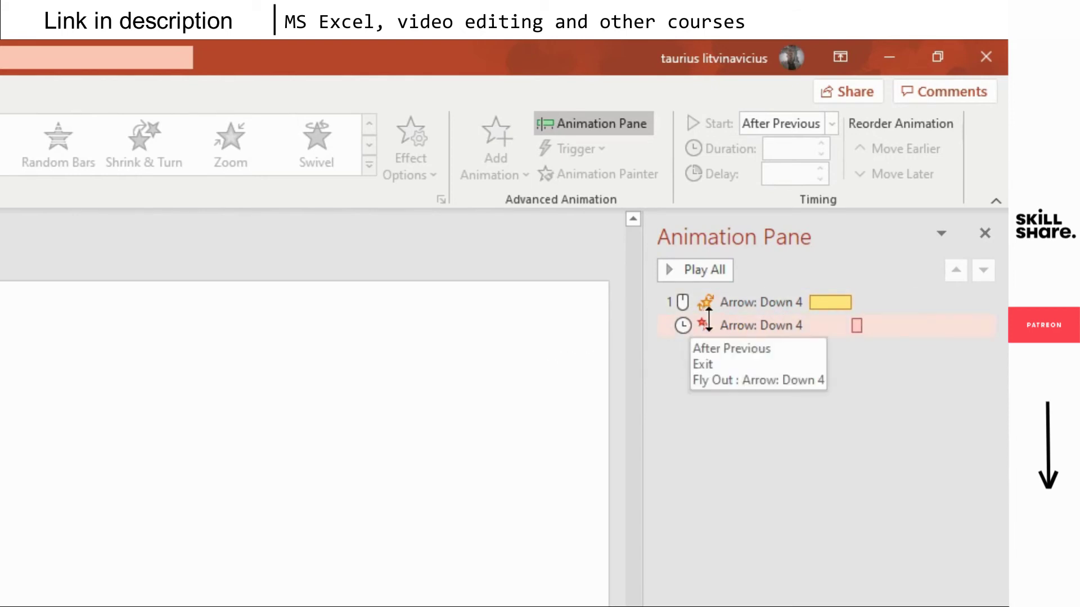
click(743, 302)
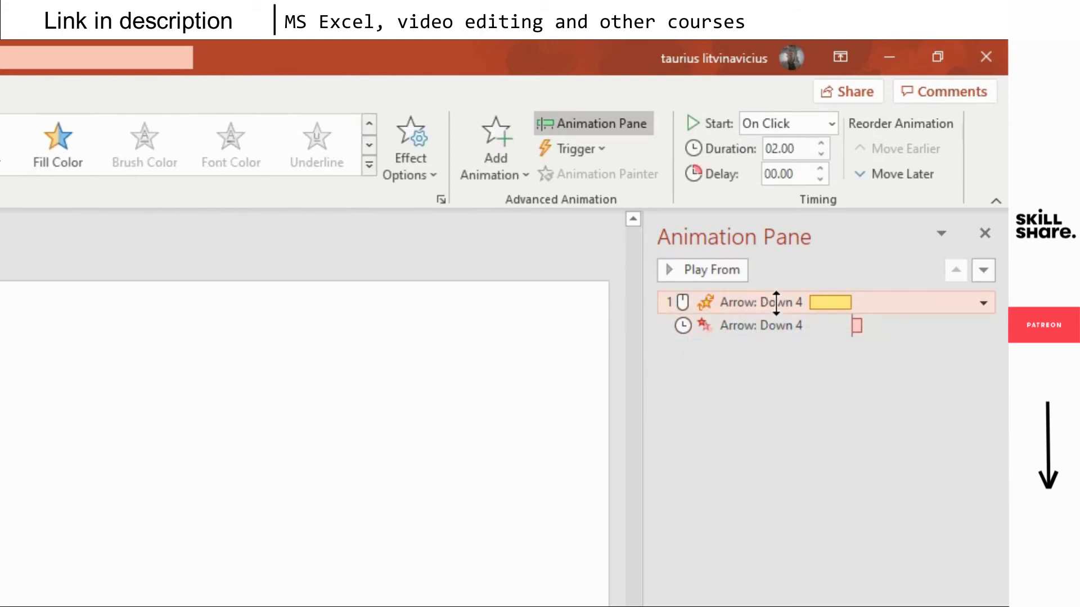
click(982, 308)
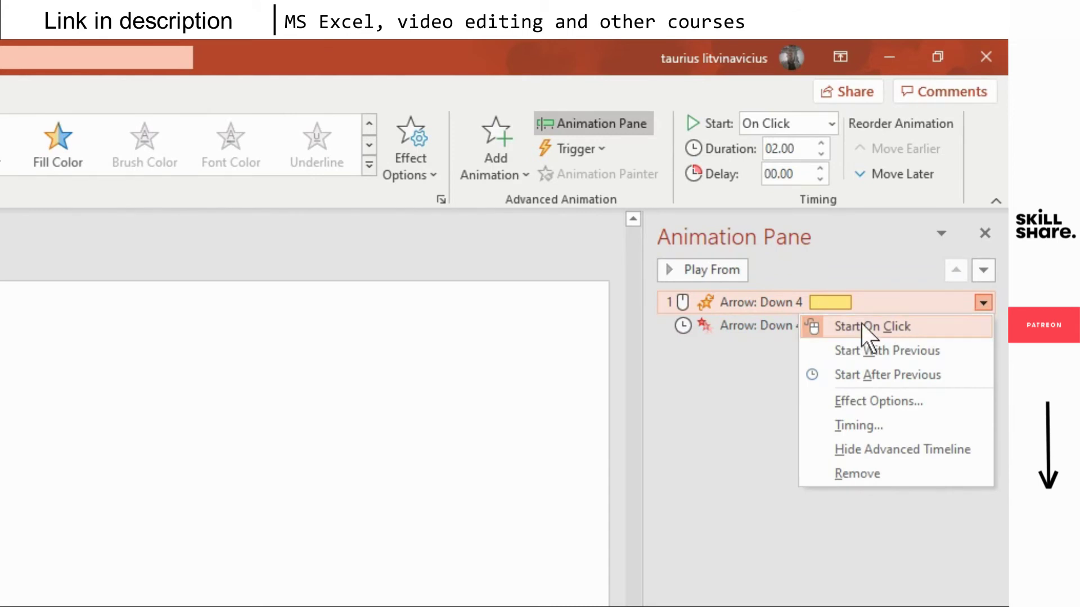
click(1, 579)
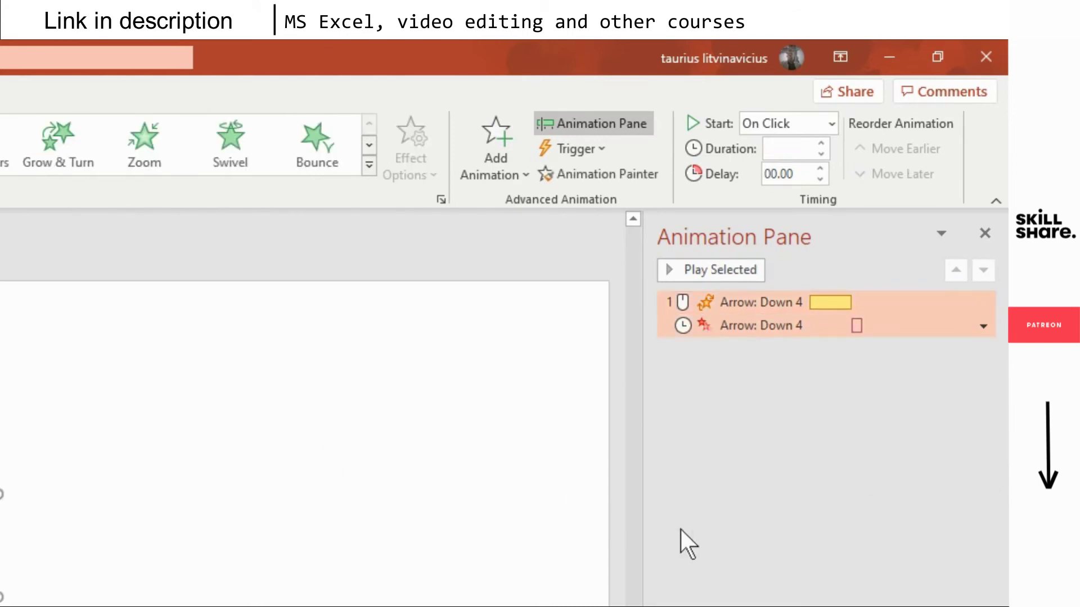
click(745, 303)
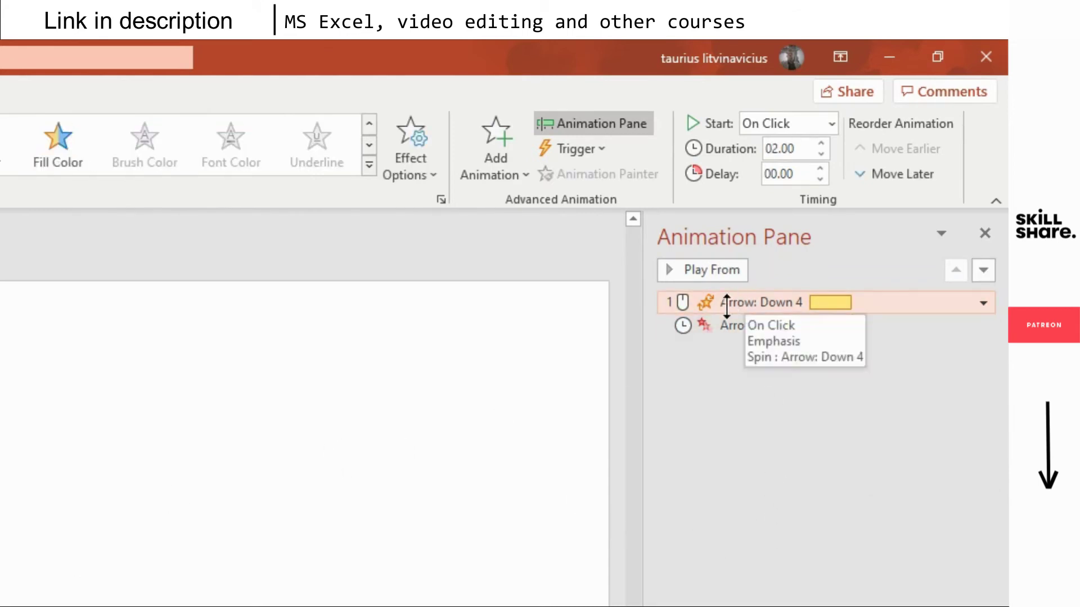
click(597, 151)
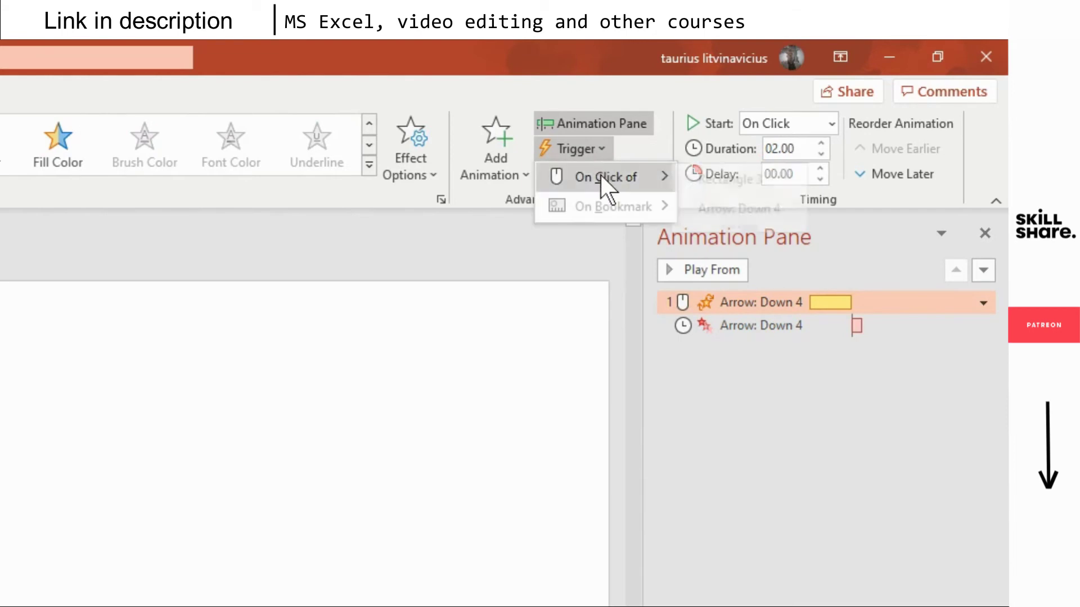
- Trigger the arrow's spin on click of Rectangle 3 and move the Fly Out exit into that trigger group
mouse_move(609, 176)
click(748, 179)
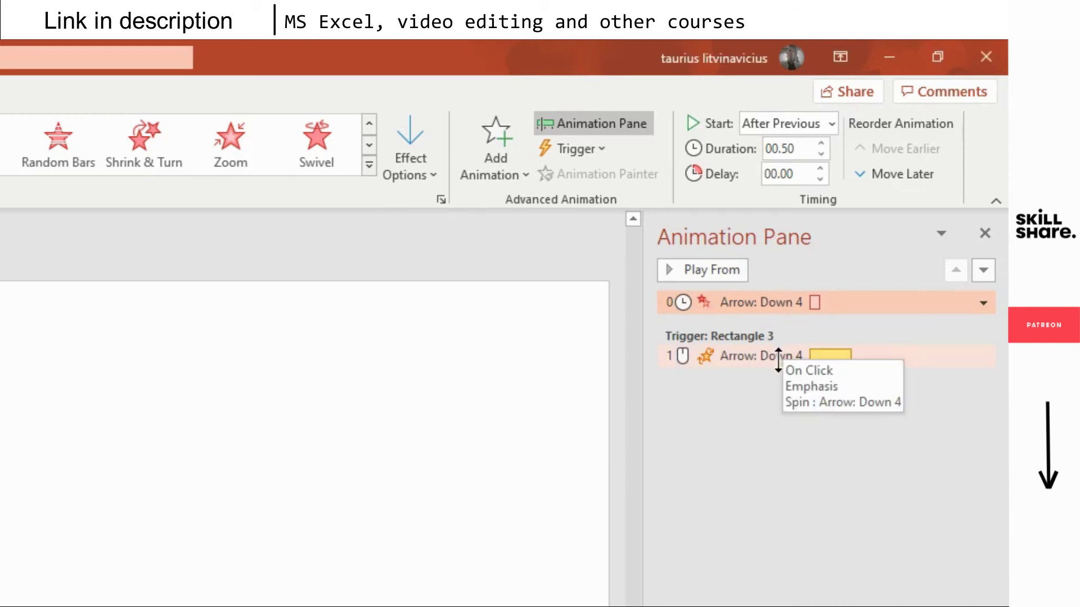
drag(744, 301, 759, 378)
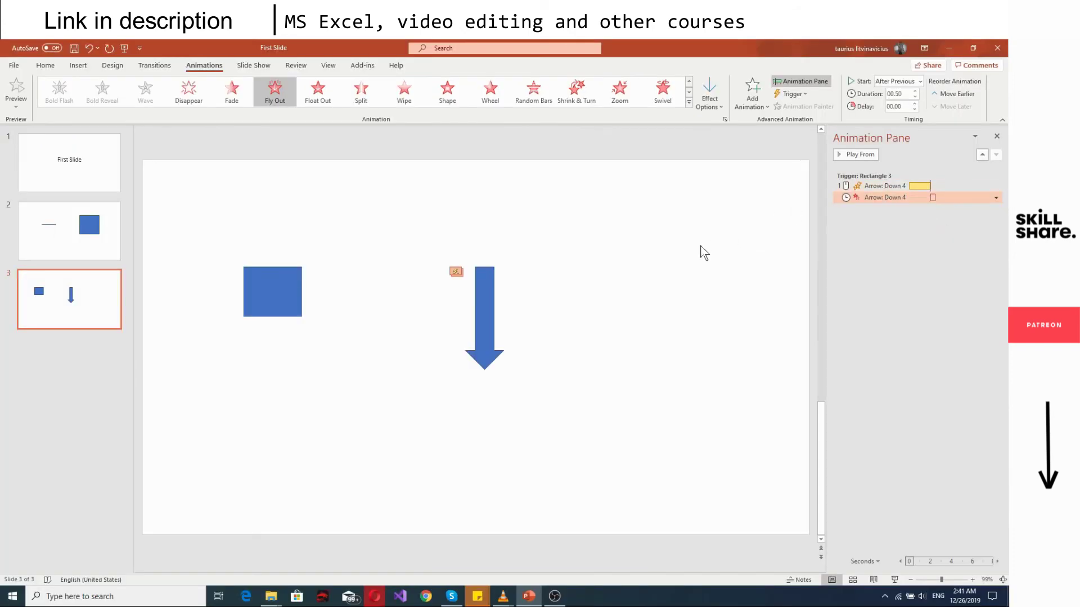
click(389, 465)
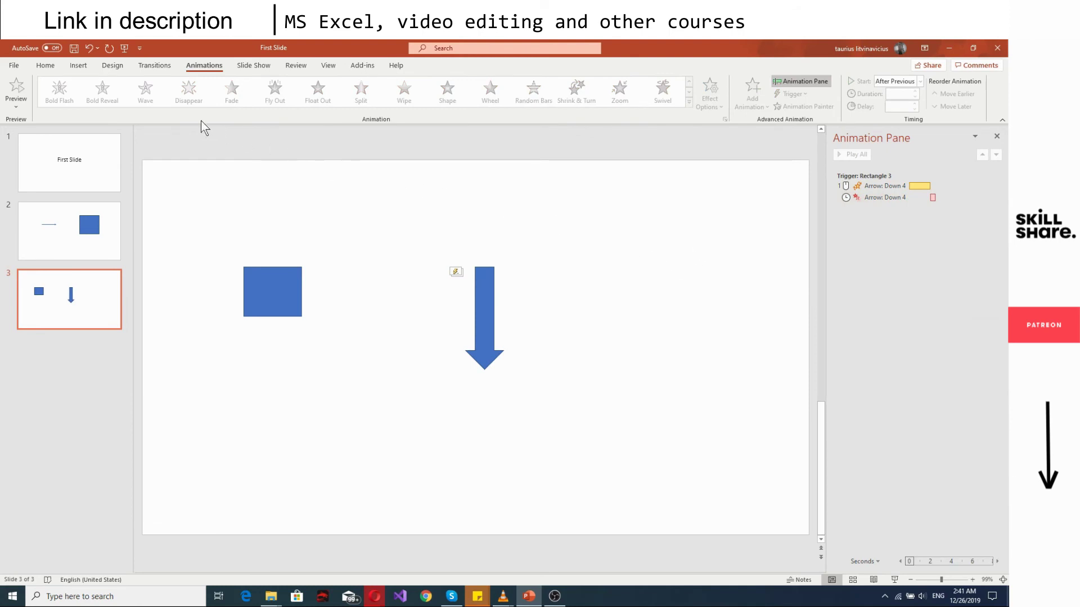
- Play the show from the start, clicking each slide's rectangle to test its arrow animation
click(125, 52)
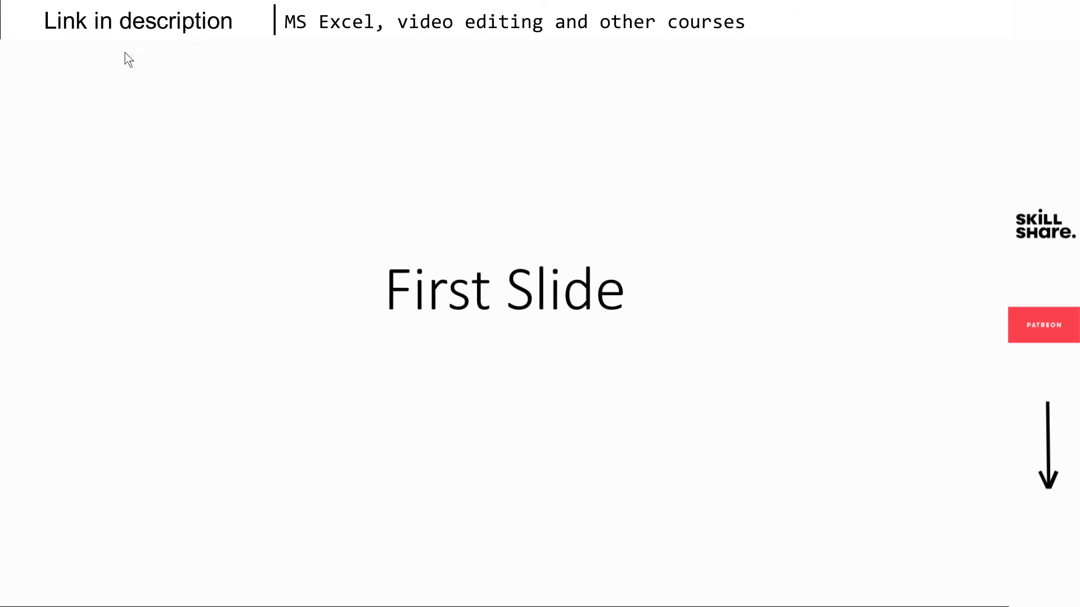
click(431, 241)
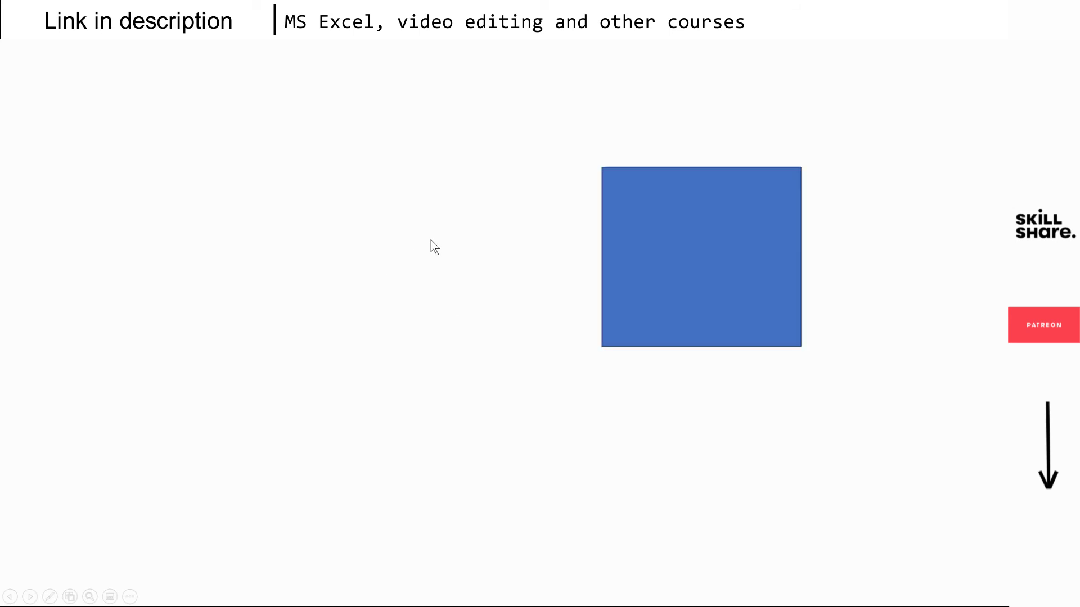
click(641, 255)
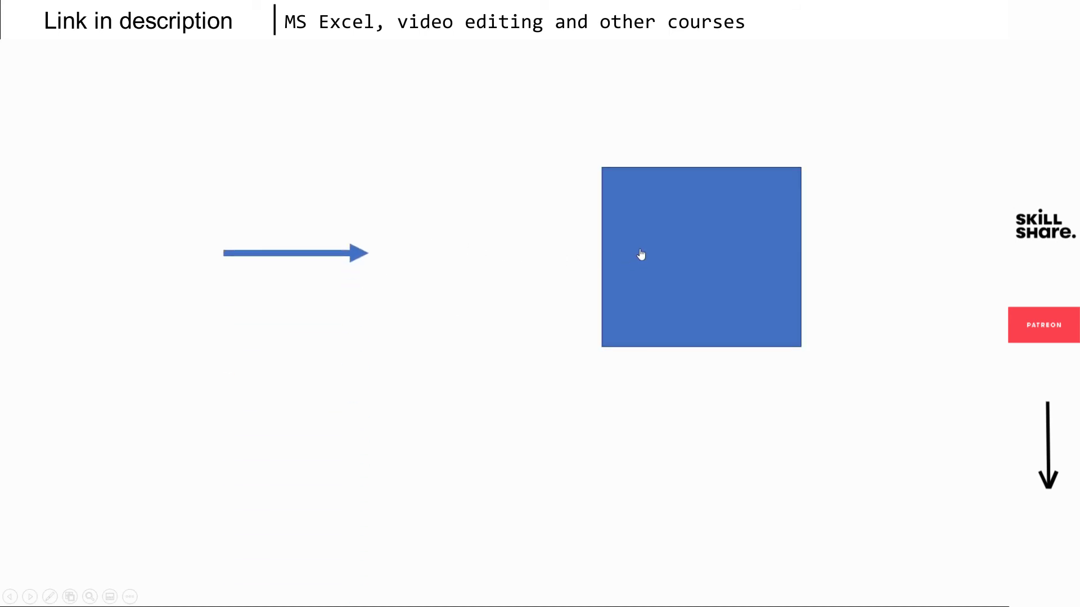
click(544, 288)
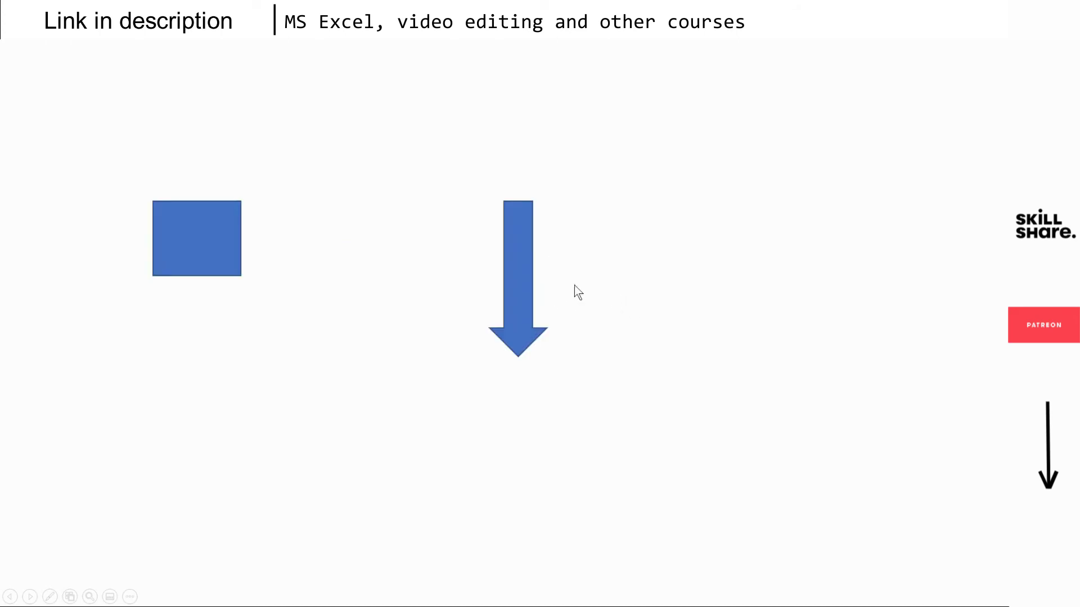
click(200, 244)
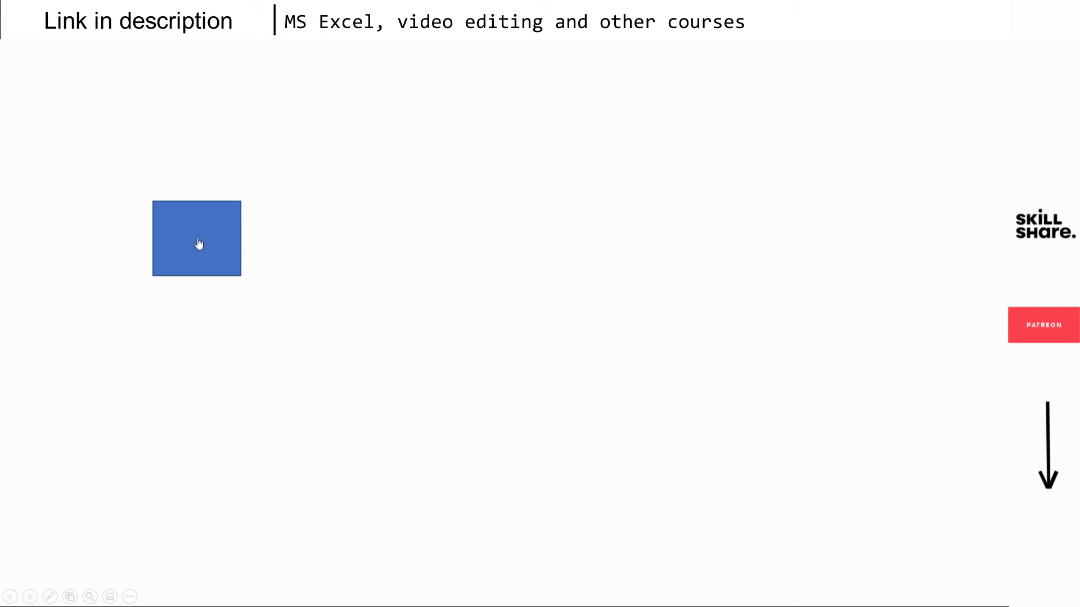
- Click past the last slide to leave the slideshow
click(550, 293)
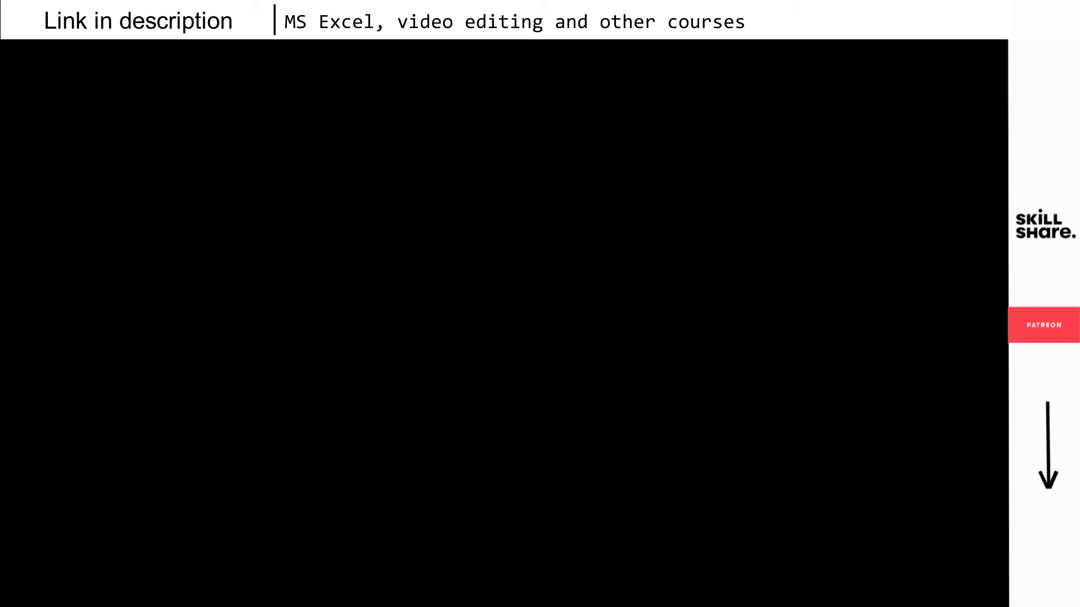
click(550, 294)
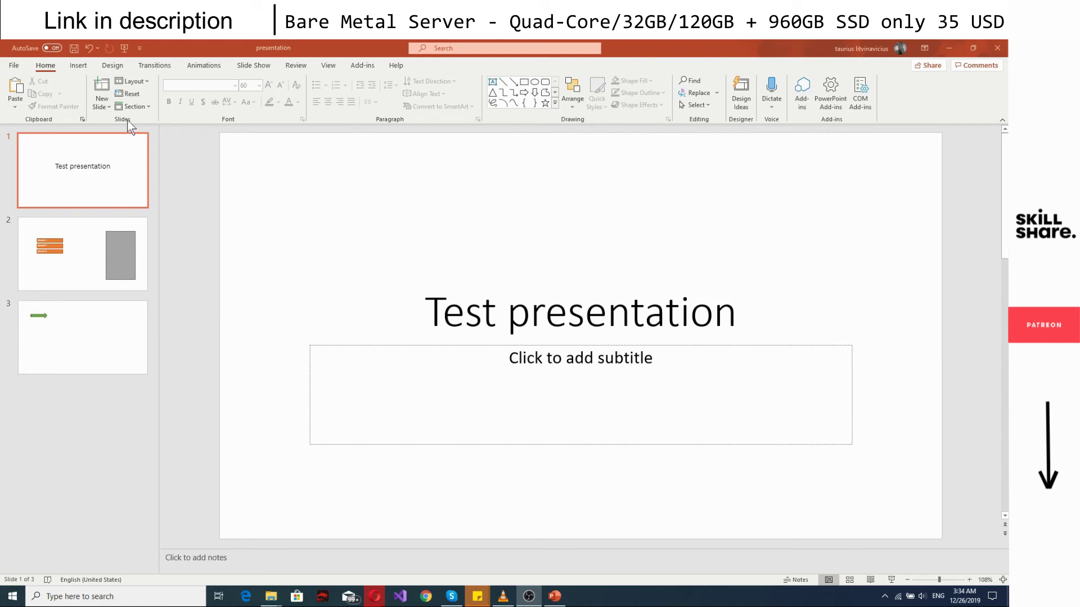
- Play the show from the start and send Answer 1 and Answer 2 into the grey box
click(124, 48)
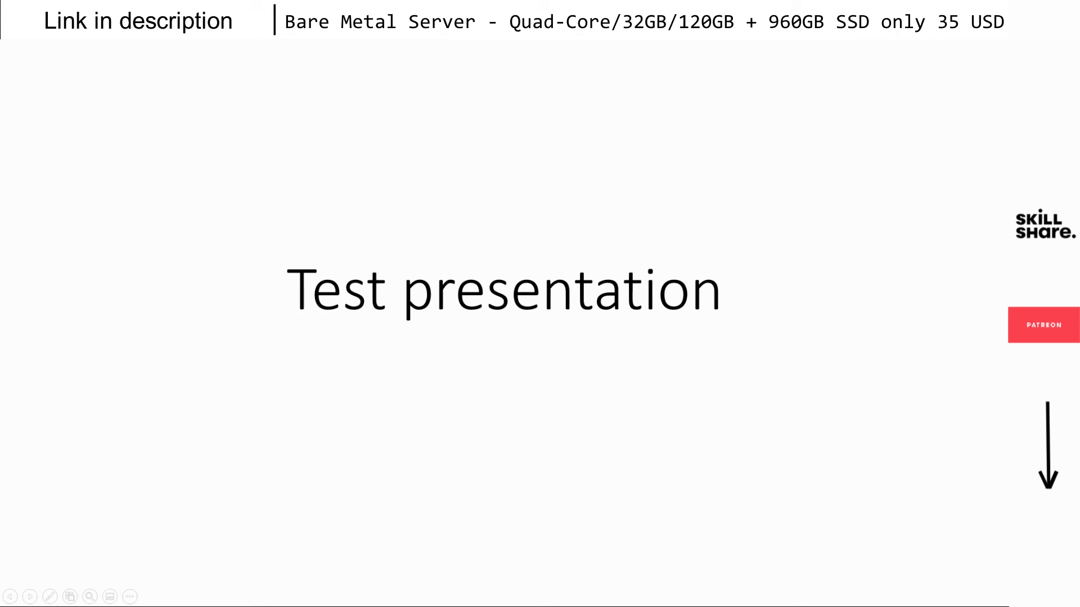
key(Right)
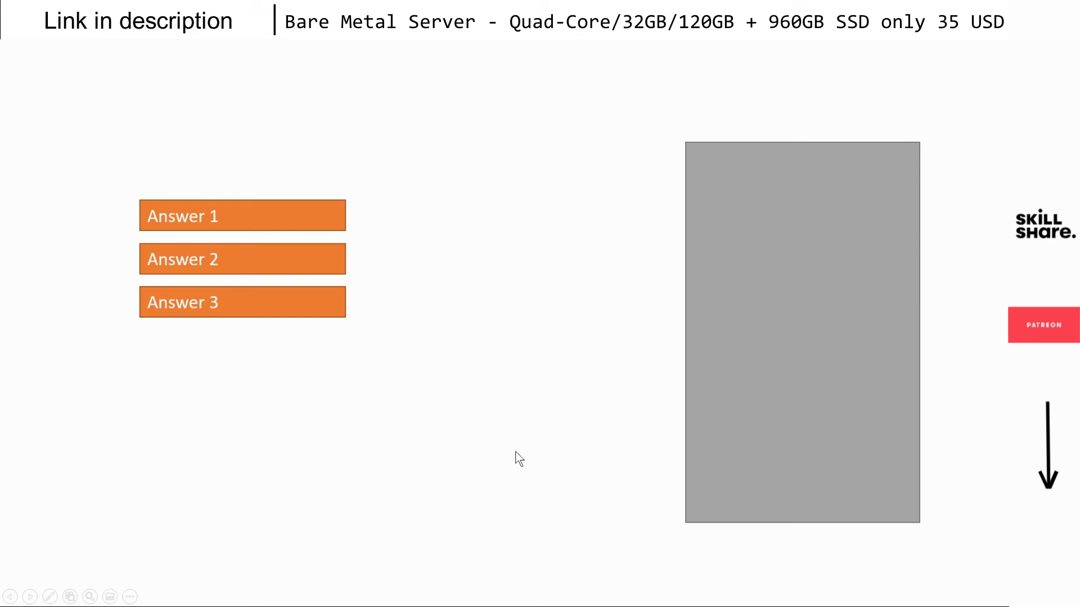
key(Right)
click(240, 218)
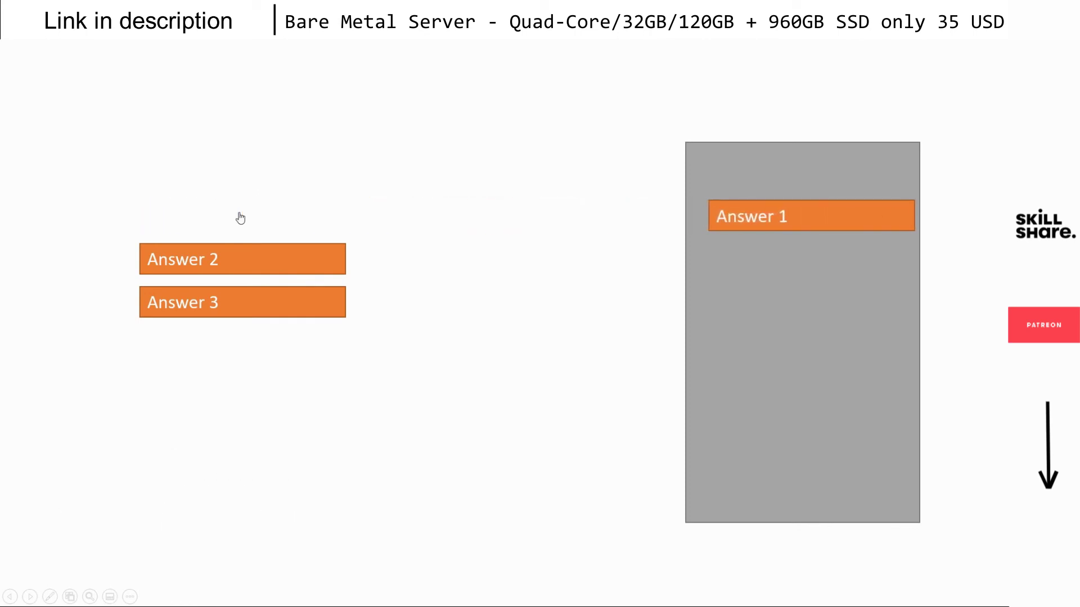
click(248, 261)
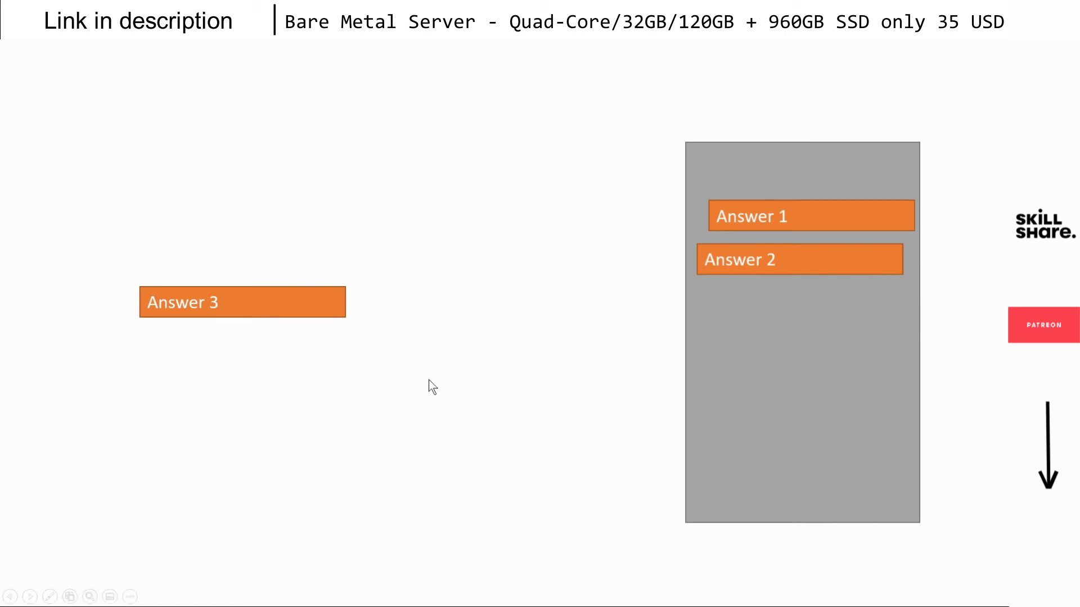
- On the arrow slide, set the green arrow moving along its path, then end the show
click(565, 416)
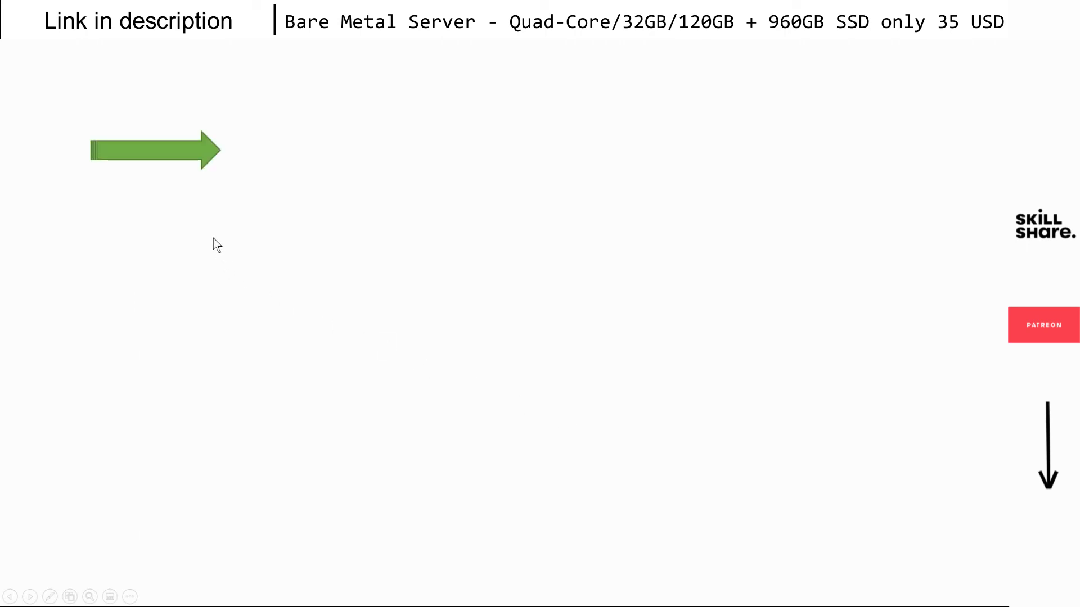
click(181, 158)
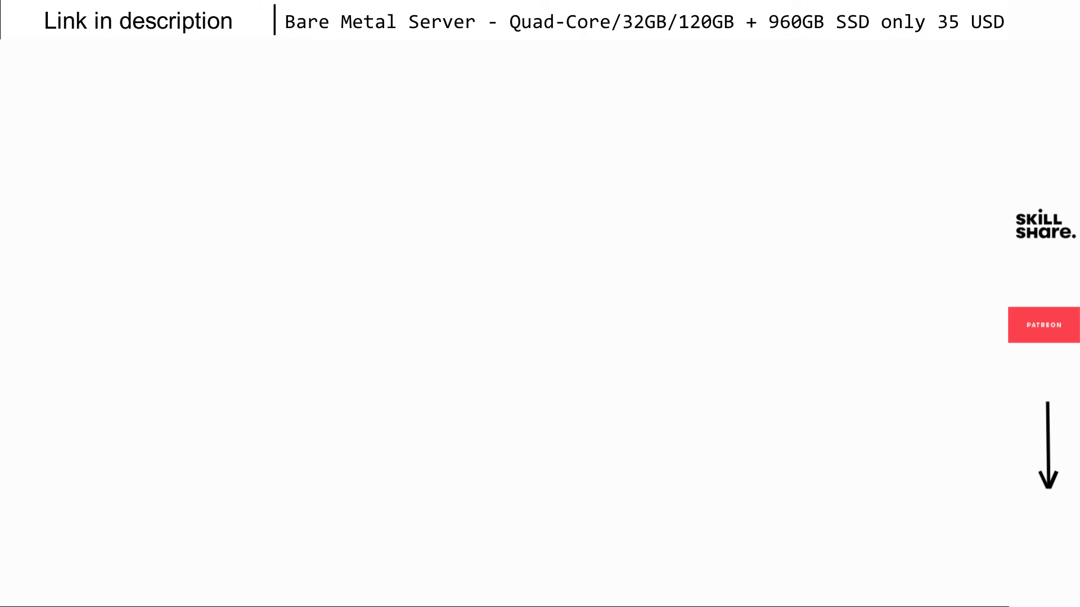
key(Escape)
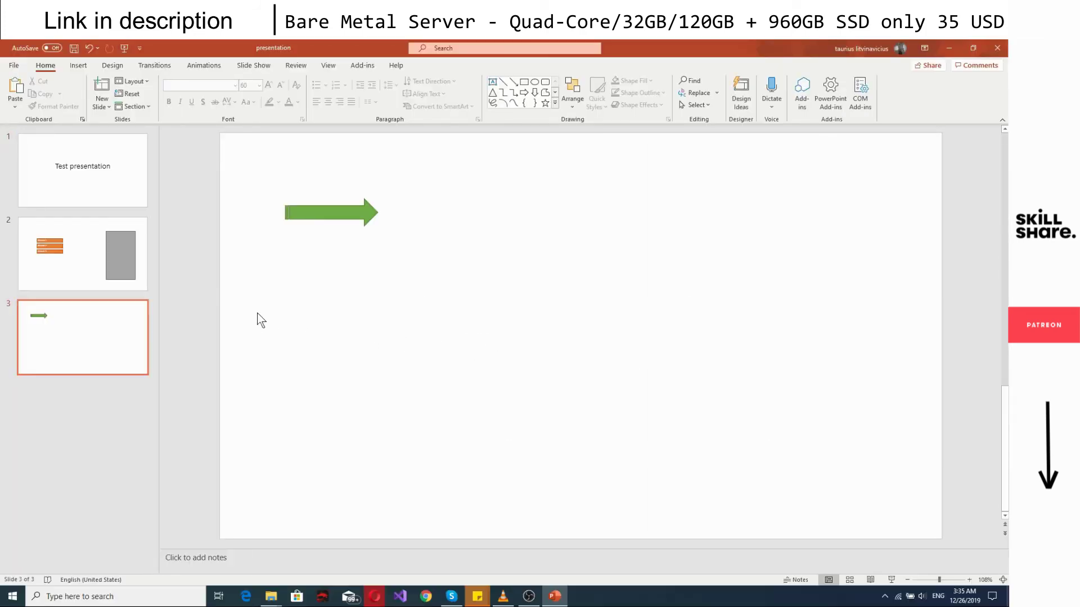
- Open quiz slide 2 and select the Answer 3 text box beside the grey box
click(127, 265)
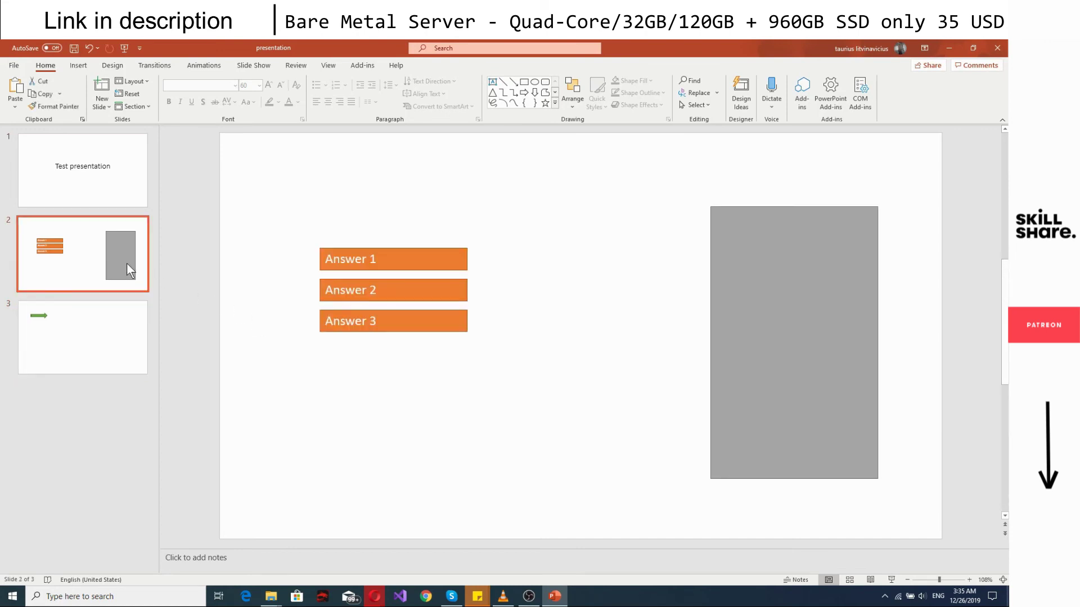
click(389, 262)
click(402, 289)
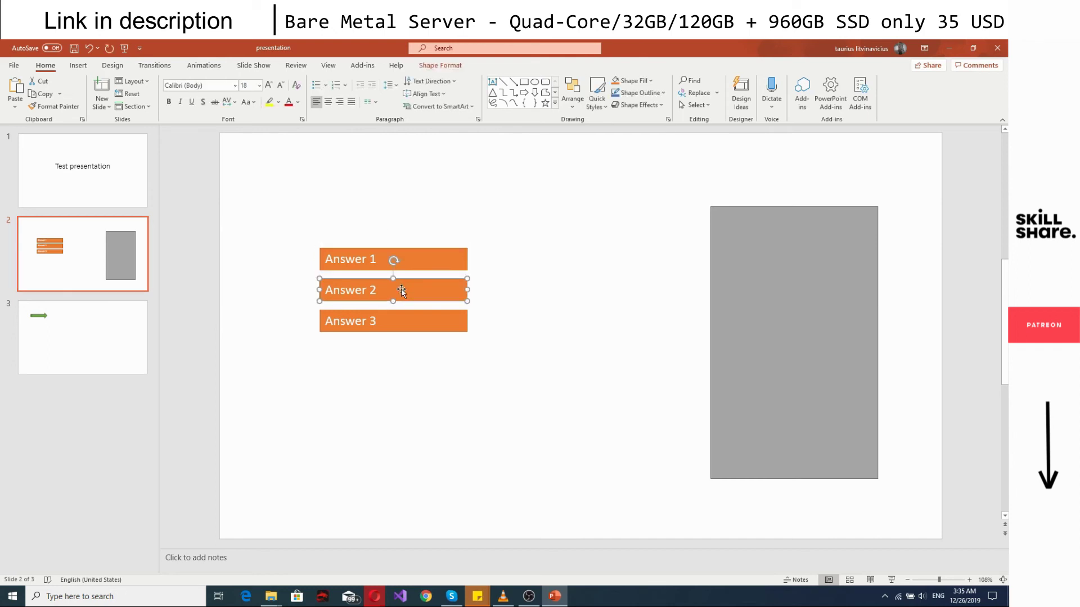
click(400, 323)
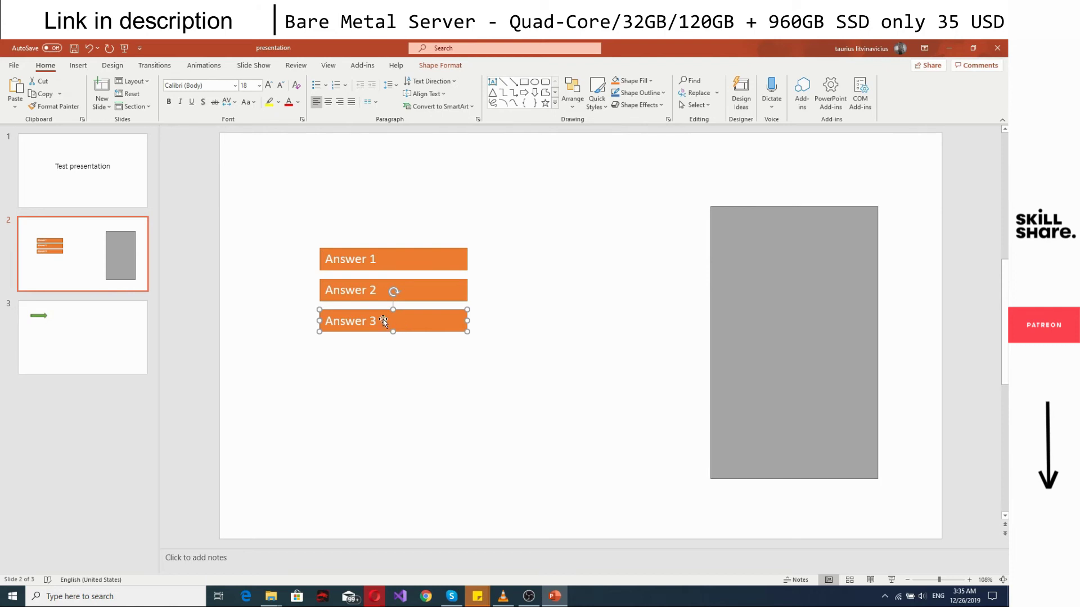
- Apply the Lines motion path from the Animations gallery to the Answer 3 box
click(205, 70)
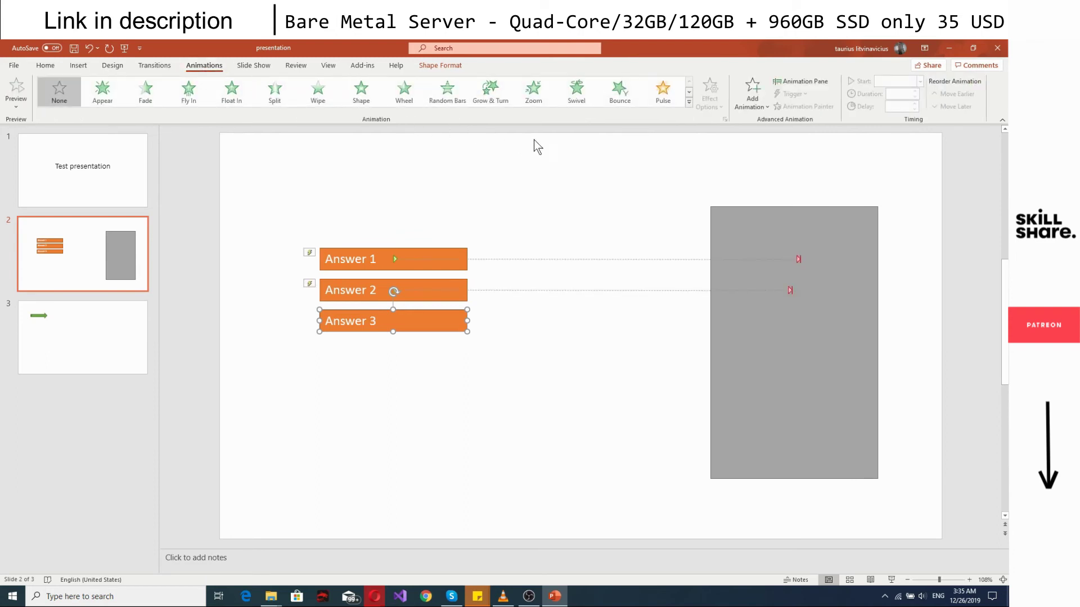
click(688, 103)
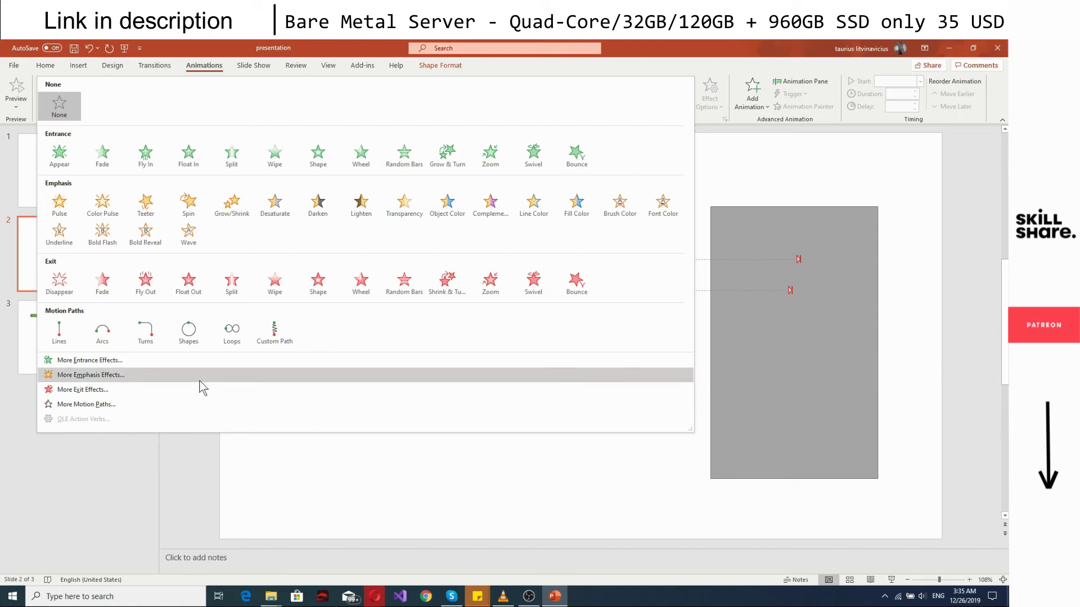
click(59, 337)
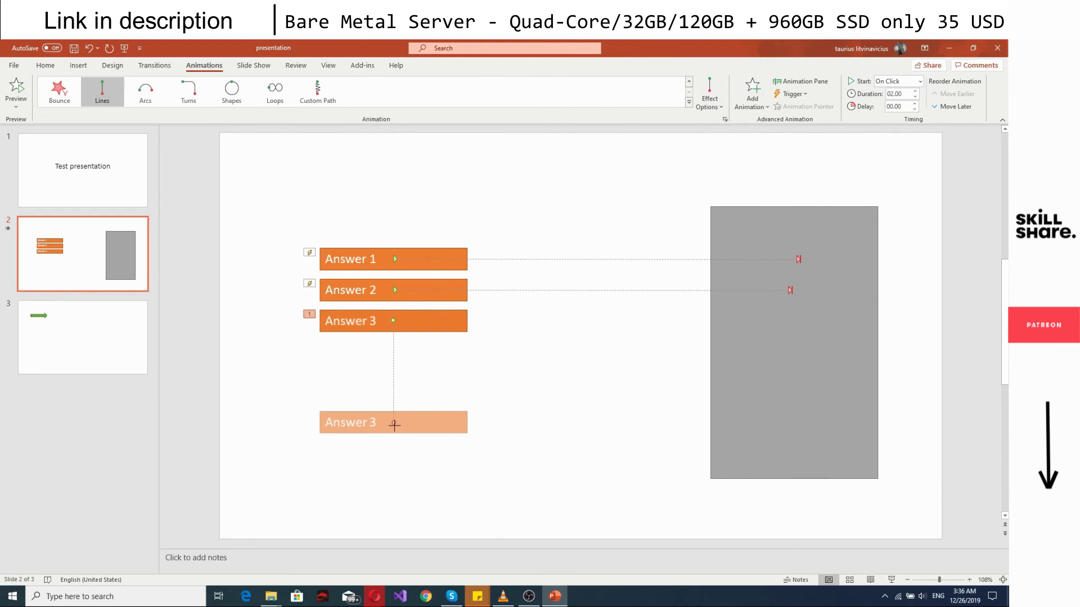
- Drag the Lines path's end point rightward so it finishes inside the grey box
drag(394, 425, 563, 401)
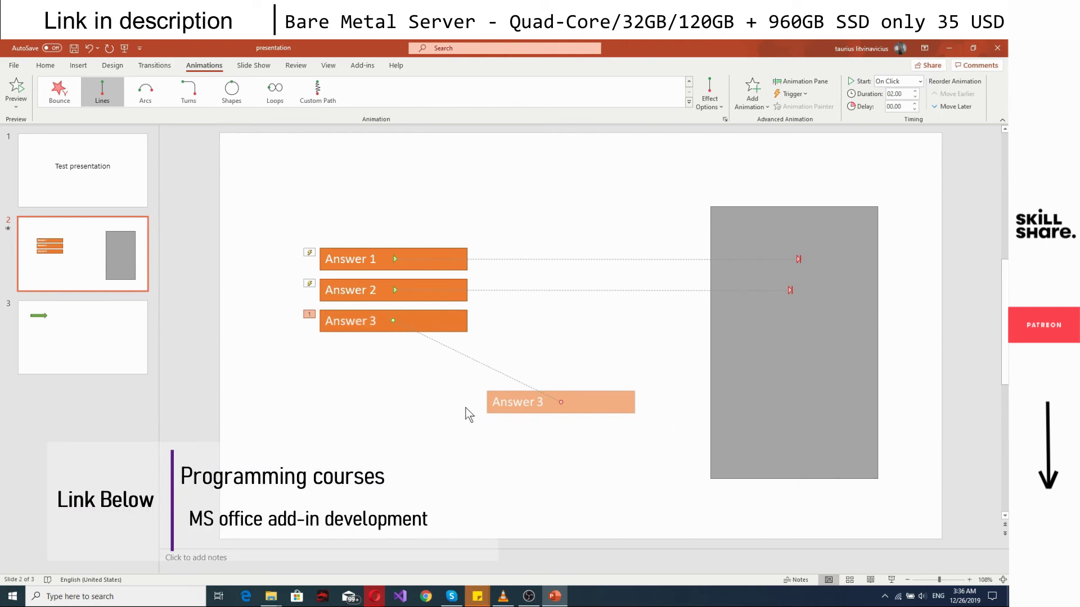
drag(561, 401, 803, 322)
drag(797, 322, 796, 322)
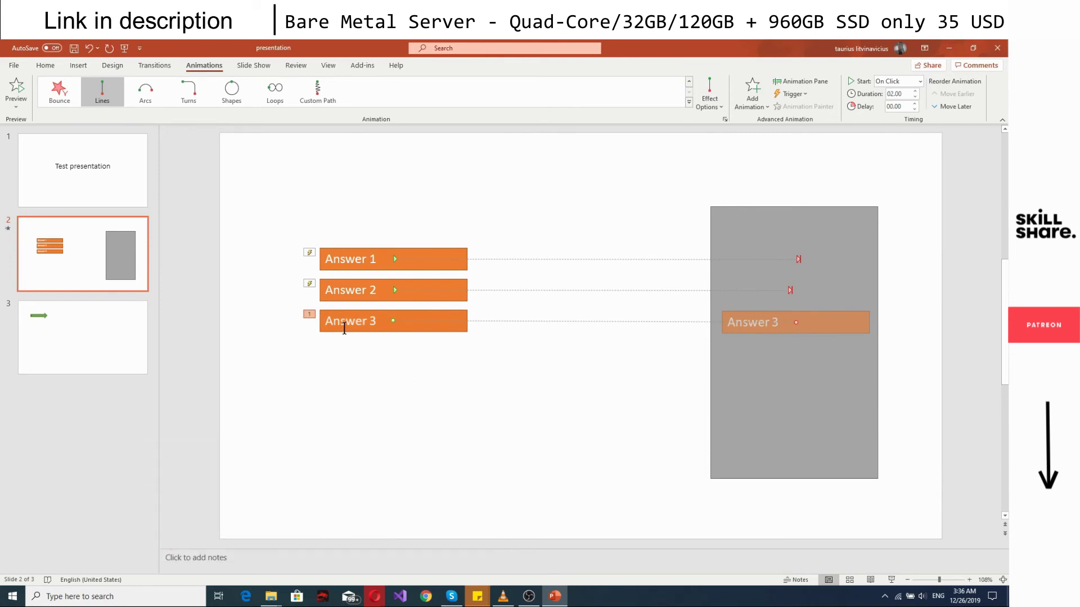
- Set Answer 3's animation trigger to On Click of TextBox 6
click(793, 95)
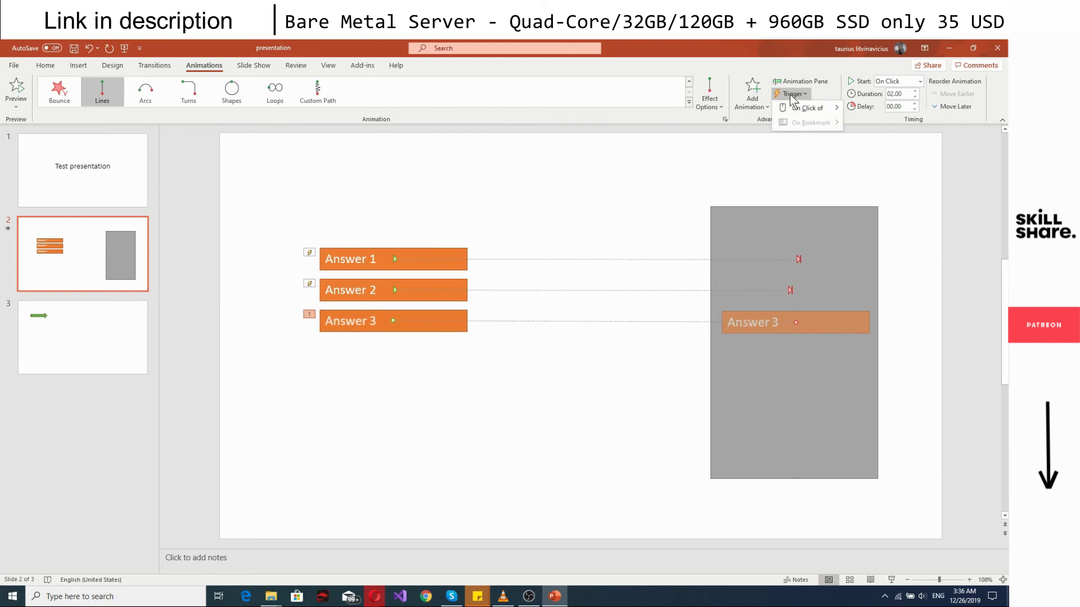
mouse_move(798, 109)
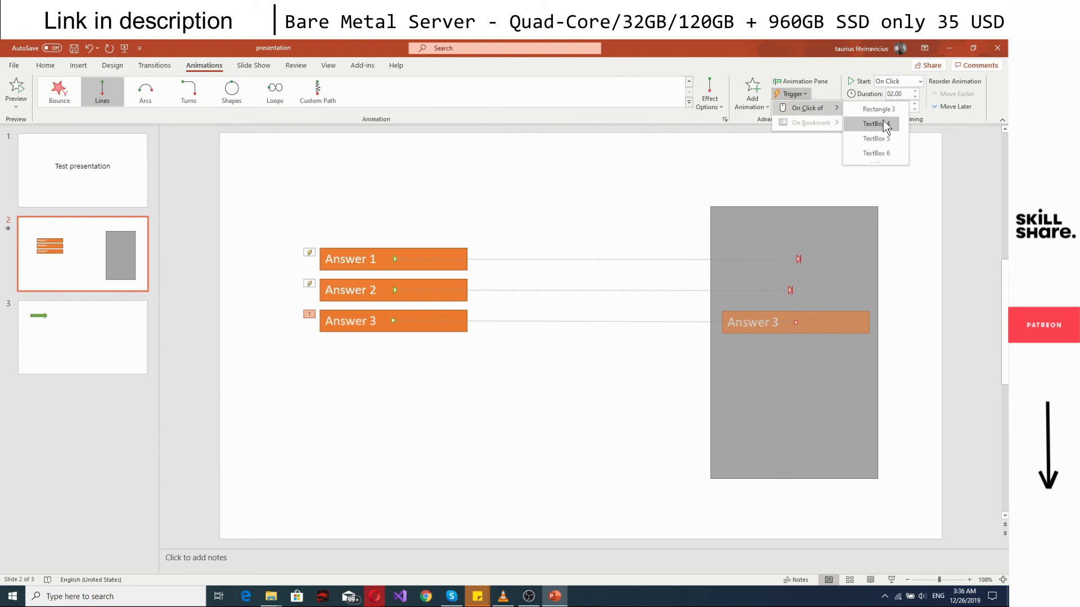
click(880, 154)
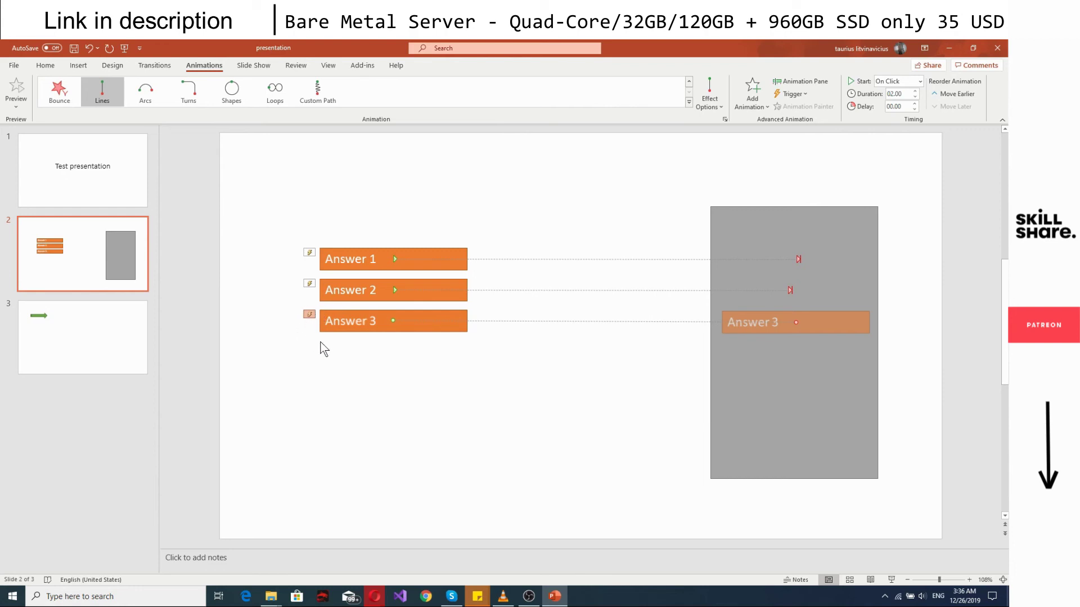
click(125, 48)
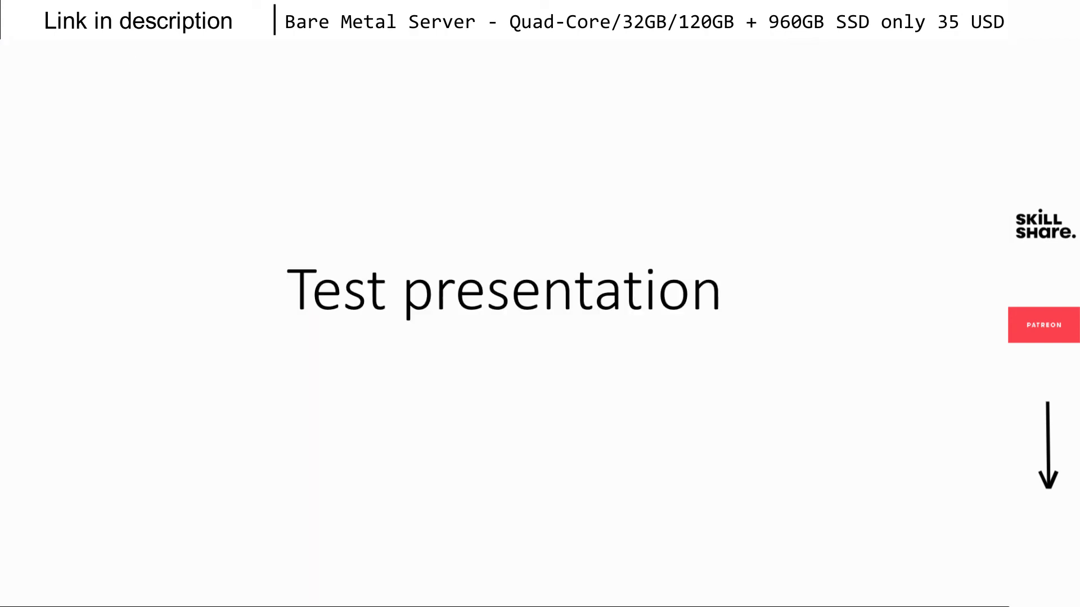
click(427, 279)
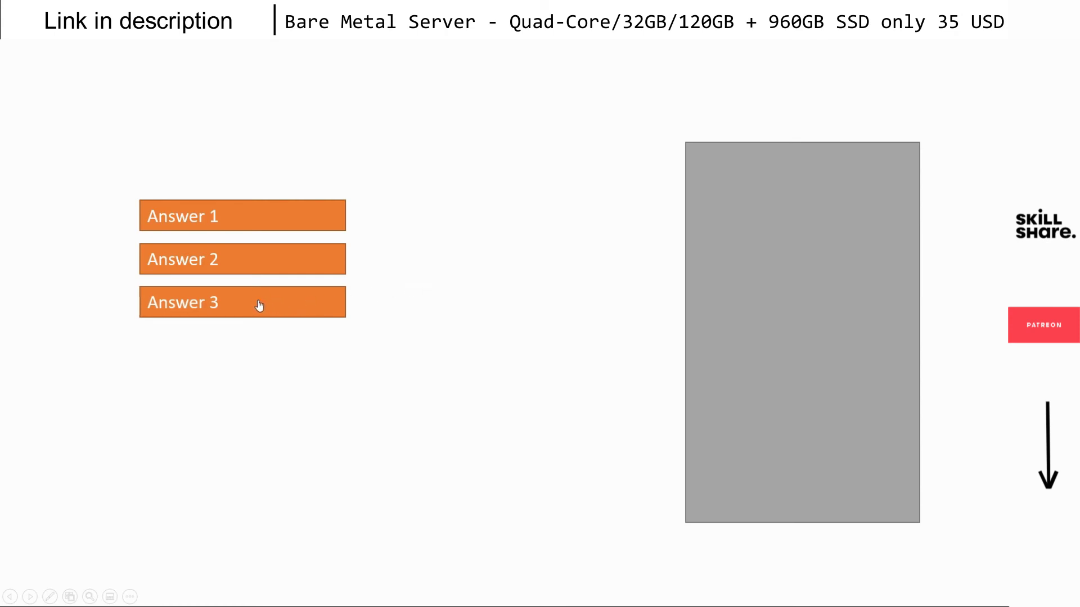
click(259, 305)
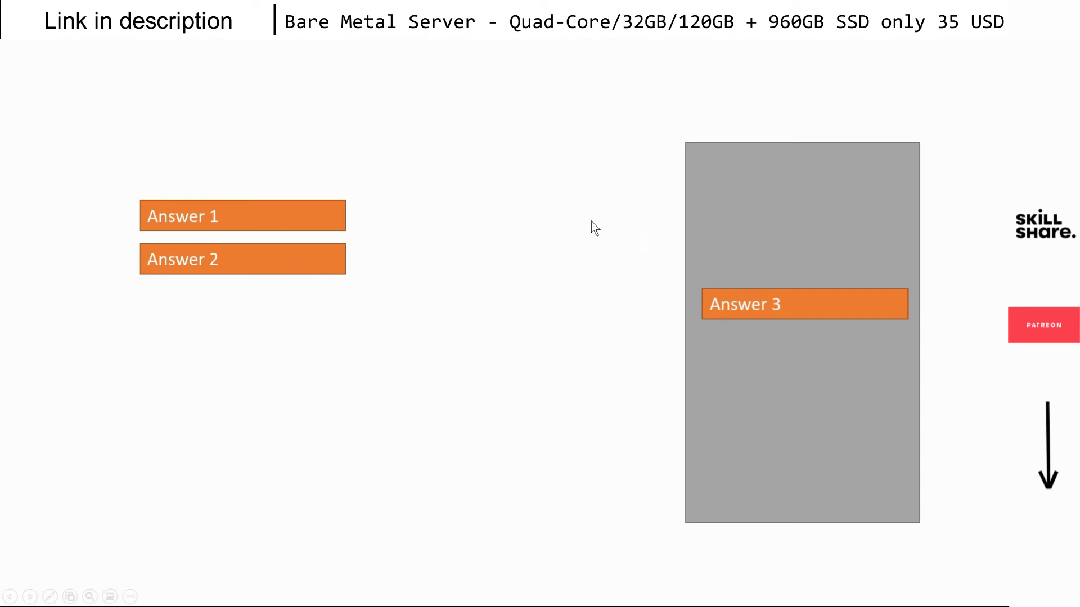
key(Escape)
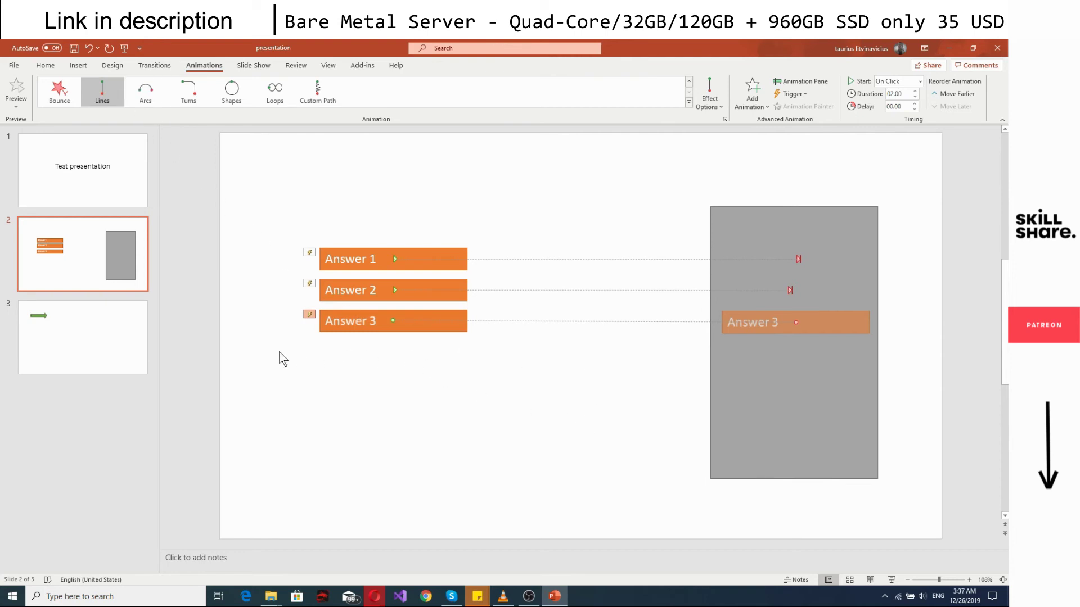
- On slide 3, inspect the green arrow, then draw a right block arrow near the lower left
click(89, 335)
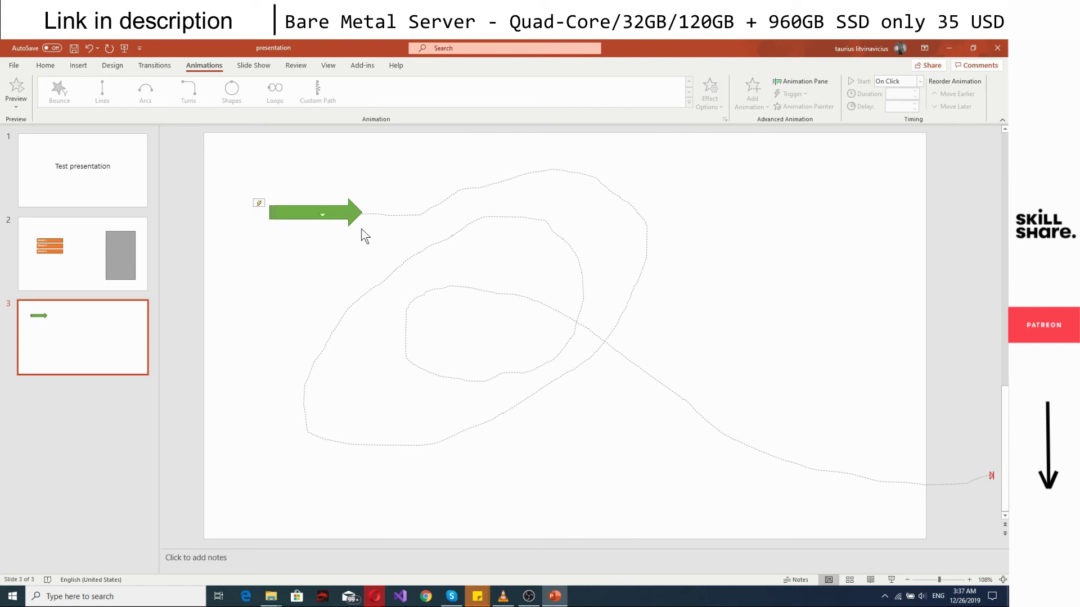
click(342, 217)
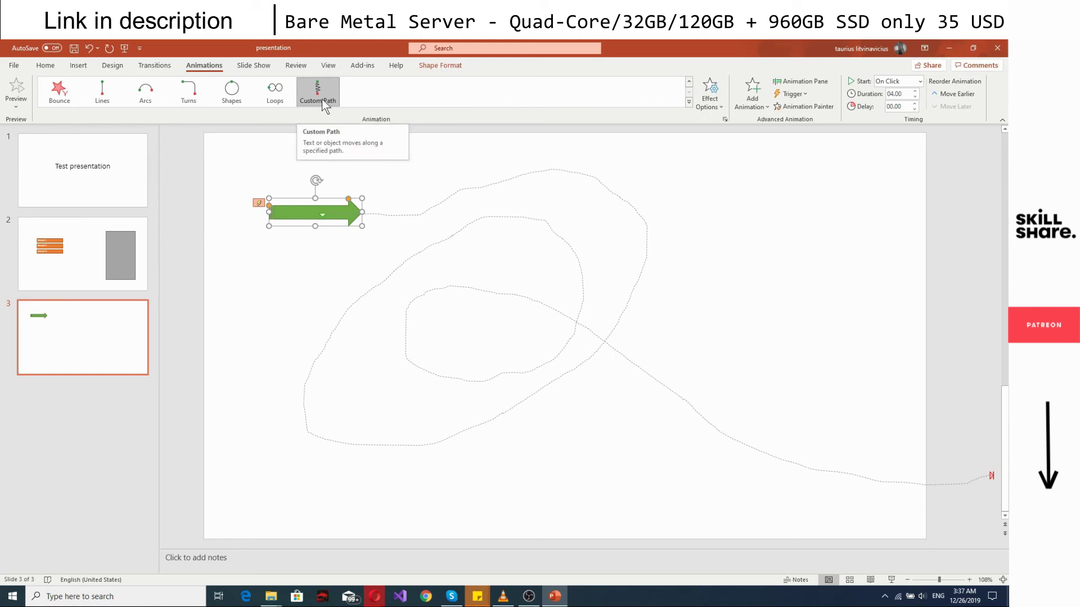
click(78, 65)
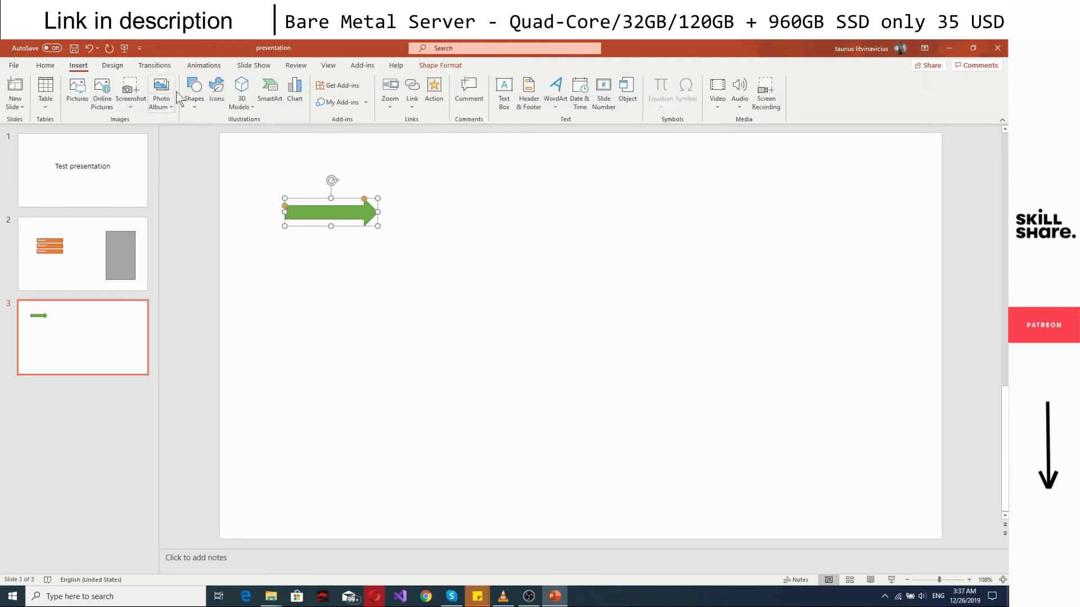
click(194, 90)
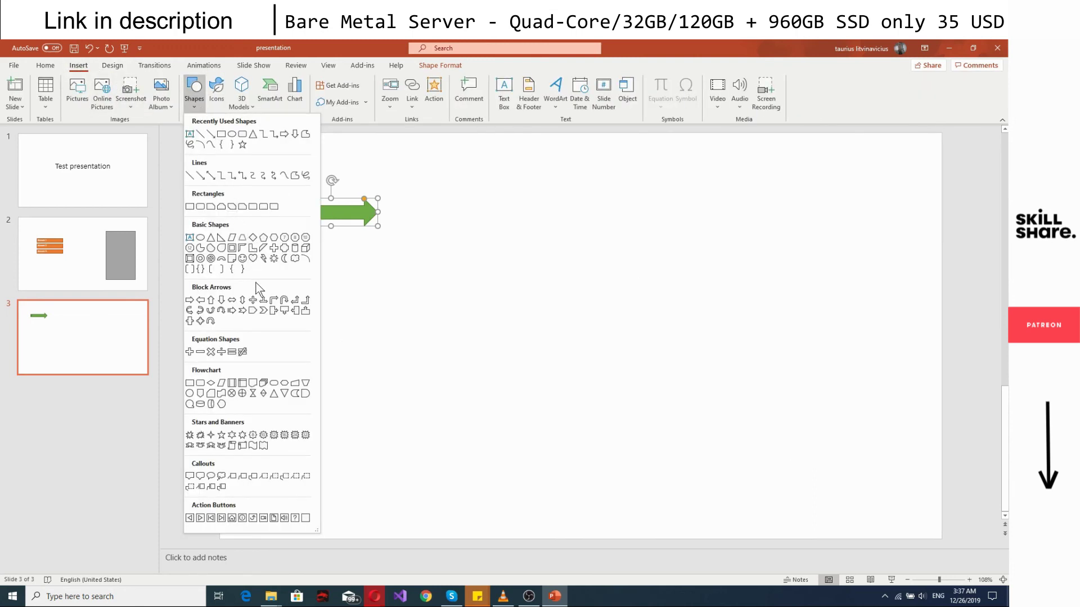
click(190, 300)
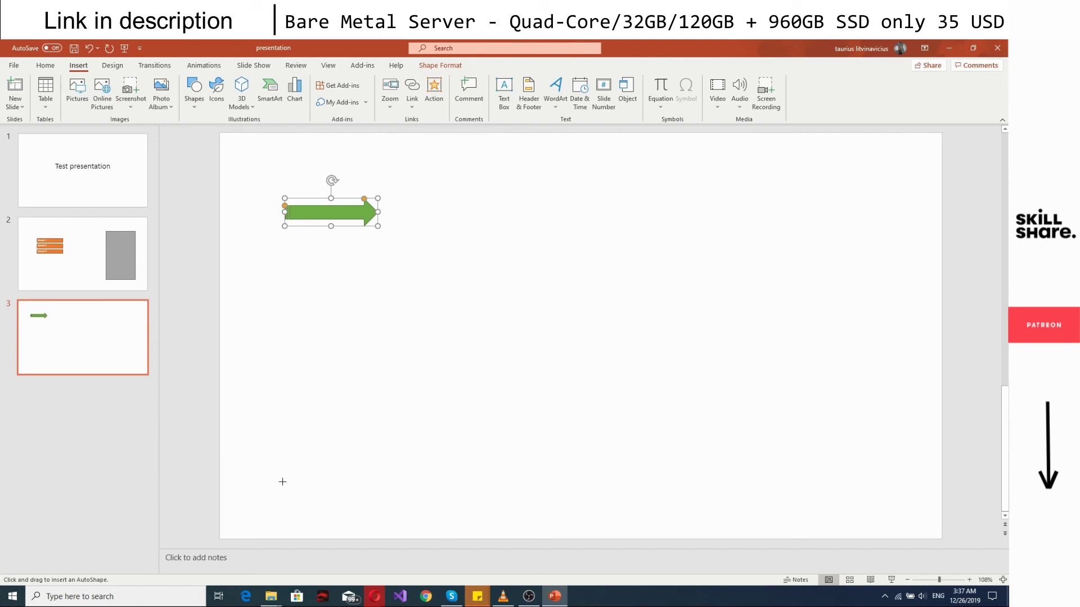
drag(283, 482, 388, 508)
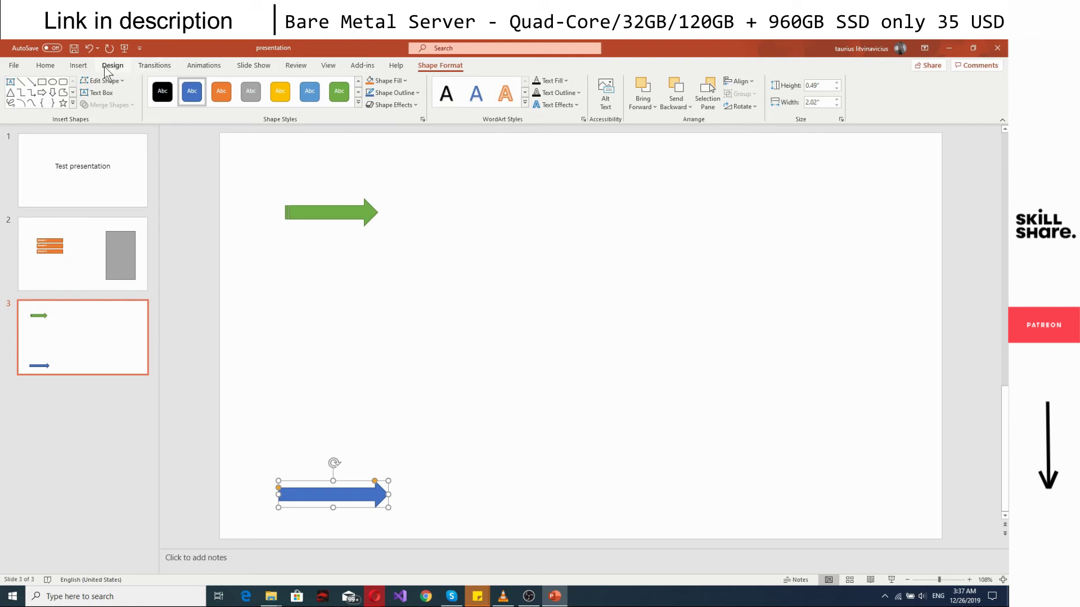
- Give the blue arrow a Custom Path looping across the slide to the top-left
click(203, 65)
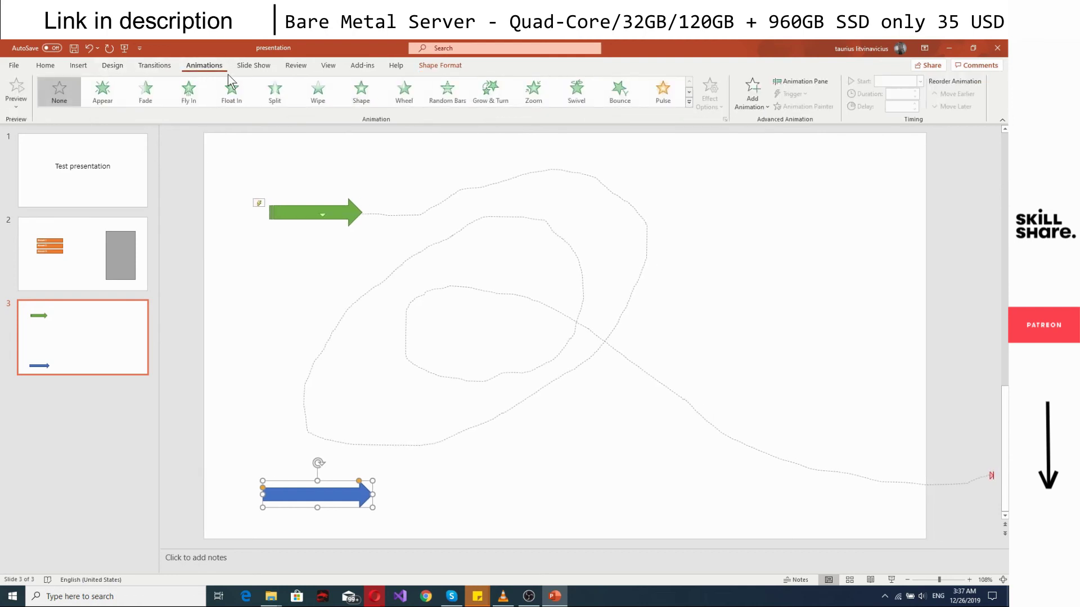
click(689, 102)
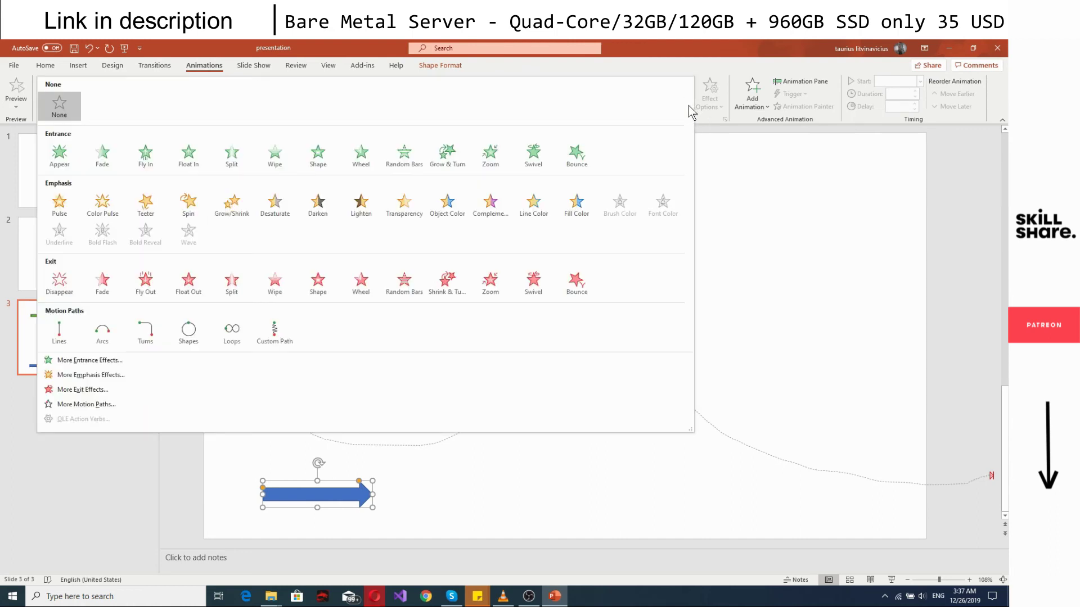
click(274, 332)
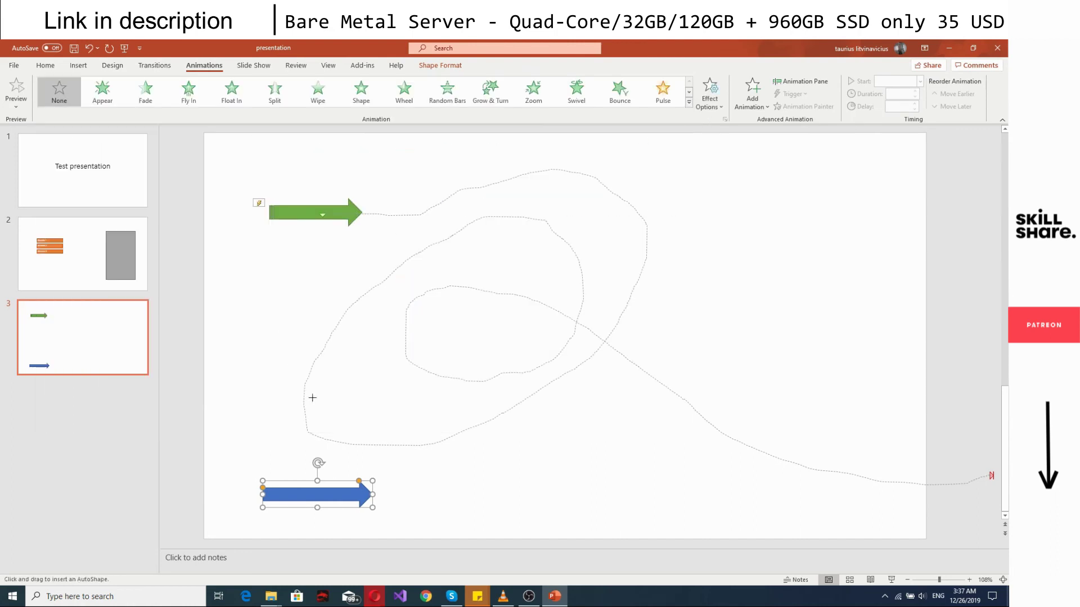
mouse_move(329, 494)
mouse_down()
mouse_move(509, 494)
mouse_move(589, 438)
mouse_move(813, 439)
mouse_move(858, 294)
mouse_move(774, 269)
mouse_move(868, 272)
mouse_move(815, 168)
mouse_move(771, 168)
mouse_move(589, 364)
mouse_move(264, 246)
mouse_move(275, 211)
mouse_move(329, 200)
mouse_up()
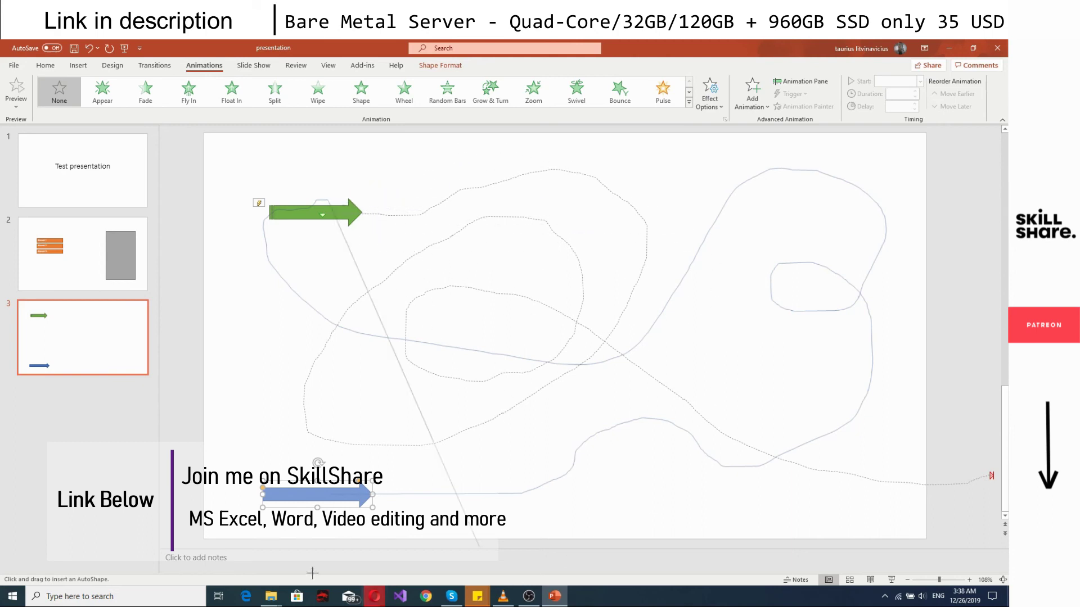
double_click(396, 160)
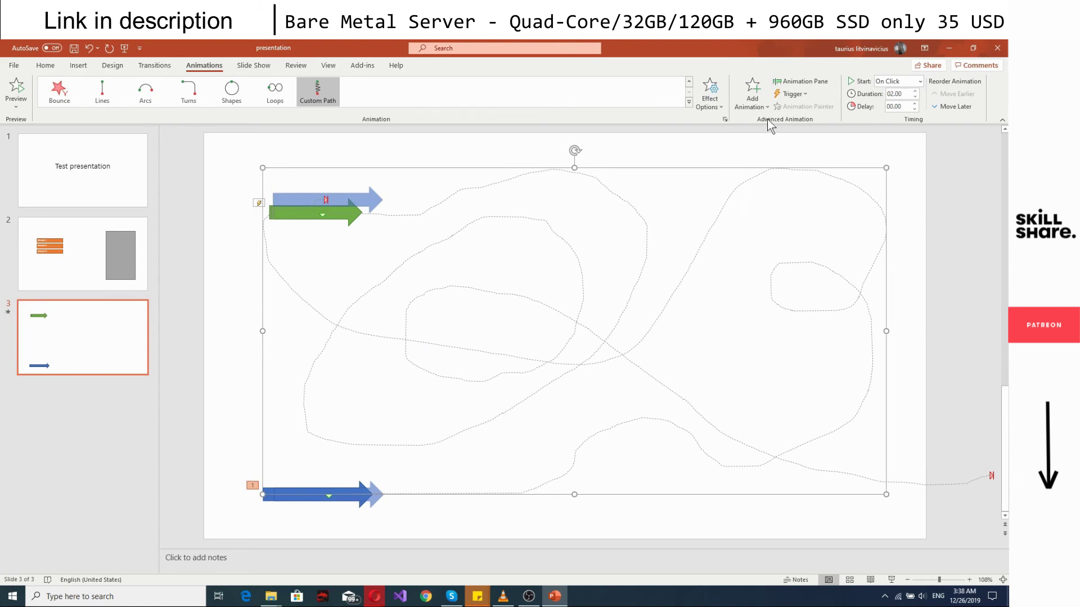
- Set the blue arrow's path trigger to On Click of Arrow: Right 1
click(793, 98)
mouse_move(798, 108)
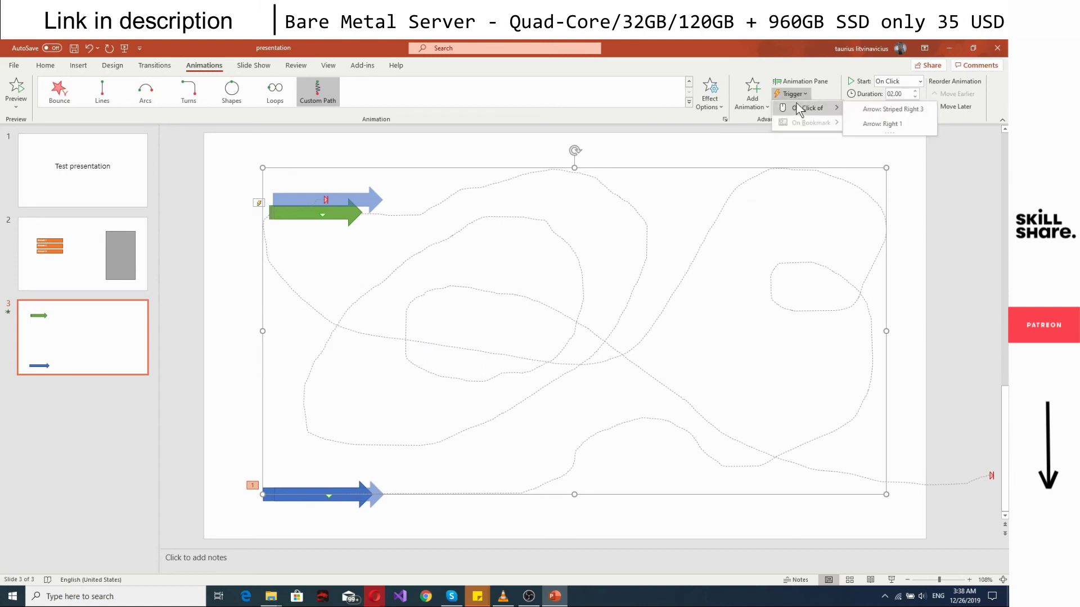
click(884, 125)
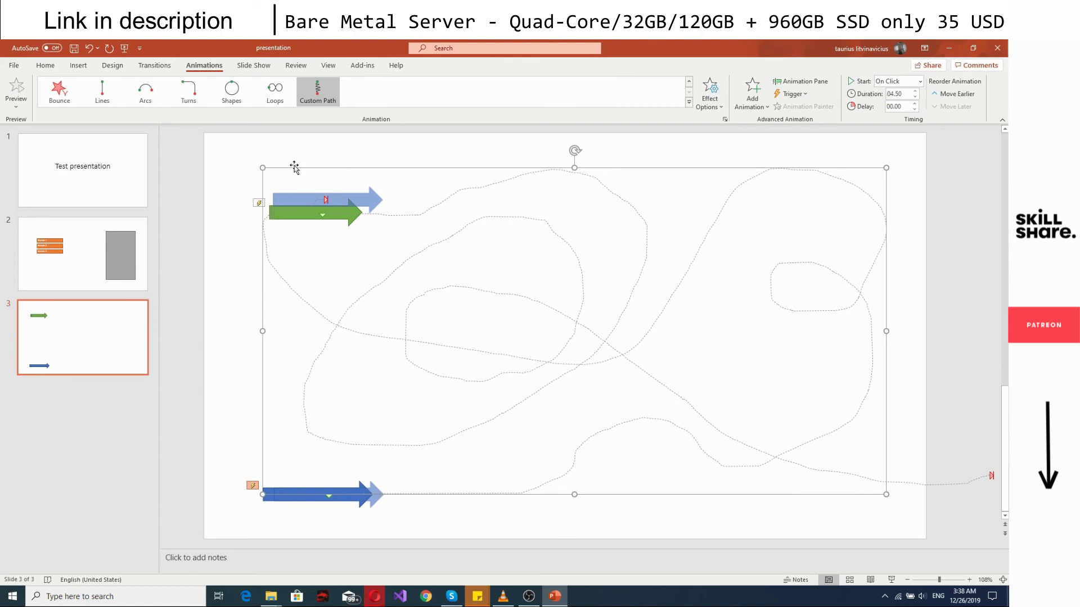
- Run the slideshow from the start, trigger the green and blue arrows on slide 3, then exit
click(122, 49)
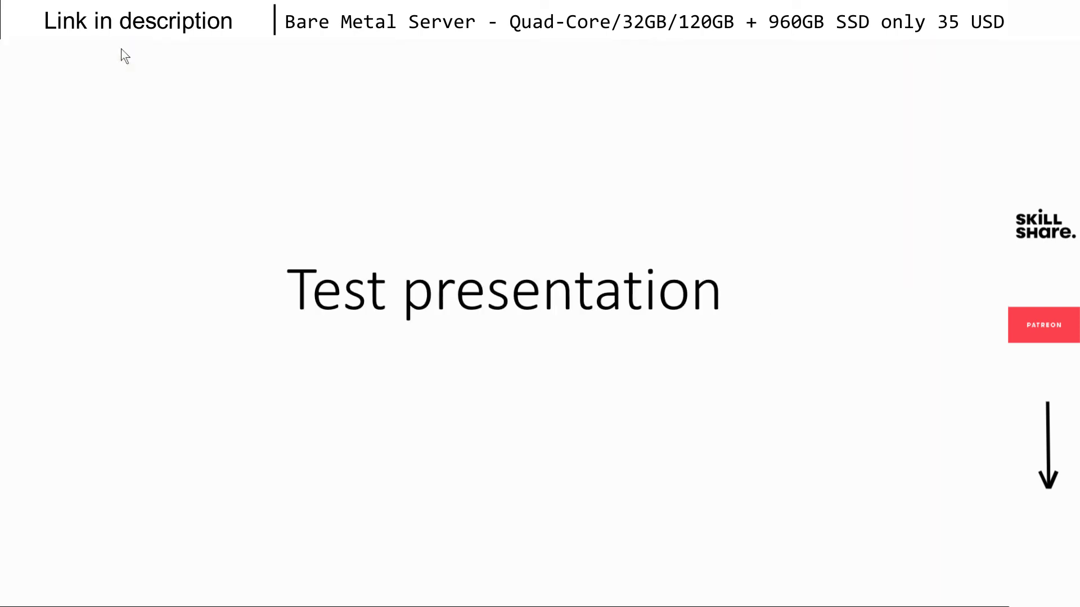
click(634, 285)
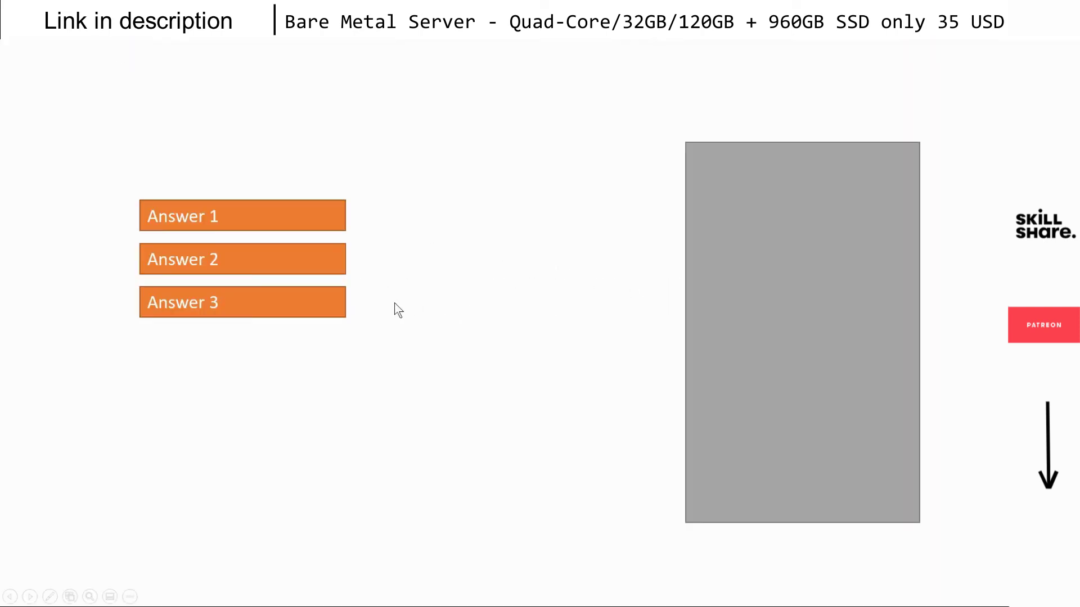
click(509, 319)
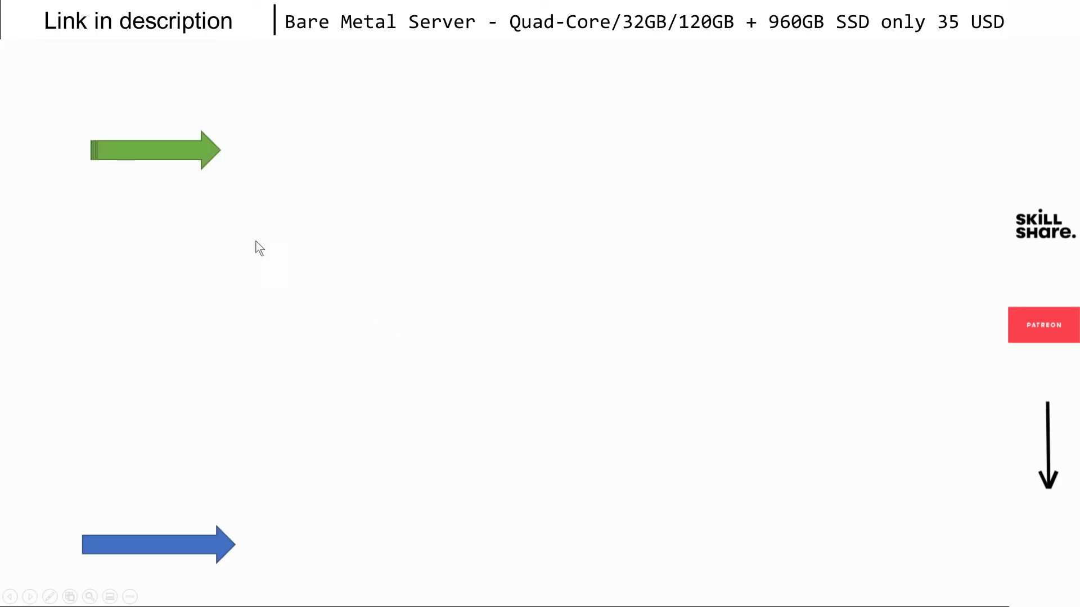
click(175, 160)
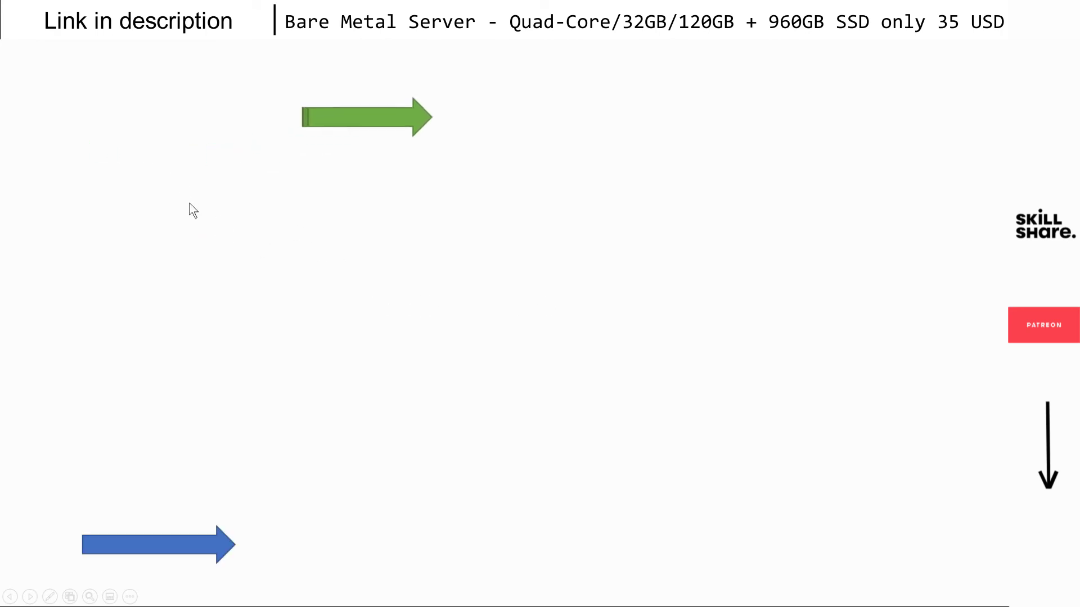
click(183, 548)
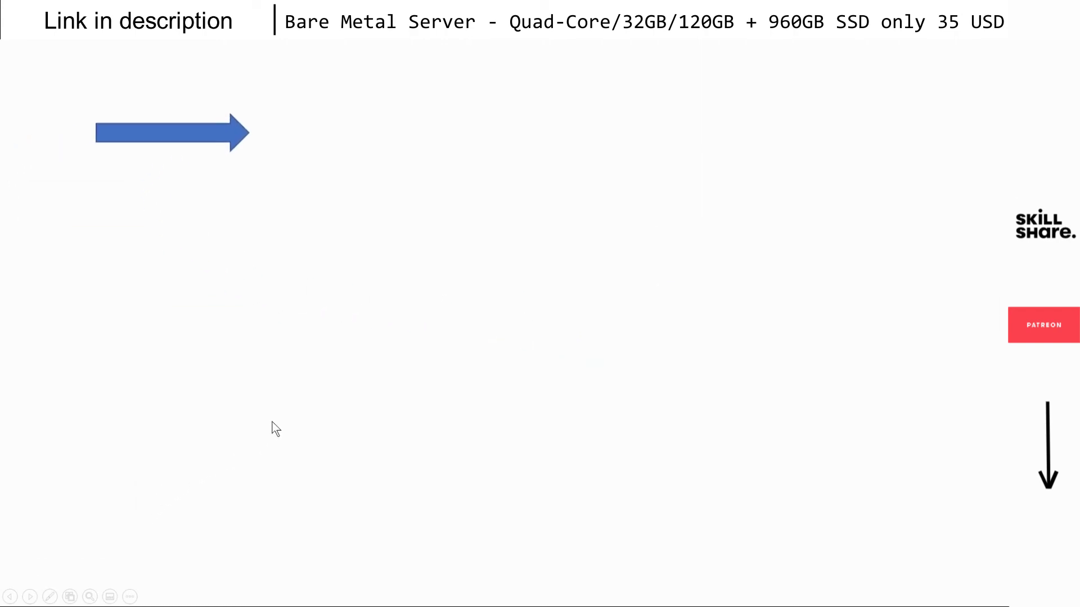
key(Escape)
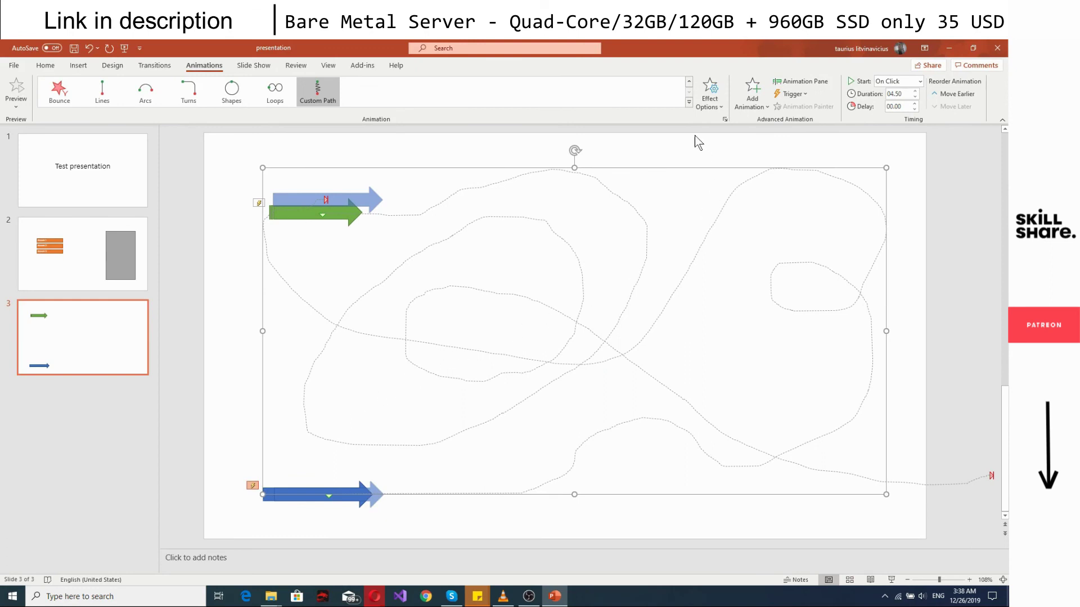
click(689, 103)
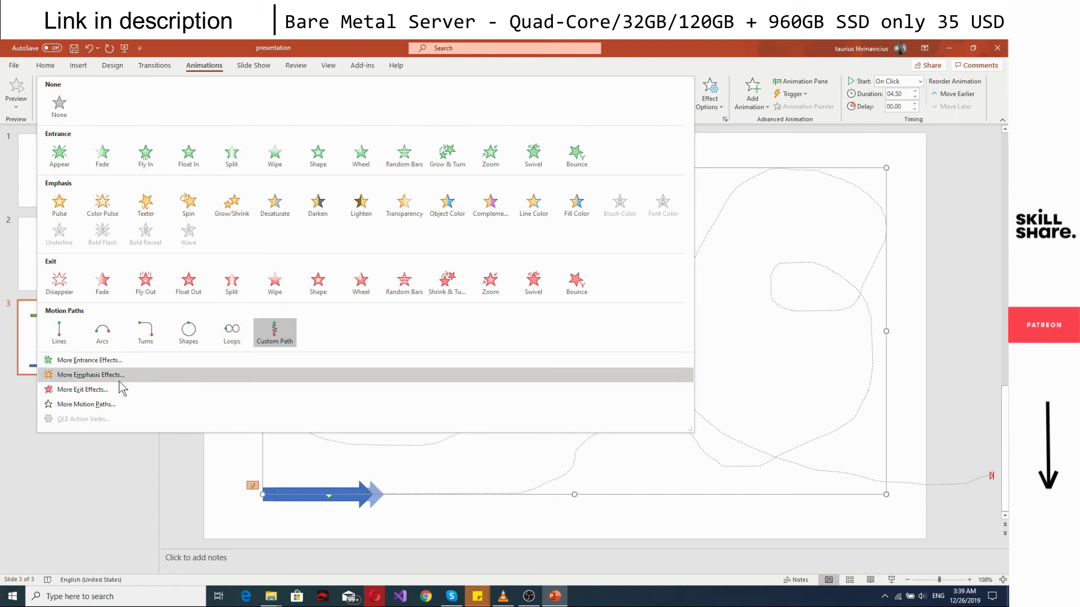
click(102, 406)
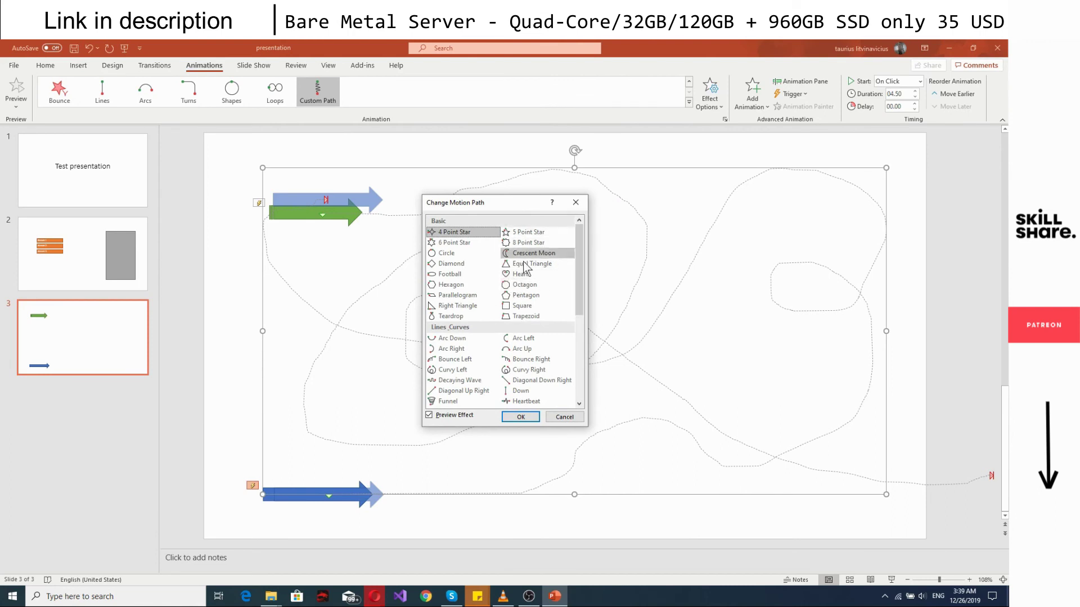
drag(579, 294, 582, 353)
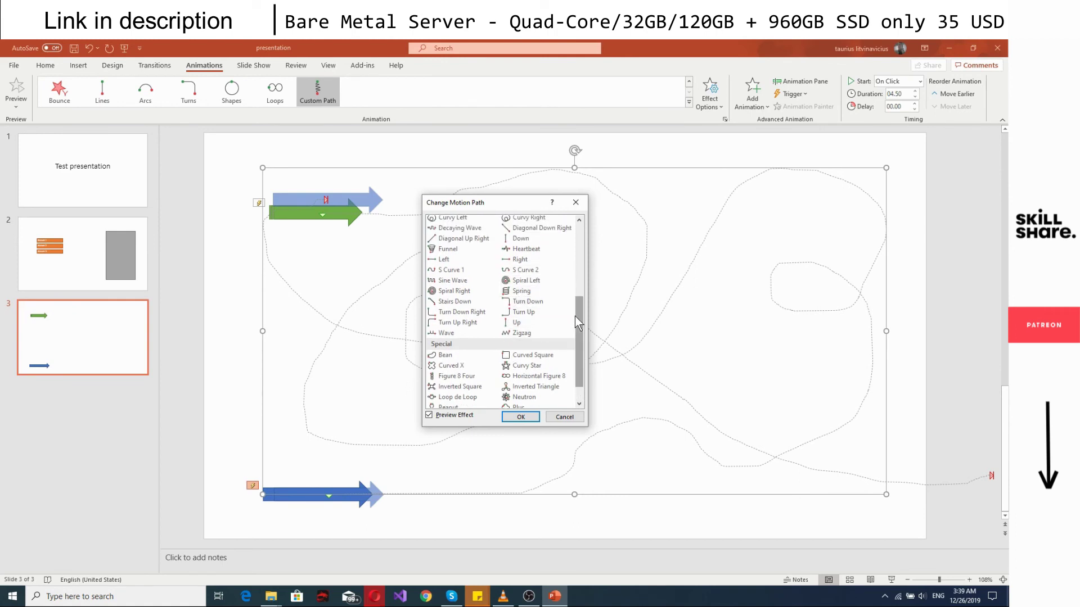
drag(575, 316, 585, 211)
click(584, 202)
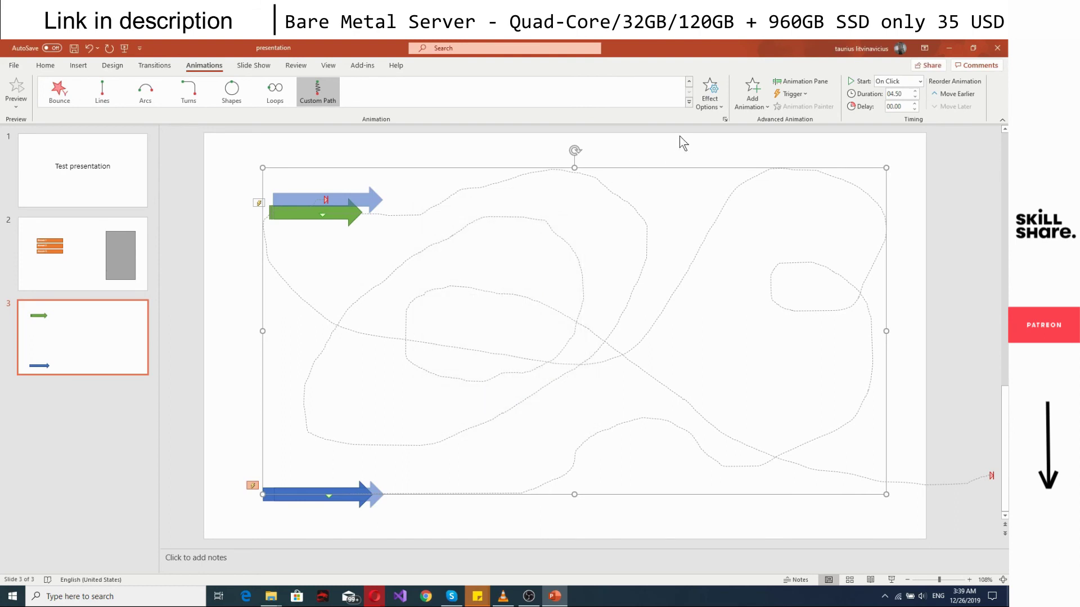
click(688, 102)
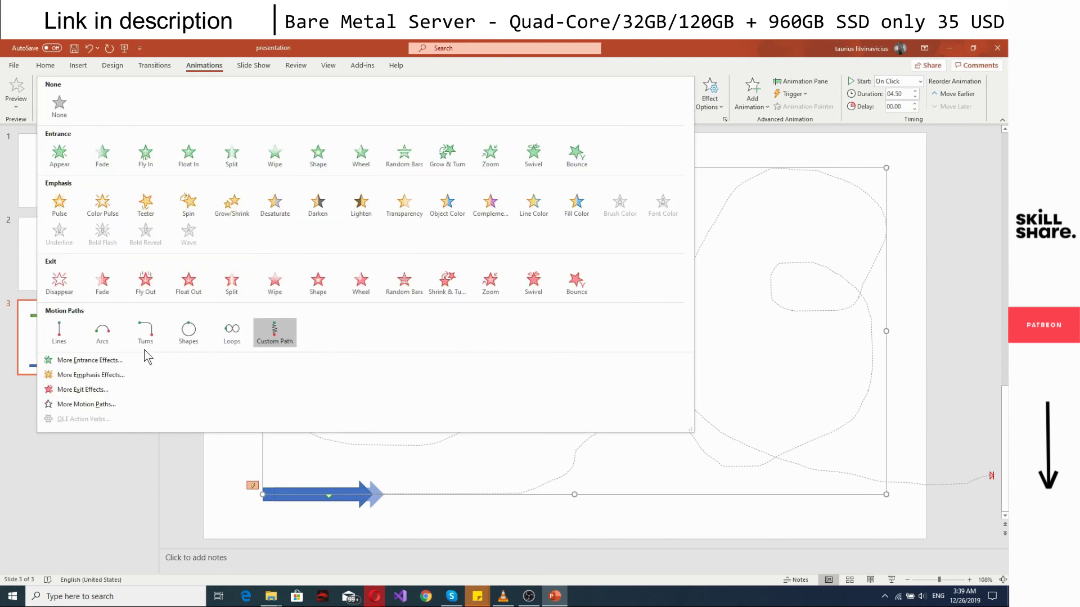
click(102, 365)
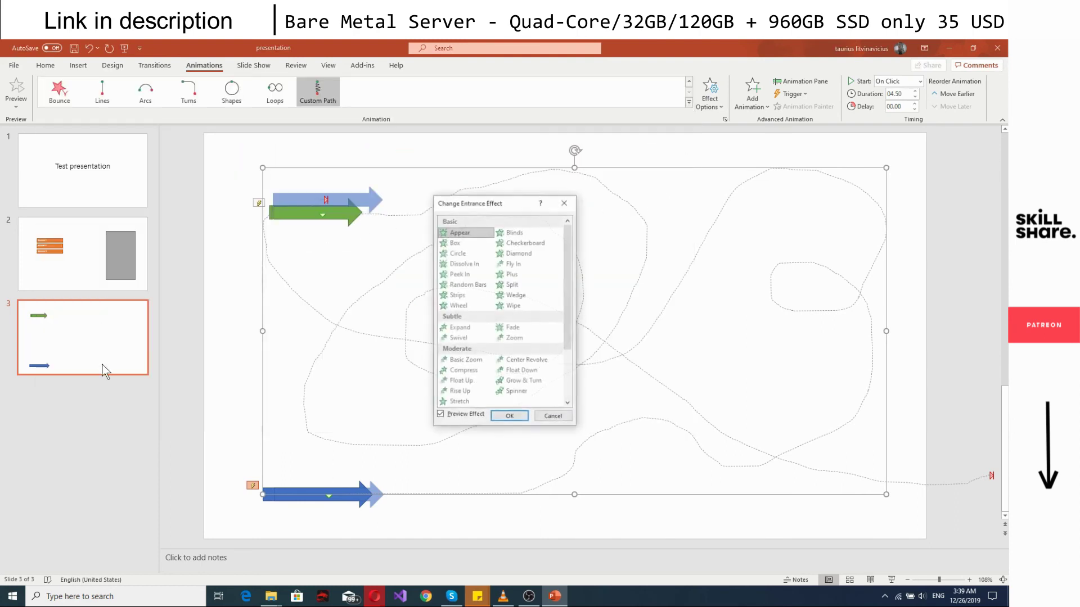
scroll(522, 315, down, 2)
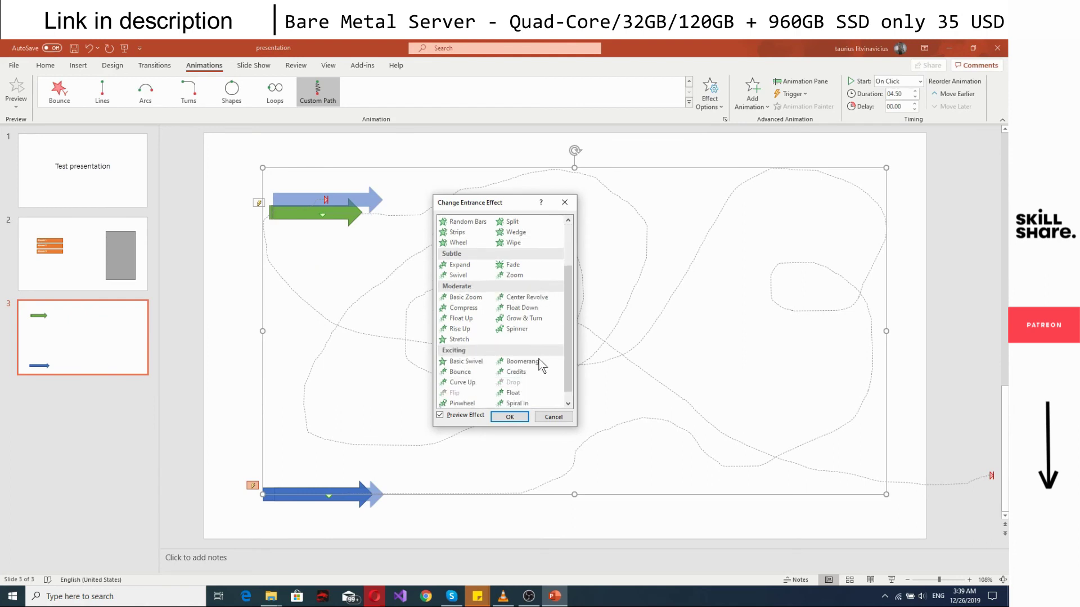
drag(569, 351, 568, 372)
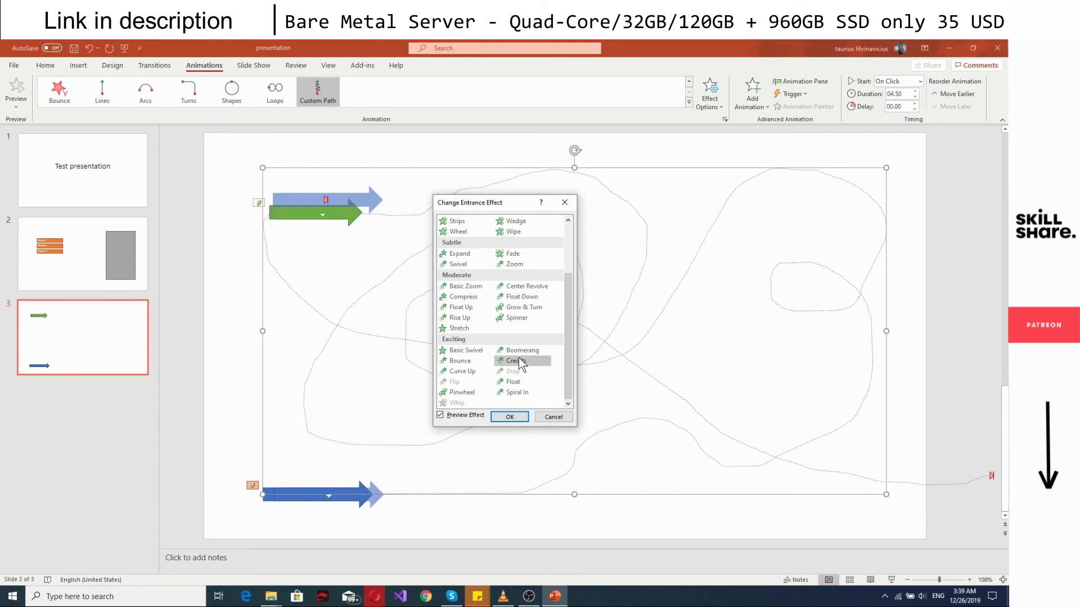
click(560, 419)
click(688, 102)
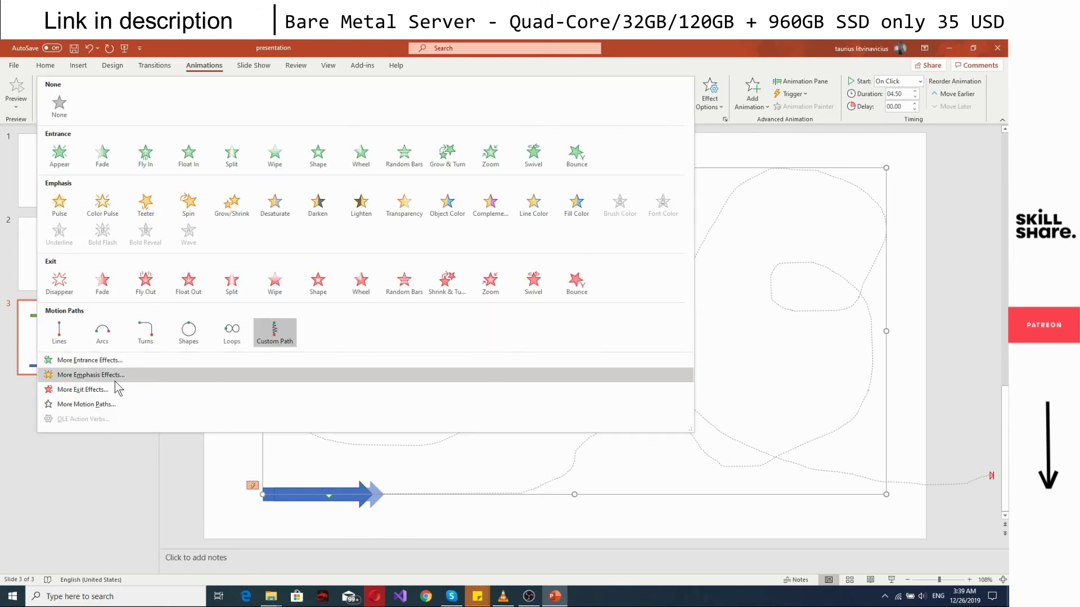
click(114, 457)
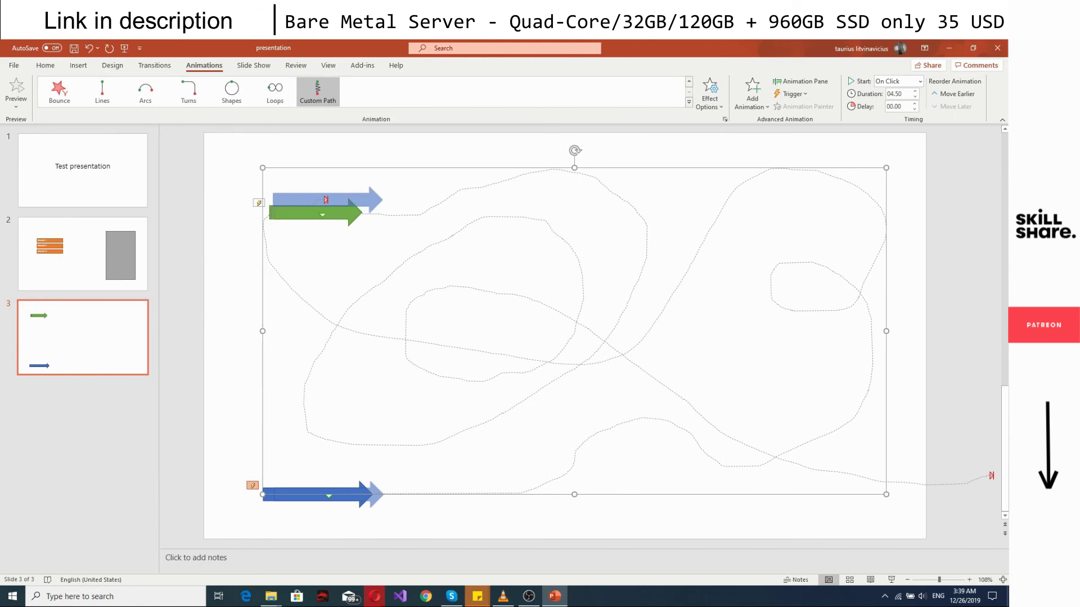
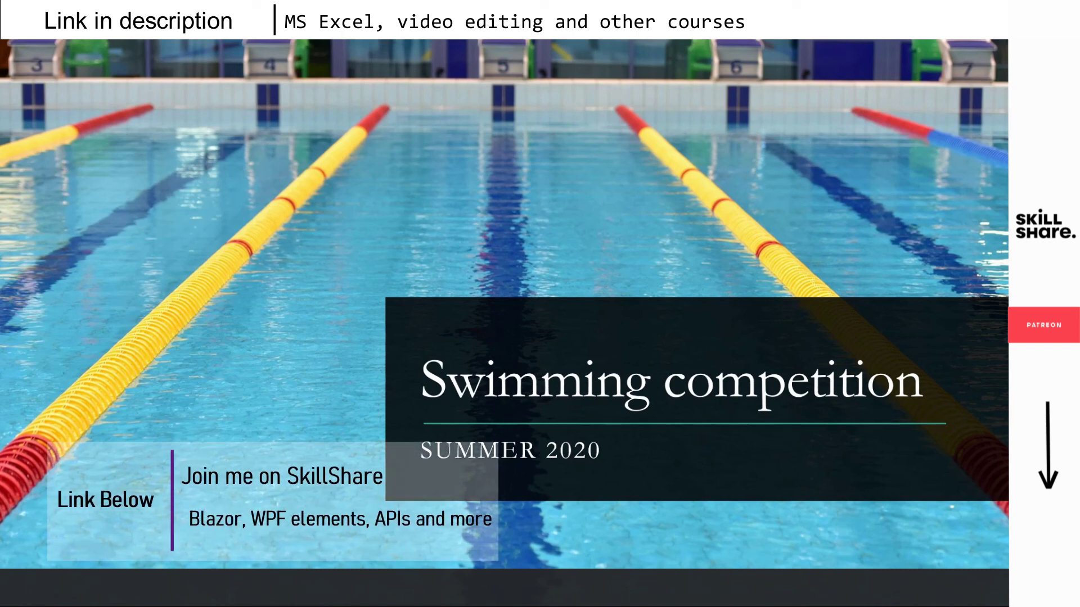
- Advance the slide show from the Swimming competition title slide to the schedule slide
click(599, 320)
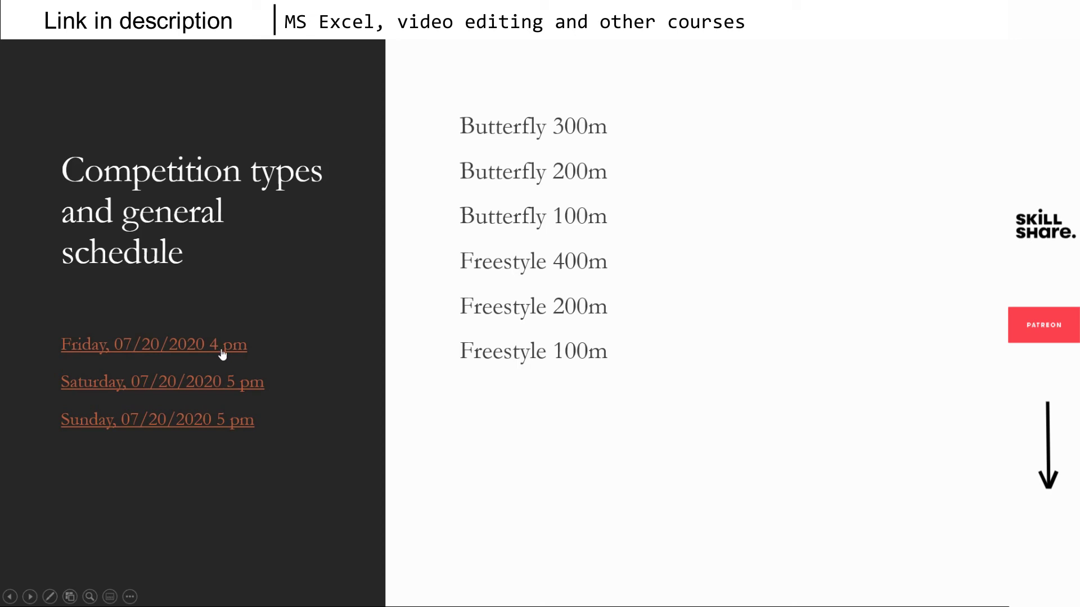
- Follow the Sunday link to the Sunday slide and expand its navigation bar
click(133, 426)
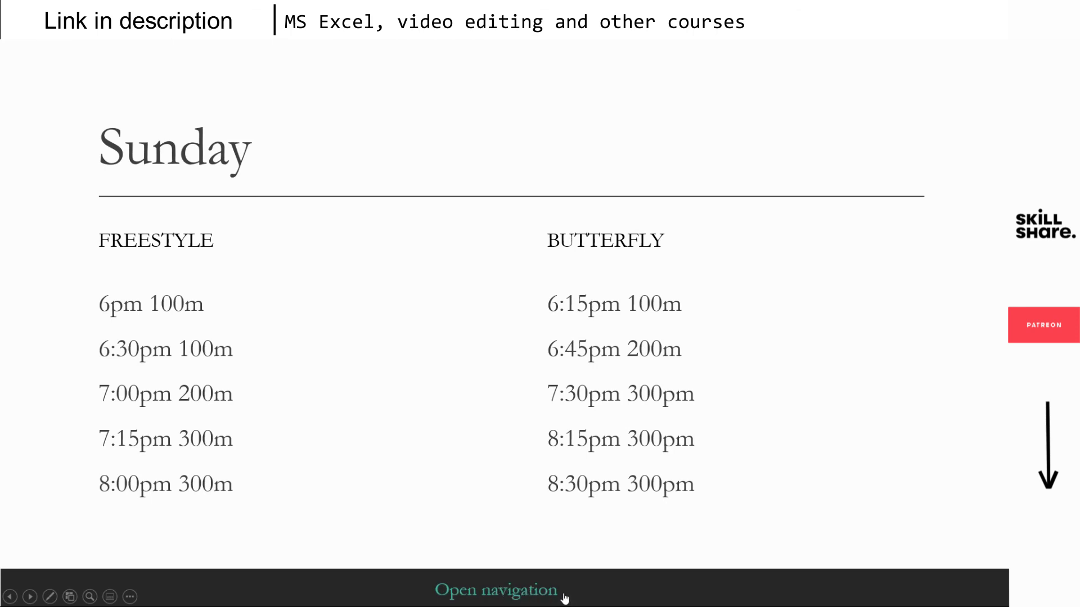
click(528, 593)
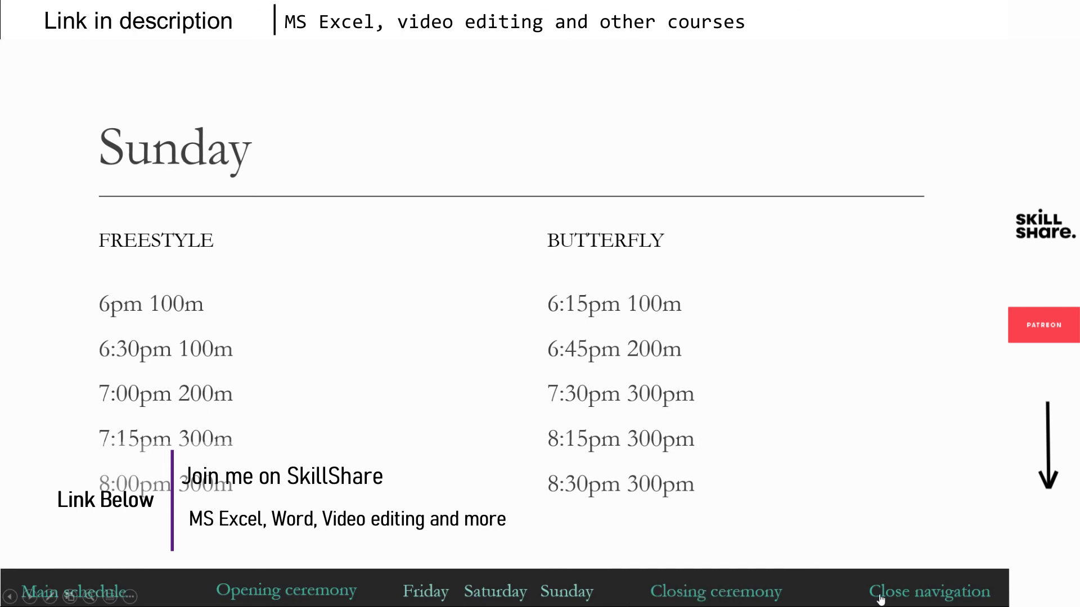
- Collapse and re-expand the navigation bar, then jump to the Closing ceremony slide
click(907, 596)
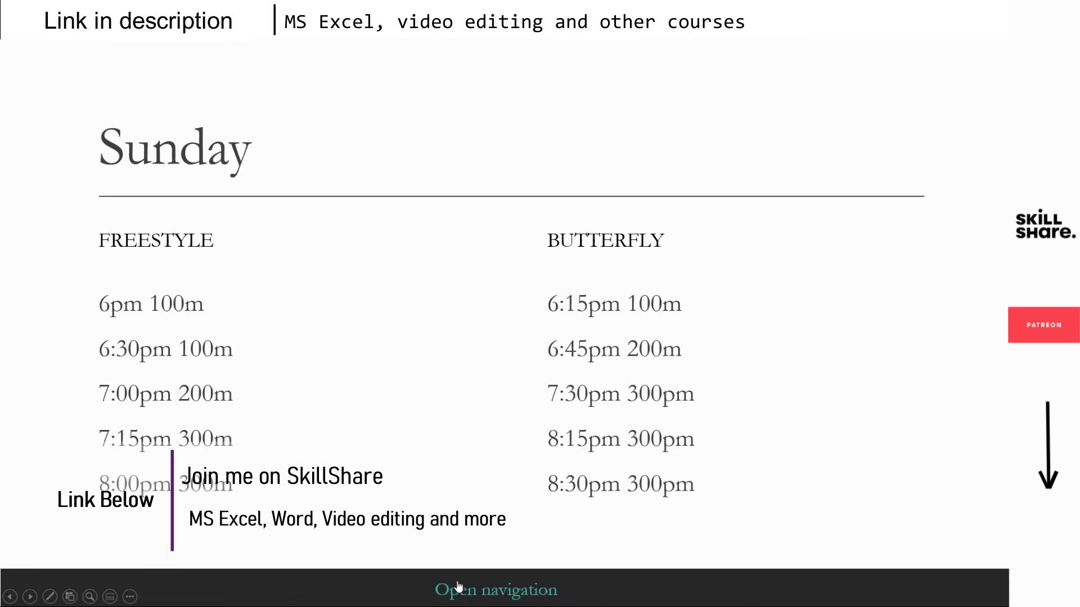
click(527, 593)
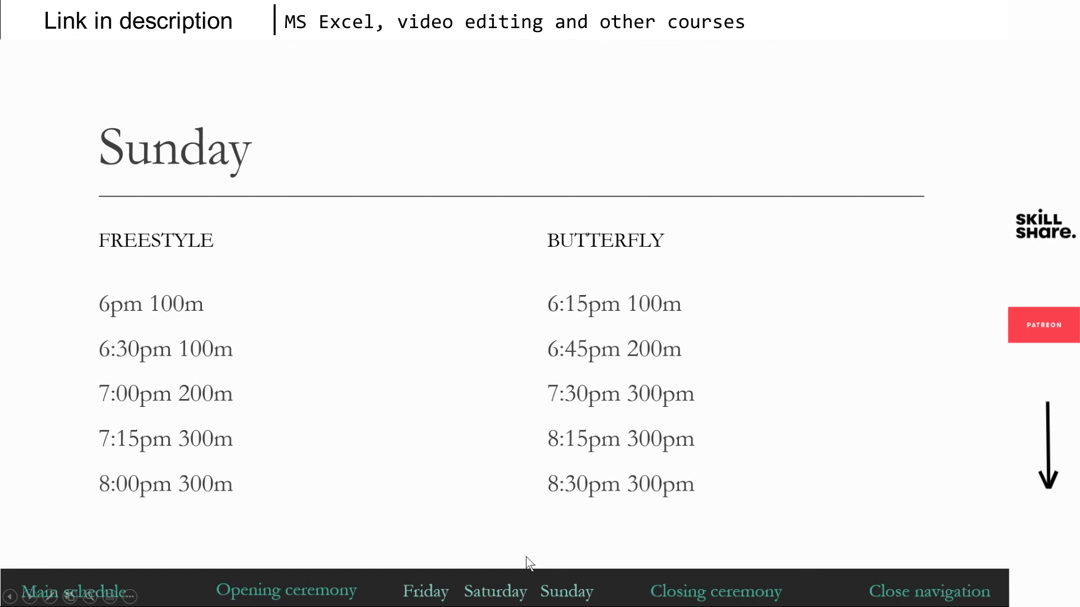
click(700, 597)
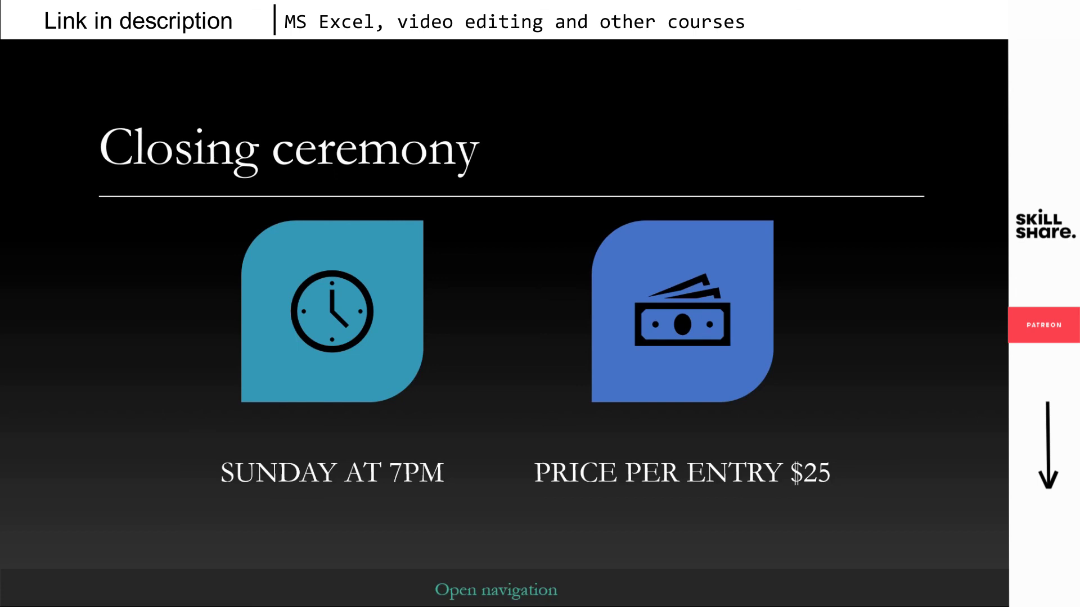
- Expand the navigation bar, jump to the Friday slide, and end the slide show
click(544, 590)
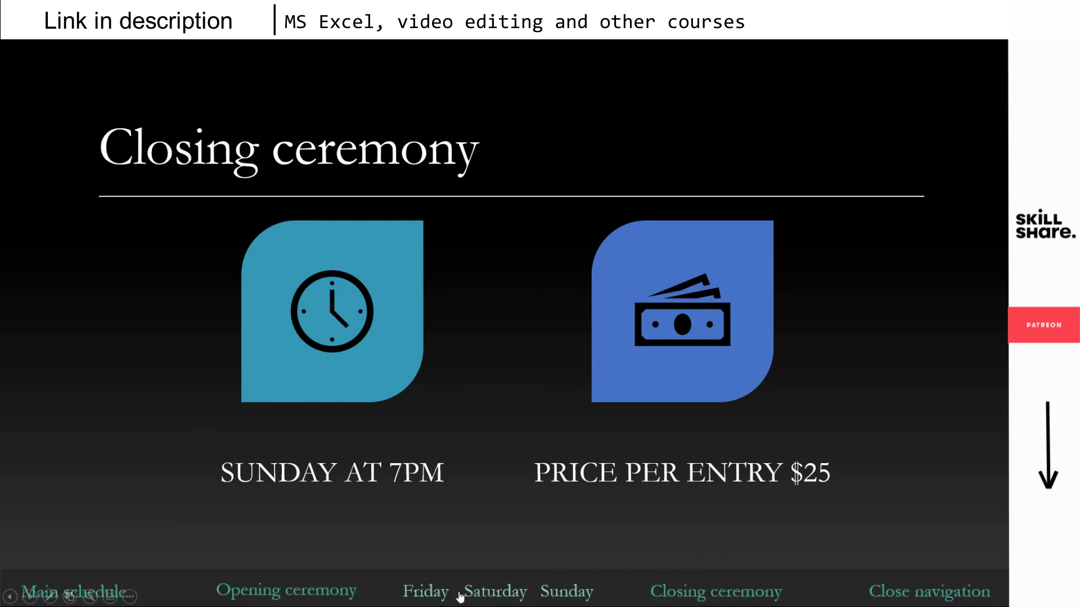
click(441, 597)
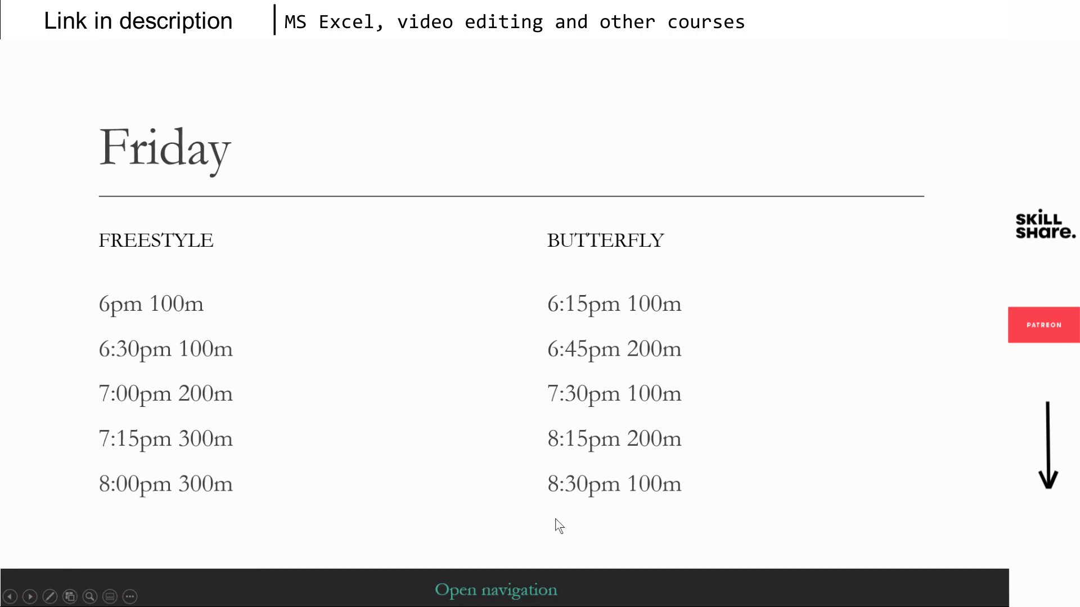
key(Escape)
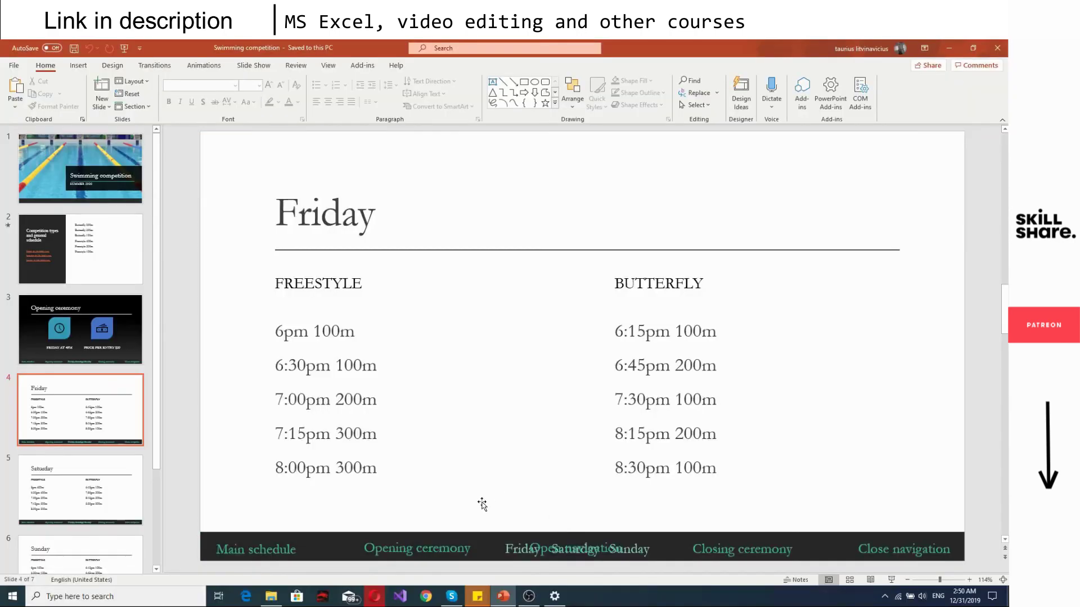
- On the Competition types and general schedule slide, select the Friday date line in the date-links box
click(113, 262)
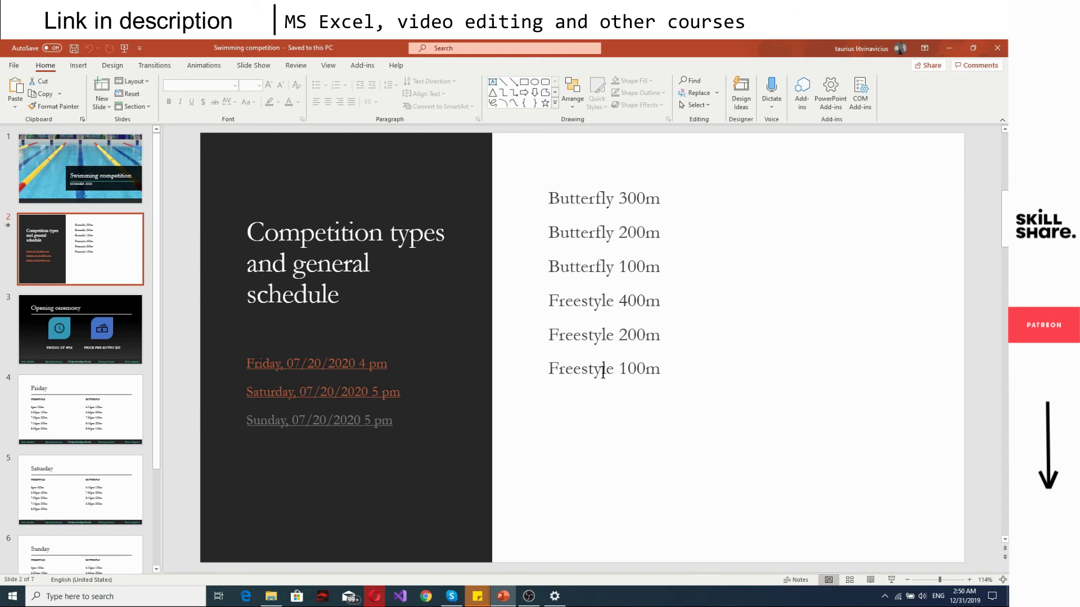
click(672, 368)
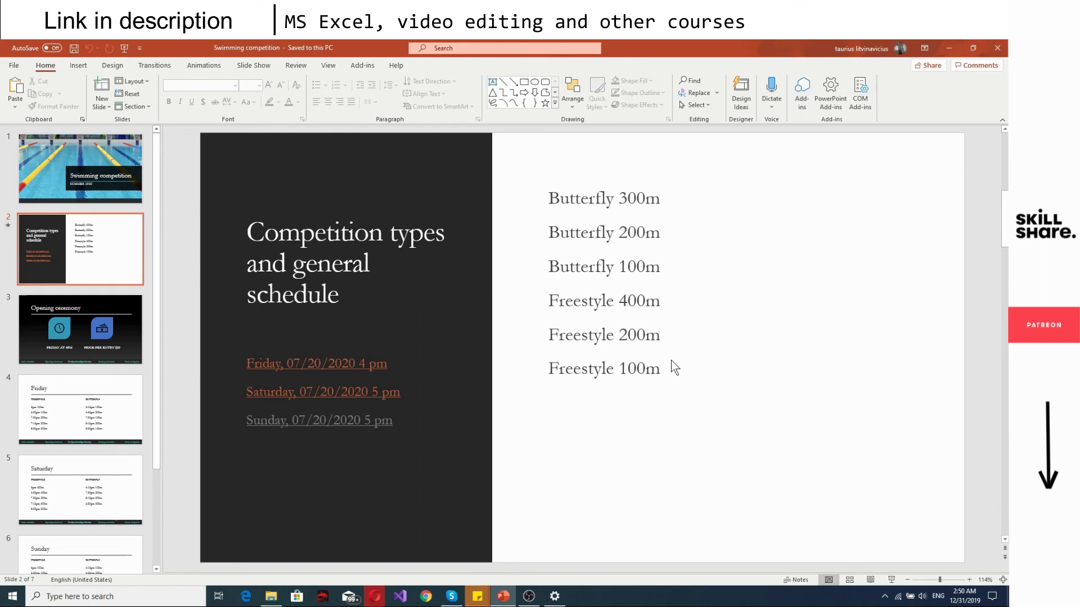
click(651, 332)
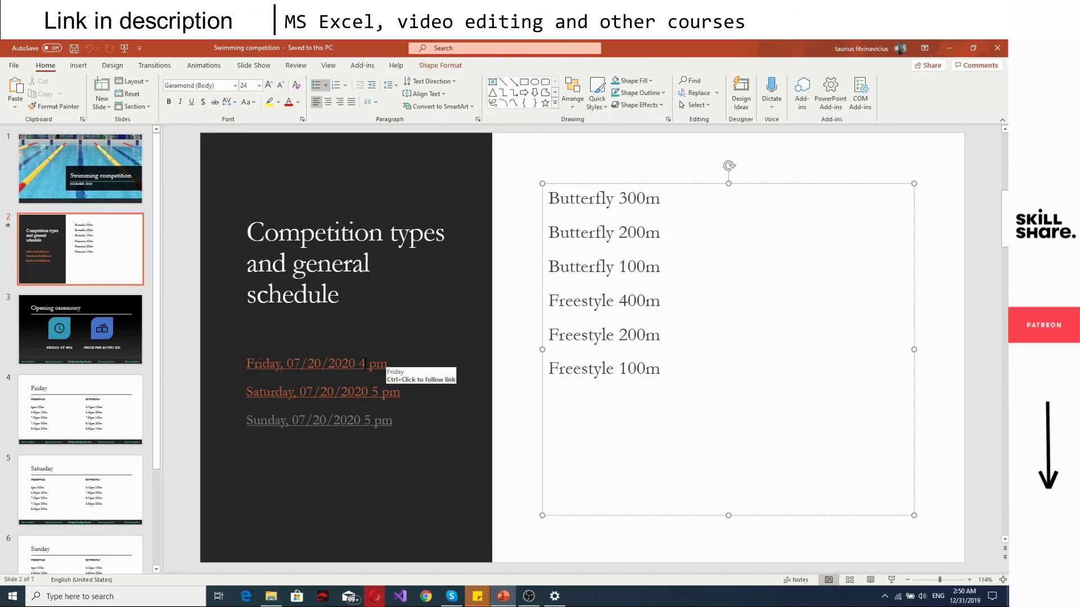
click(285, 362)
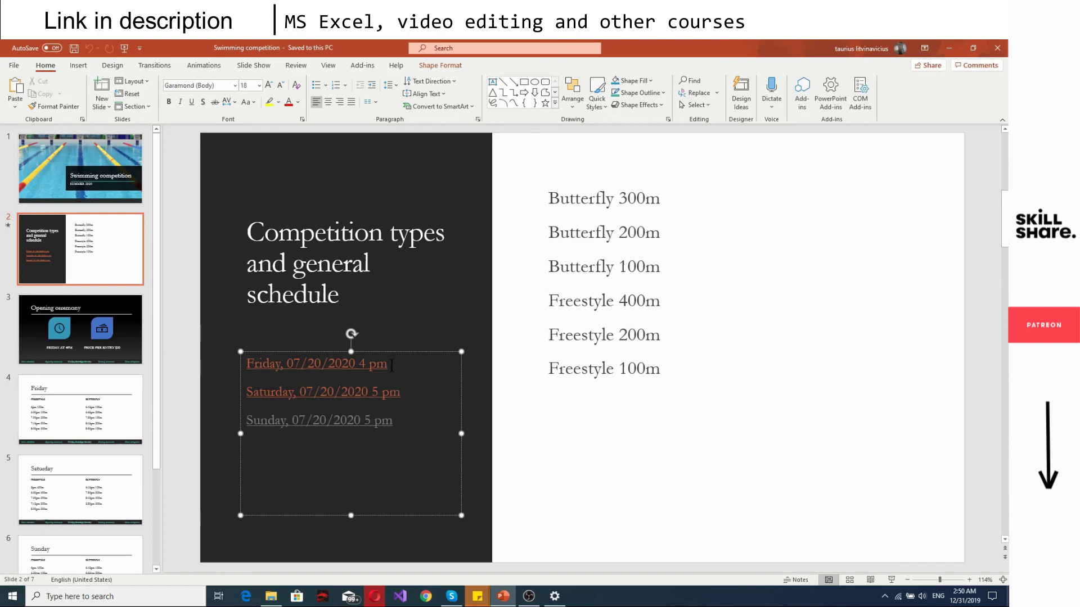
drag(390, 365, 247, 363)
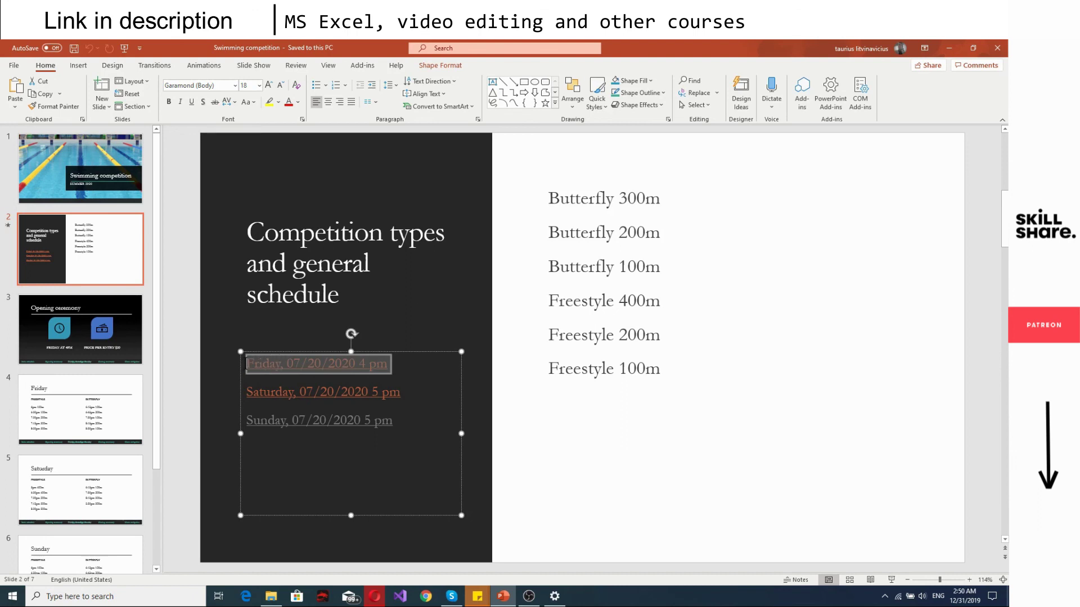
- Verify the Friday date's action is Hyperlink to: 4. Friday, then go to the Opening ceremony slide
click(78, 65)
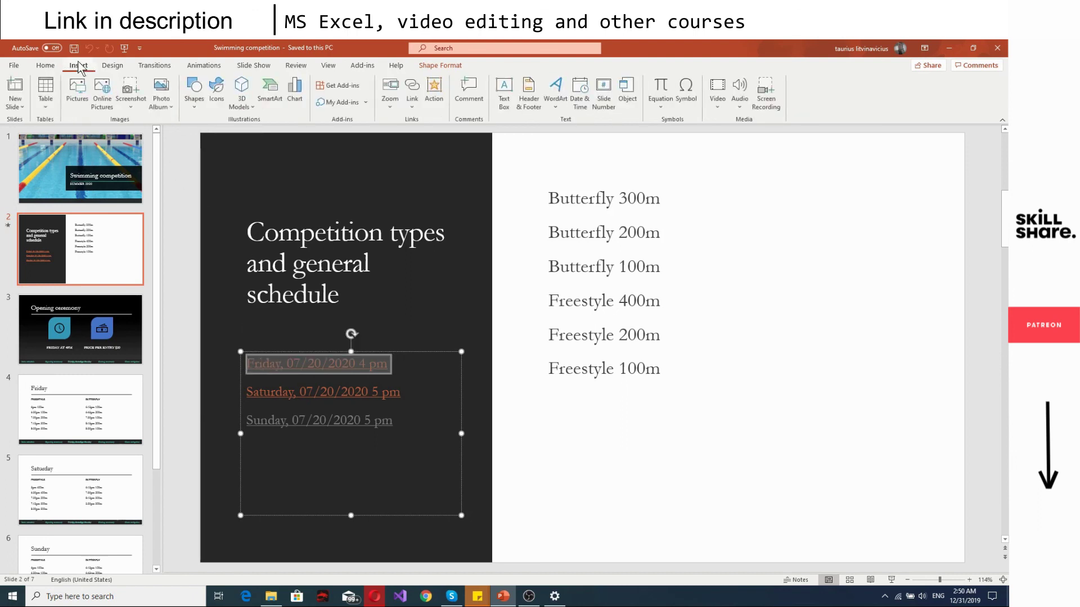
click(434, 91)
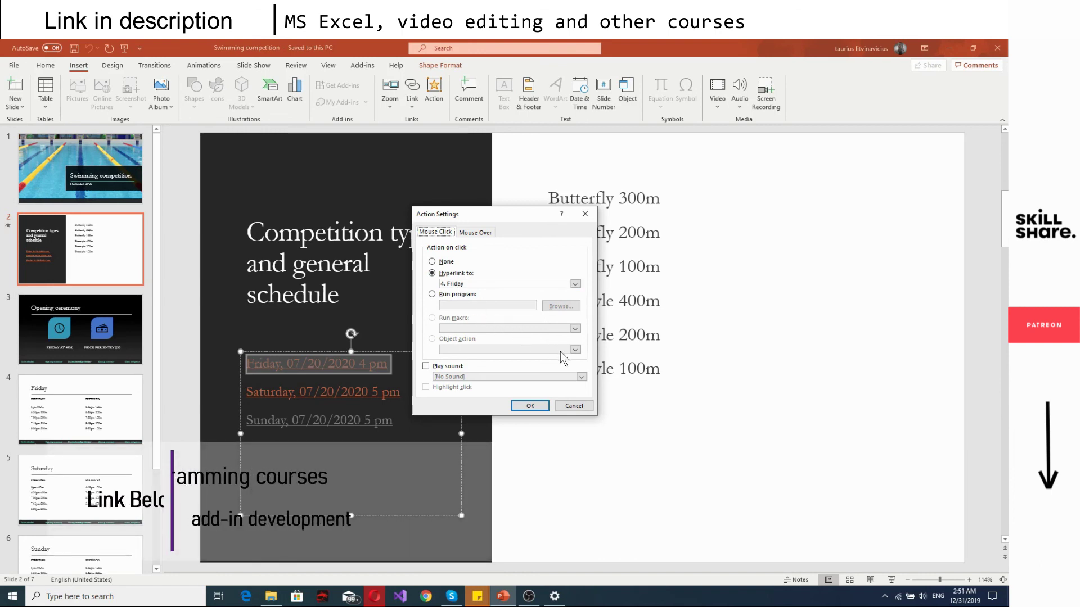
click(573, 406)
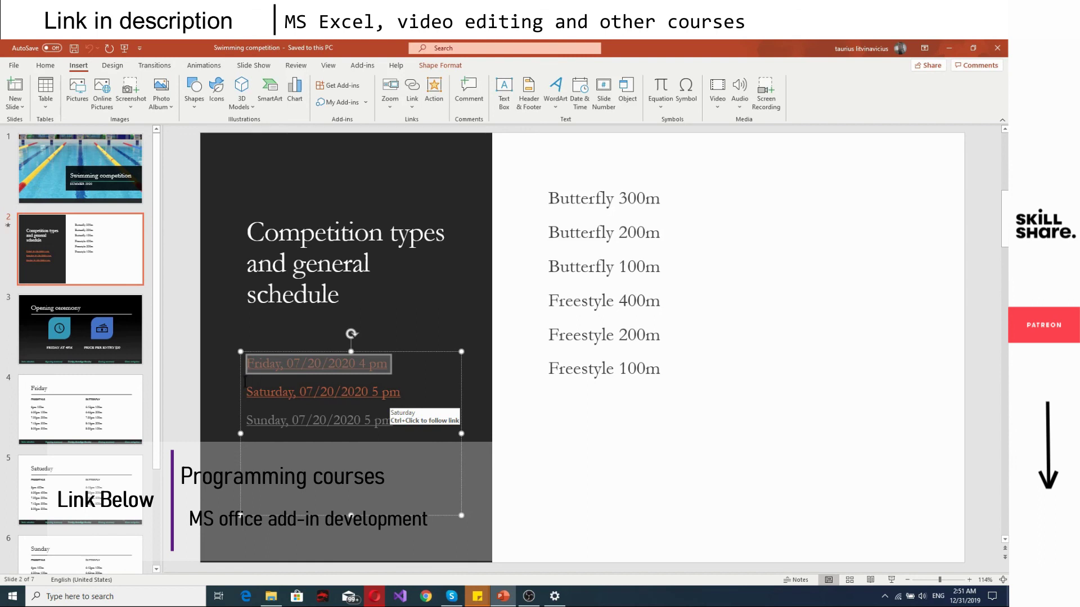
click(118, 352)
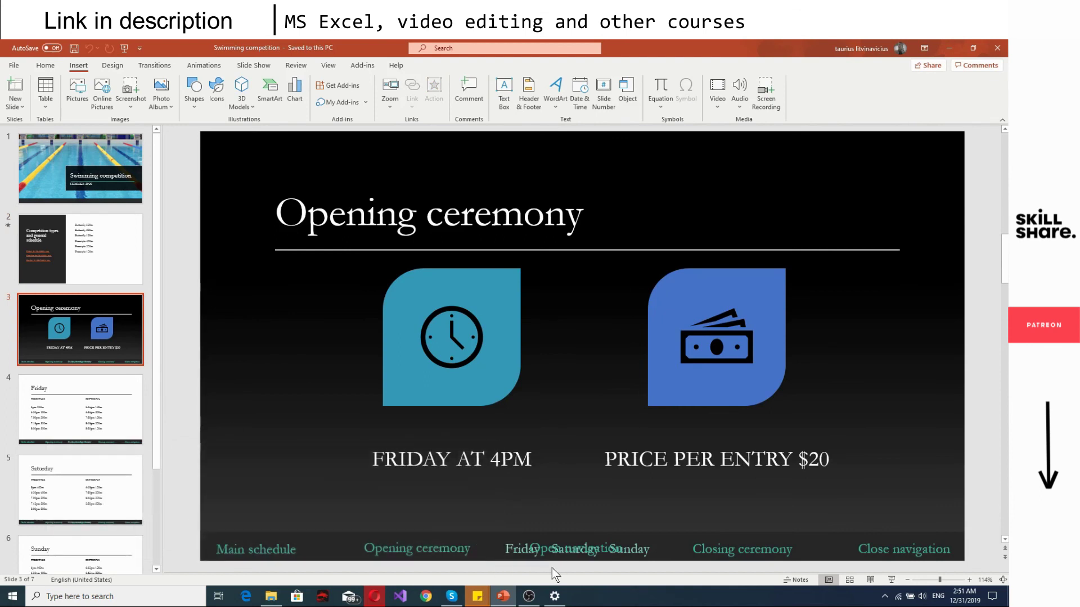
- Move the Open navigation text box above the bar and show the slide's animations
click(543, 548)
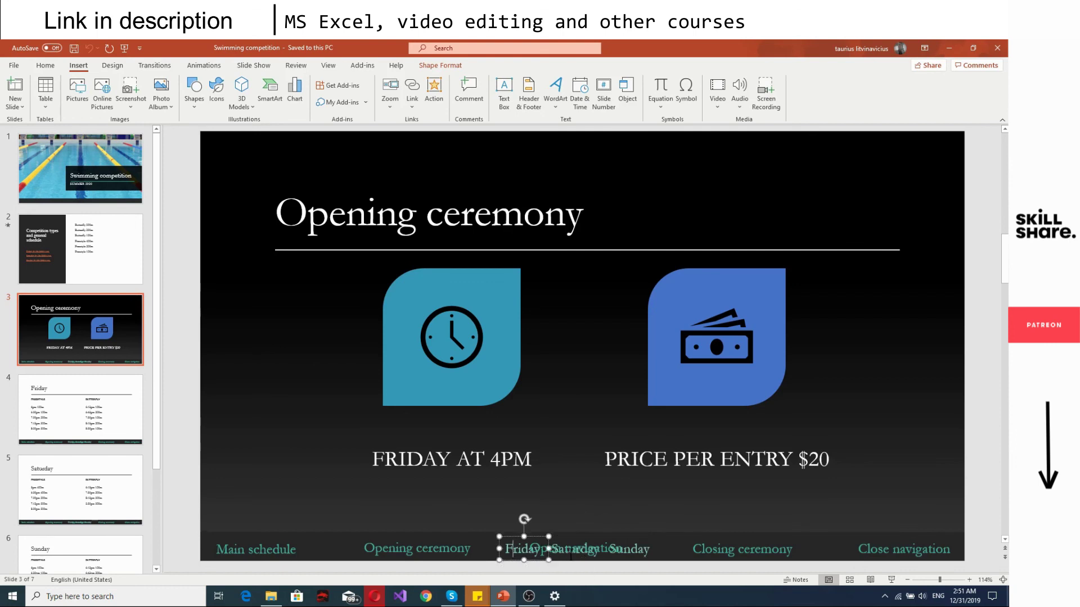
click(571, 550)
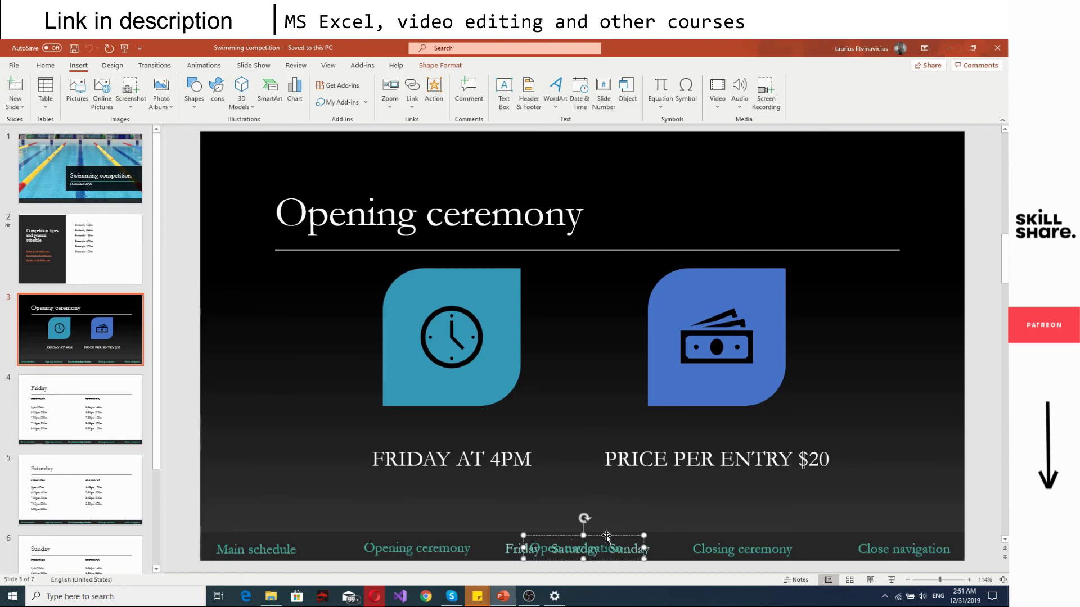
drag(607, 537, 600, 491)
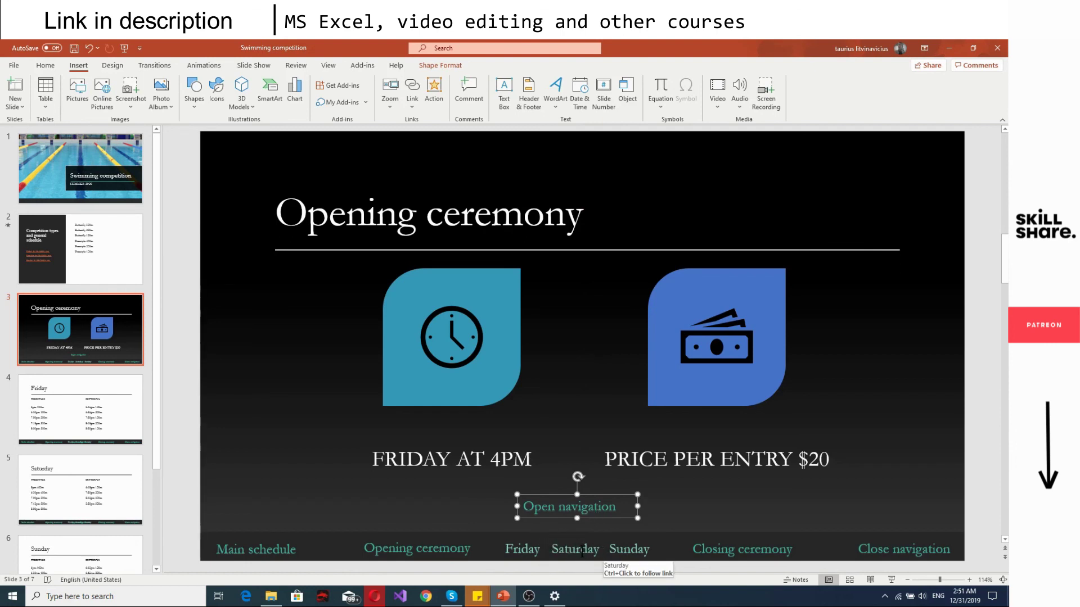
click(557, 540)
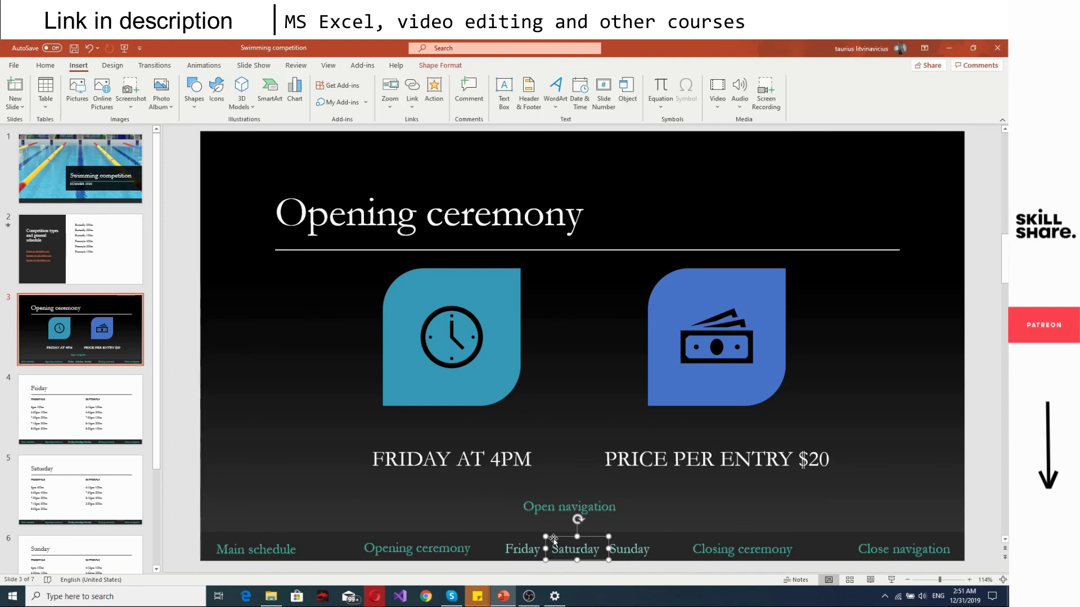
click(205, 66)
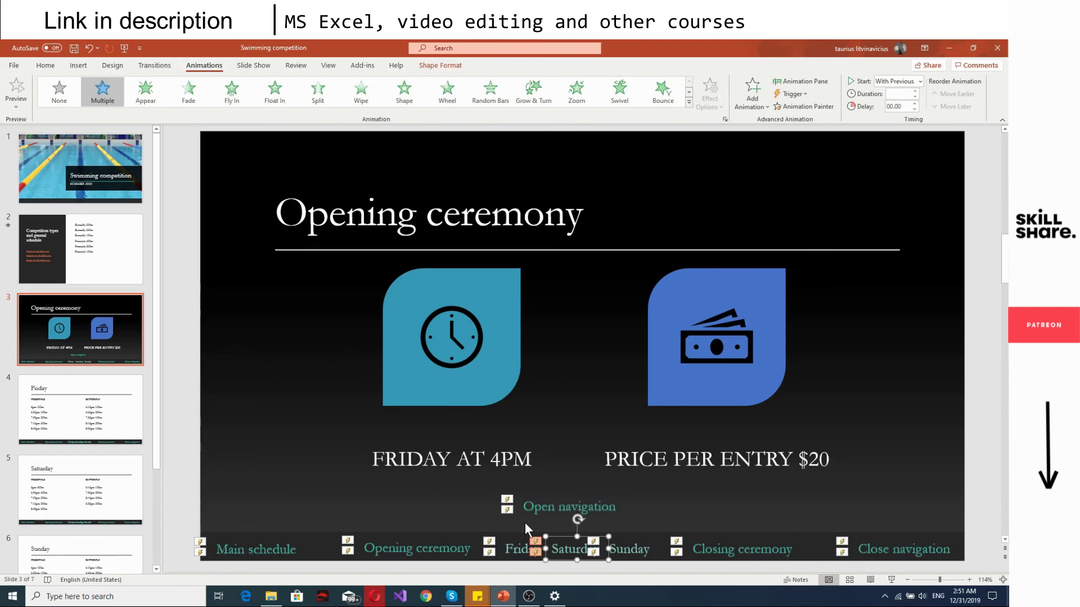
click(794, 84)
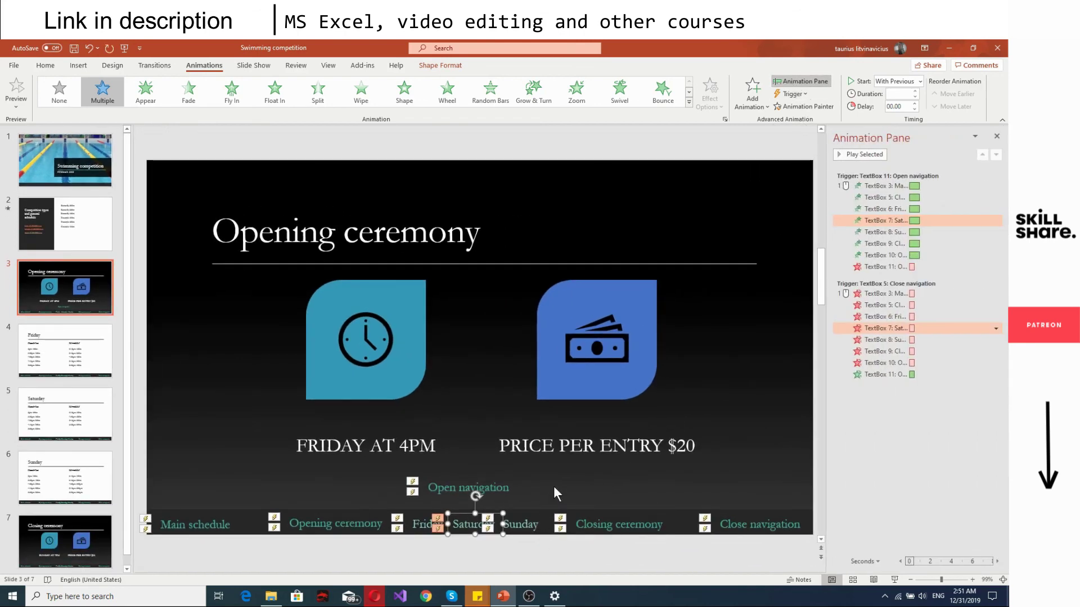
click(584, 544)
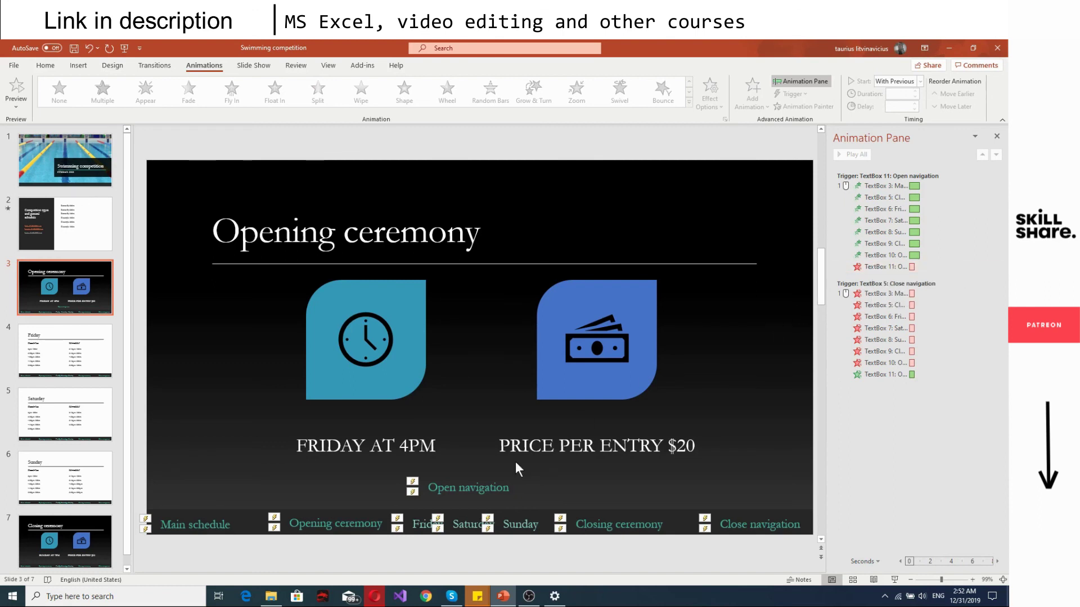
click(494, 487)
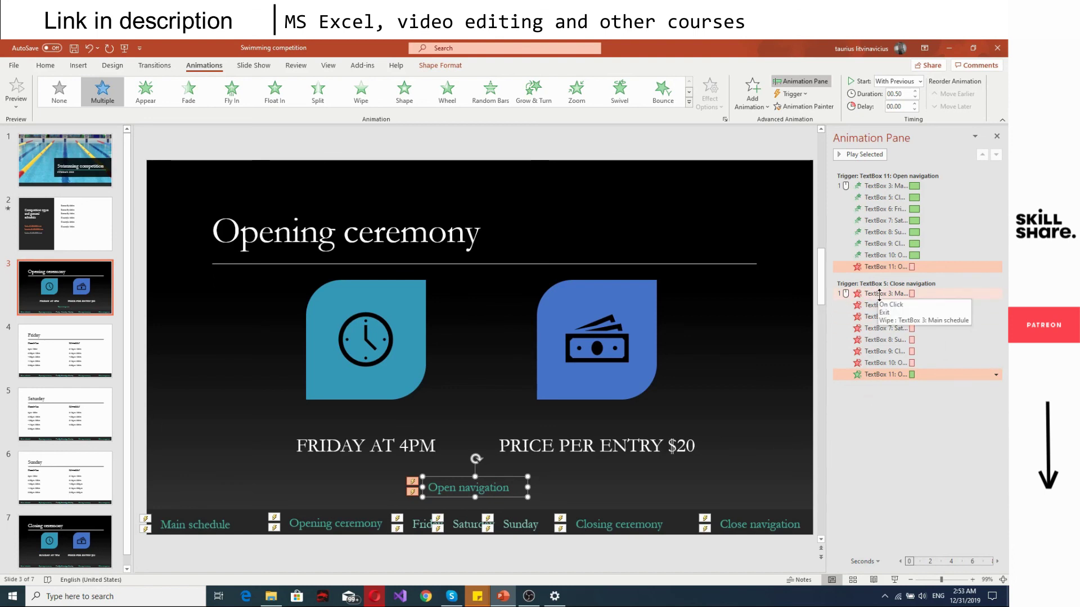
click(880, 294)
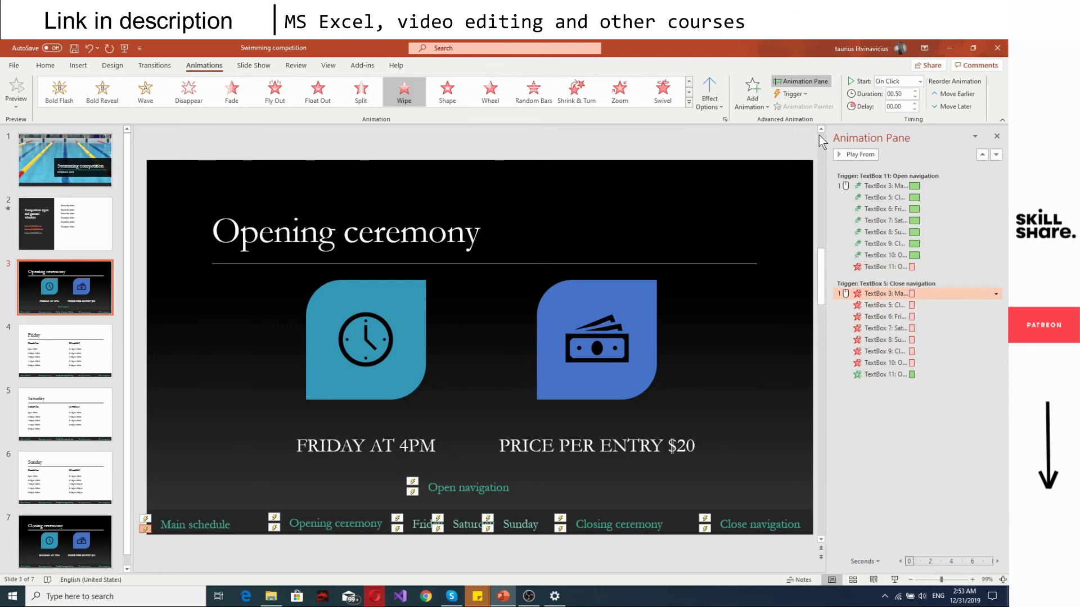
- Select the Close navigation exit wipes from Main schedule through TextBox 10 and open their Timing settings
shift+click(934, 305)
shift+click(928, 328)
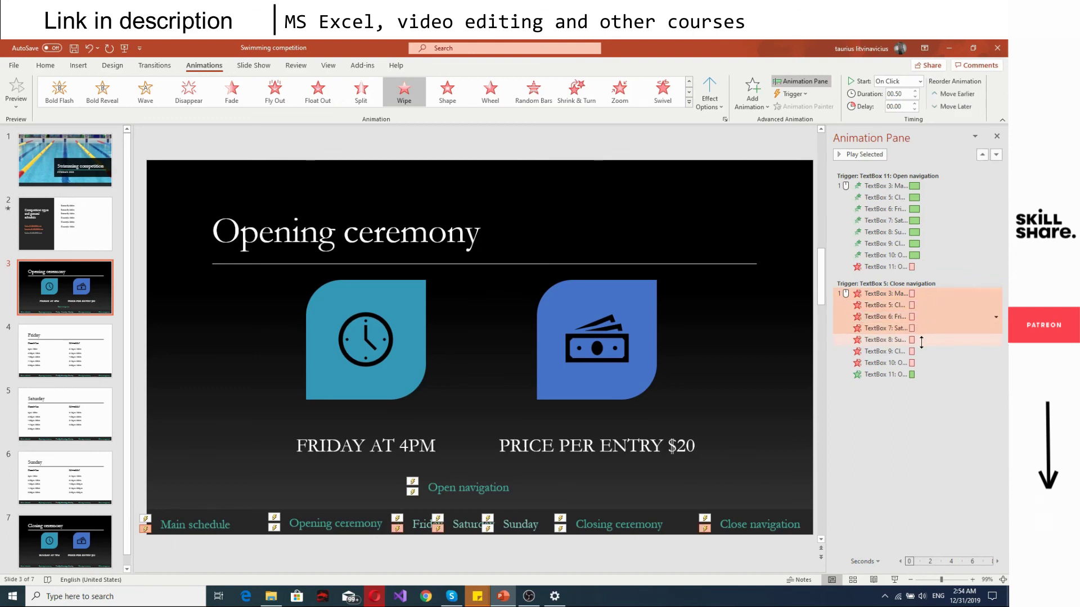
shift+click(922, 339)
shift+click(917, 350)
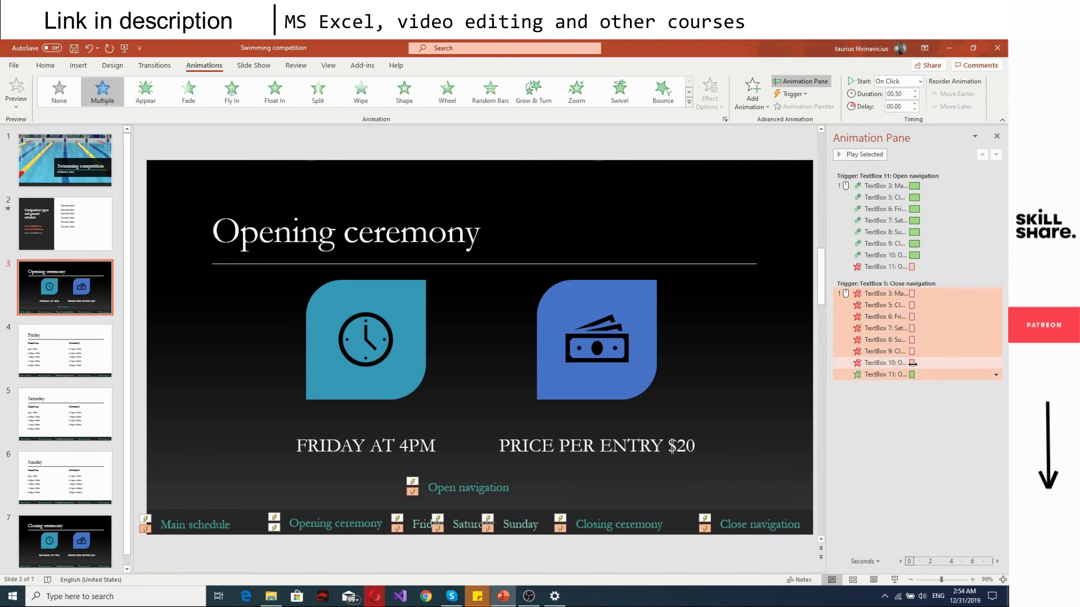
click(907, 363)
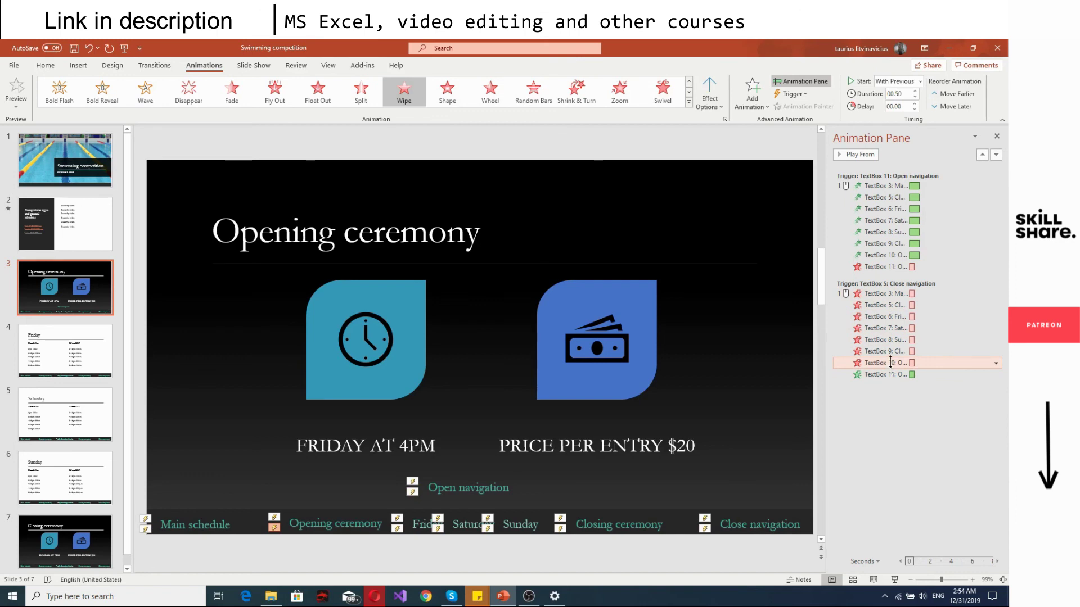
shift+click(891, 351)
shift+click(890, 339)
shift+click(890, 328)
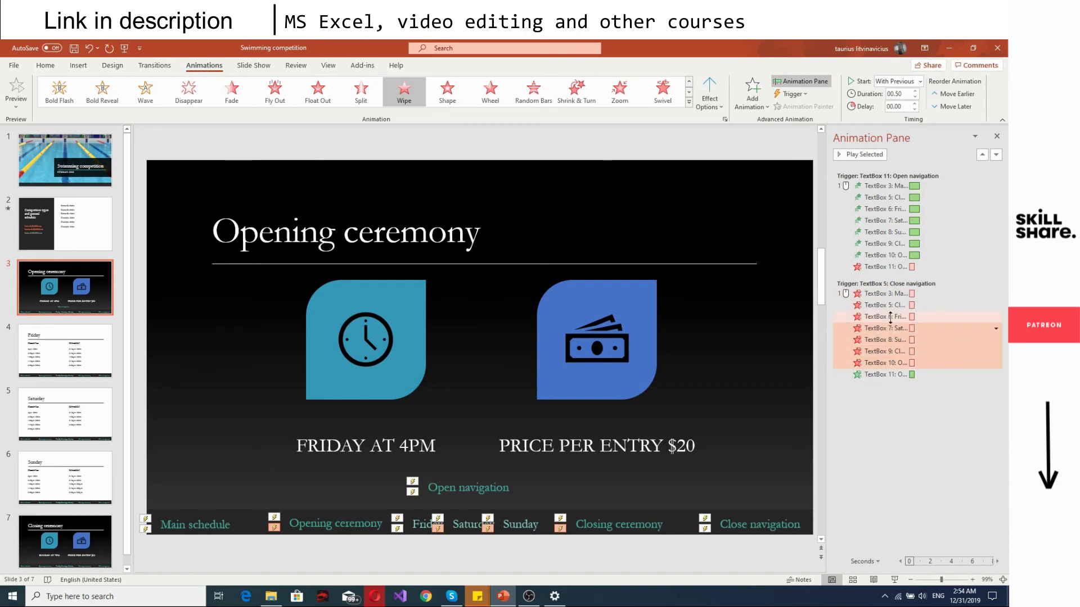
shift+click(890, 317)
shift+click(891, 305)
shift+click(891, 293)
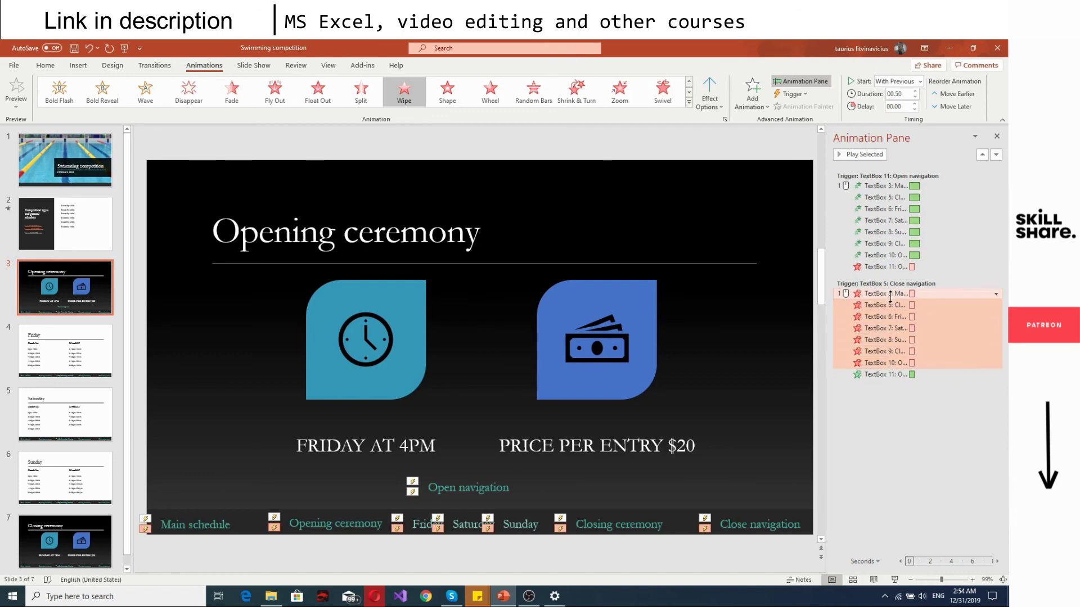
click(996, 293)
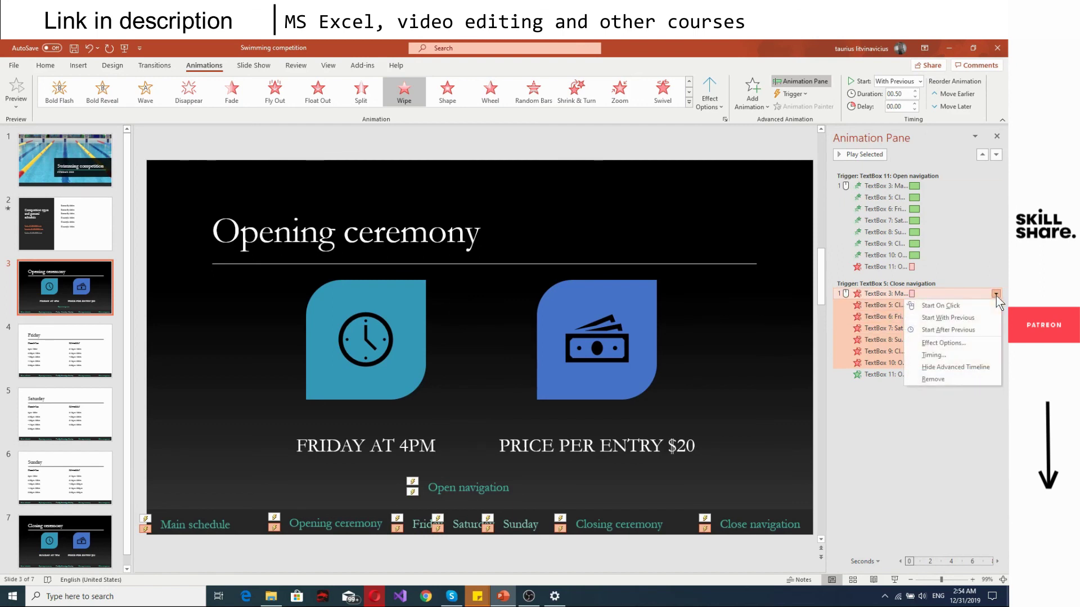
click(946, 358)
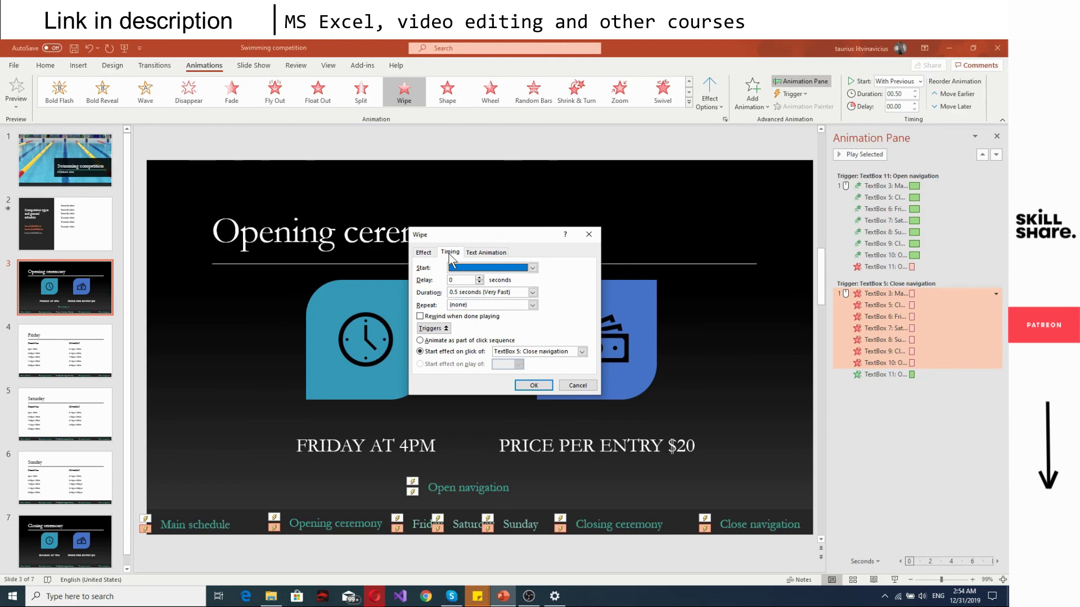
- Inspect the Wipe triggers (click Close navigation, 0.5 s, no delay) and cancel without changes
click(432, 331)
click(435, 331)
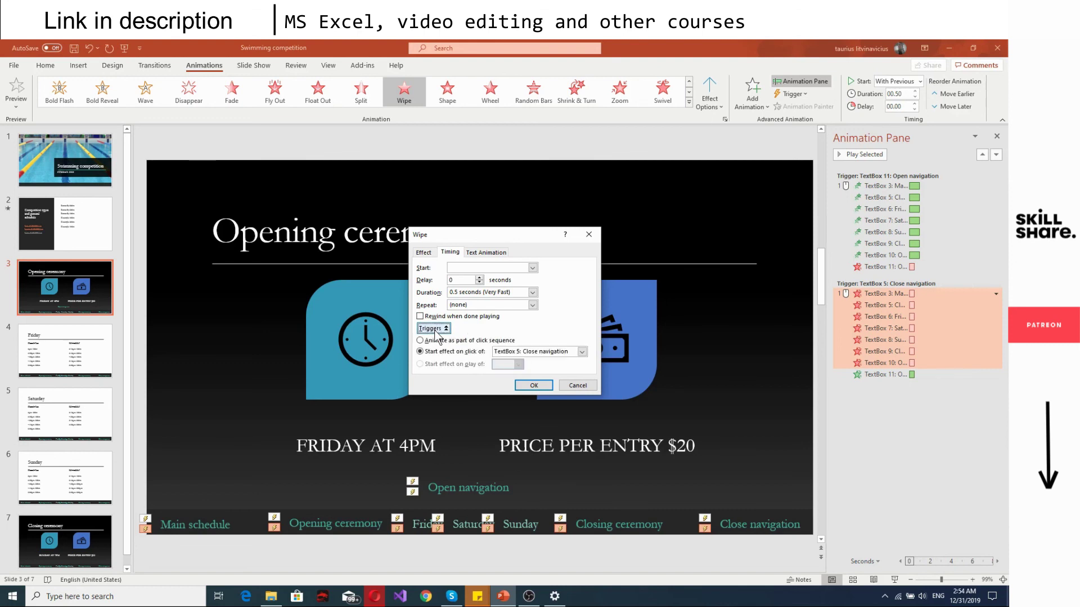
click(436, 331)
click(436, 331)
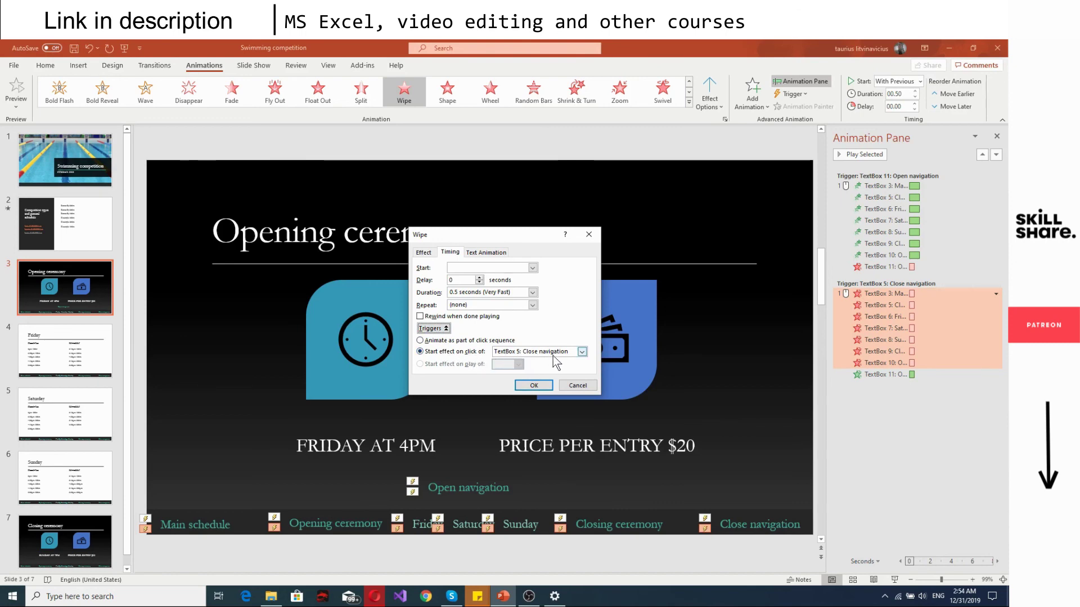
click(575, 386)
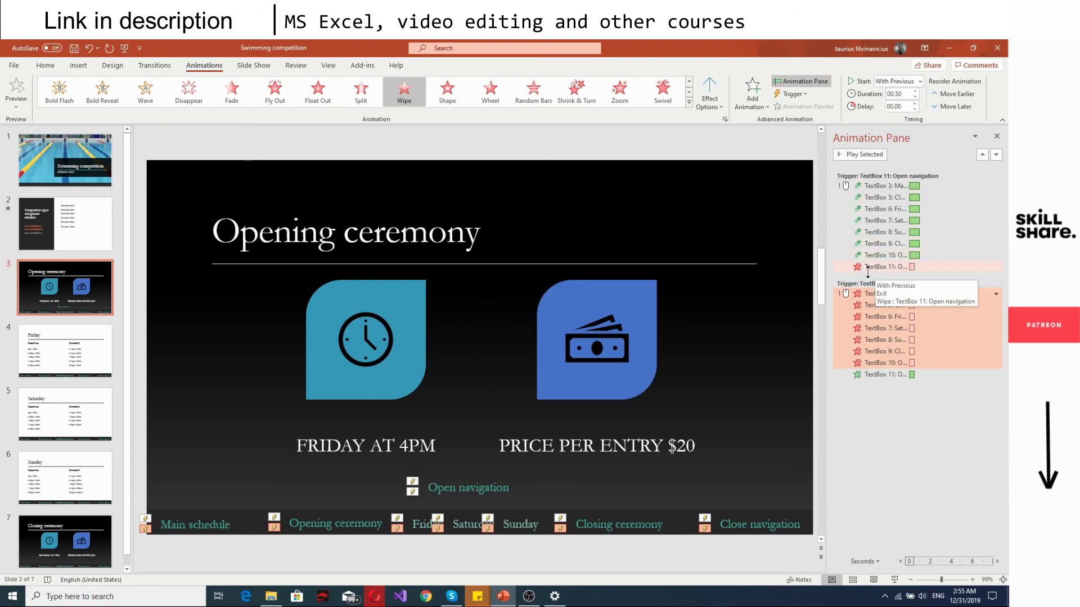
click(894, 412)
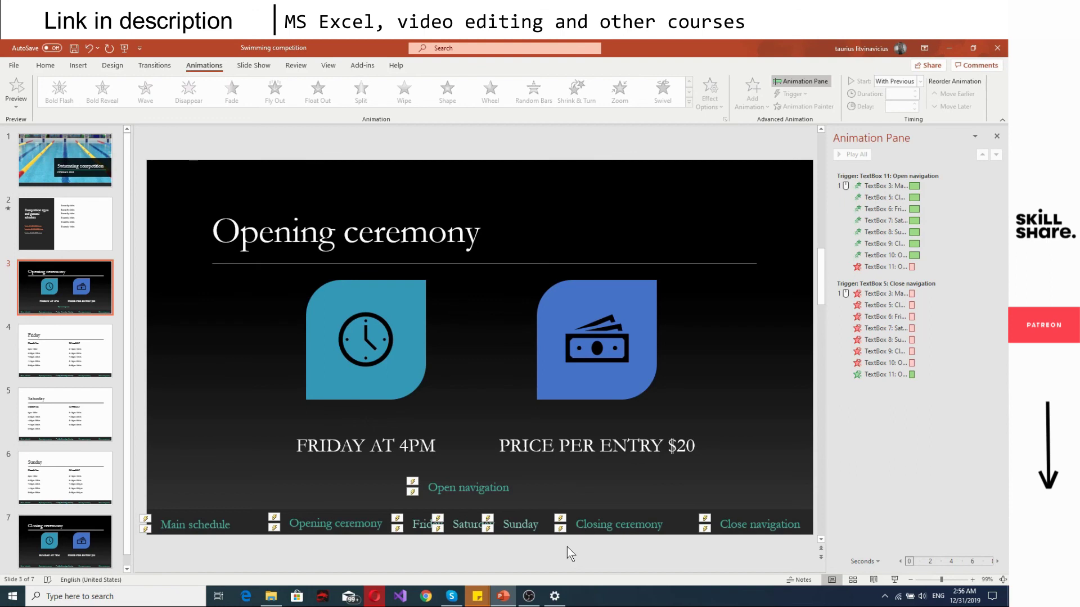
click(607, 523)
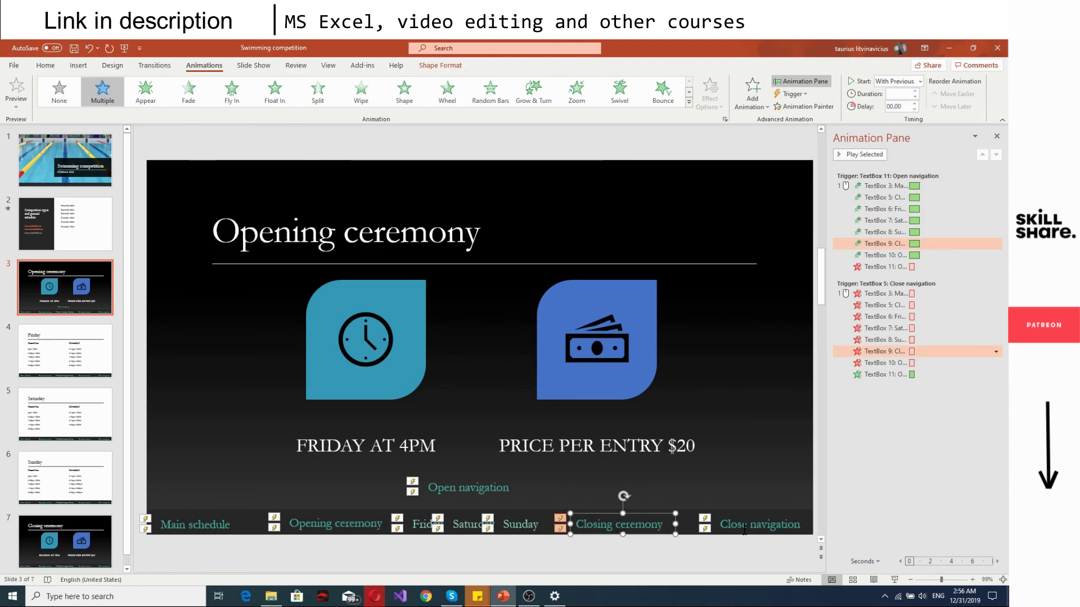
click(78, 66)
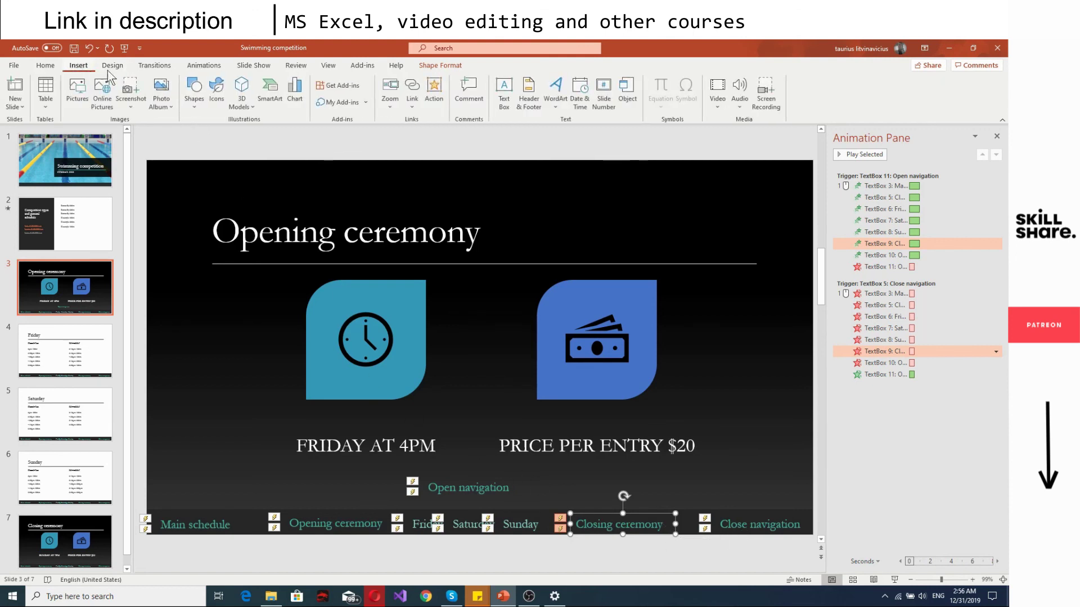
click(442, 100)
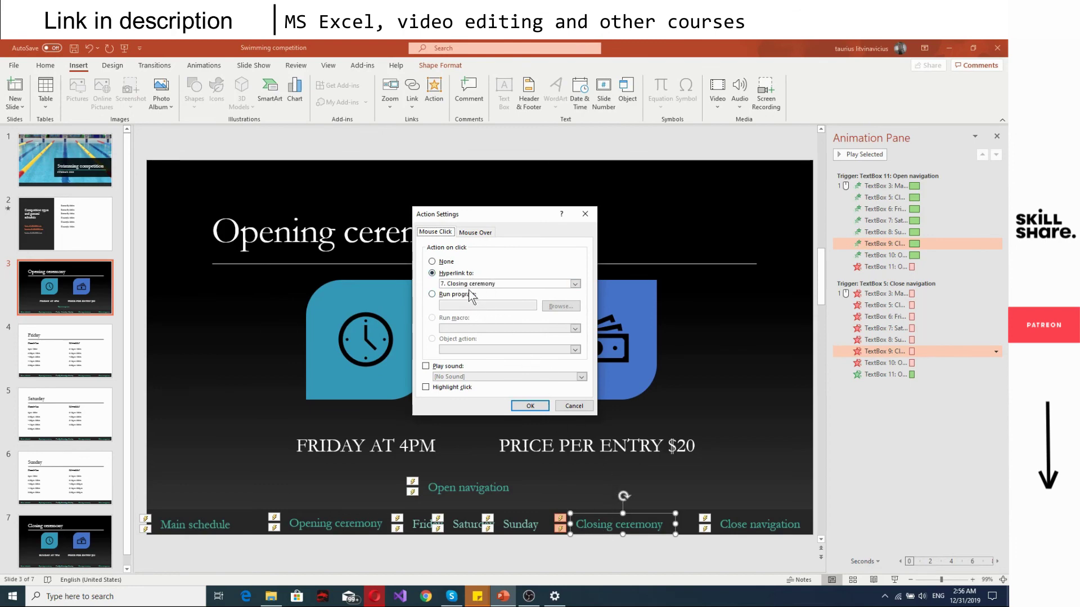
click(575, 407)
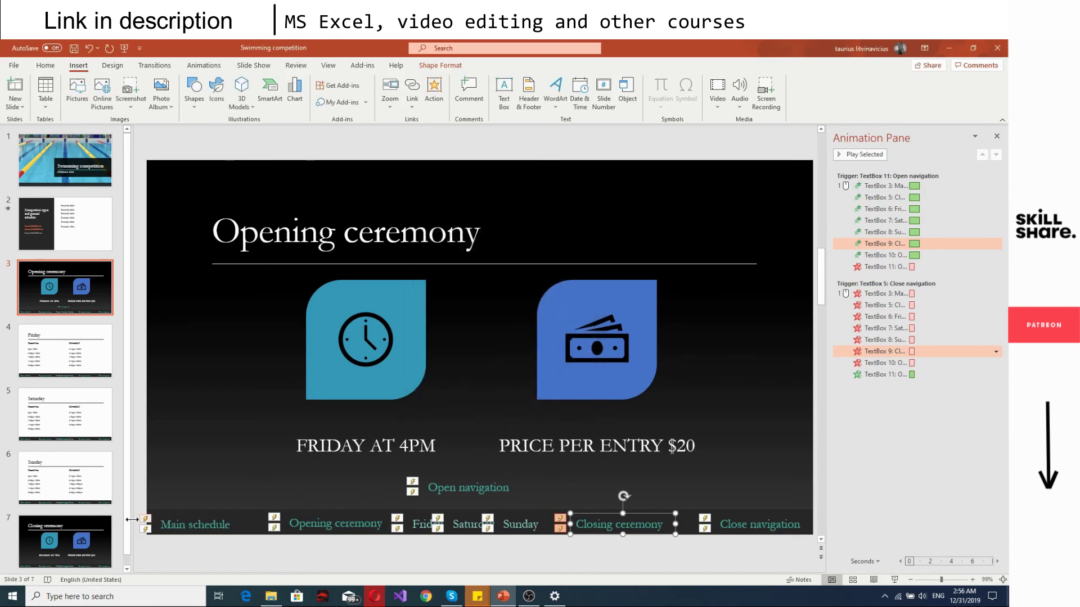
drag(129, 520, 129, 541)
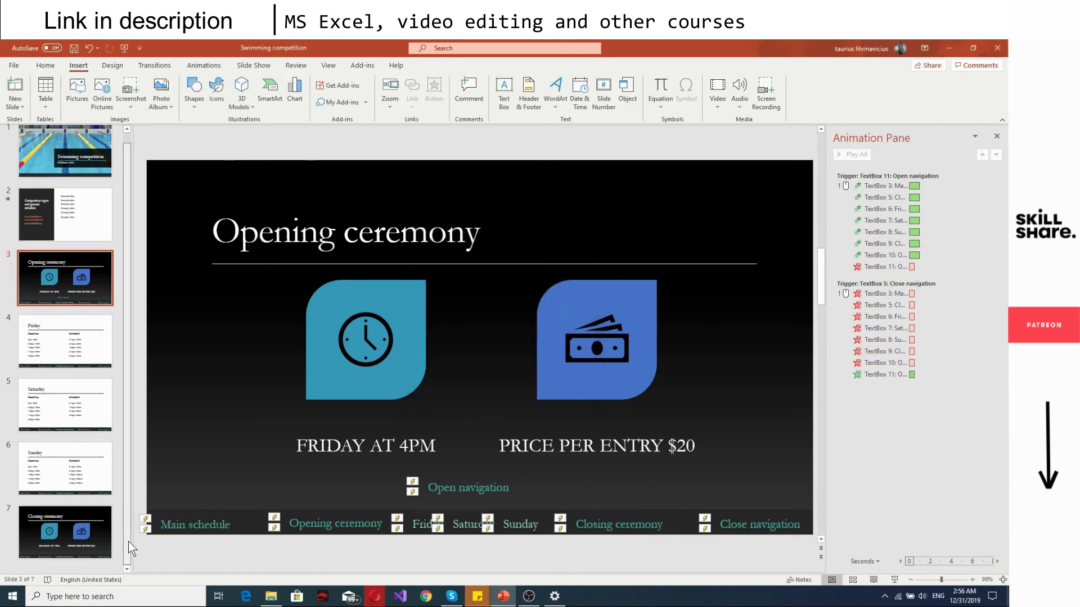
click(91, 475)
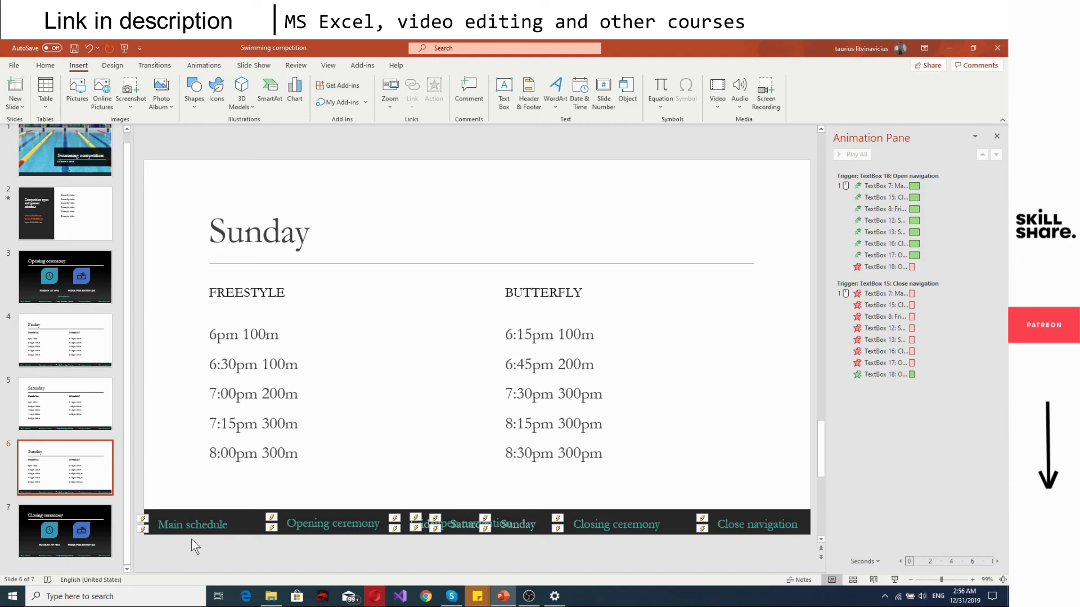
click(85, 532)
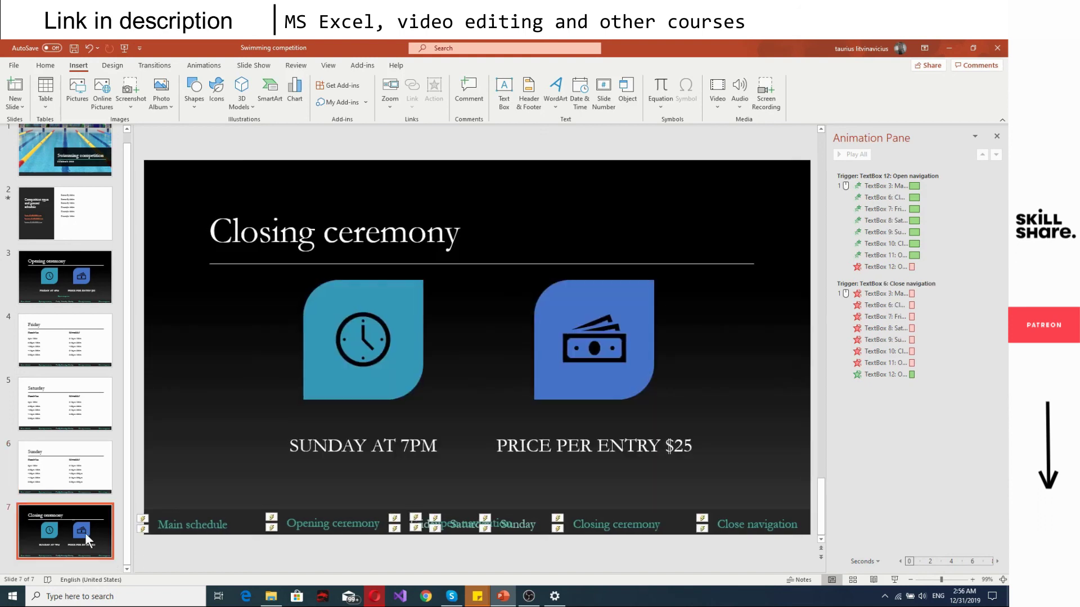
click(26, 255)
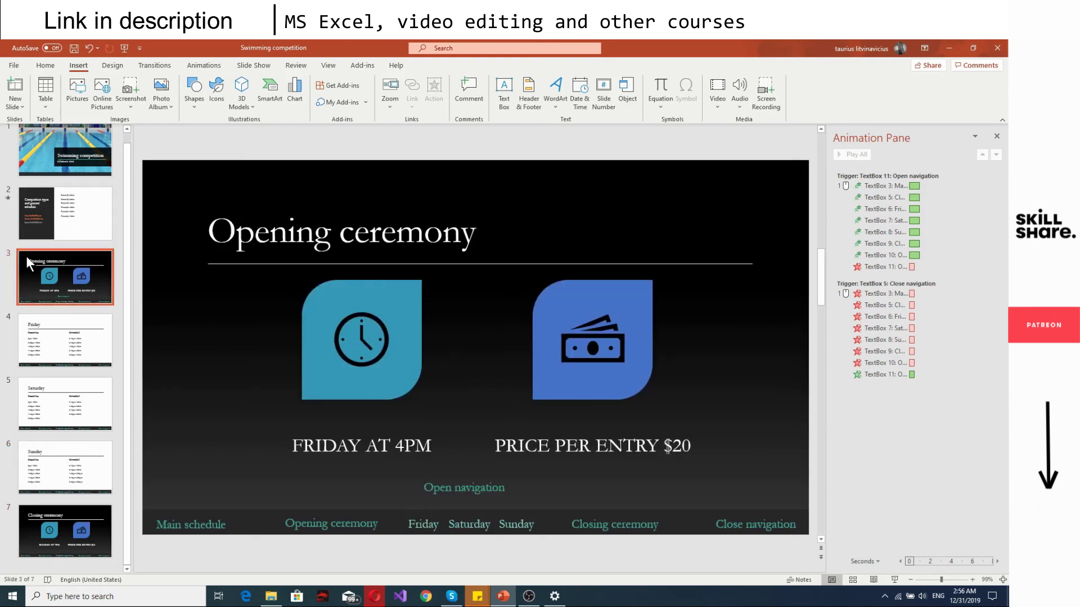